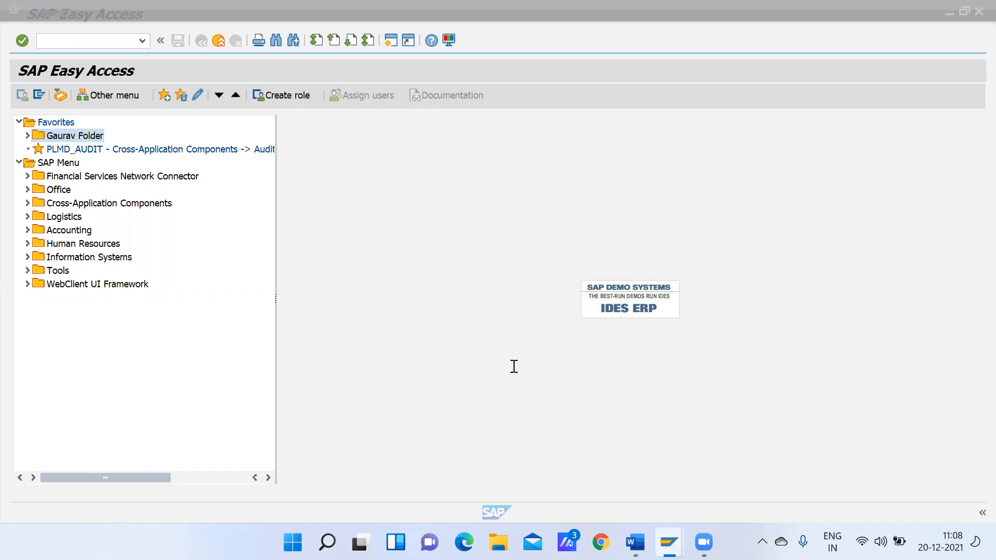
Switch to the Word notes and add "Document Types" as item 11 of the SAP FICO Global Settings list
key(alt+Tab)
drag(296, 374, 383, 415)
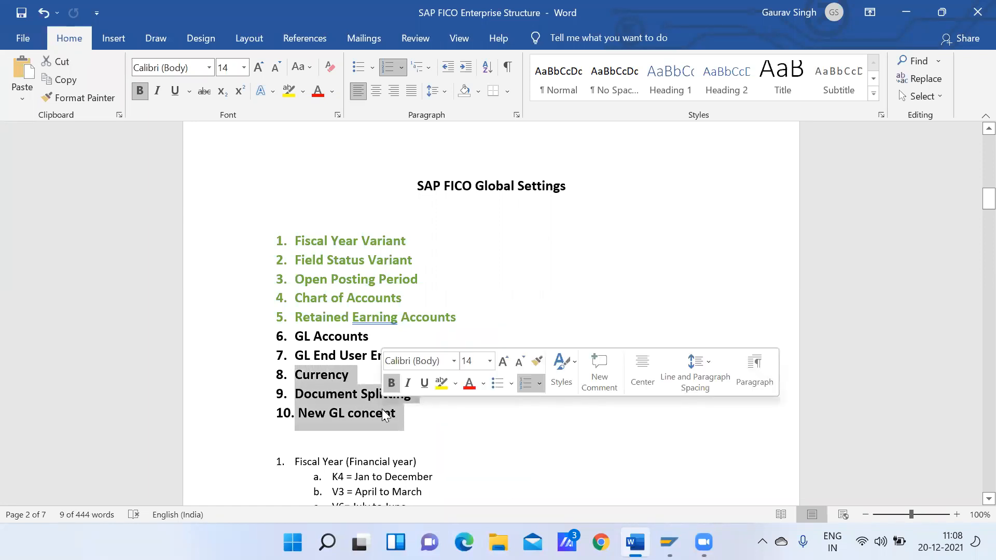
click(409, 419)
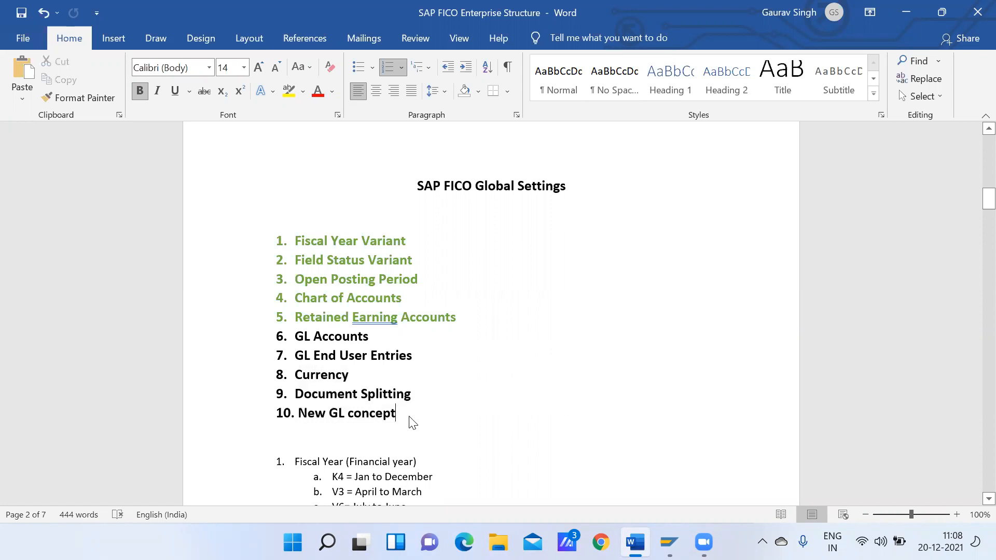
key(Return)
text(D)
key(BackSpace)
text(Docym)
key(BackSpace)
key(BackSpace)
text(ument Types)
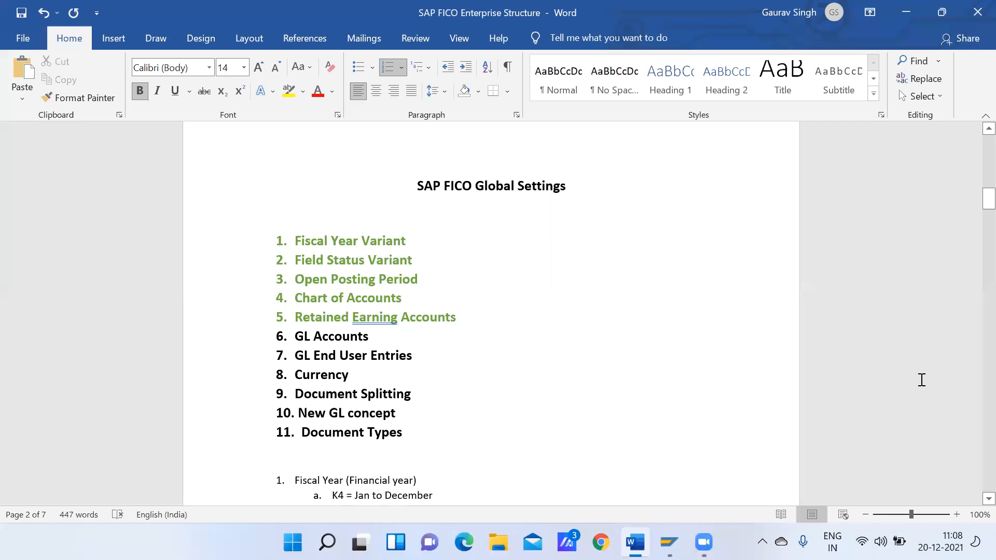
Review the Global Settings list and the notes on GL end user entries, reversals and parked documents
drag(989, 200, 975, 208)
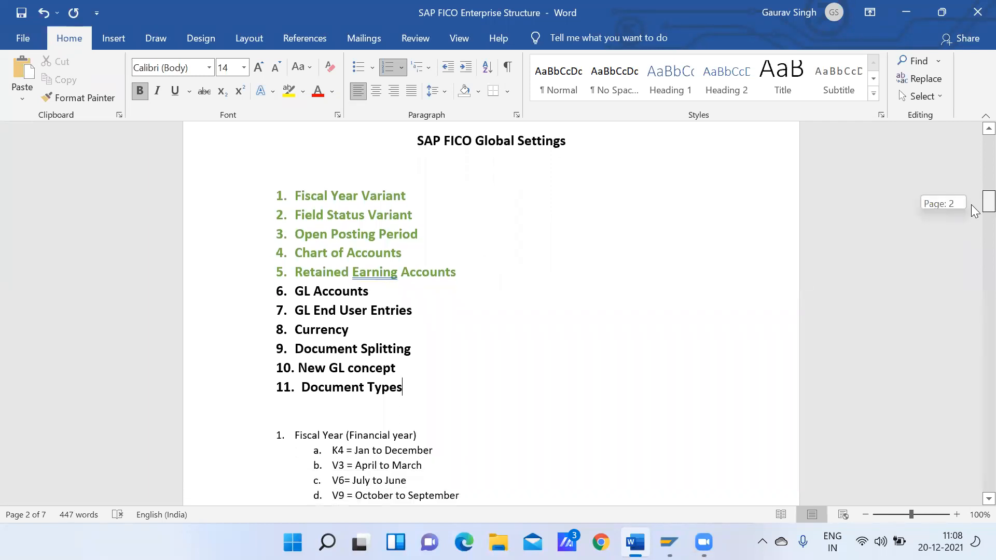
drag(971, 205, 972, 205)
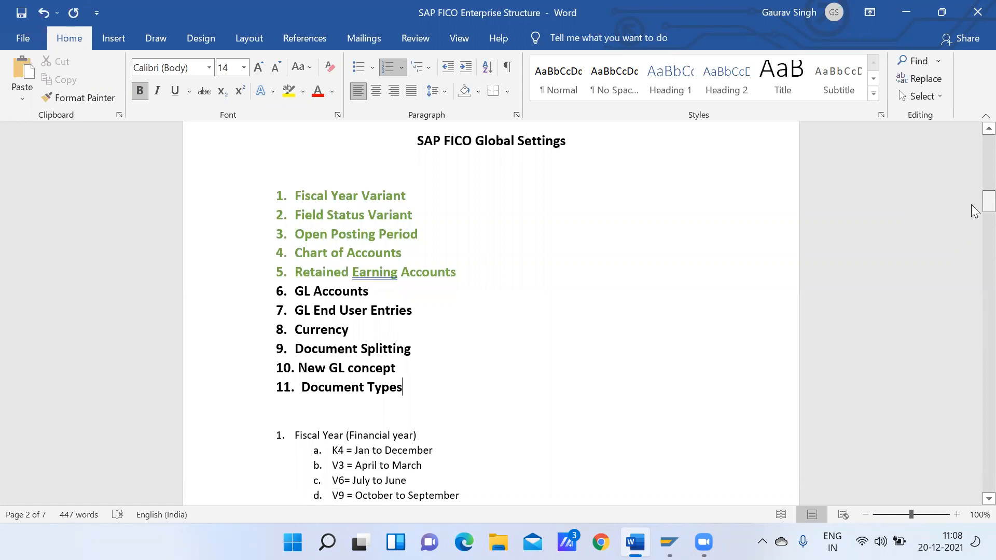
click(418, 310)
drag(418, 310, 314, 311)
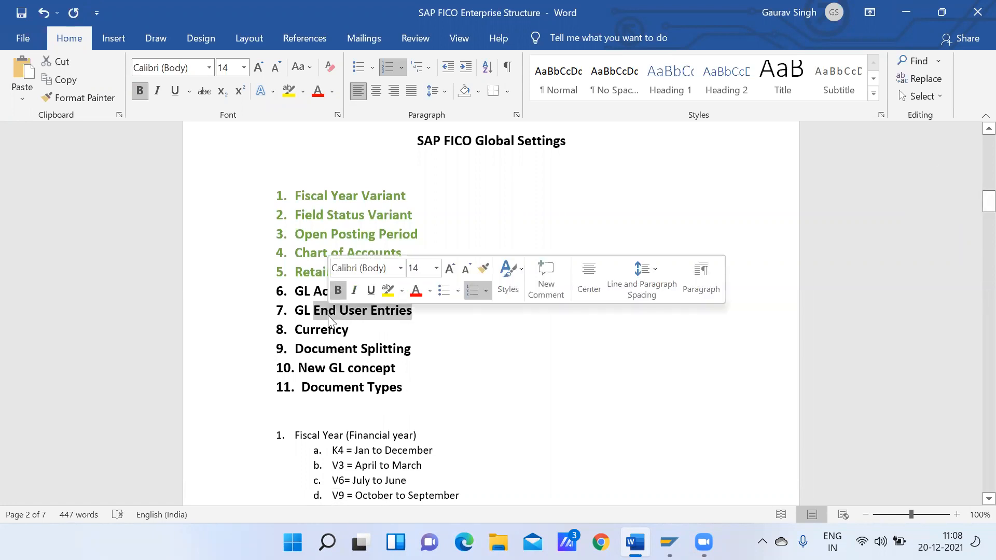
drag(973, 200, 972, 426)
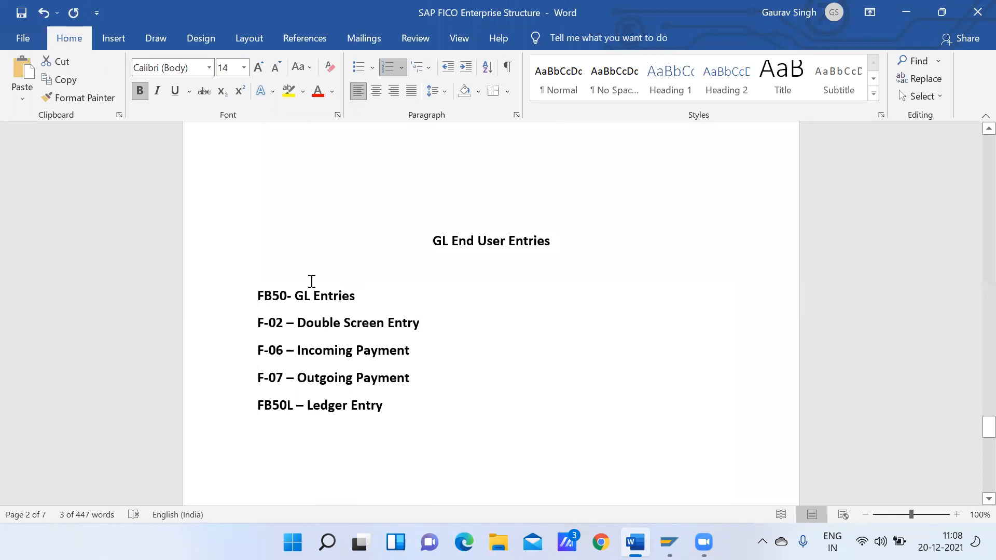
drag(250, 295, 409, 405)
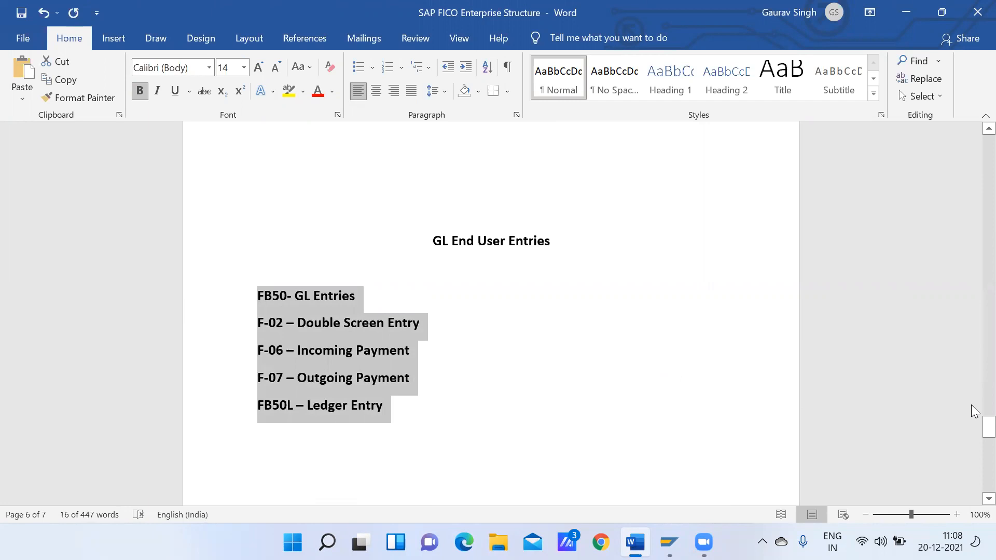
drag(972, 428, 971, 453)
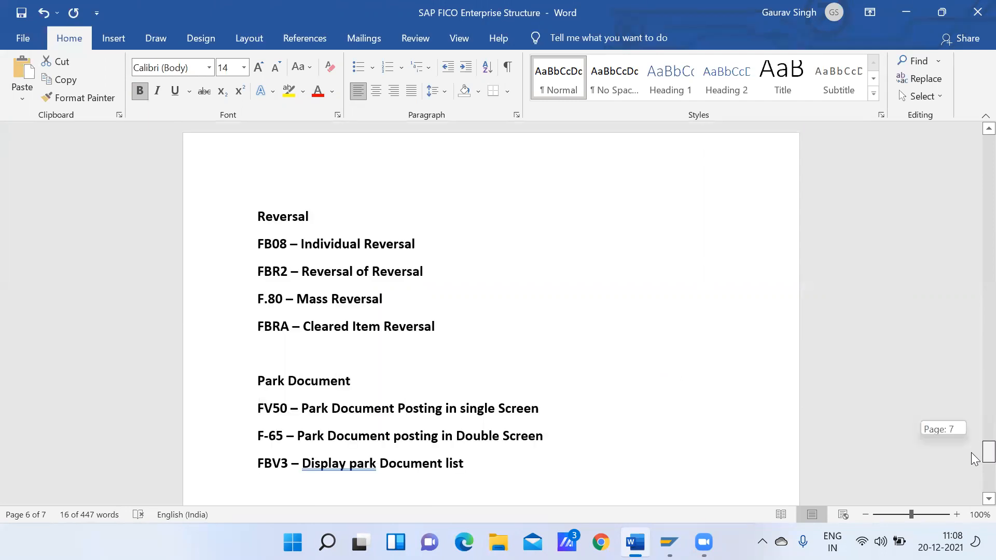
drag(973, 459, 976, 437)
Examine the transaction codes under GL End User Entries, from FB50 to FB50L, and compare them with the Global Settings list
click(370, 207)
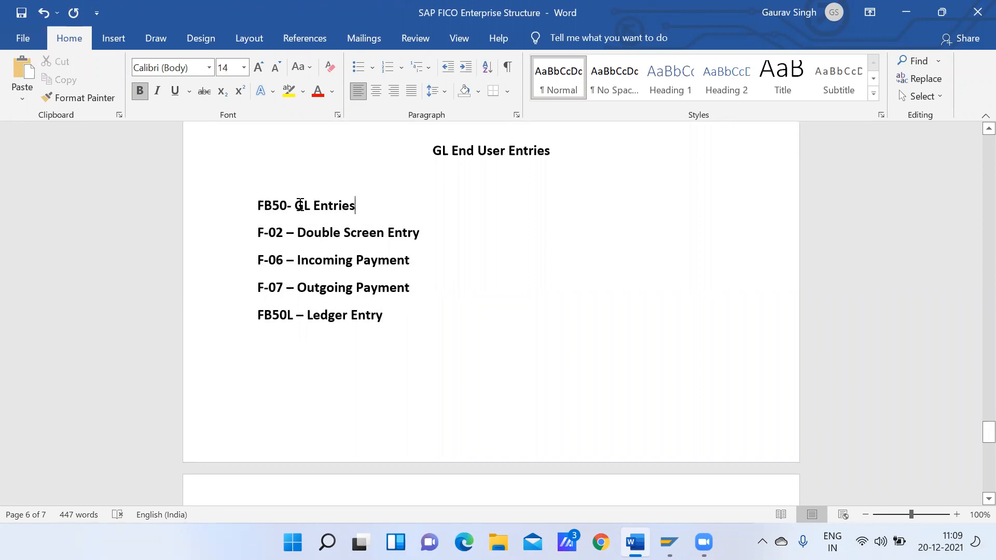
drag(259, 208, 332, 245)
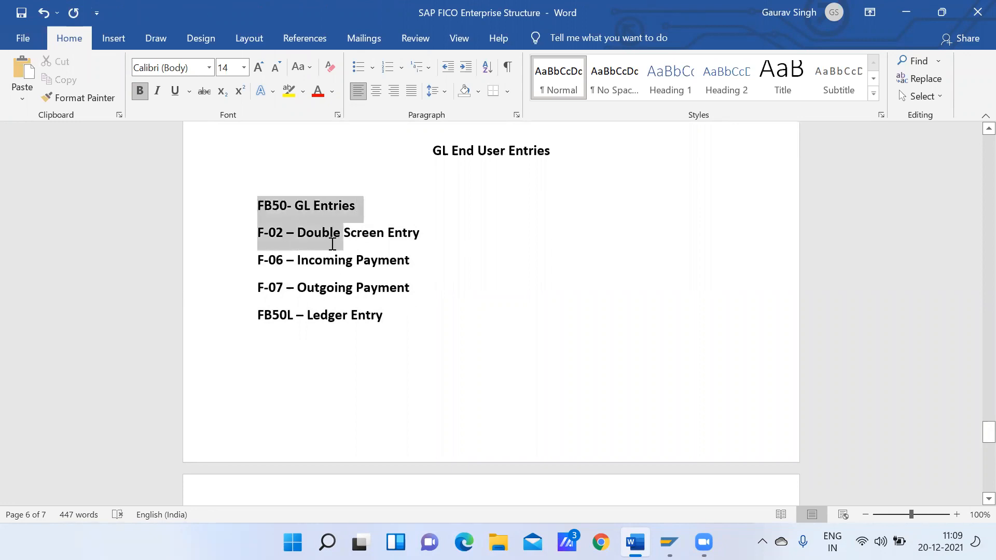
click(304, 217)
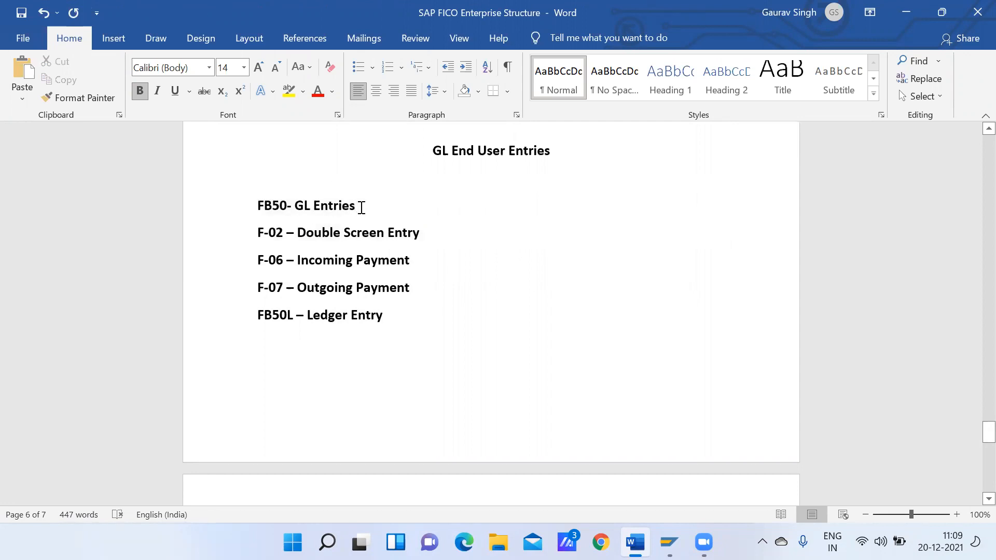
click(362, 208)
click(432, 235)
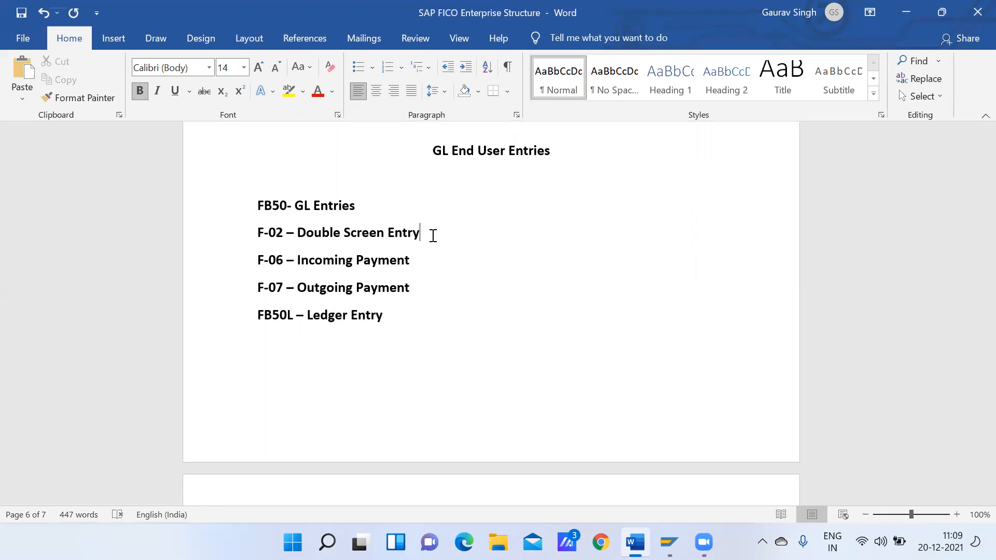
click(339, 260)
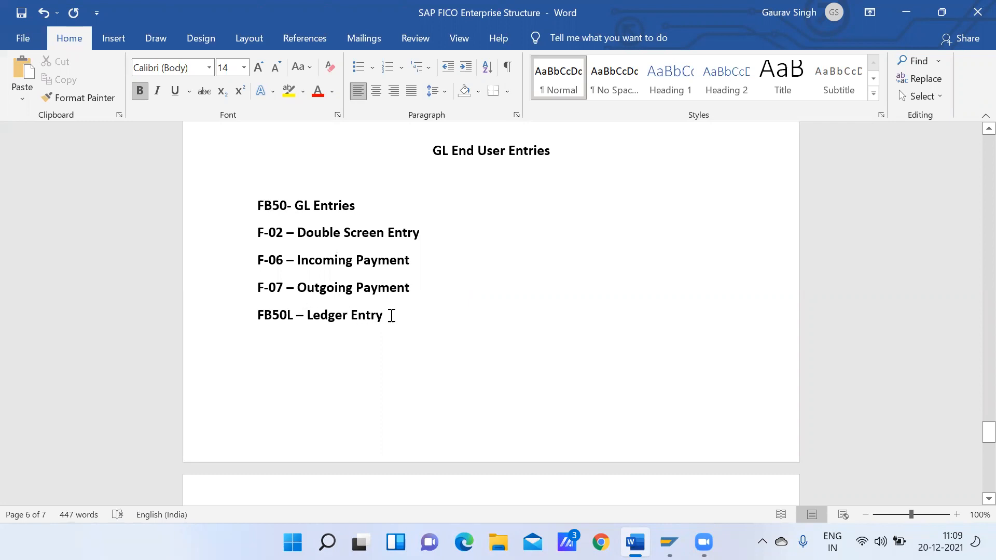
click(394, 316)
drag(397, 315, 258, 315)
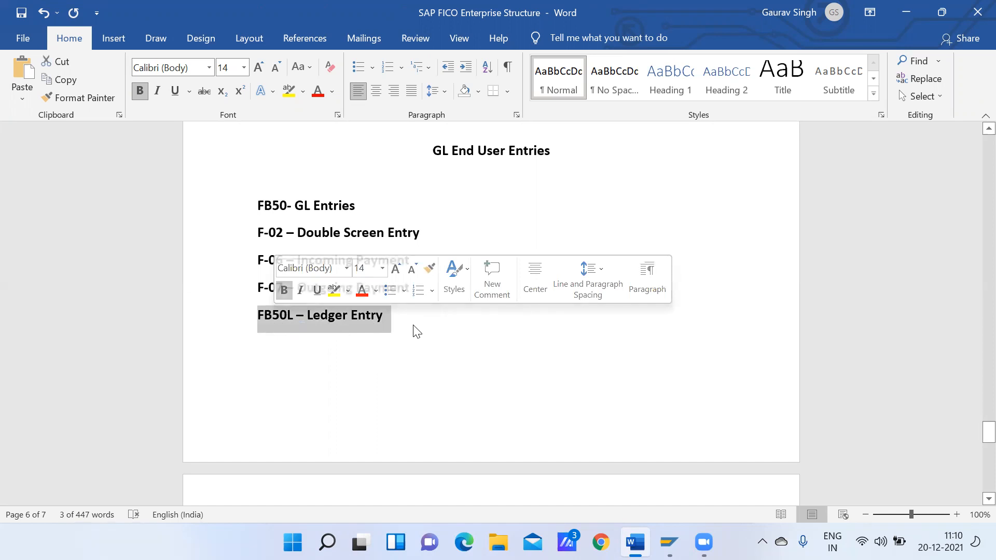
drag(988, 432, 974, 217)
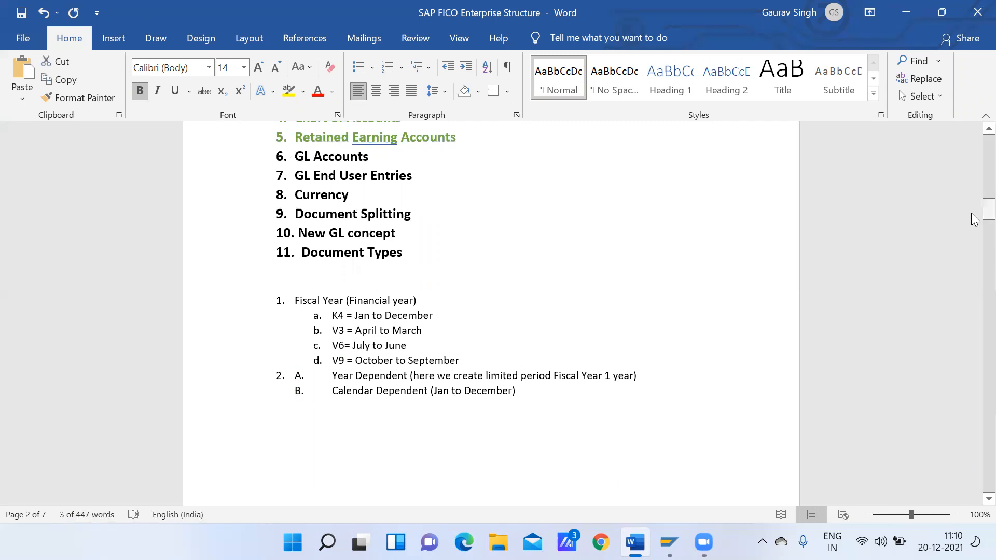
drag(974, 221, 945, 436)
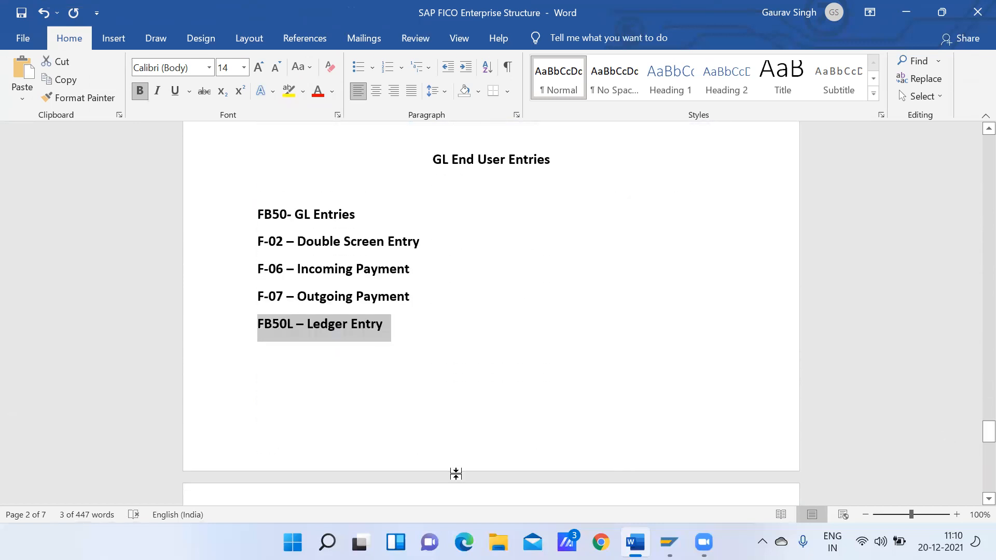
click(293, 221)
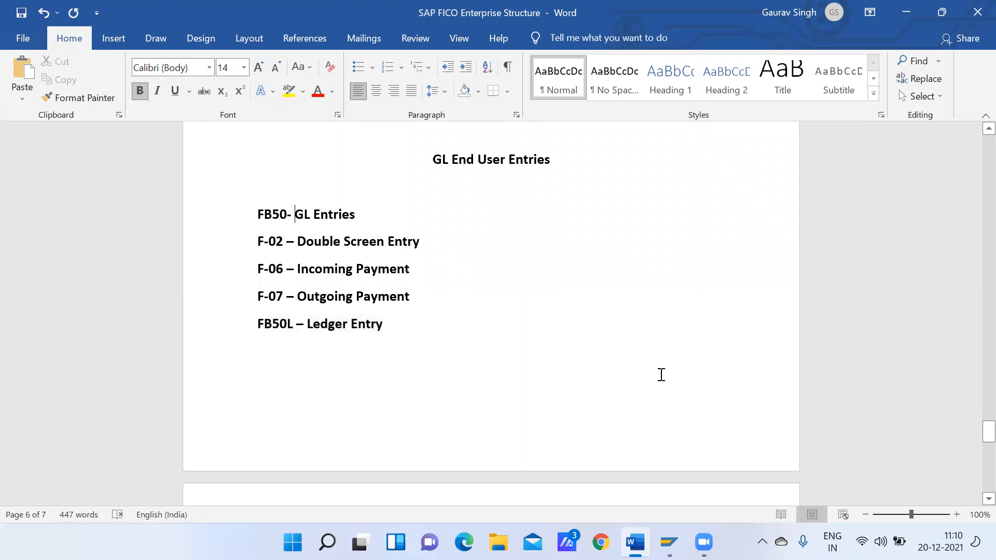
Switch to SAP Easy Access and start transaction FB50 for entering a G/L account document
mouse_move(668, 542)
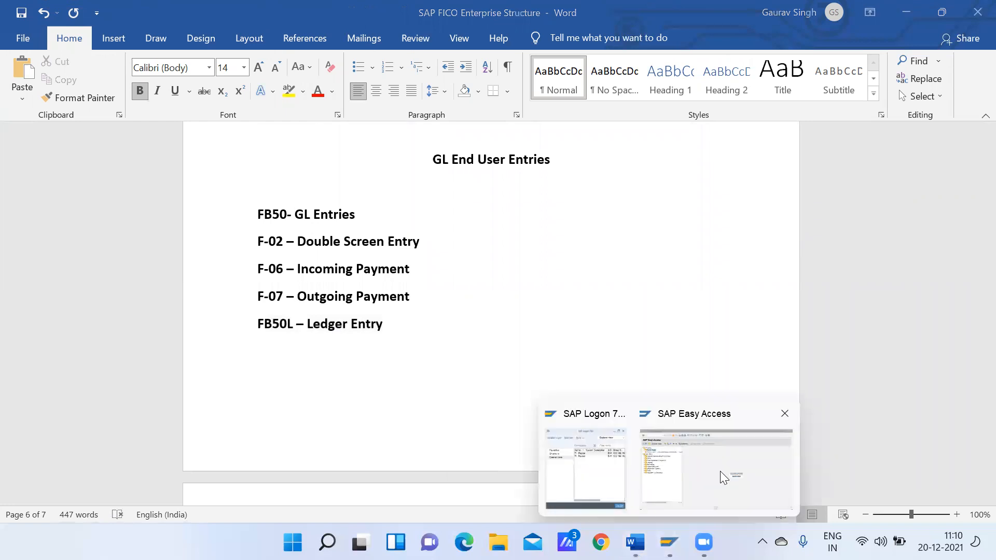
click(720, 471)
click(84, 41)
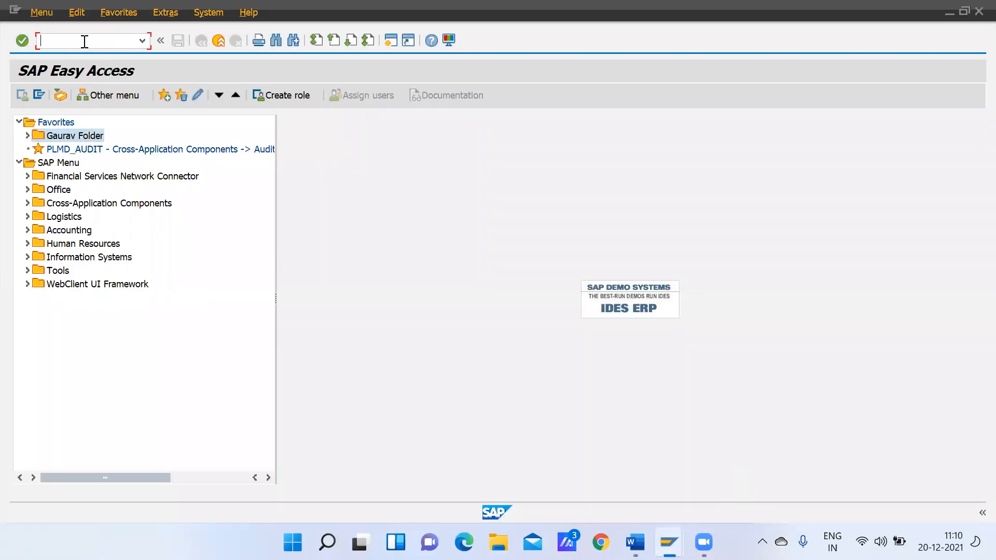
text(fb50)
key(Return)
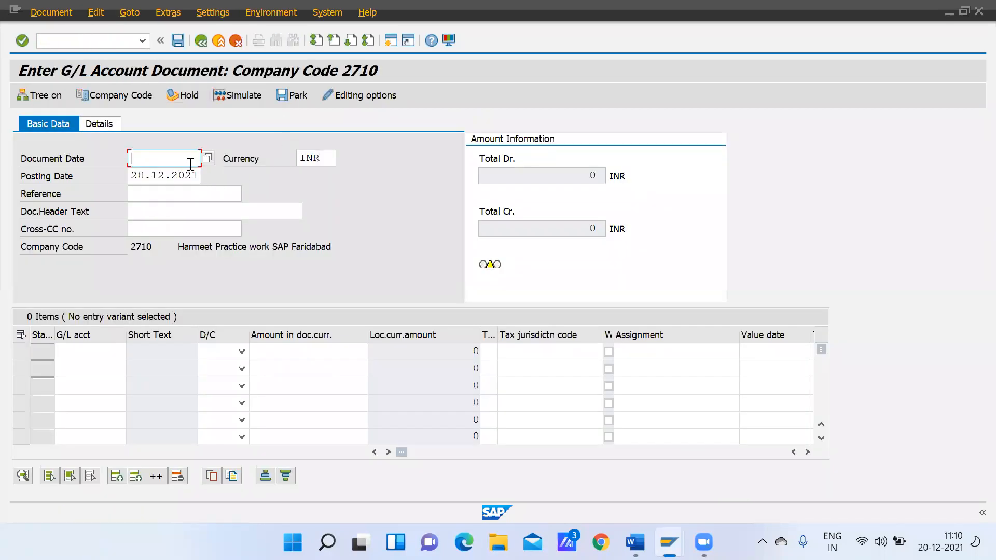
Enter 20.12.2021 as the document date
text(20.12.2021)
click(163, 197)
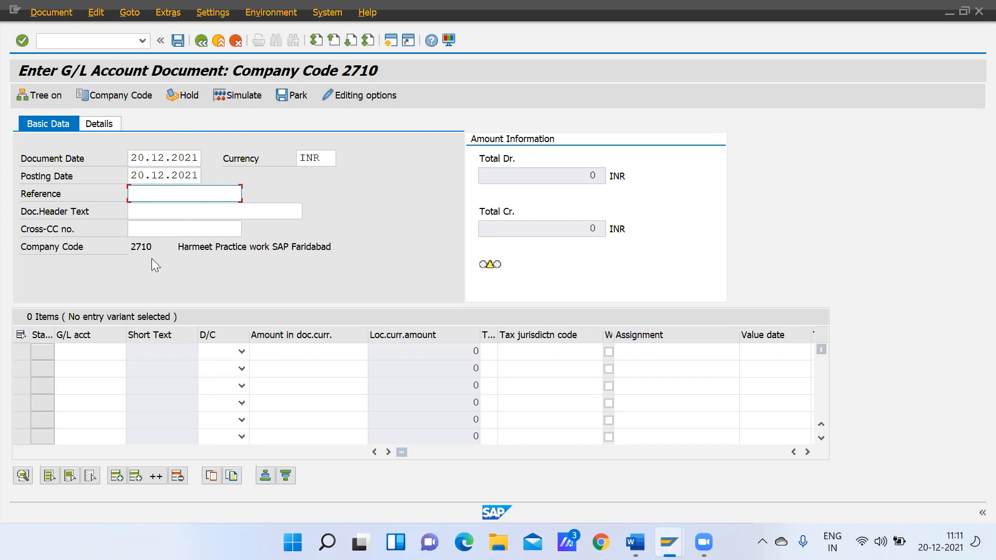
Change the posting's company code to GMOT
click(127, 95)
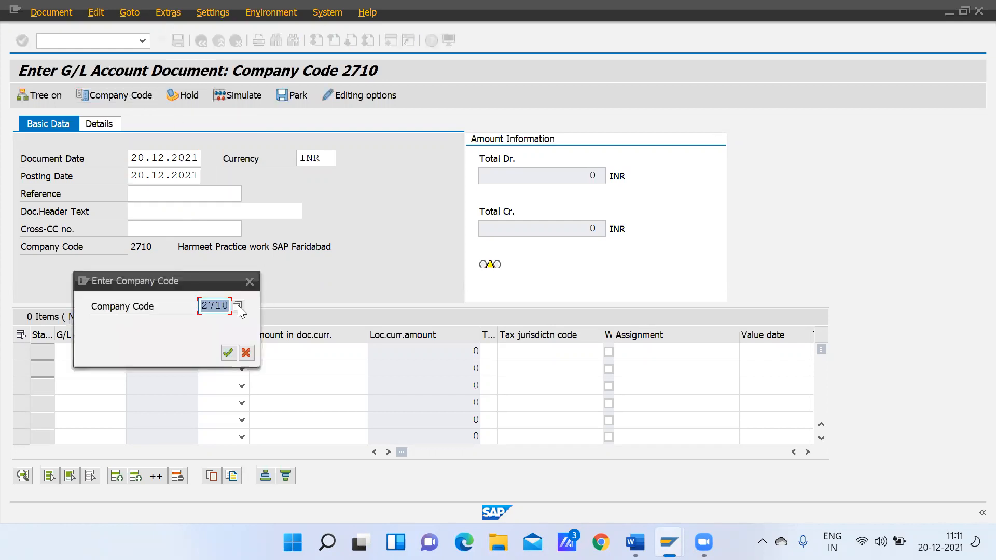
click(215, 306)
key(BackSpace)
key(BackSpace)
key(Delete)
key(Delete)
text(gmot)
key(Return)
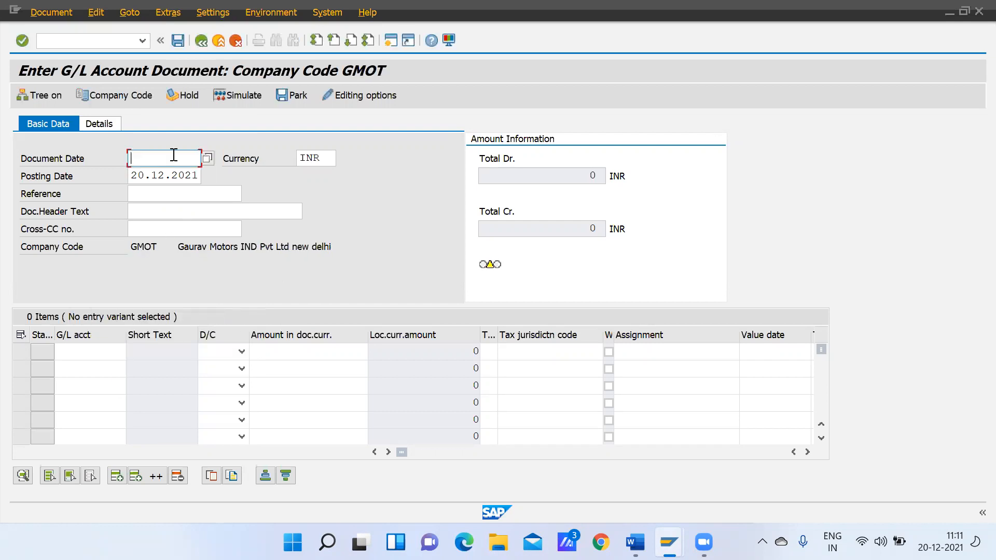
Fill in the document header with document date 20.12.2021 and header text "Salary Payment"
text(20)
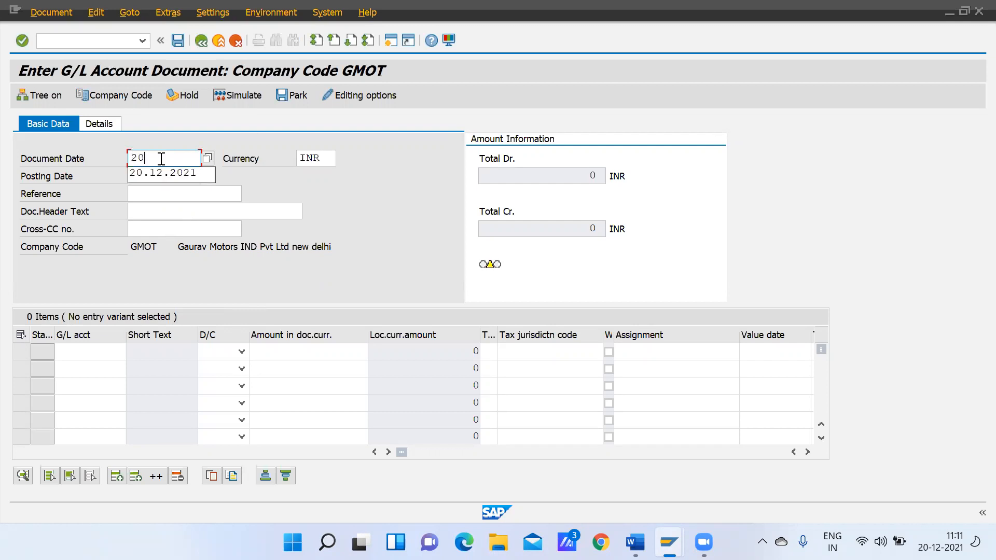
key(Down)
key(Return)
click(177, 212)
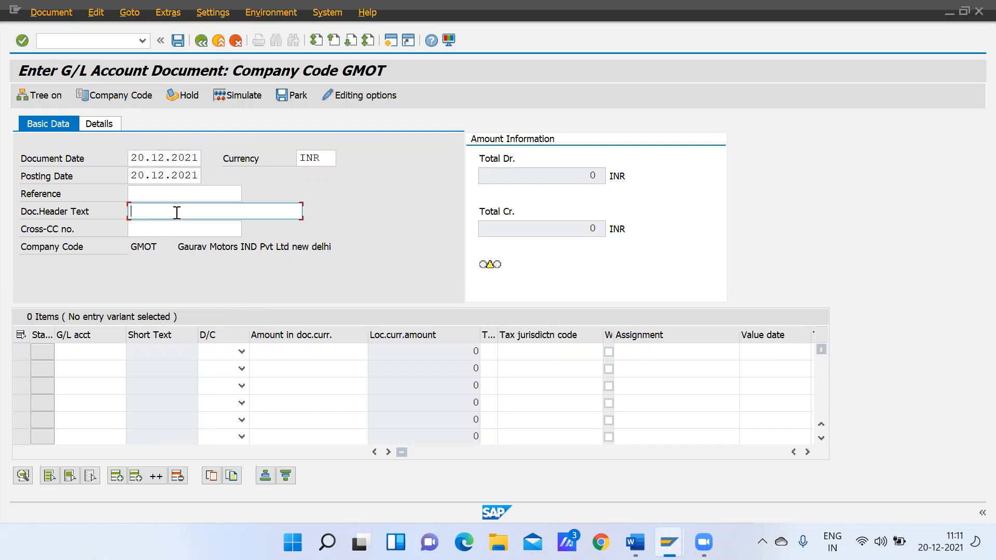
text(Salary Payment)
Look up the G/L accounts and assign Salary Ac to the first line item
click(87, 358)
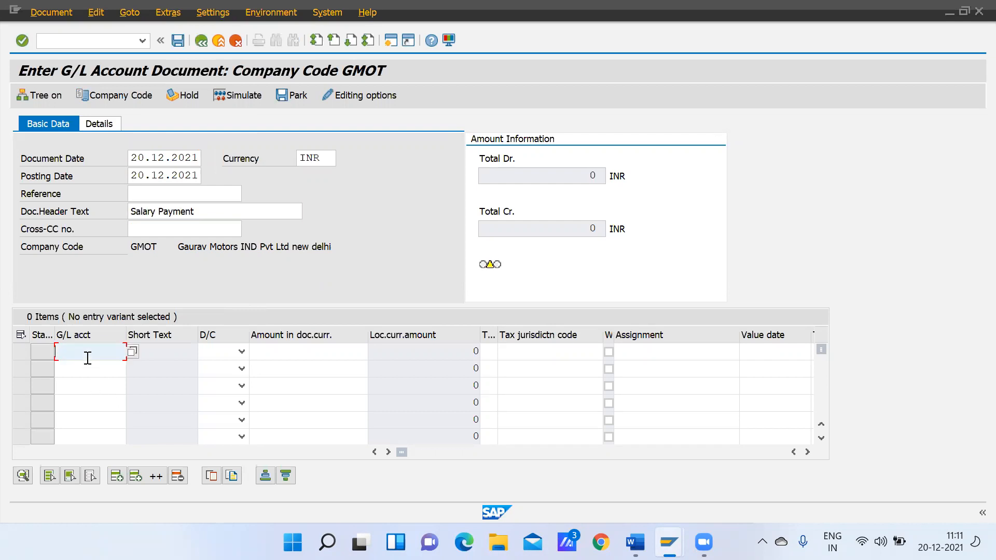
click(133, 352)
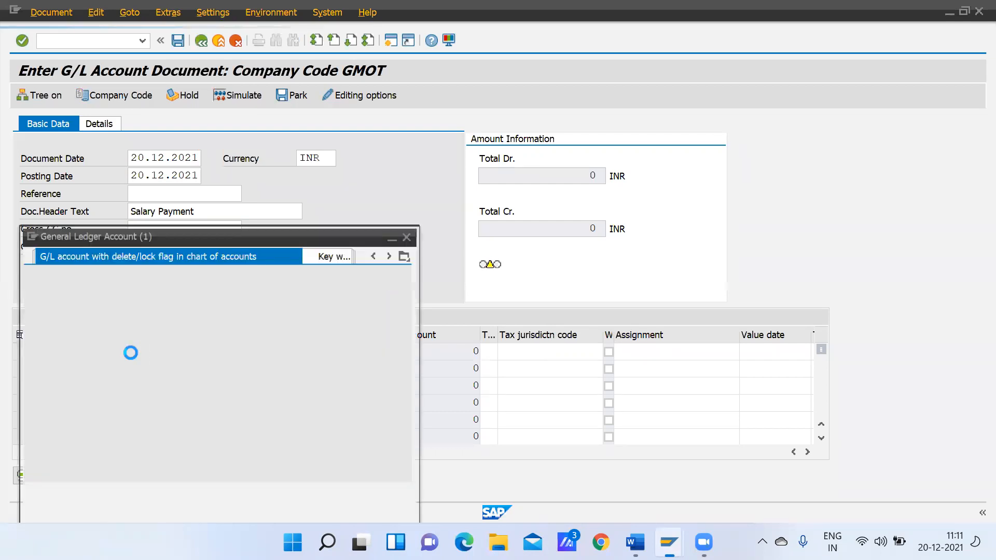
key(Return)
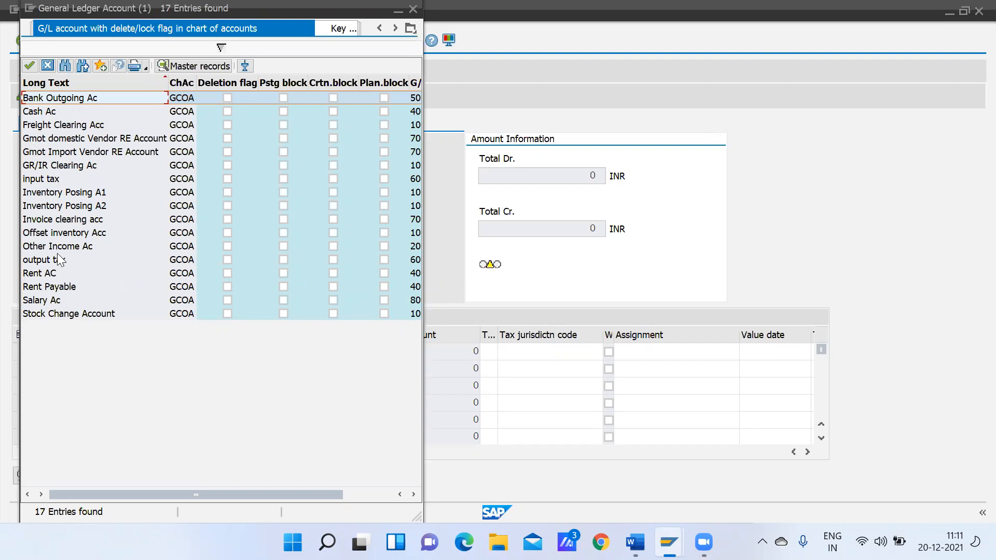
double_click(58, 298)
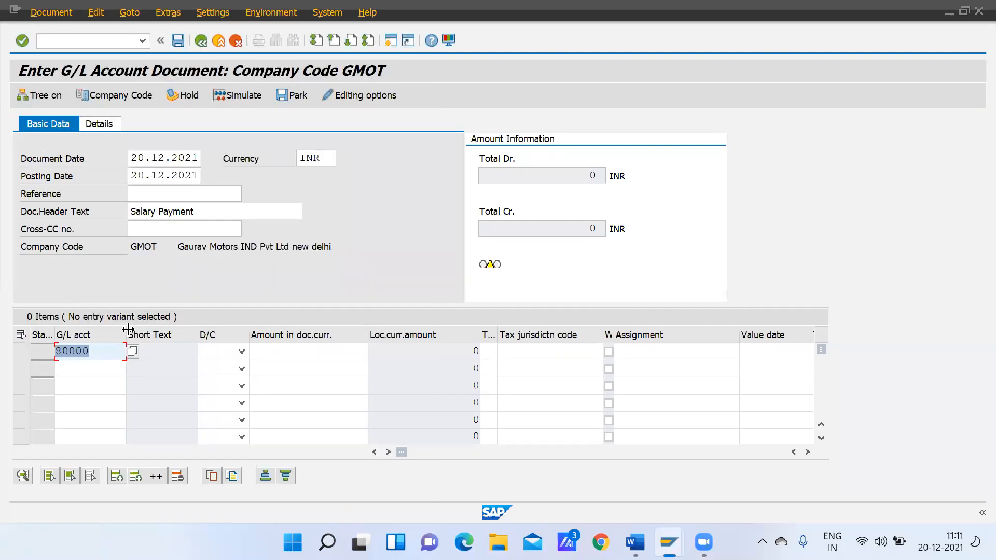
Look up the G/L accounts and assign Cash Ac to the second line item
click(79, 370)
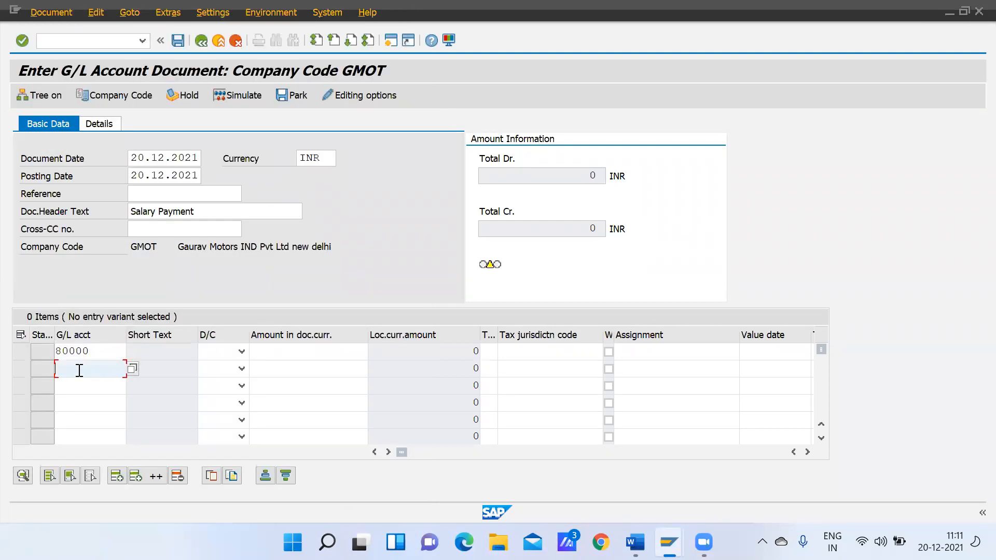
click(132, 368)
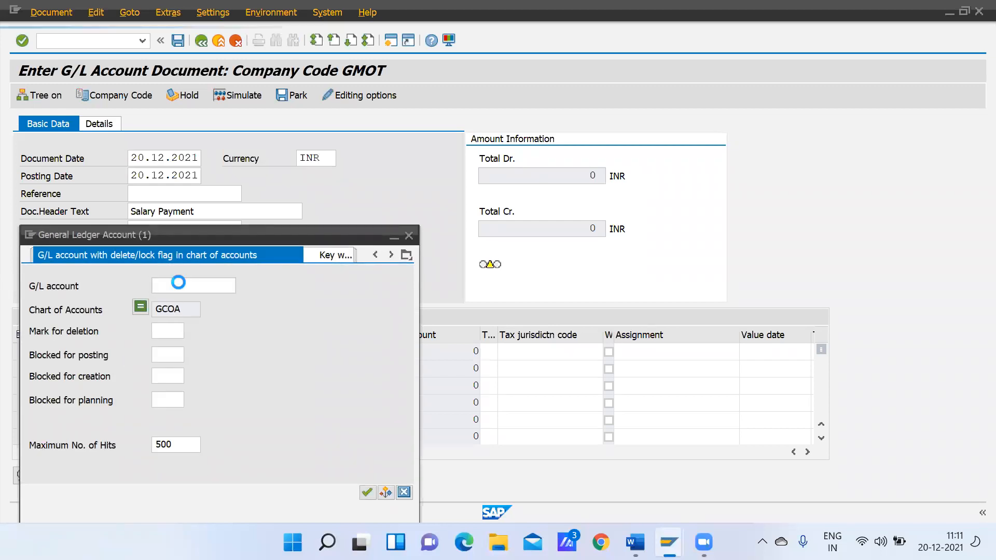
key(Return)
double_click(52, 113)
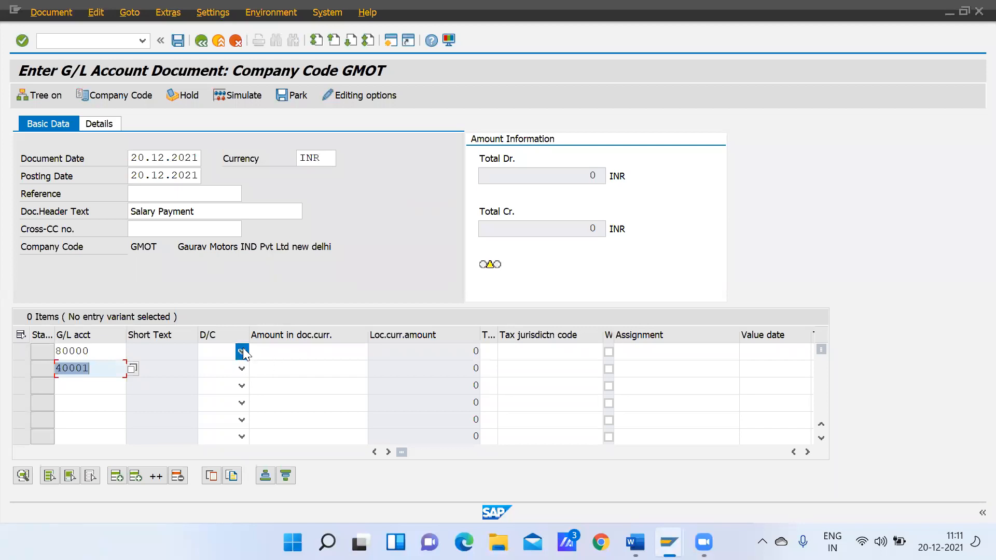
Mark the Salary Ac line item as debit and the Cash Ac line item as credit
click(241, 351)
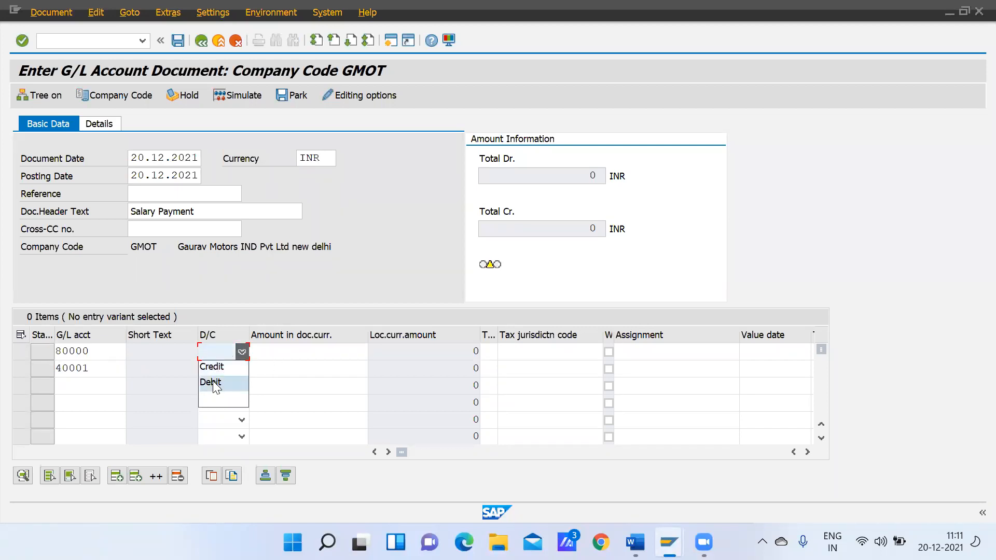
click(213, 383)
click(242, 369)
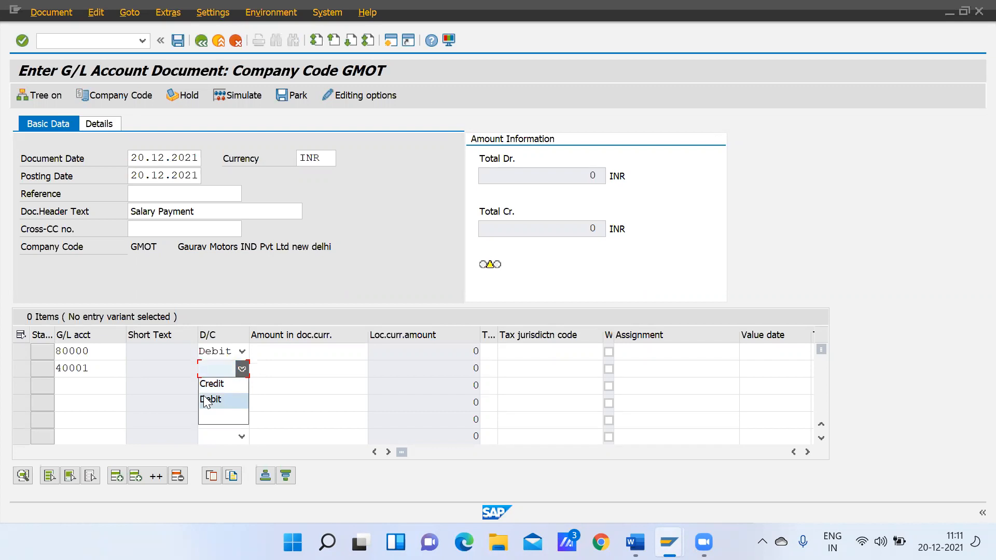
click(213, 383)
Enter a document currency amount of 100000 for both the debit and the credit line items
click(301, 350)
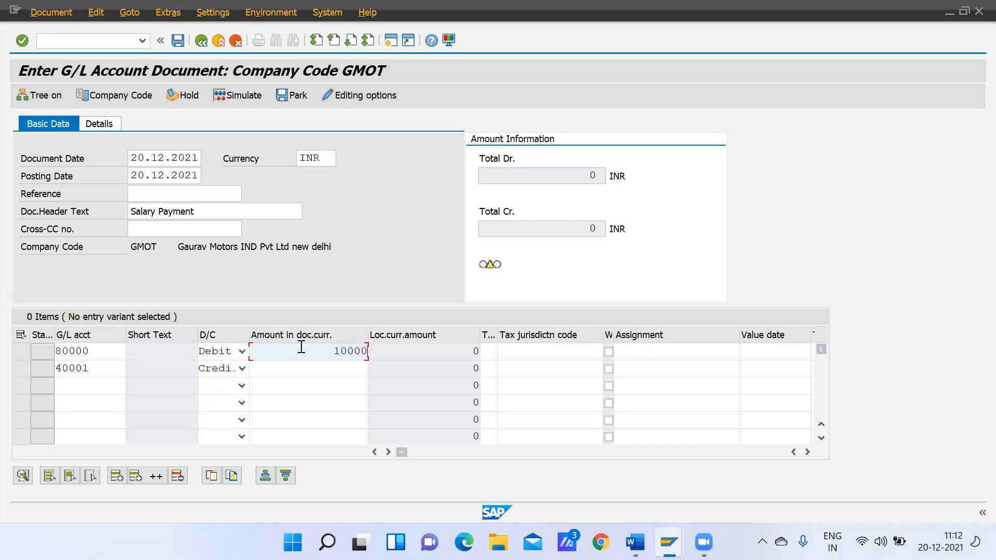
key(Down)
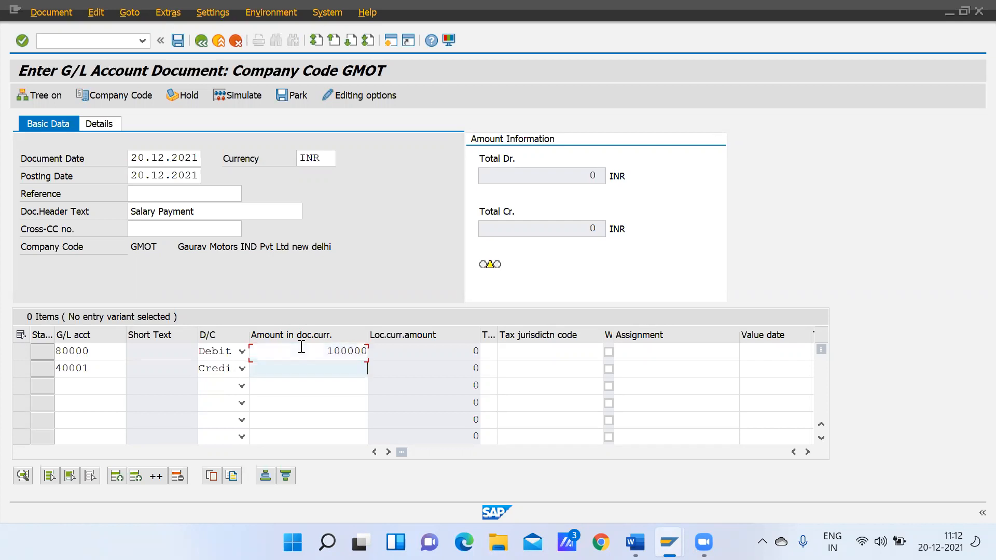
text(10000)
Enter "Salary payment" as the item text of the Salary Ac line
key(Tab)
key(Tab)
key(Tab)
key(Tab)
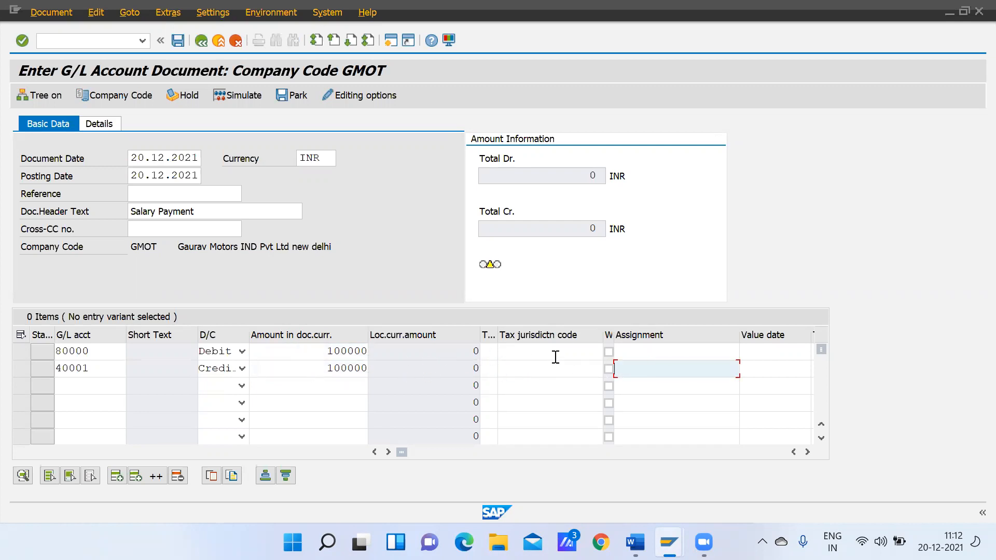
key(Tab)
key(Tab)
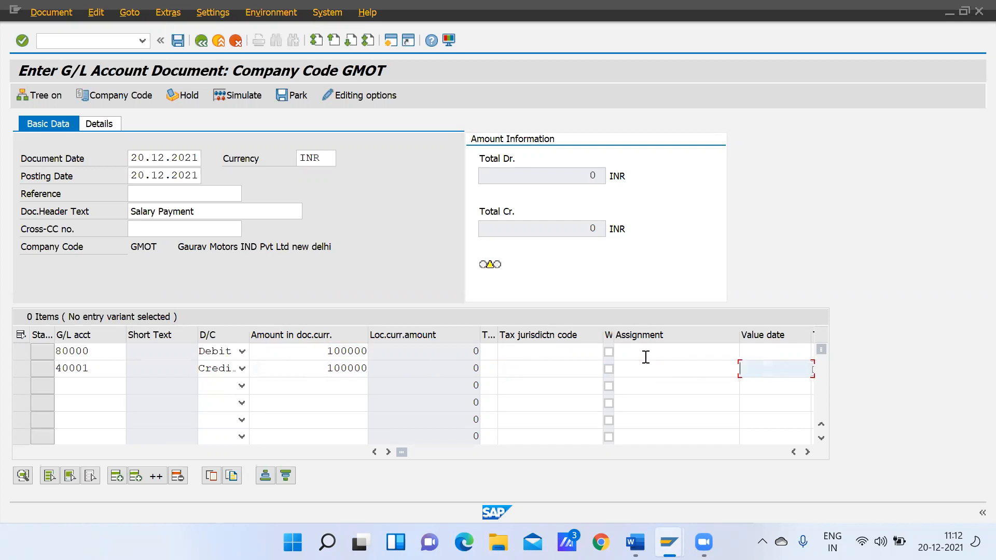
click(656, 355)
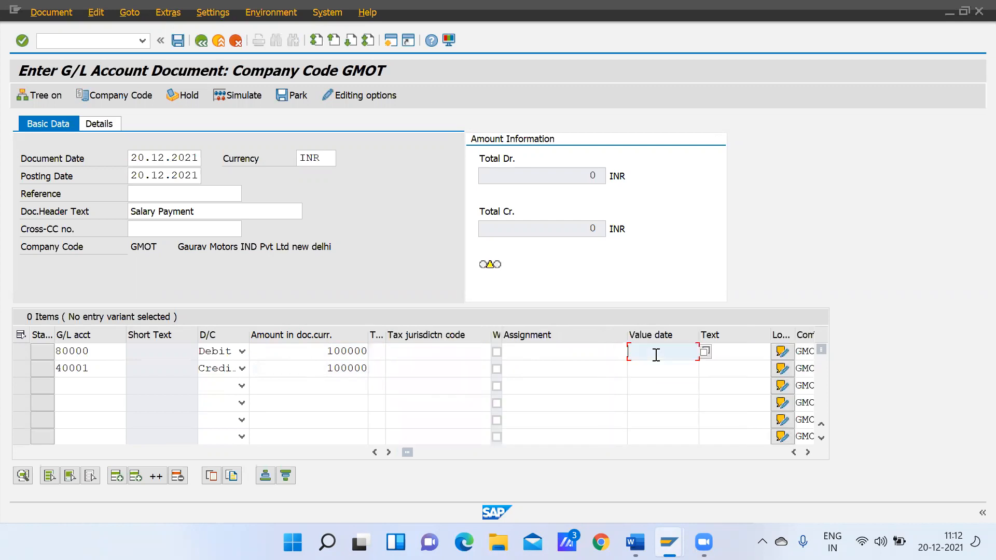
click(730, 350)
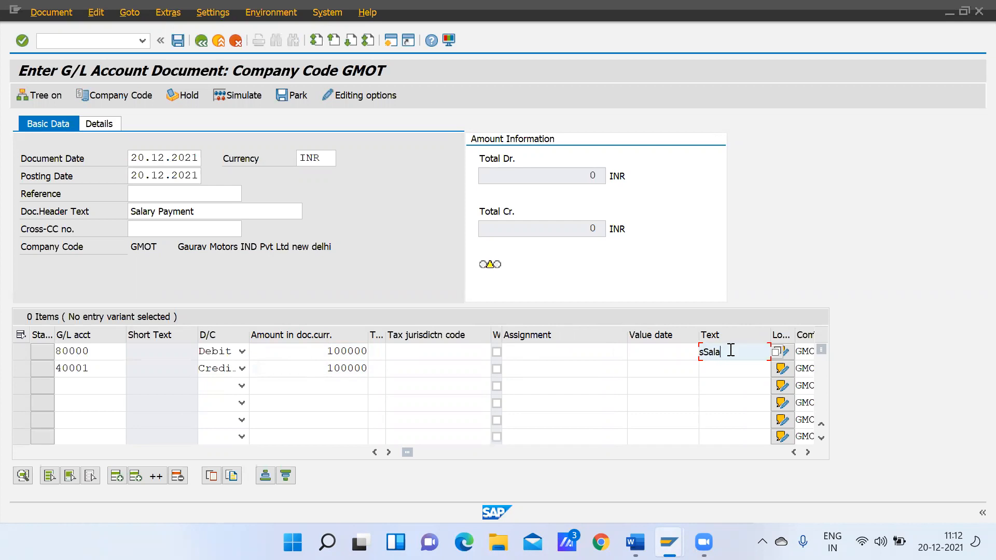
text(Salary payment)
Go through the Salary Ac line's remaining fields as far as the profit center and validate the document entries
key(Tab)
key(Tab)
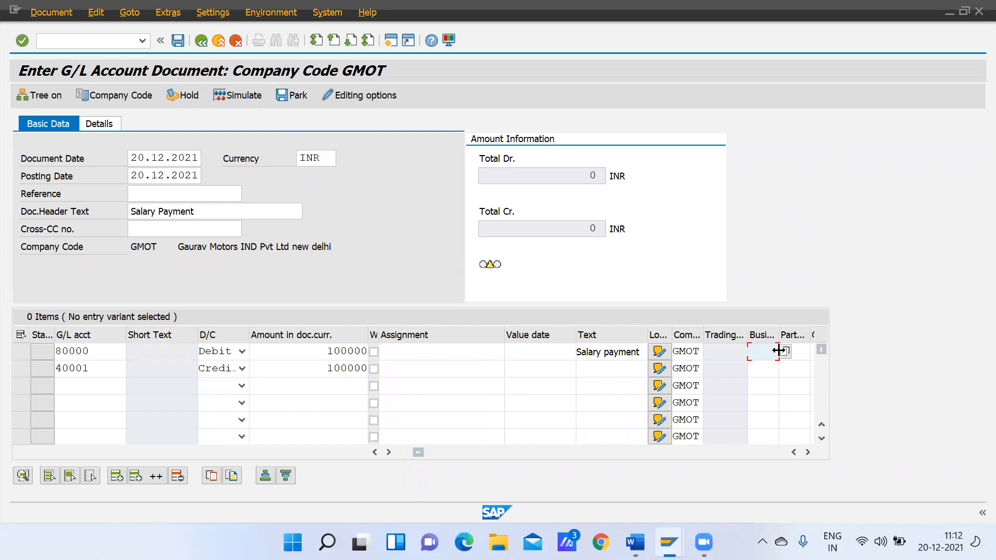
key(Tab)
key(Tab)
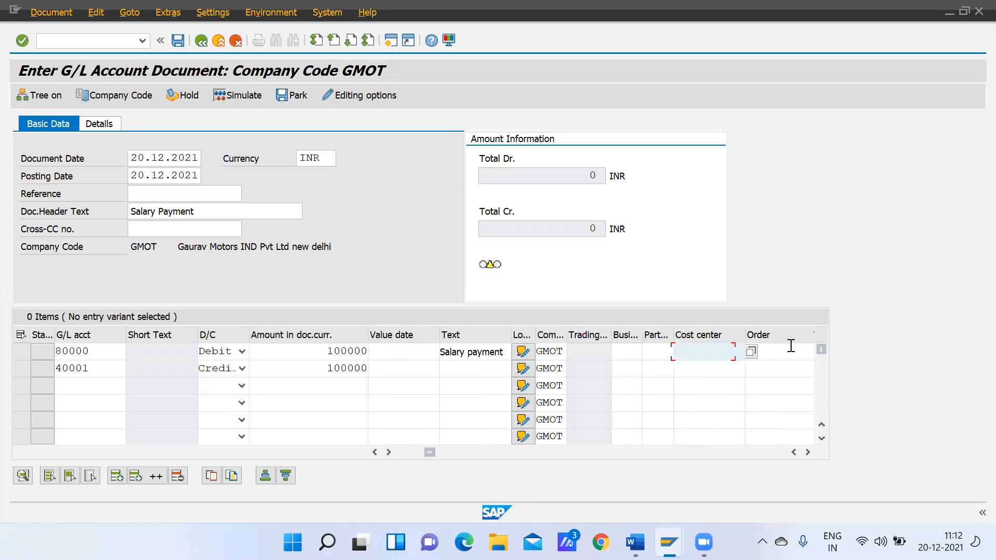
key(Tab)
key(Tab)
key(Tab)
key(Tab)
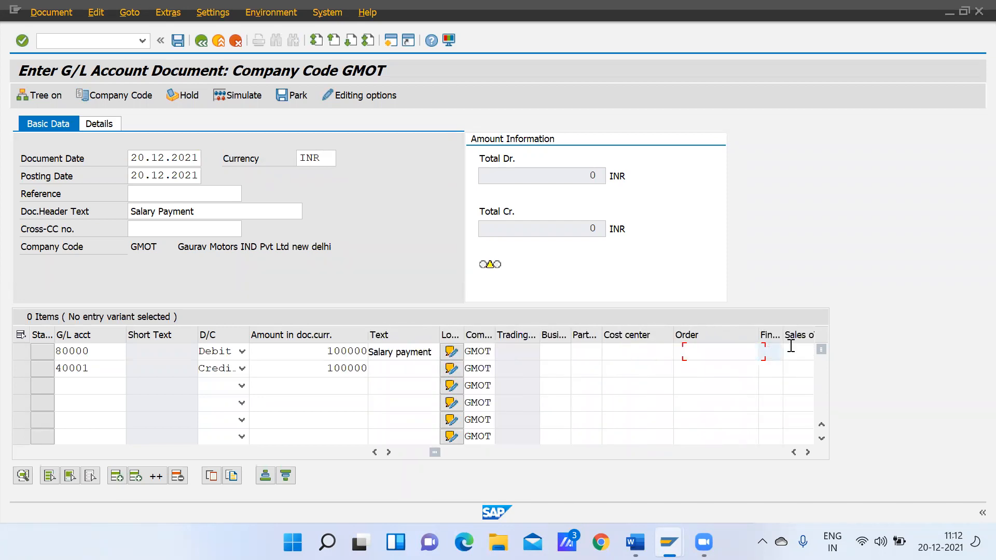
key(Tab)
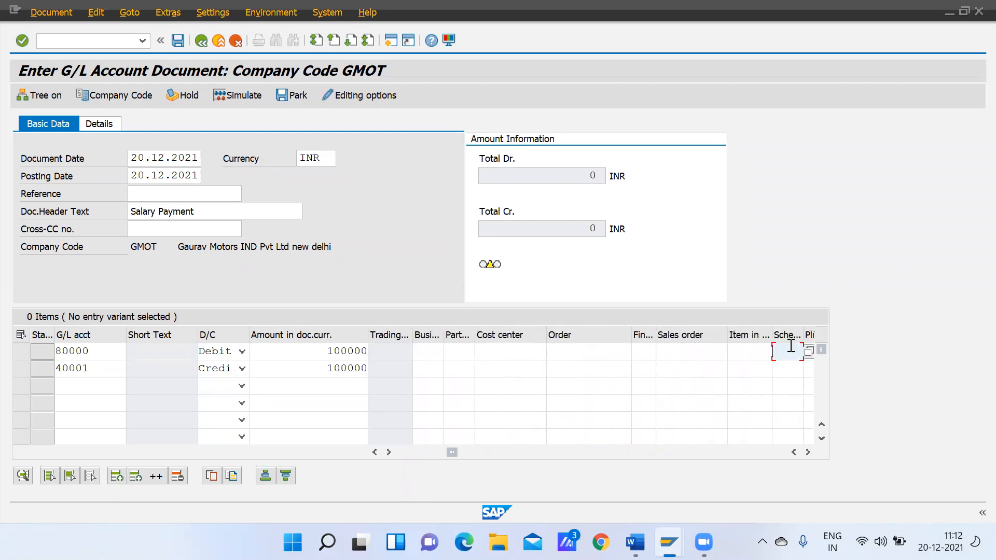
key(Tab)
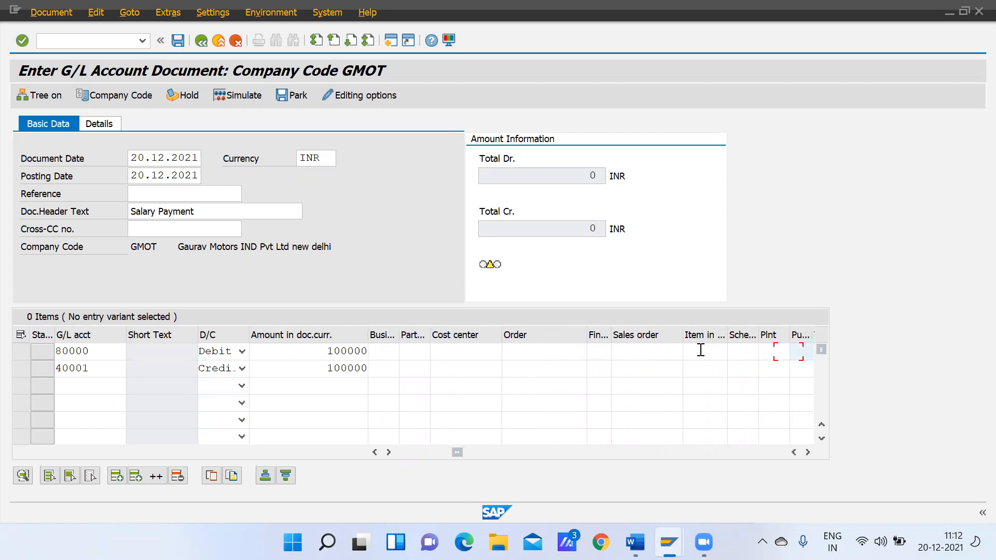
key(Tab)
key(Tab)
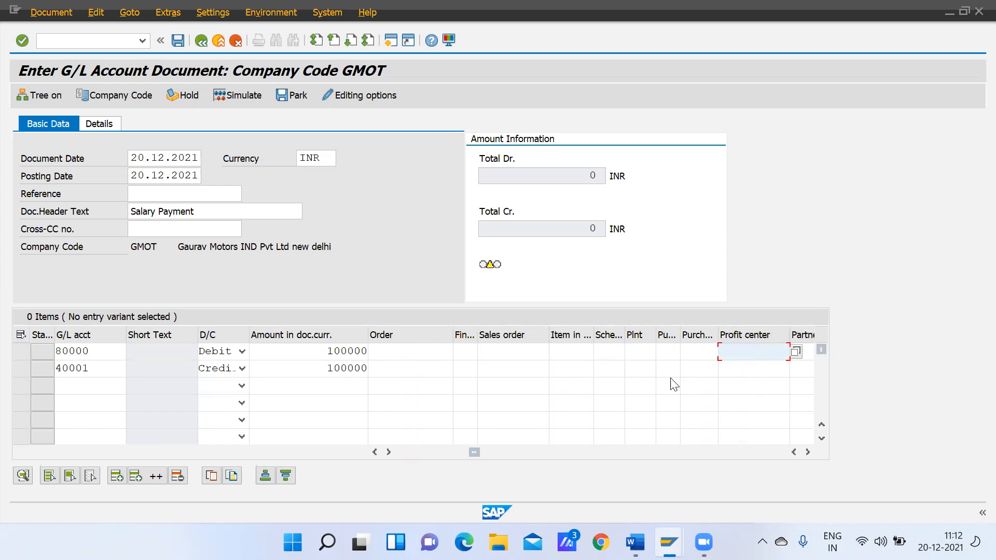
key(Return)
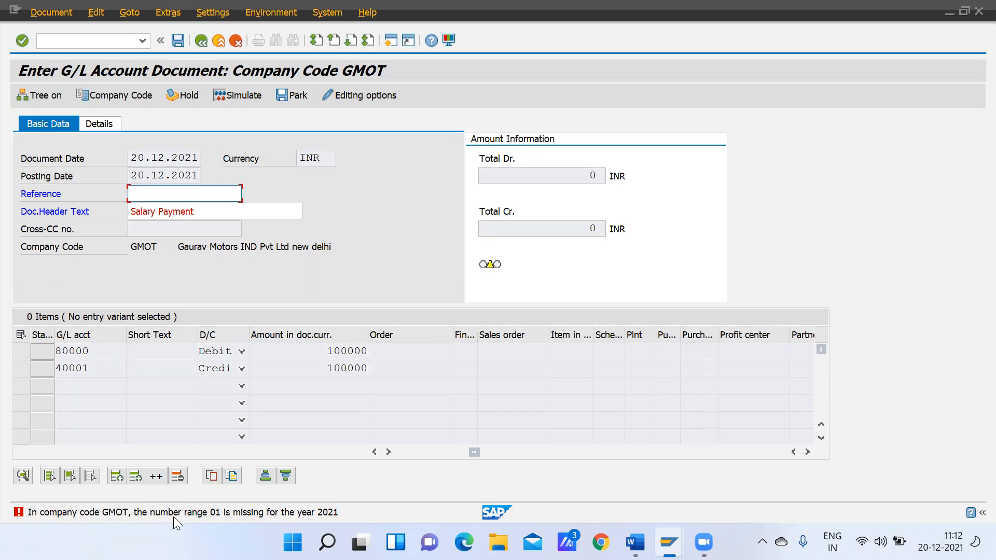
Read the detailed explanation of the number range error message and close it
double_click(174, 516)
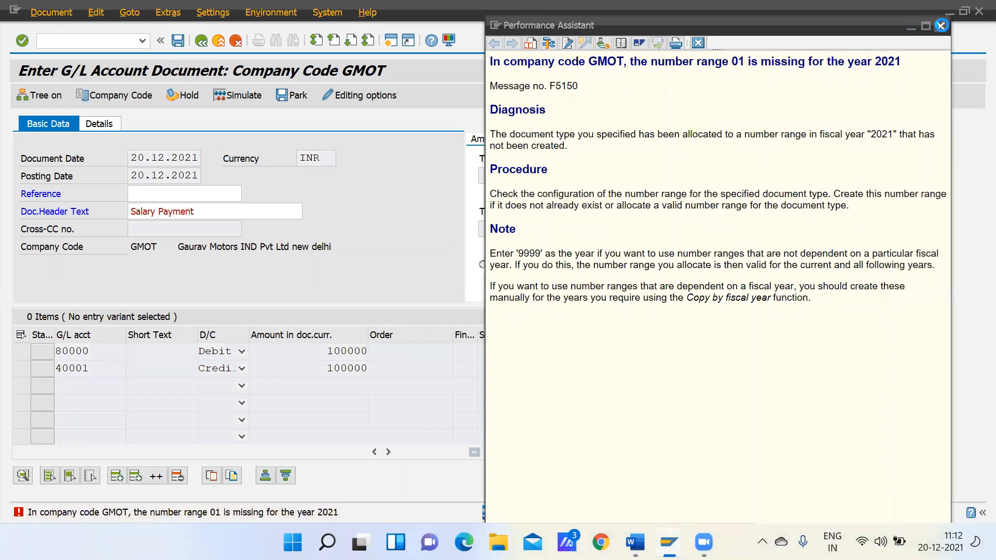
click(940, 25)
mouse_move(703, 542)
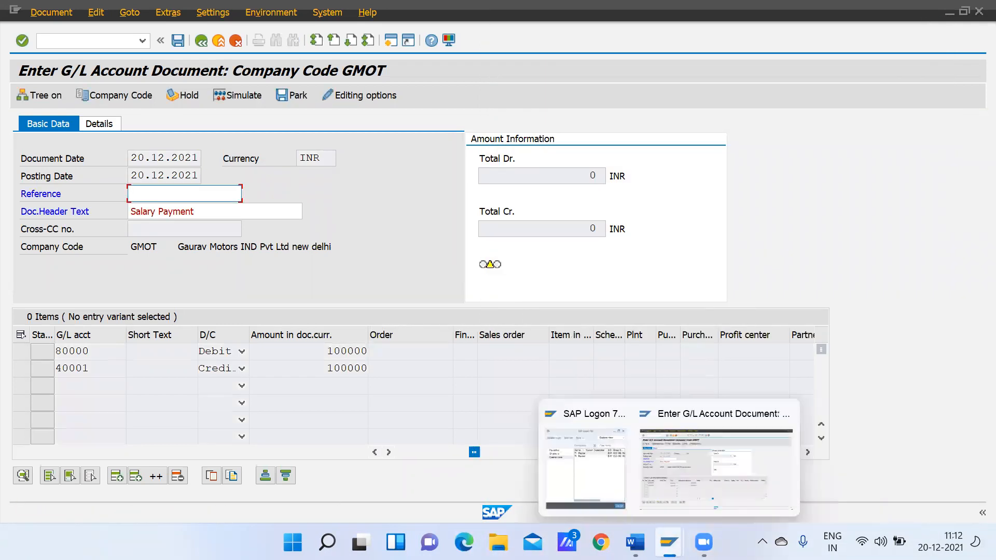
Run transaction FBN1 in a separate session and open the accounting document number intervals of company code GMOT for editing
click(392, 38)
text(Fbn1)
key(Return)
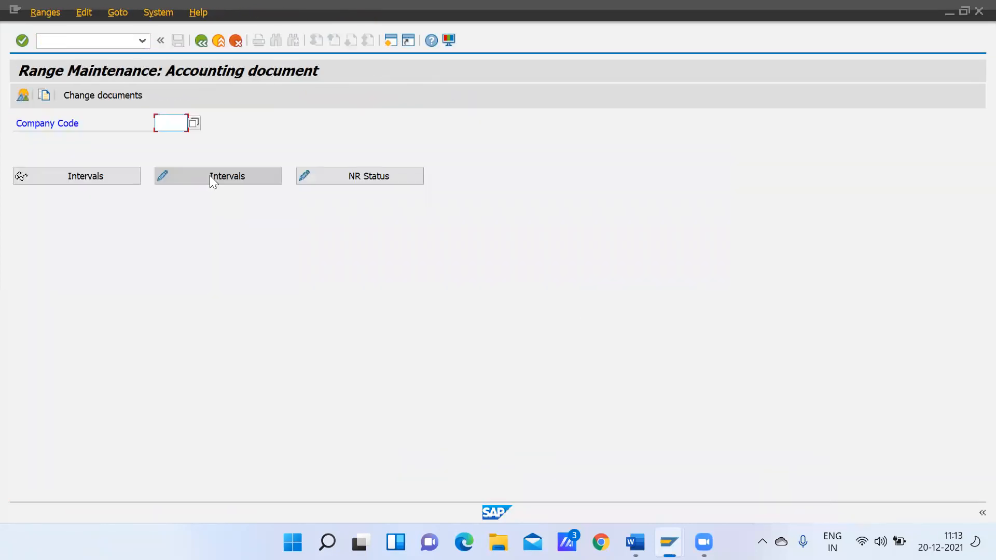
text(GMOT)
key(Return)
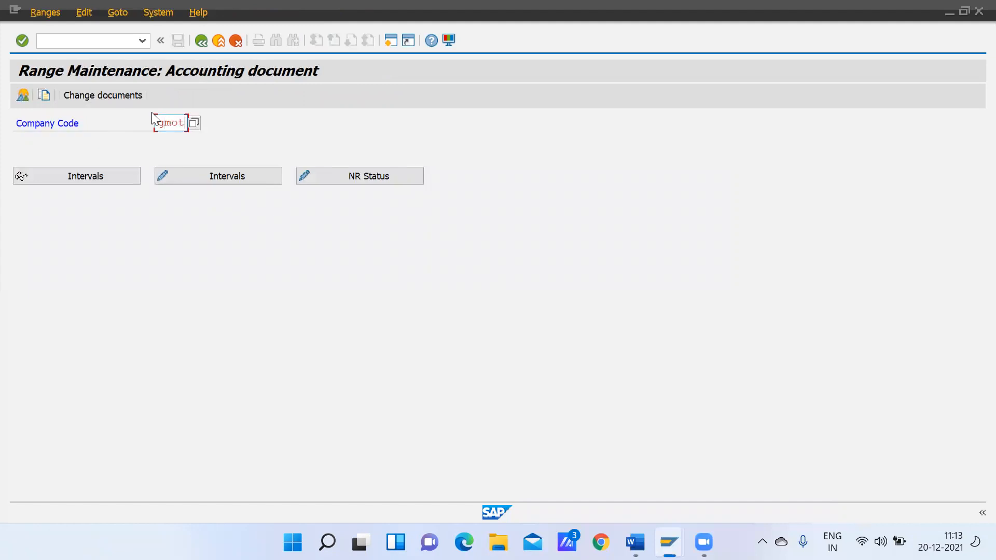
click(248, 184)
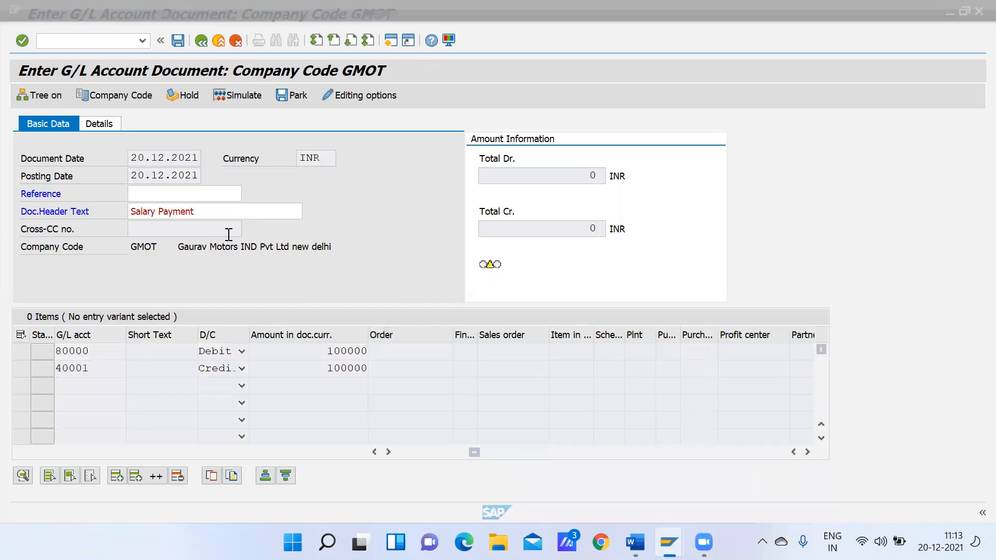
key(ctrl+s)
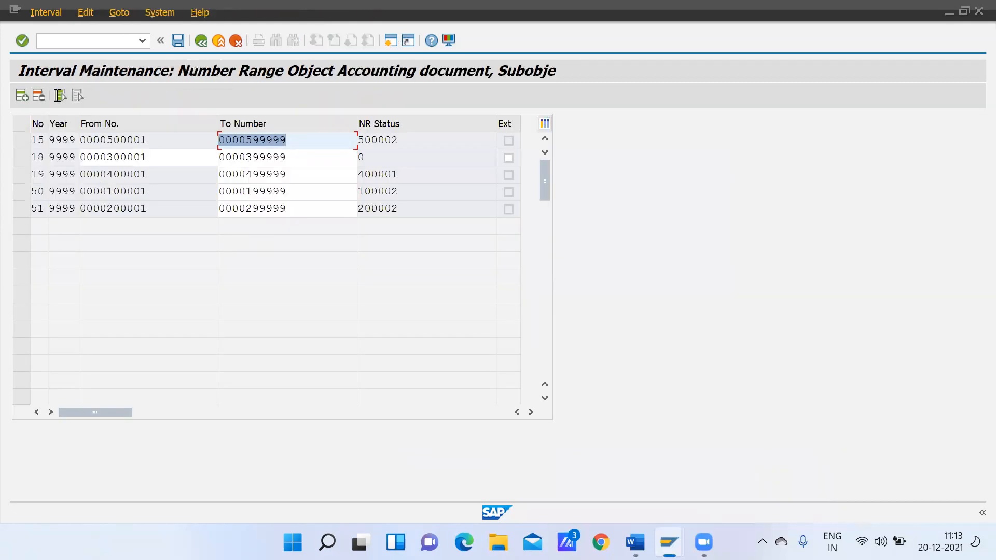
Add number range 01 for year 9999 from 600001 to 6999999 and save it, accepting the transport notice
click(20, 96)
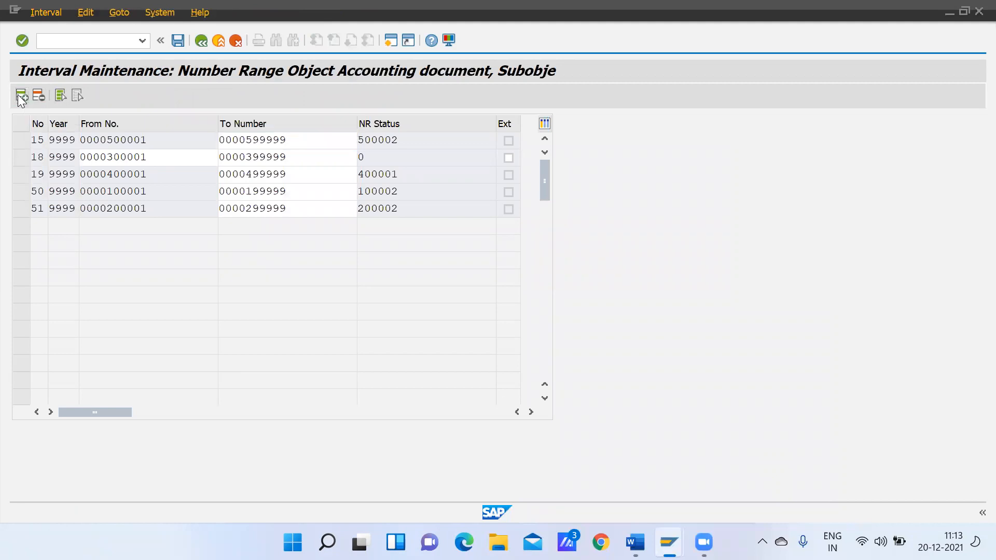
text(01)
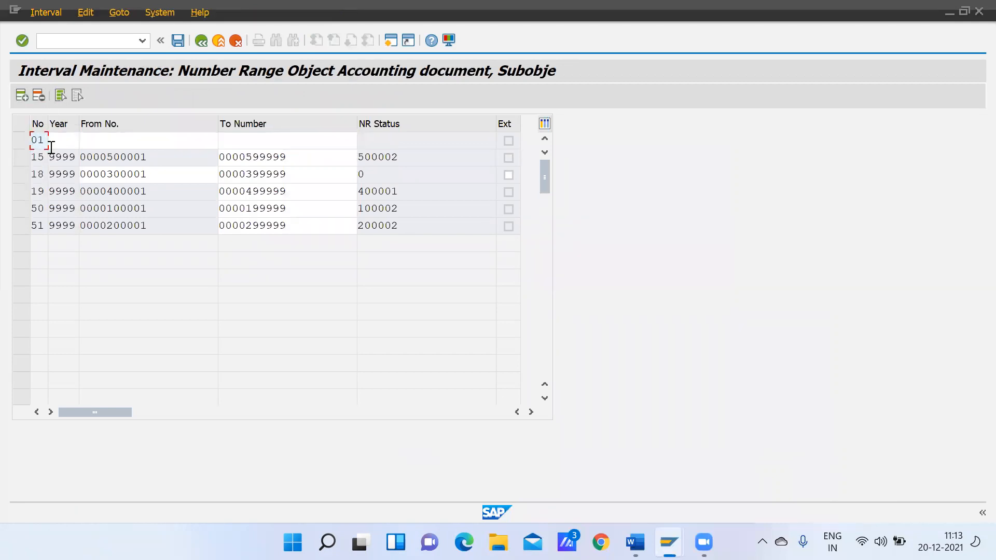
click(63, 141)
text(9999)
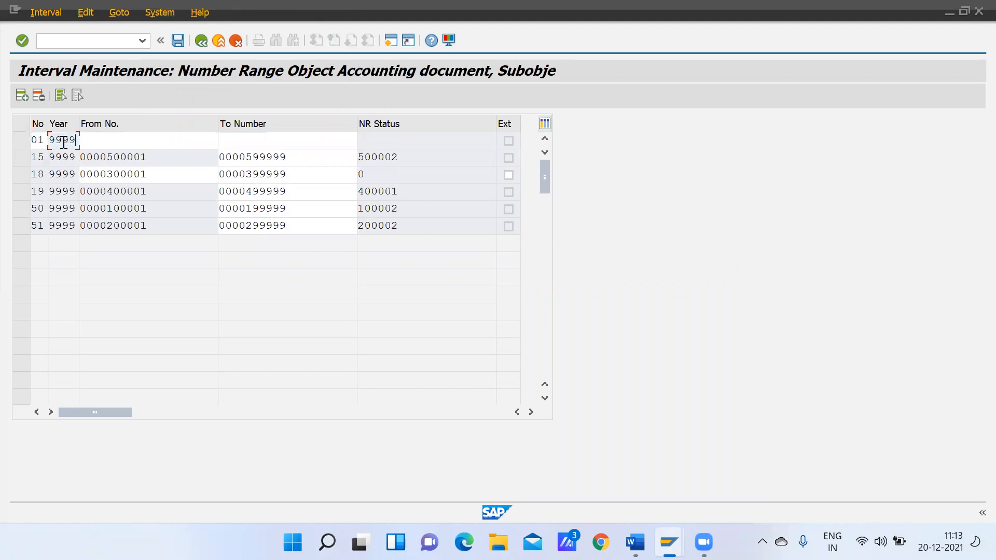
click(100, 141)
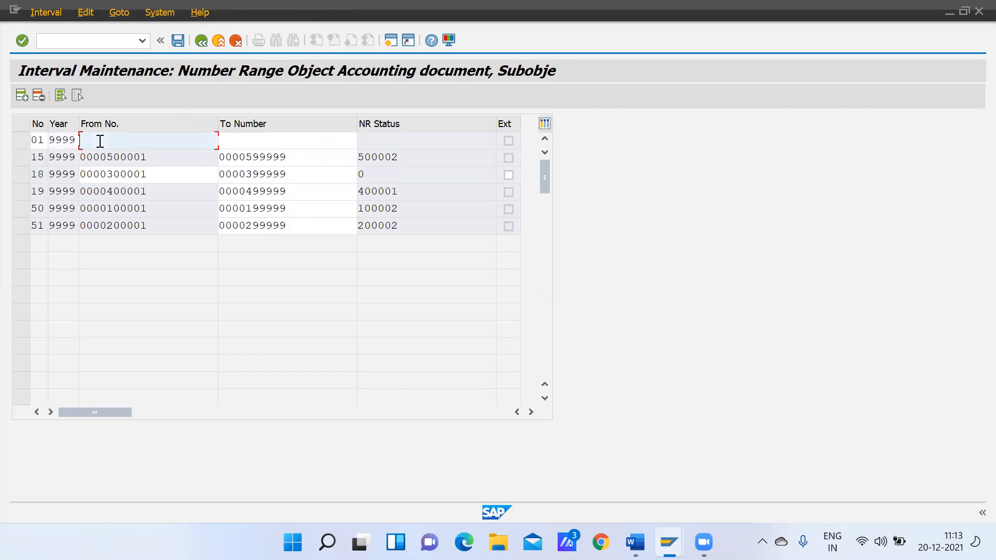
text(600001)
key(Tab)
text(6999)
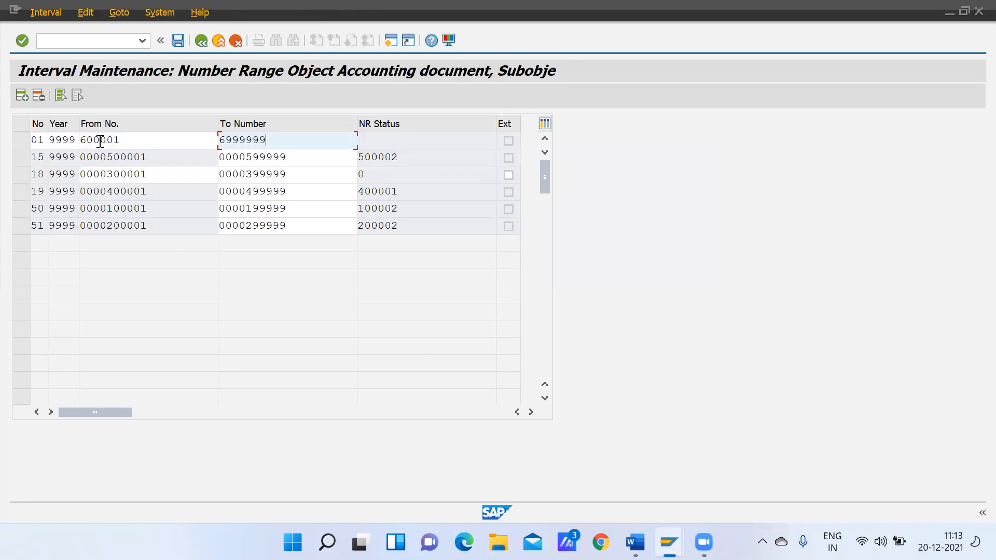
key(Return)
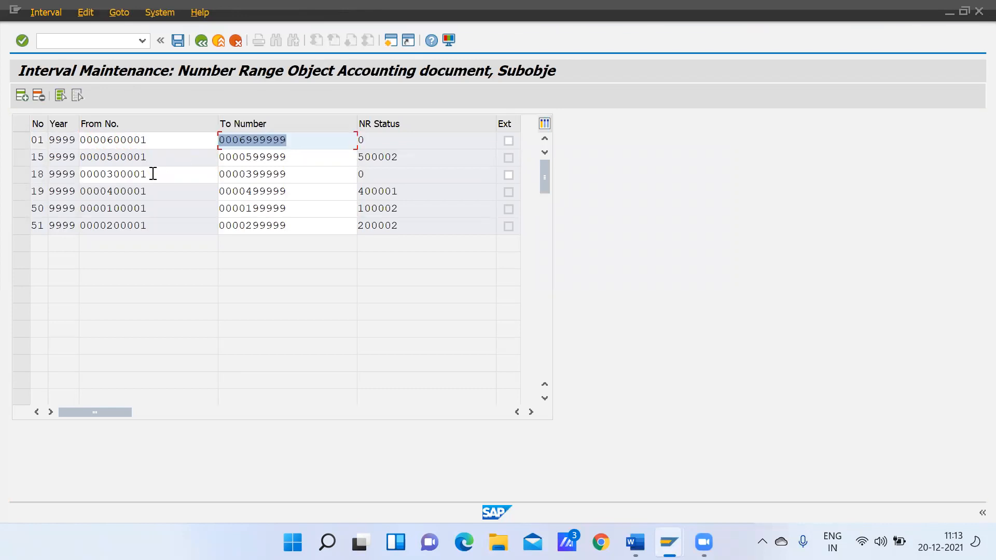
click(178, 39)
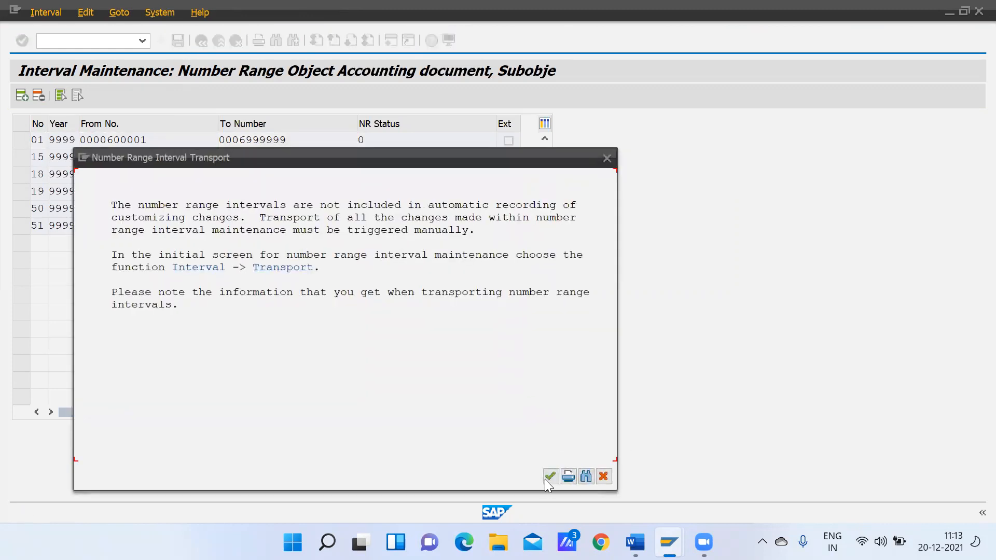
click(548, 478)
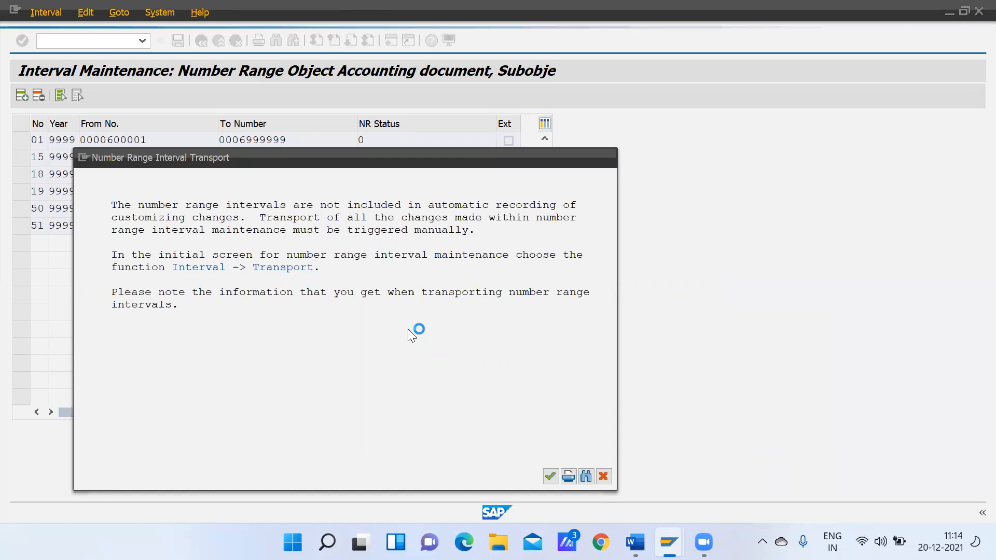
Return to the G/L document session, try to save the posting and decline the detailed connection error description
mouse_move(669, 542)
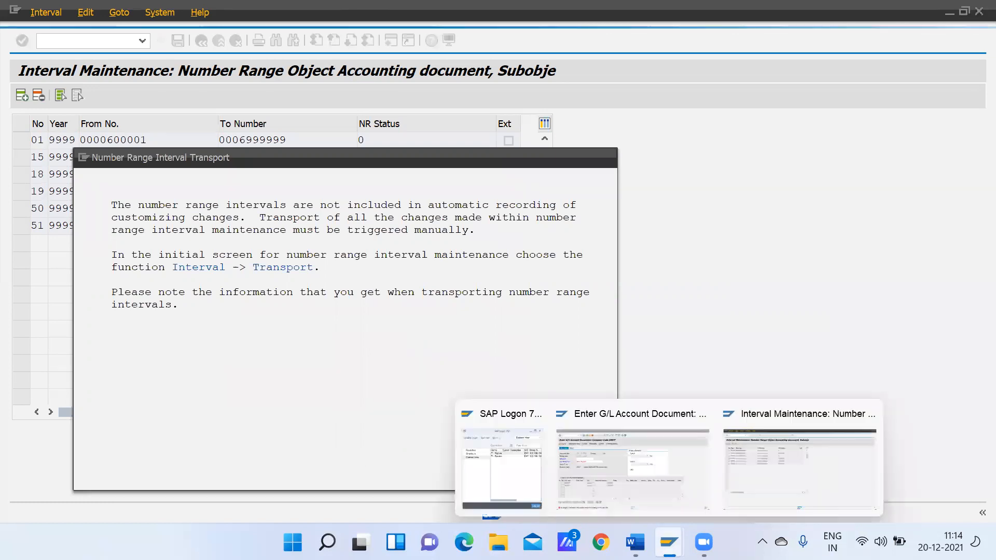
click(643, 478)
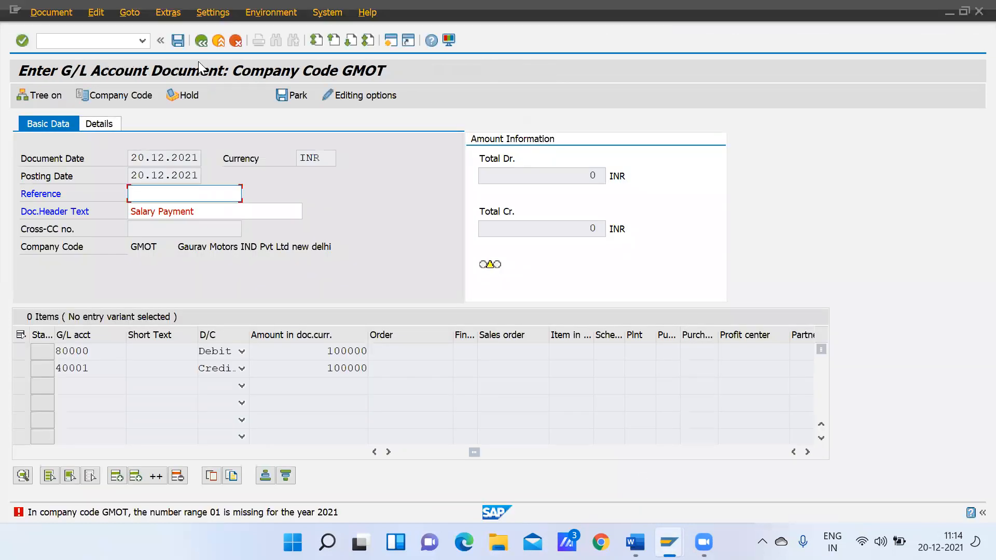
click(176, 43)
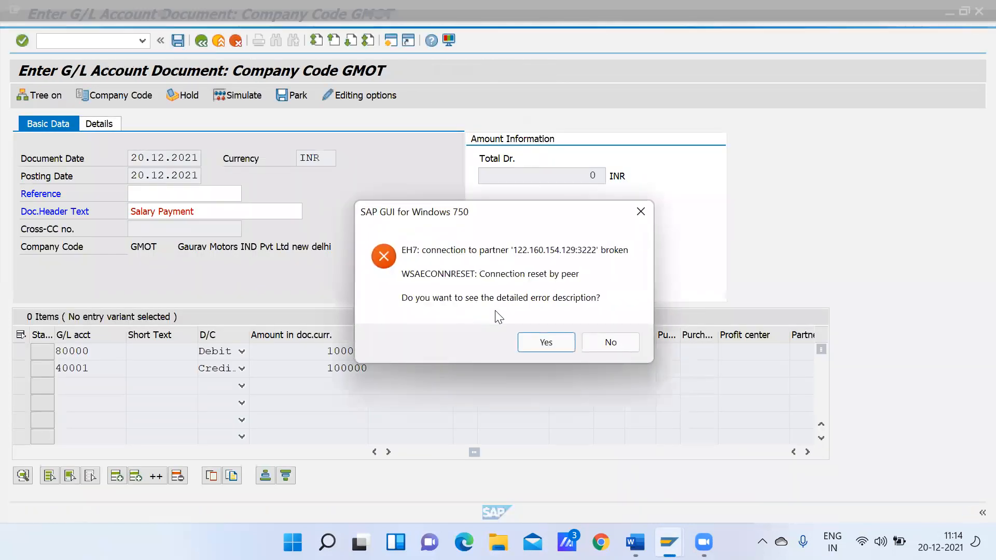
click(612, 344)
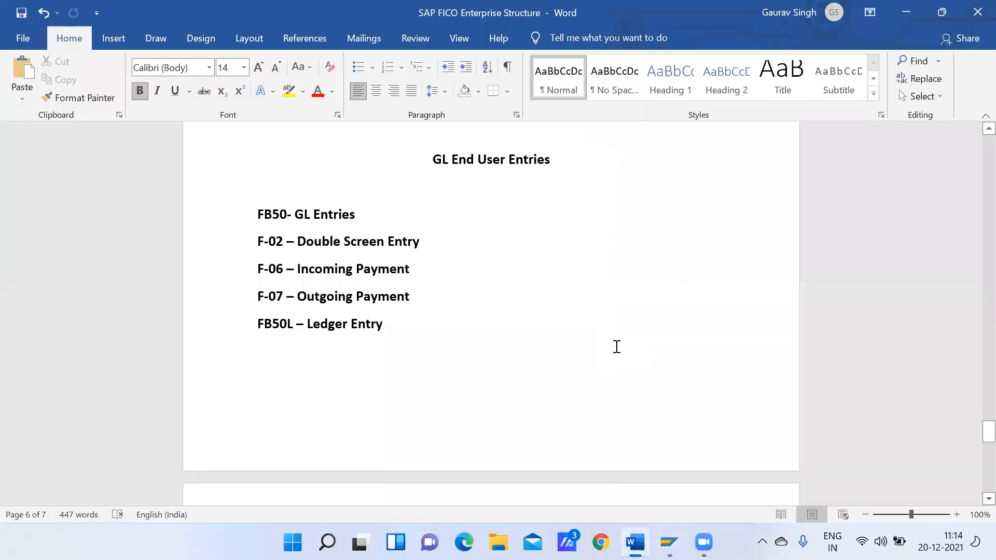
Switch to SAP Logon, open the system connection, and log on to client 800 with the saved username and account password
mouse_move(669, 542)
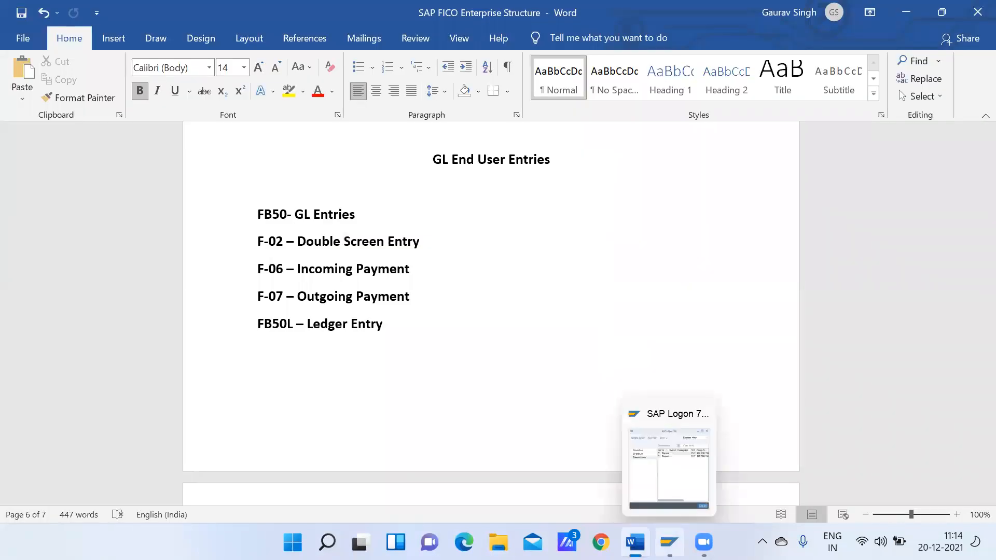
click(666, 456)
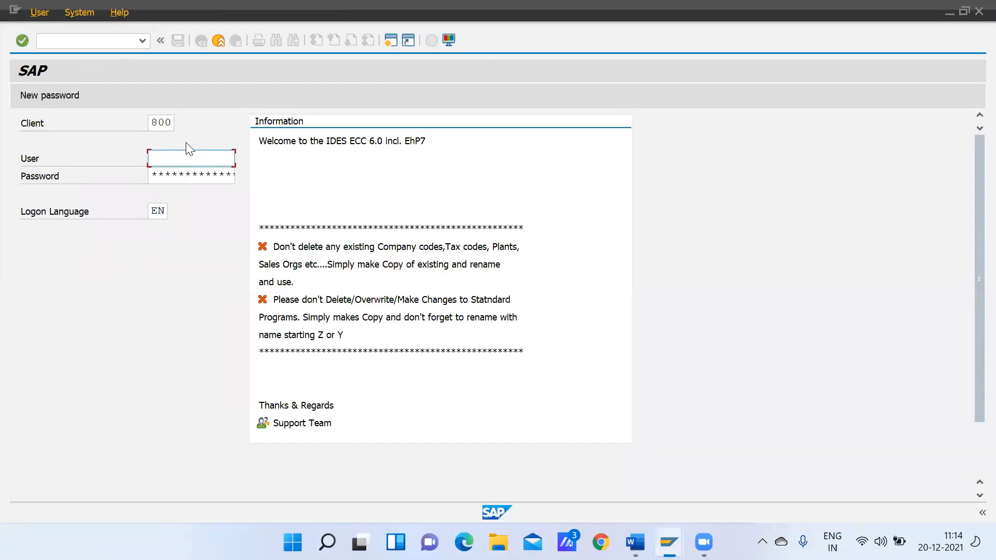
click(178, 158)
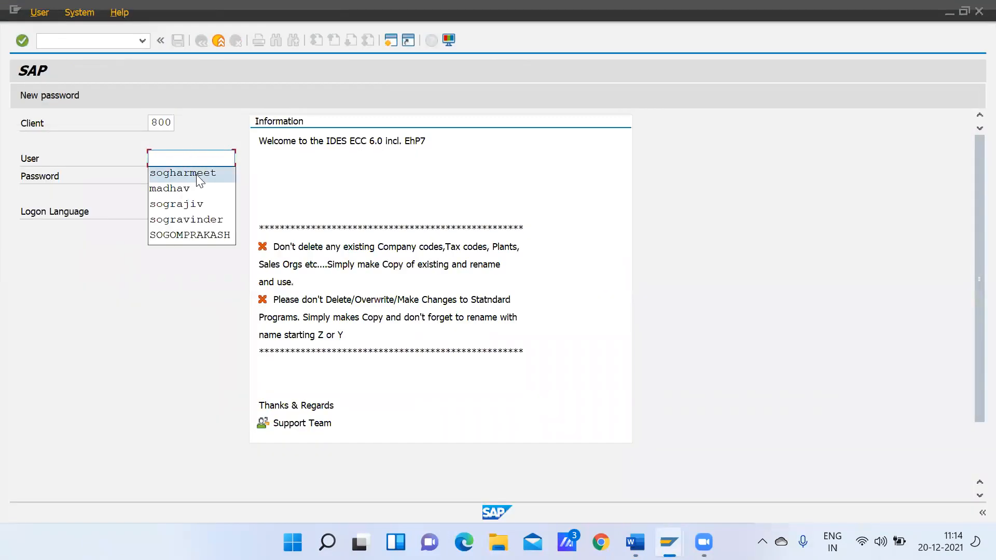
click(196, 174)
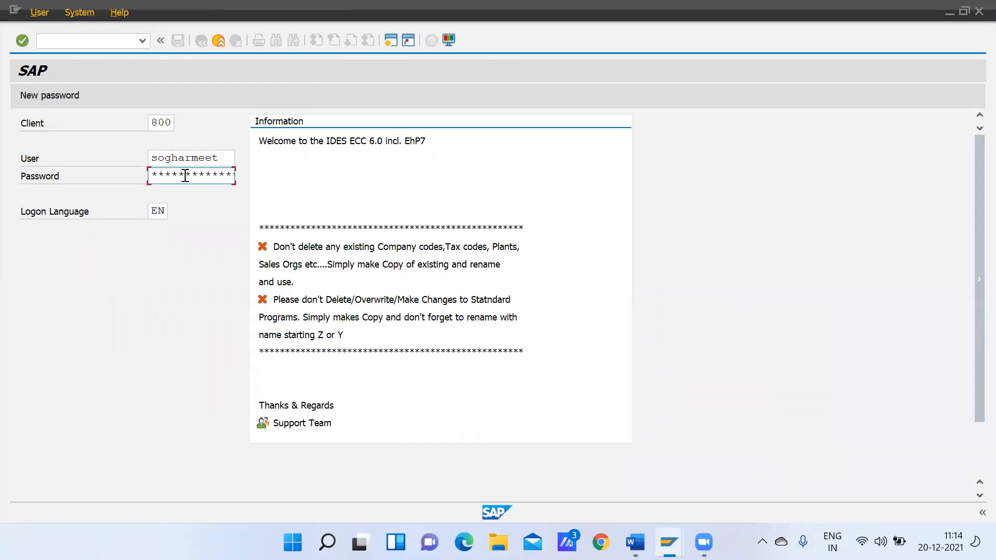
key(Return)
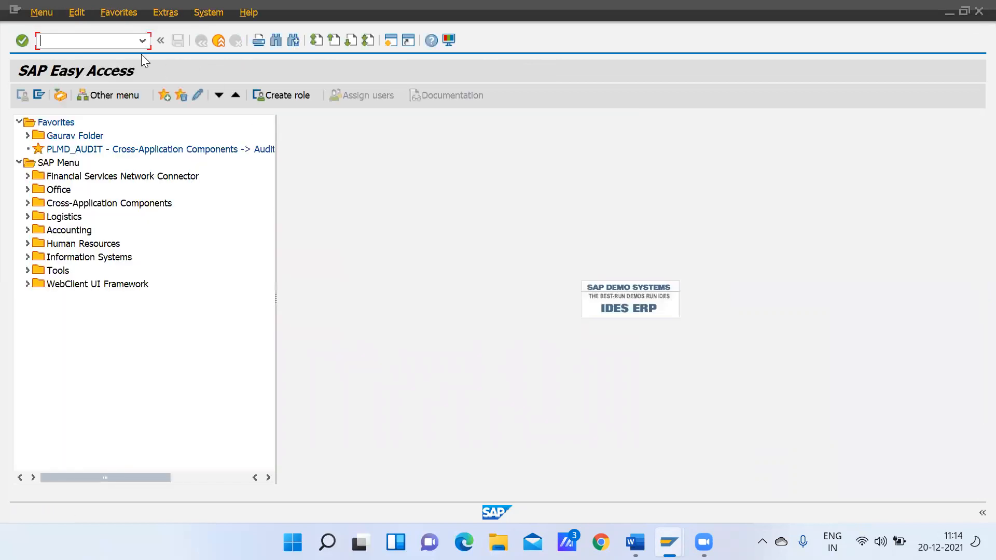
Run transaction FBN1, check the editable number range intervals for company code GMOT, and return to the range maintenance start
text(g)
key(BackSpace)
text(fbn1)
key(Return)
text(GMOT)
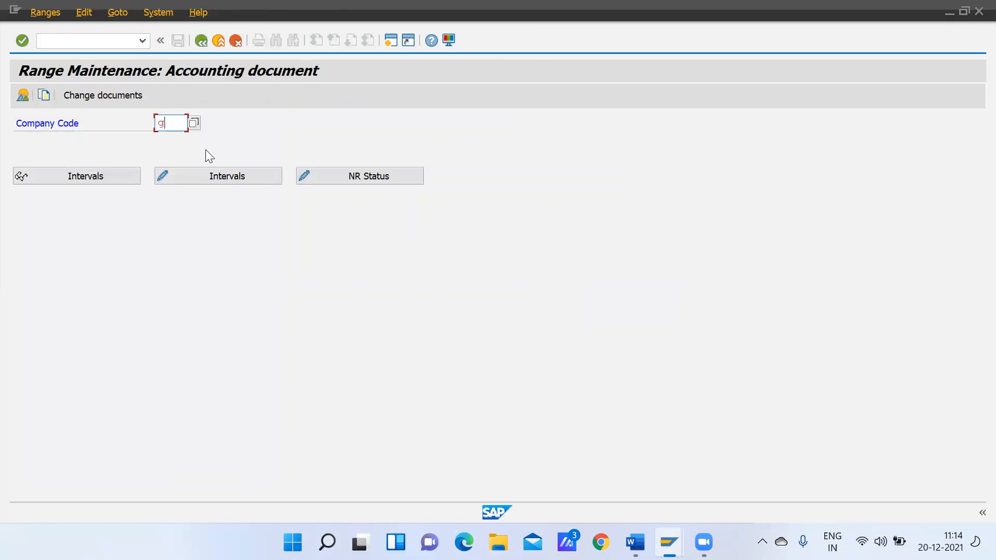
key(Return)
click(224, 180)
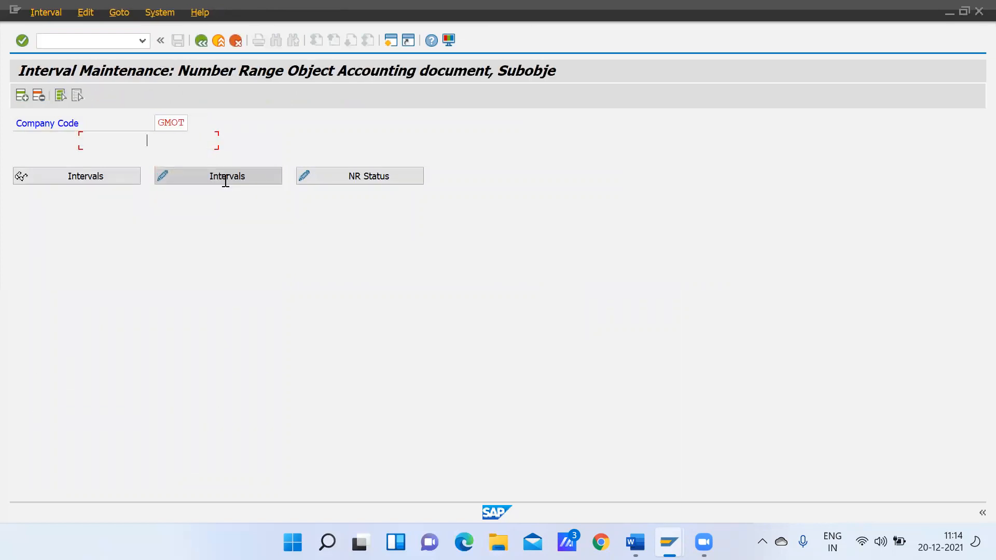
click(201, 41)
Run transaction FB50 and set the document date to 20.12.2021
click(68, 38)
text(/nfb50)
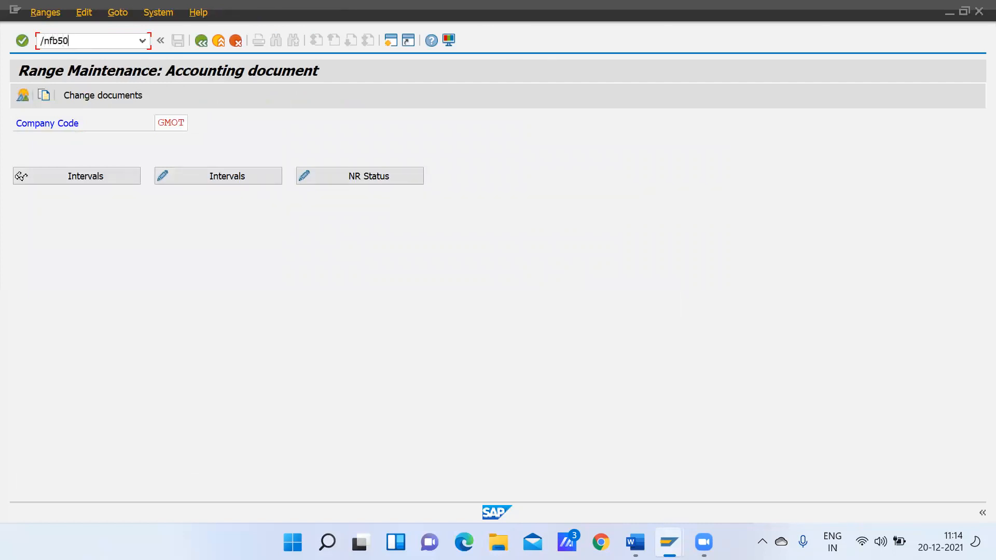
key(Return)
text(20)
click(155, 173)
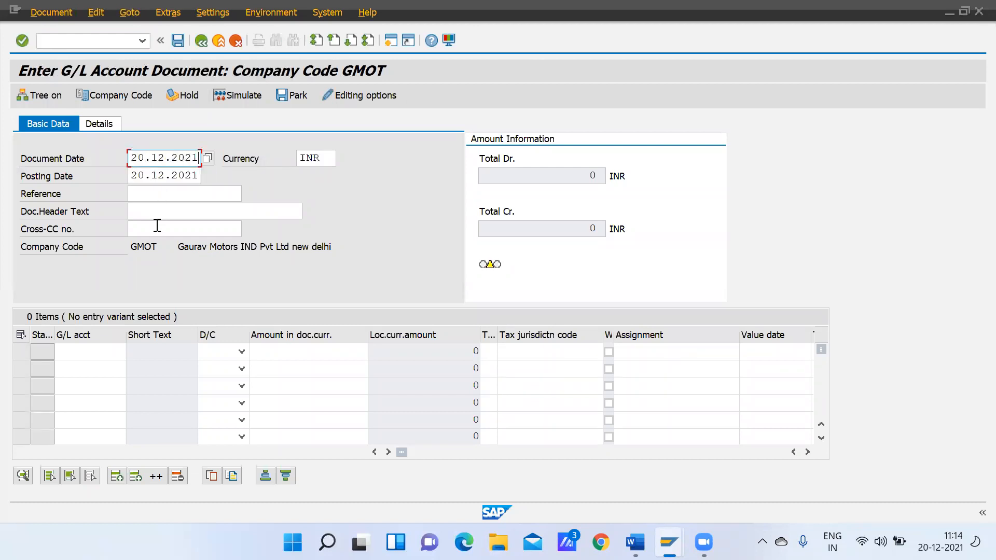
Enter G/L accounts 80000 and 40001 in the first two line items
click(100, 351)
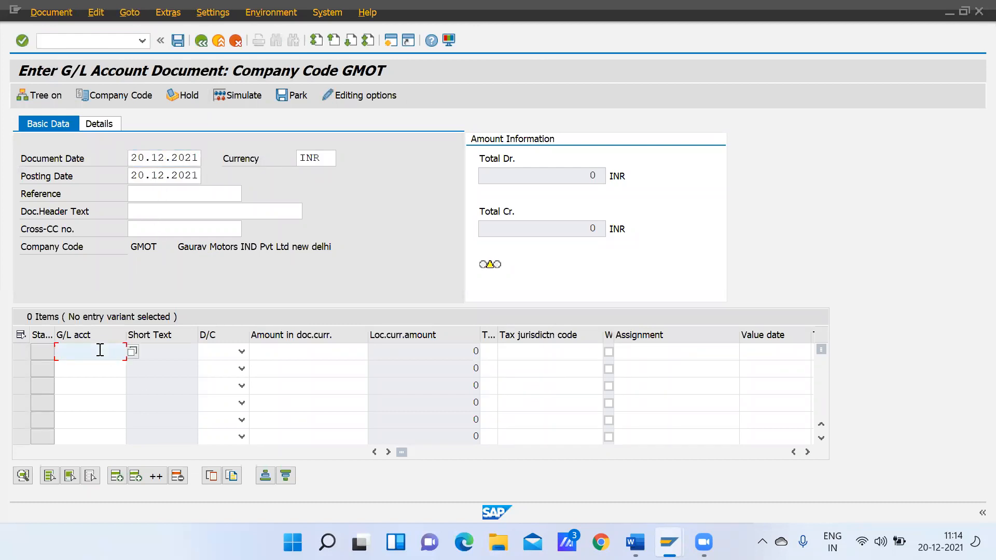
text(8)
click(89, 366)
click(78, 367)
text(4)
click(90, 382)
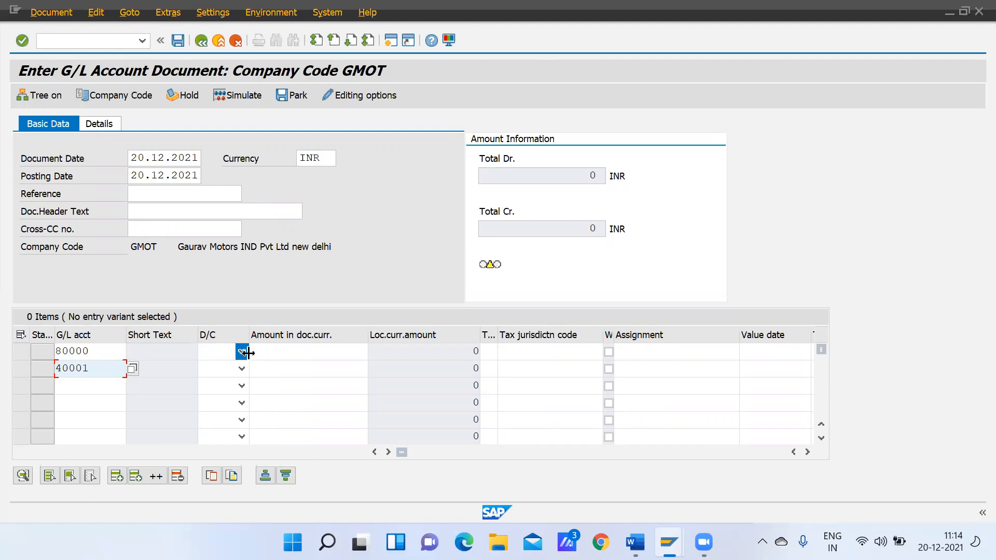
Look up the G/L account names and numbers in chart of accounts GCOA and close the list without choosing one
click(132, 368)
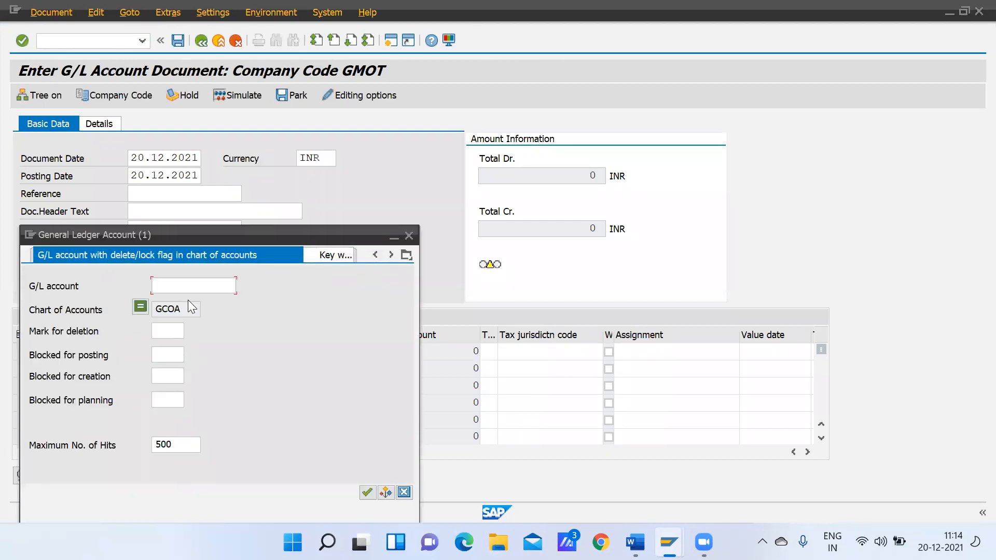
key(Return)
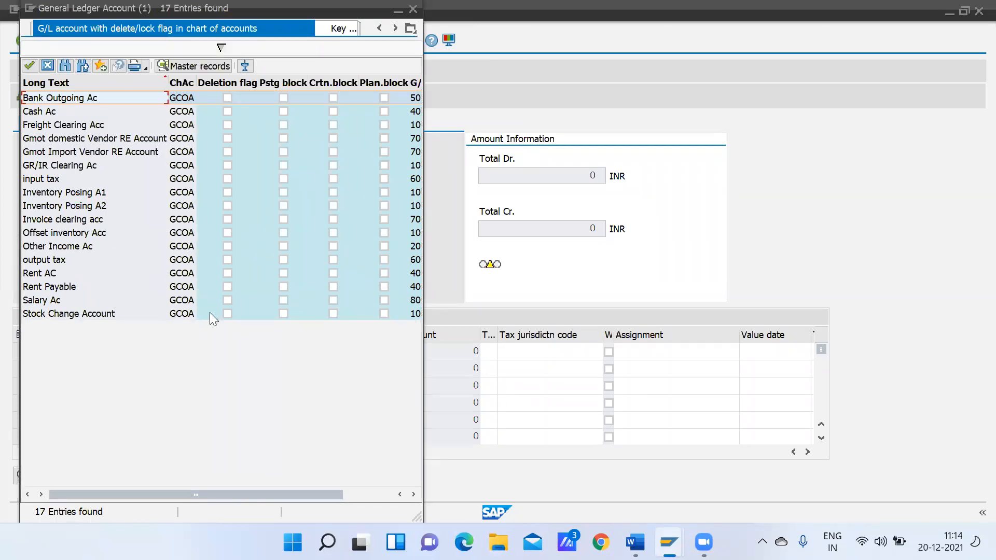
click(378, 491)
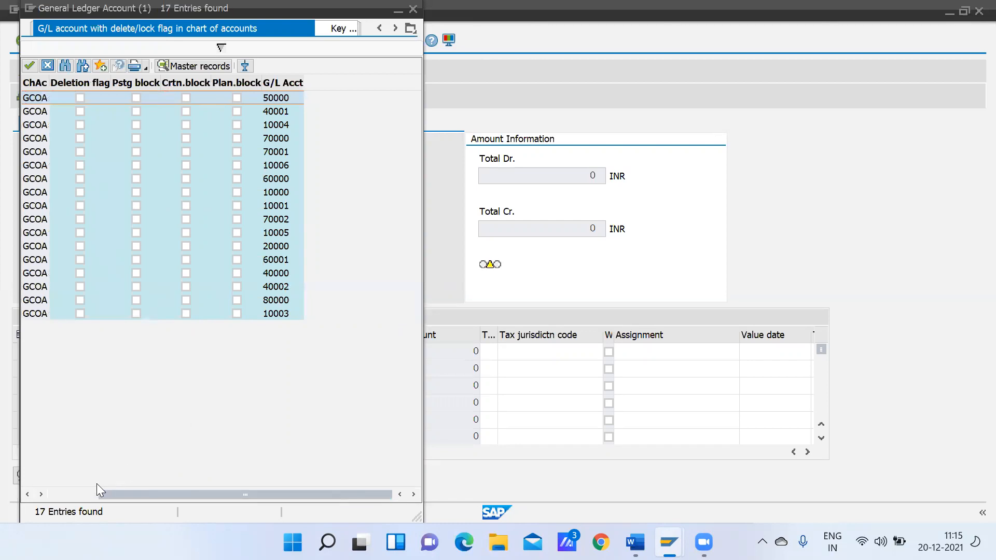
click(63, 493)
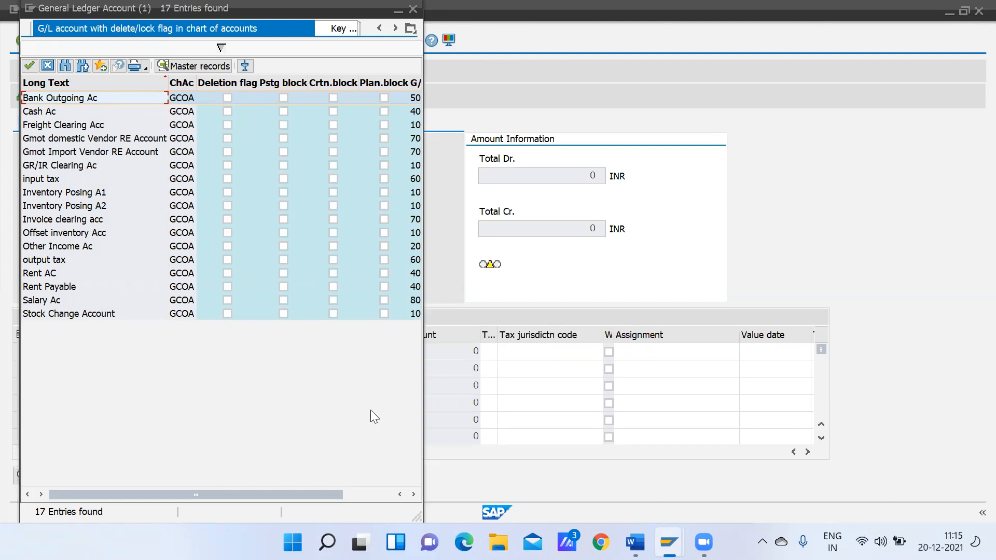
click(356, 496)
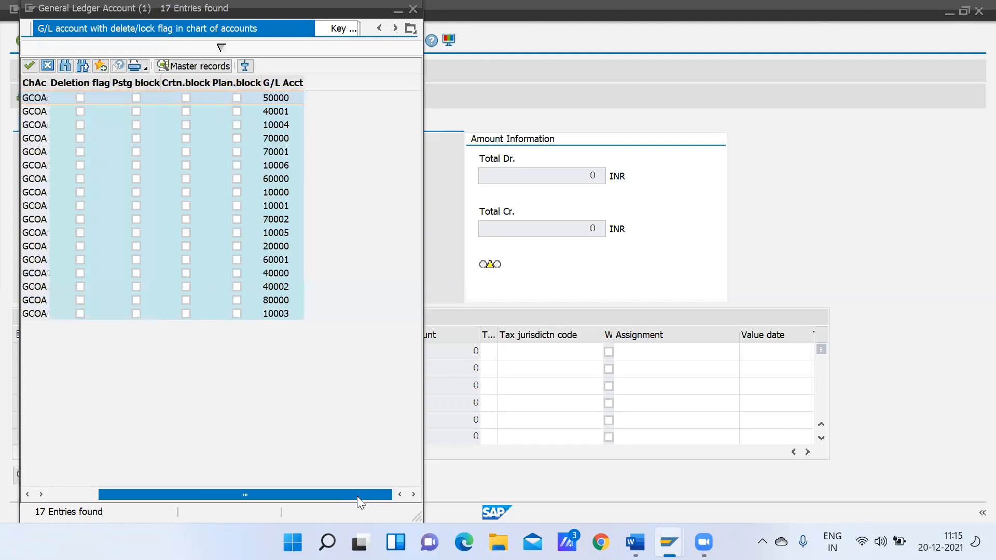
click(413, 8)
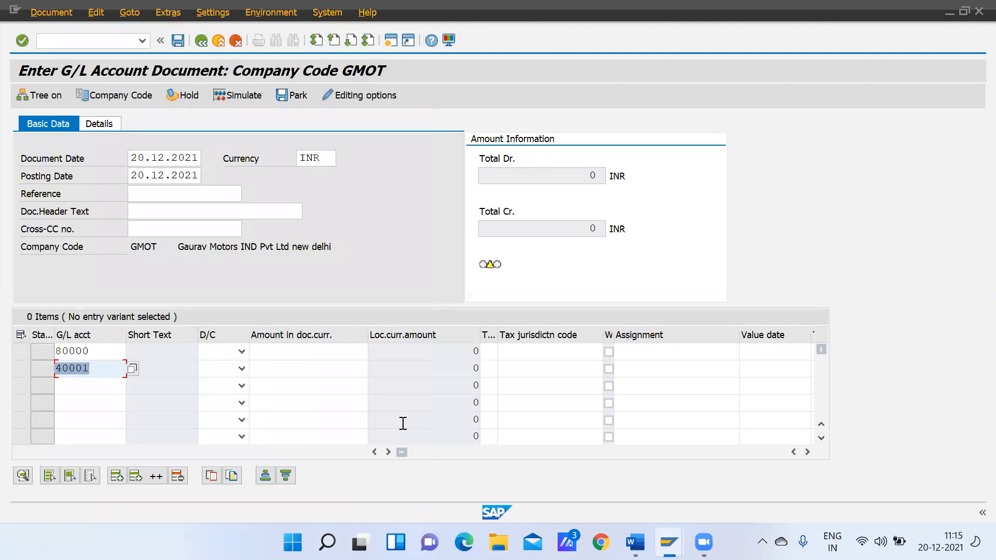
Set the line item for account 80000 to Debit and the one for 40001 to Credit
click(242, 351)
click(216, 383)
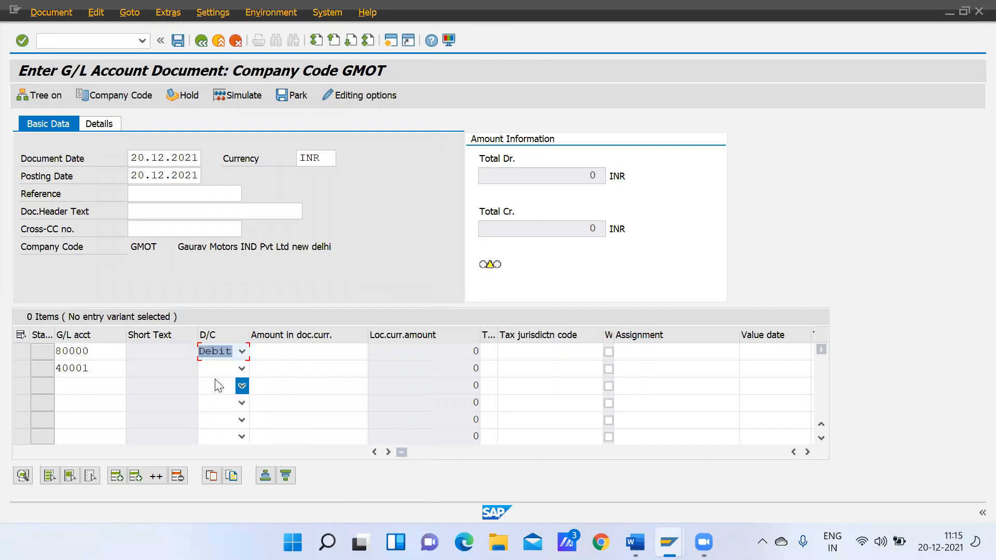
click(241, 368)
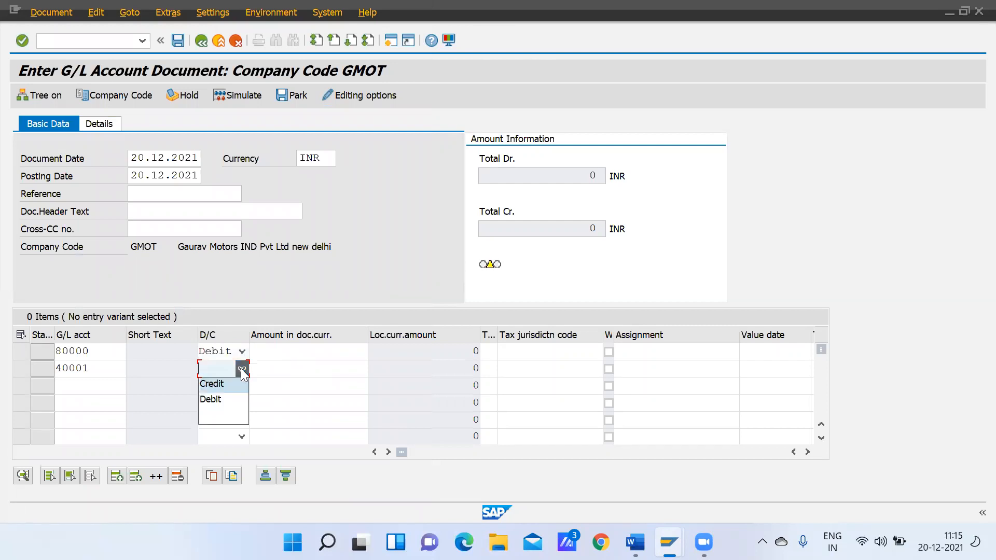
click(220, 389)
Enter an amount of 100000 for both line items and simulate the document
click(284, 350)
text(1)
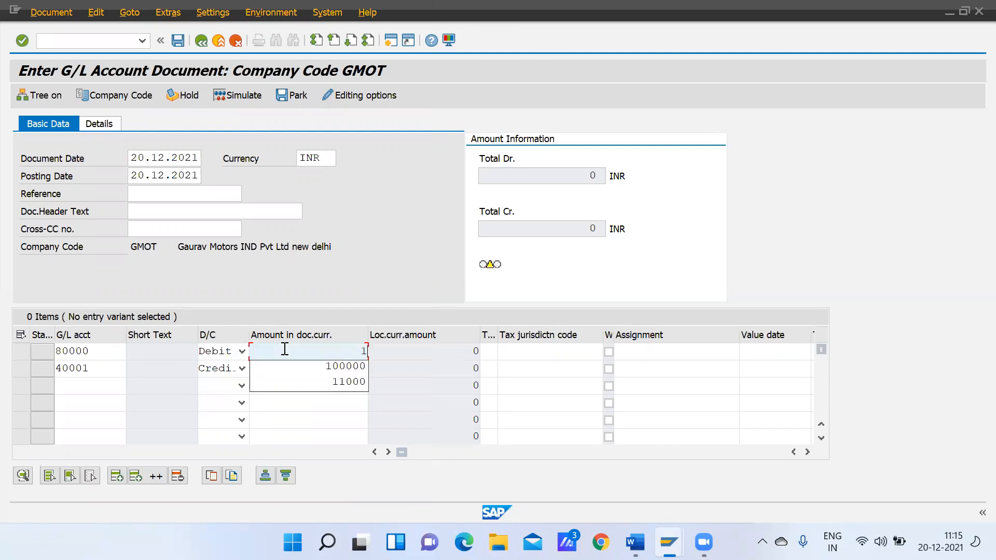
click(332, 368)
click(332, 368)
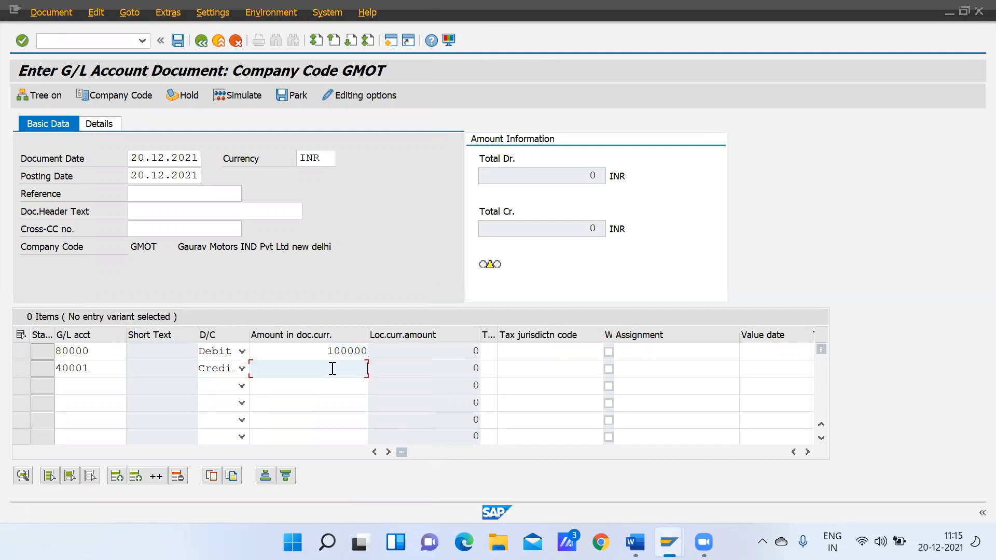
text(1)
click(341, 383)
key(Return)
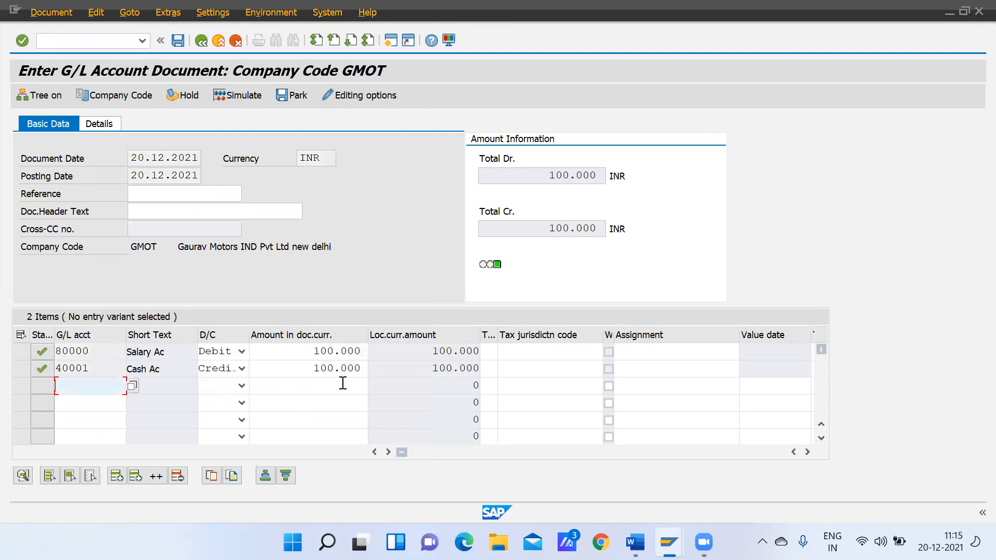
click(242, 97)
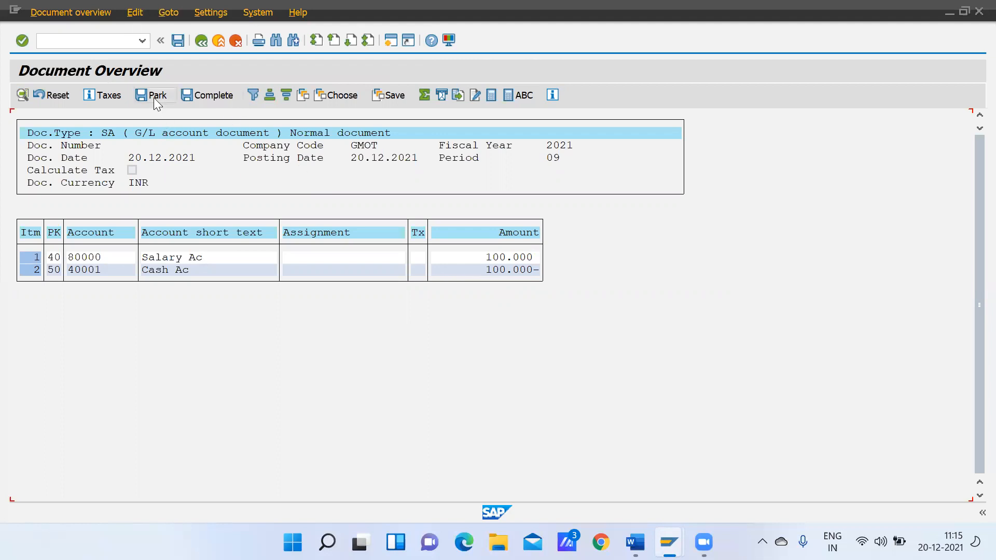
Switch to the Word notes and review the Reversal and Park Document transaction lists
mouse_move(669, 542)
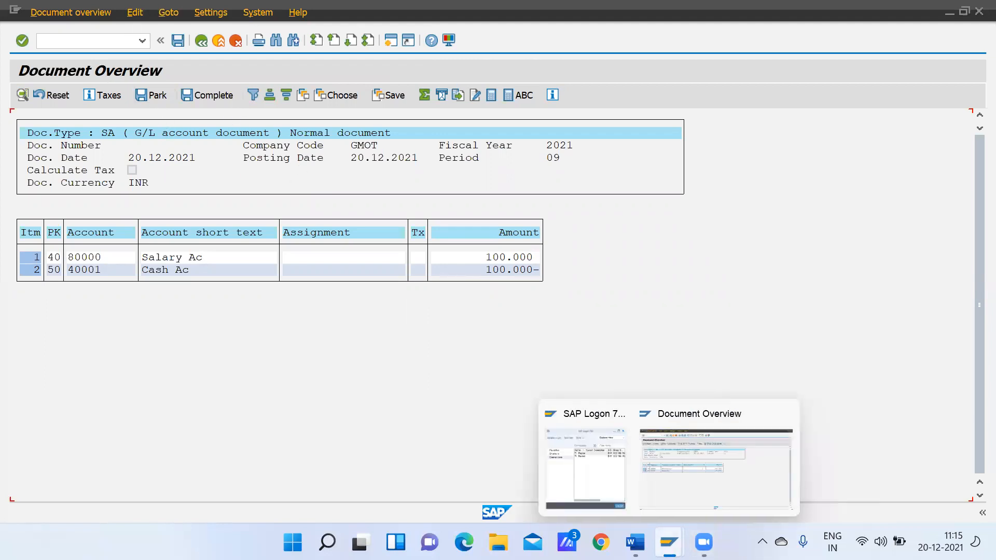
click(635, 542)
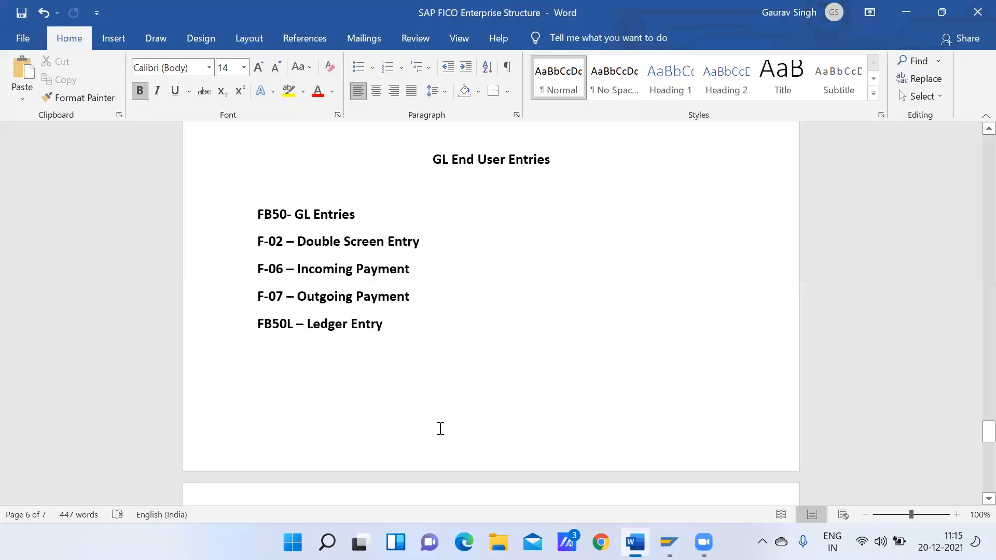
key(Down)
key(Down)
key(Down)
key(Down)
key(Down)
key(Down)
key(Down)
key(Down)
key(Down)
key(Down)
key(Down)
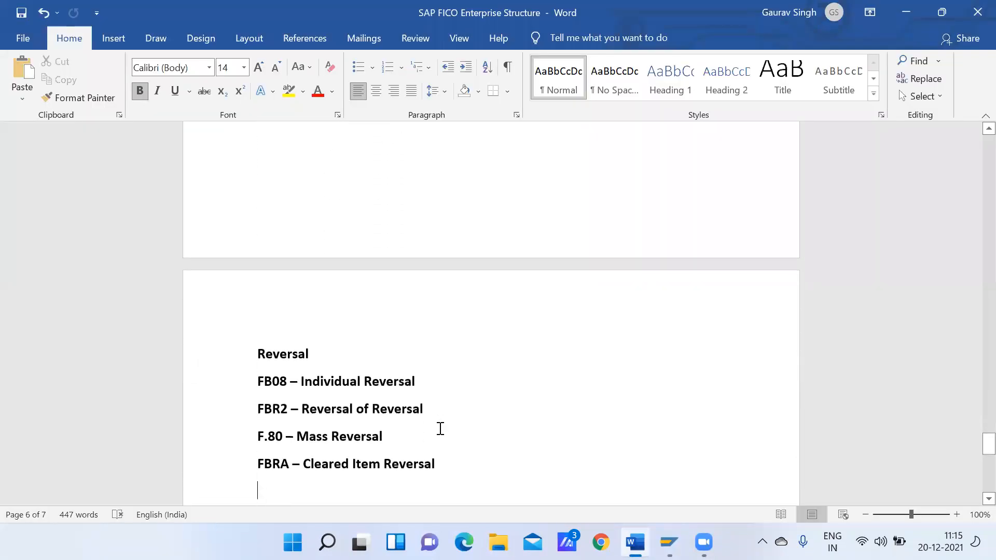
key(Down)
key(Down)
key(Down)
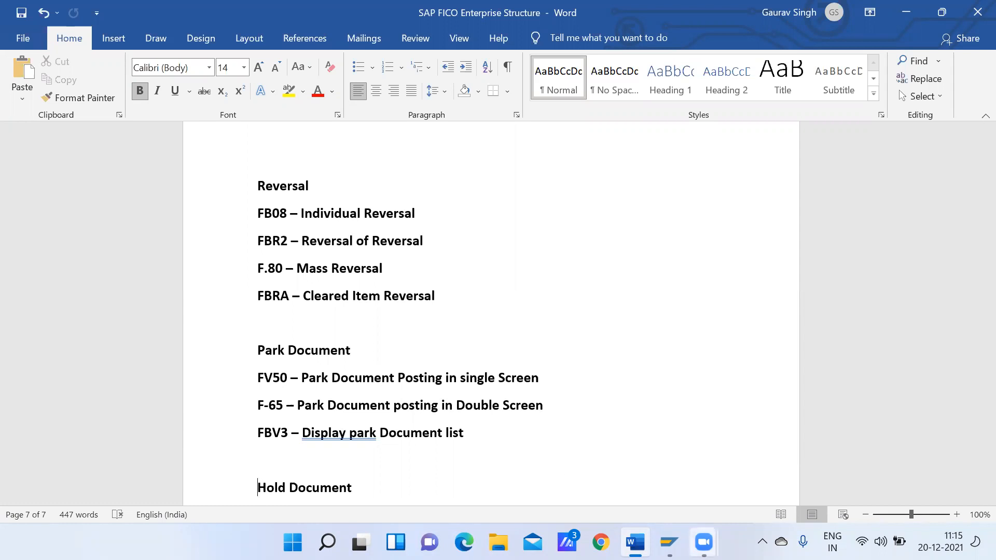
Look at the simulated document overview in SAP, then return to the Word notes and view the Hold Document section
mouse_move(669, 542)
click(673, 492)
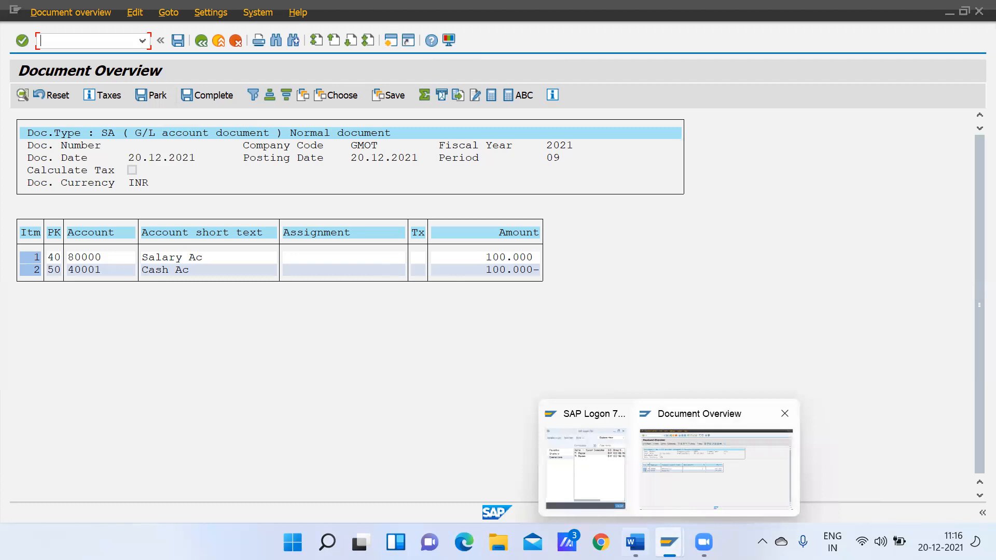
click(635, 542)
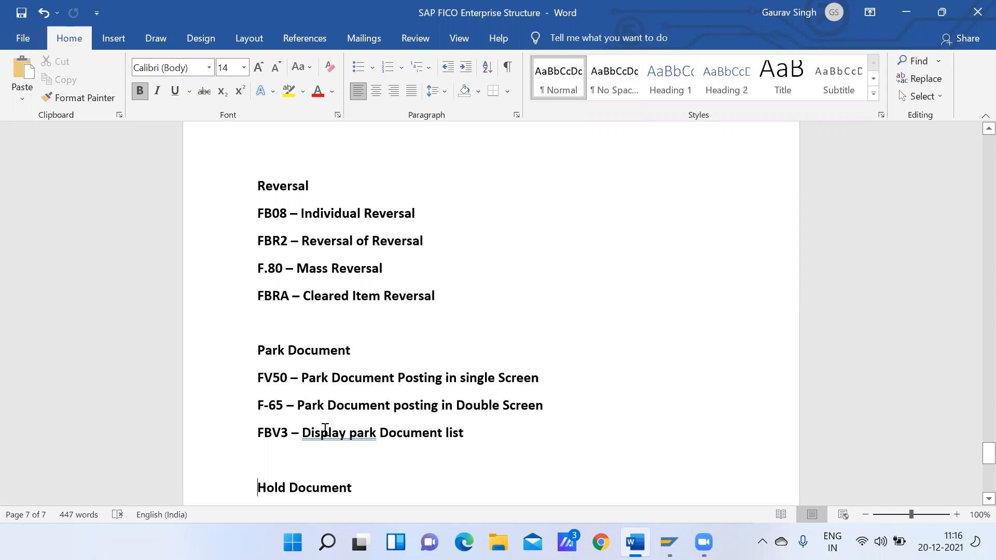
mouse_move(985, 453)
mouse_down()
mouse_move(985, 468)
mouse_move(972, 460)
mouse_up()
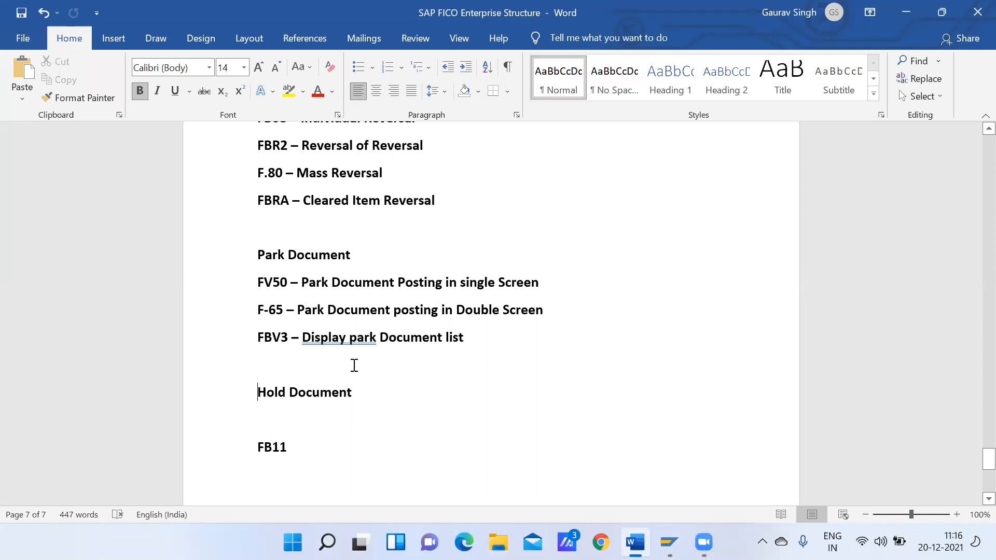
click(298, 451)
drag(291, 447, 259, 363)
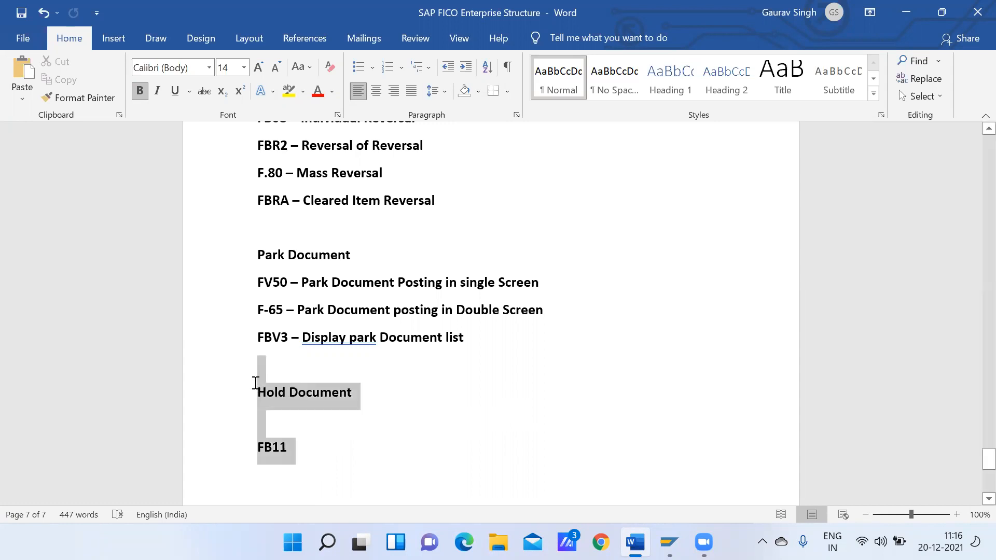
drag(294, 447, 293, 252)
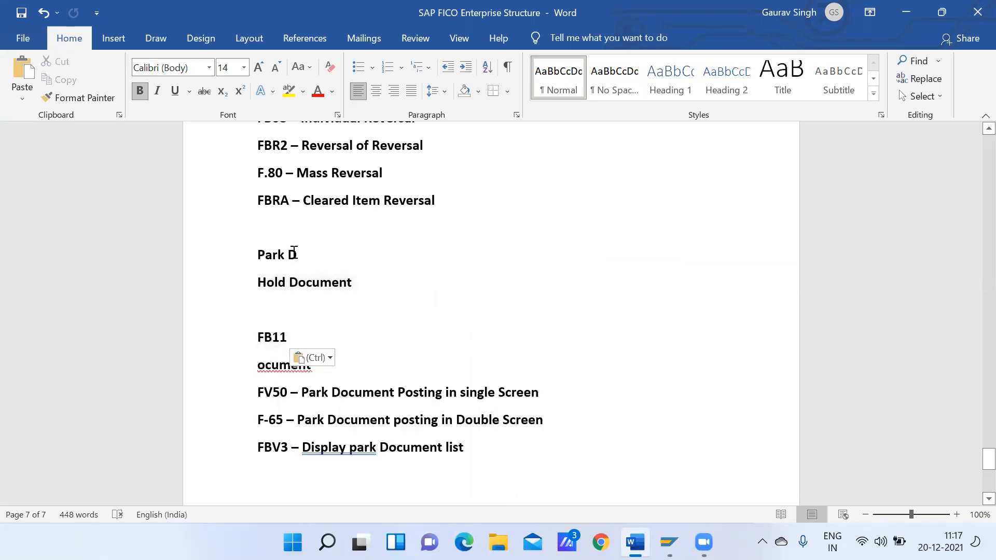
key(ctrl+z)
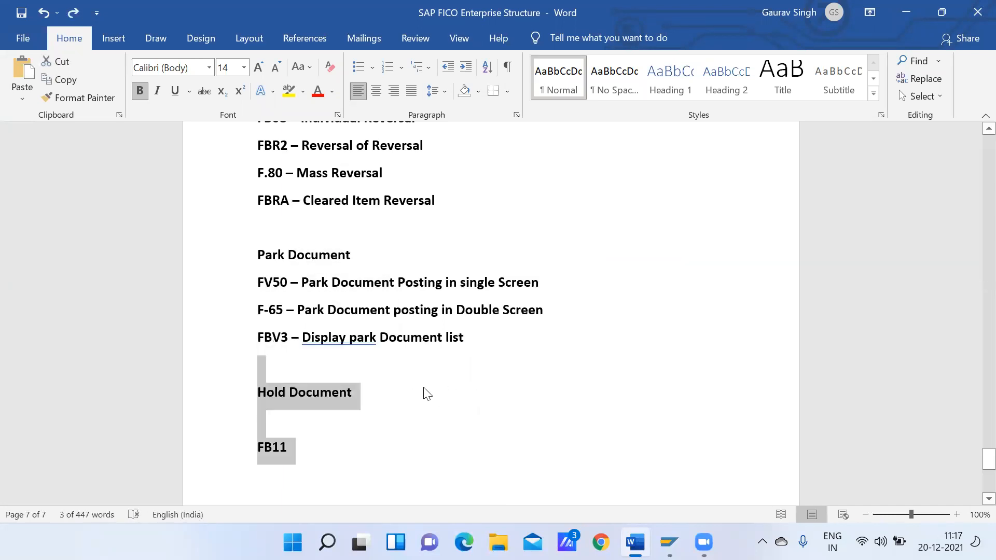
click(425, 393)
click(481, 341)
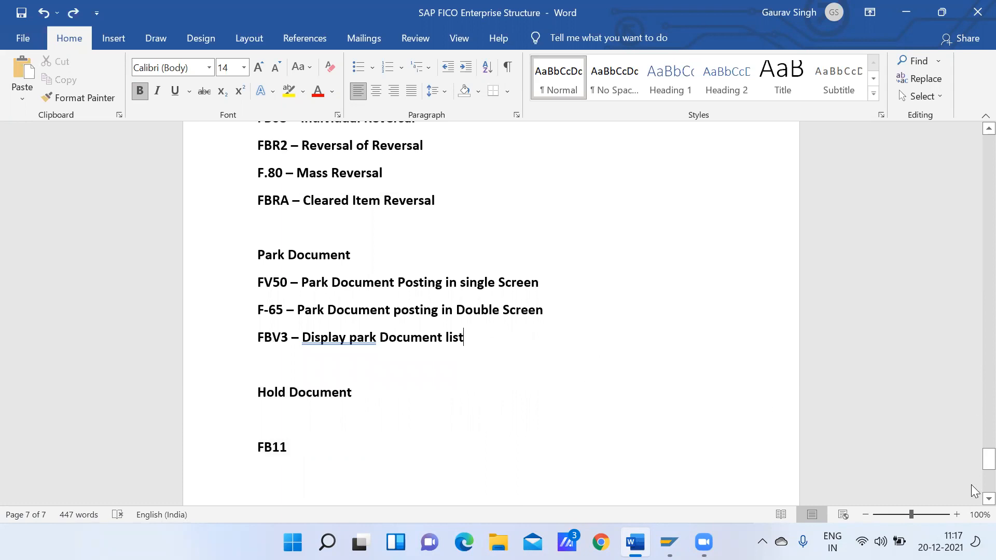
Go back to the GL End User Entries transaction list in the notes
drag(973, 466, 973, 421)
scroll(973, 421, down, 3)
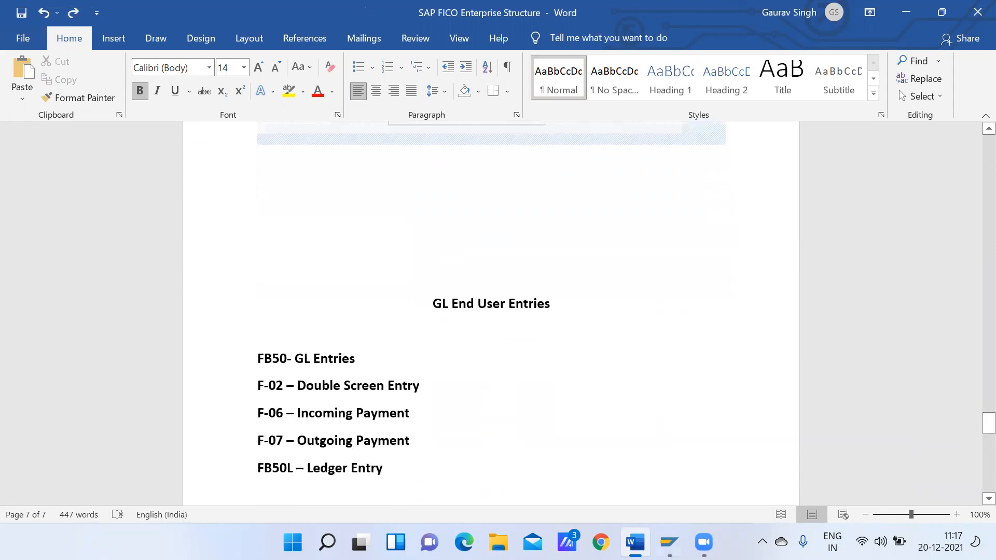
Switch to SAP and leave the simulated document overview, returning to the G/L account document entry for company code GMOT
mouse_move(668, 541)
click(698, 489)
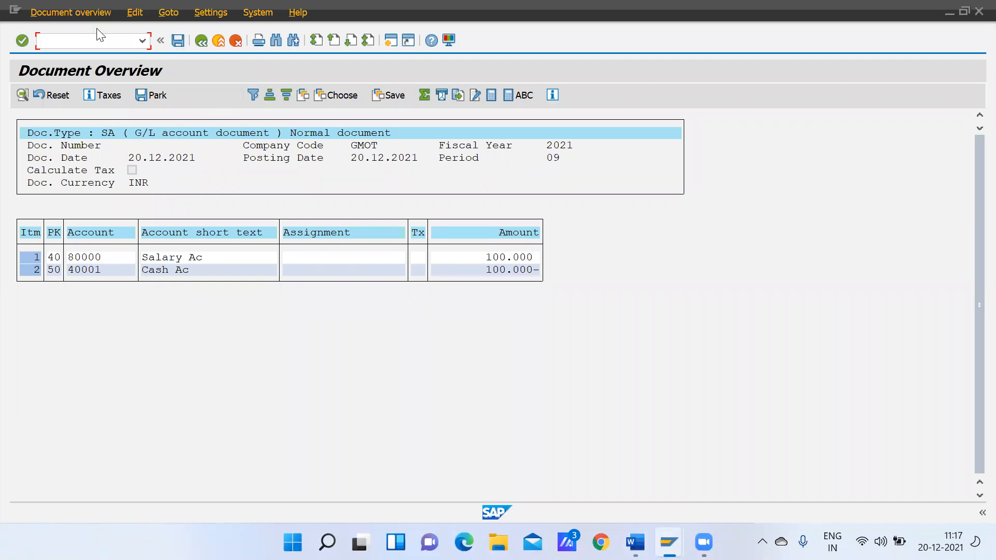
click(64, 8)
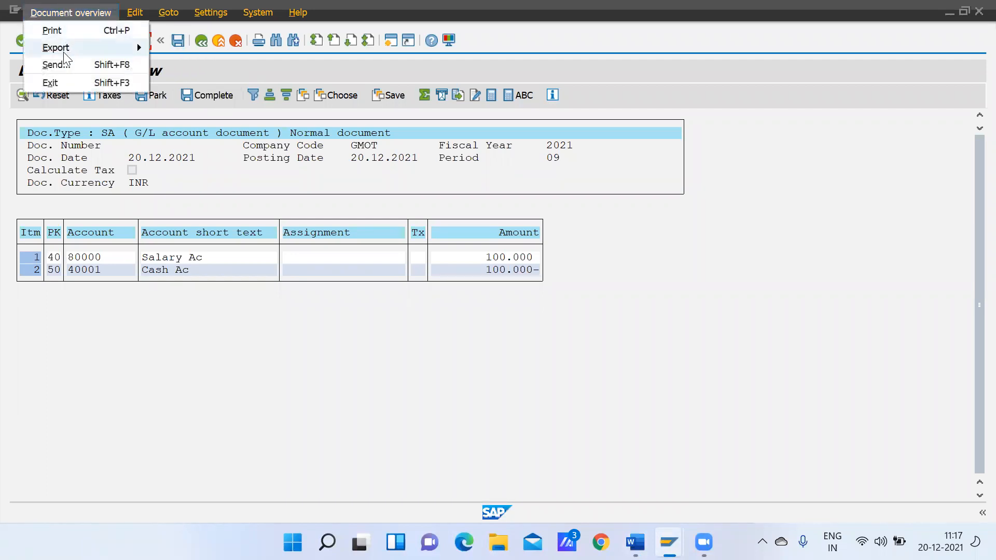
click(133, 13)
mouse_move(108, 15)
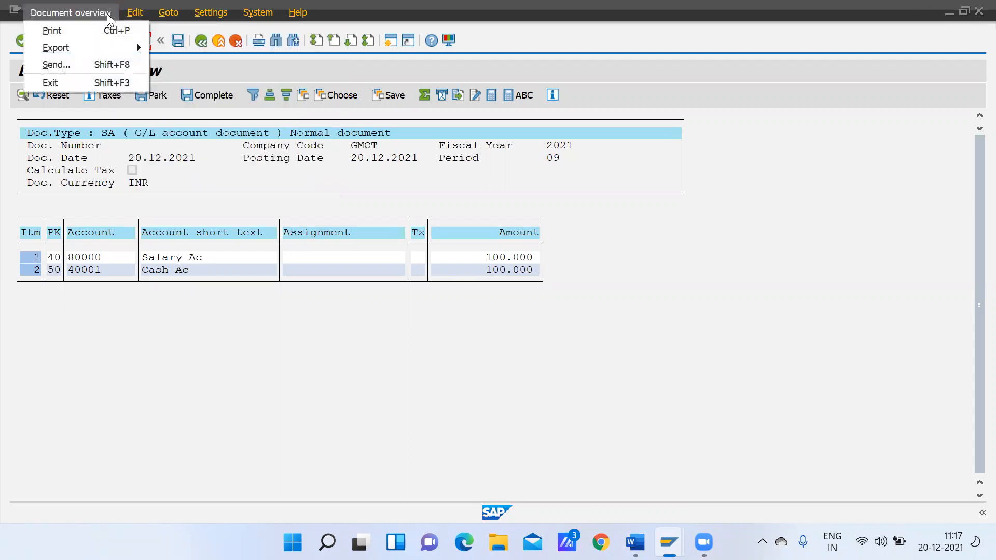
mouse_move(75, 47)
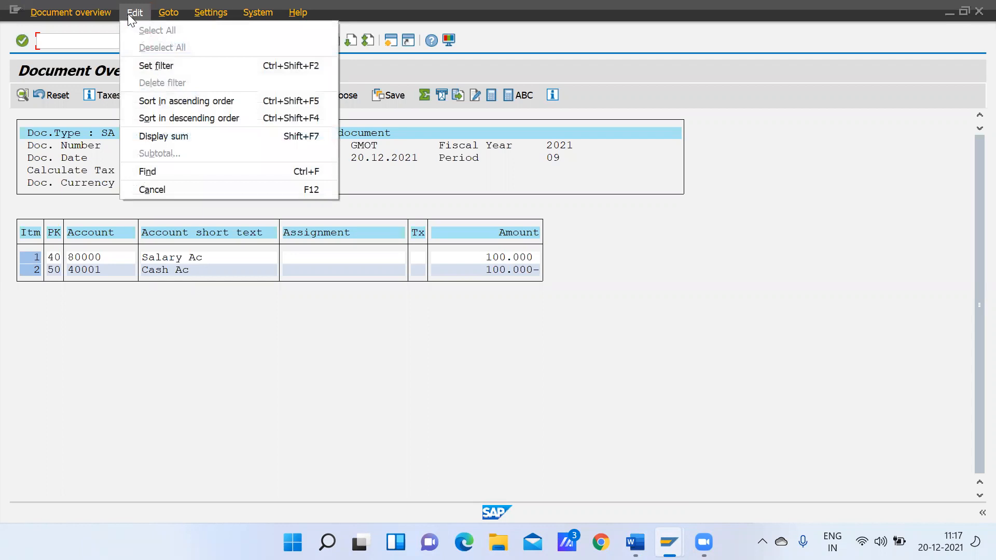
click(245, 392)
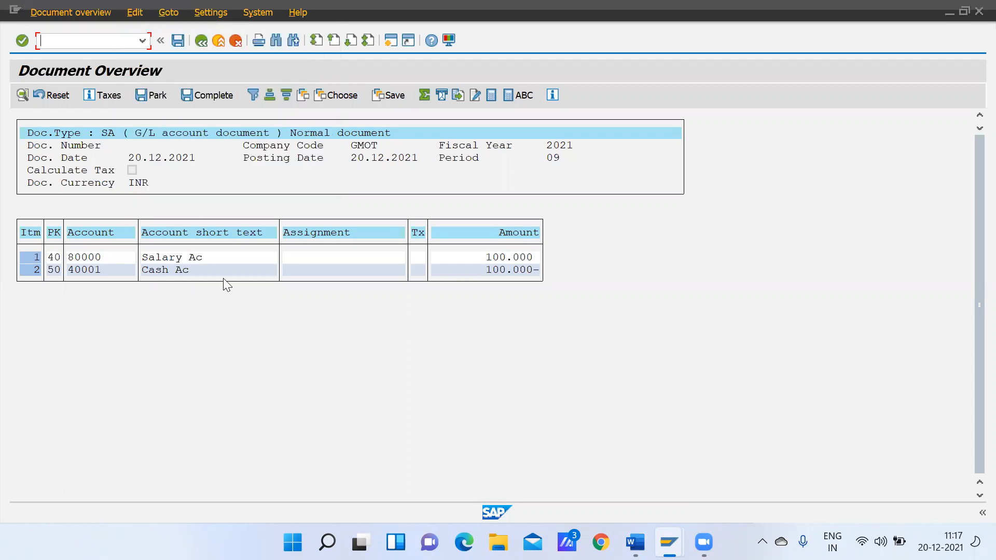
click(205, 42)
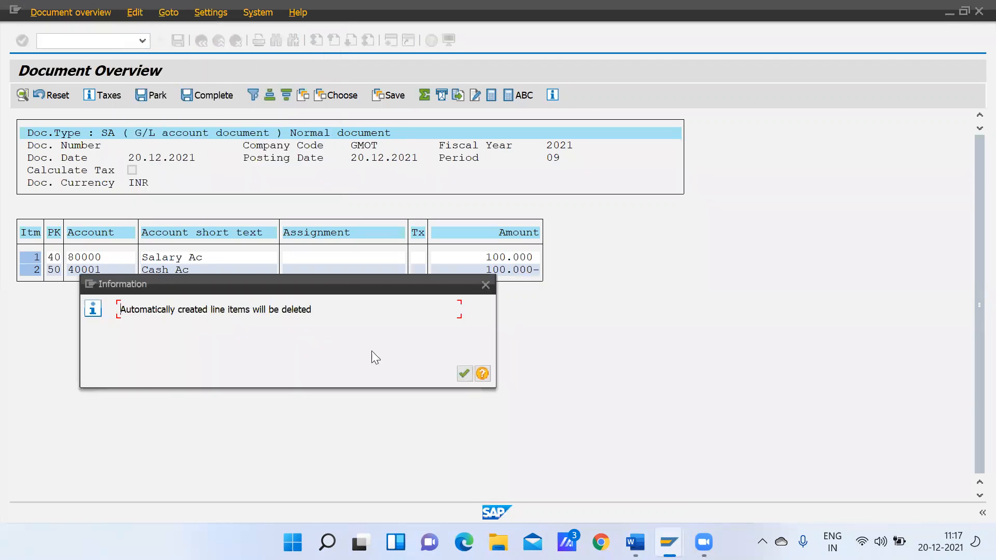
click(486, 285)
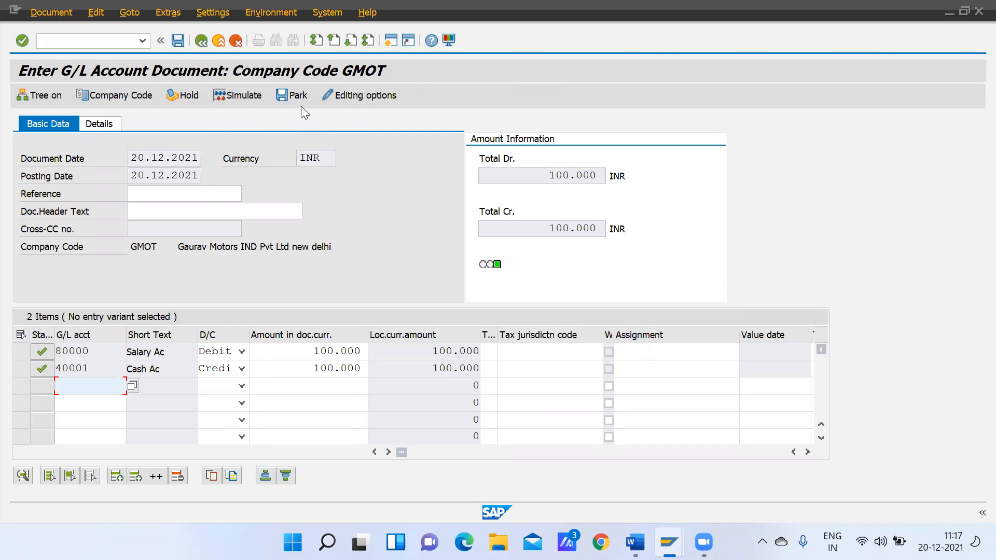
click(38, 14)
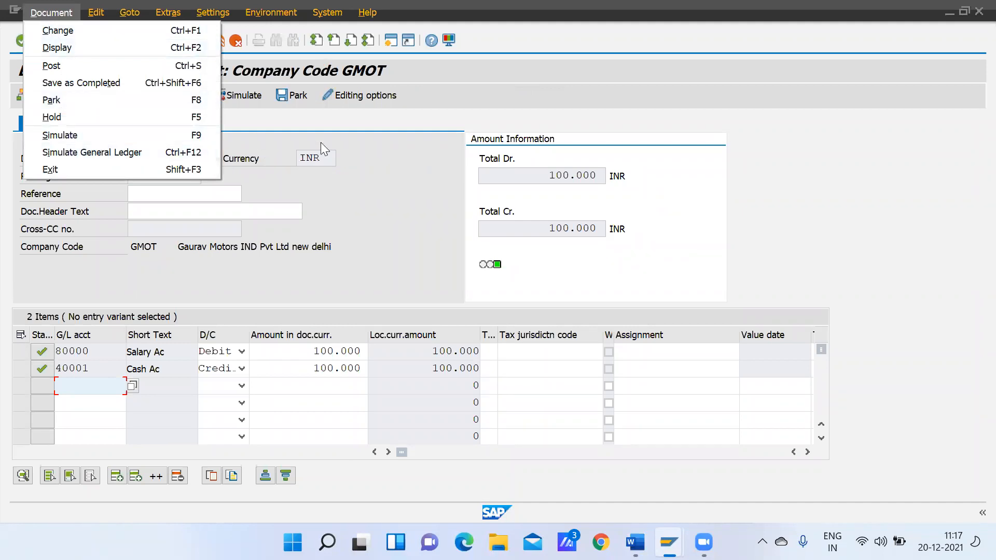
click(354, 180)
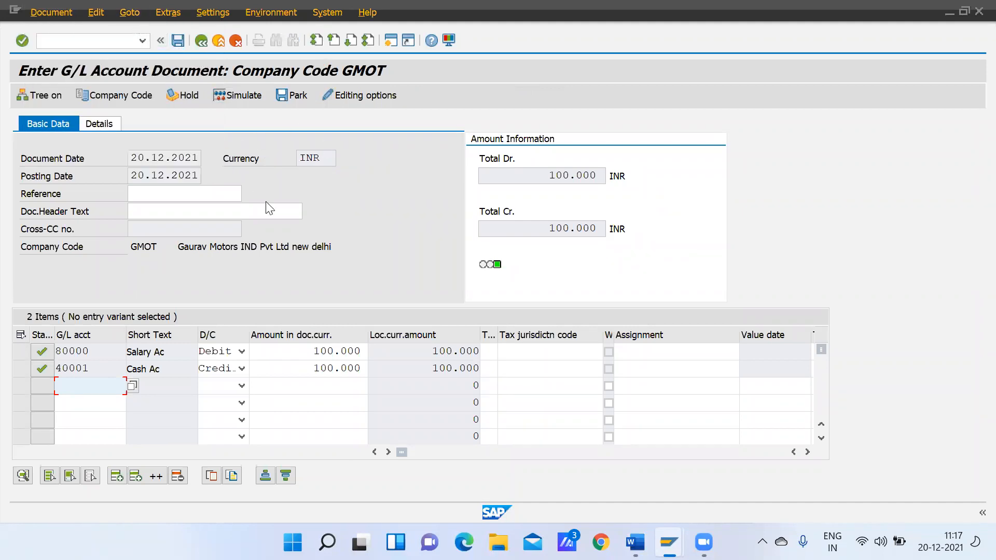
click(96, 14)
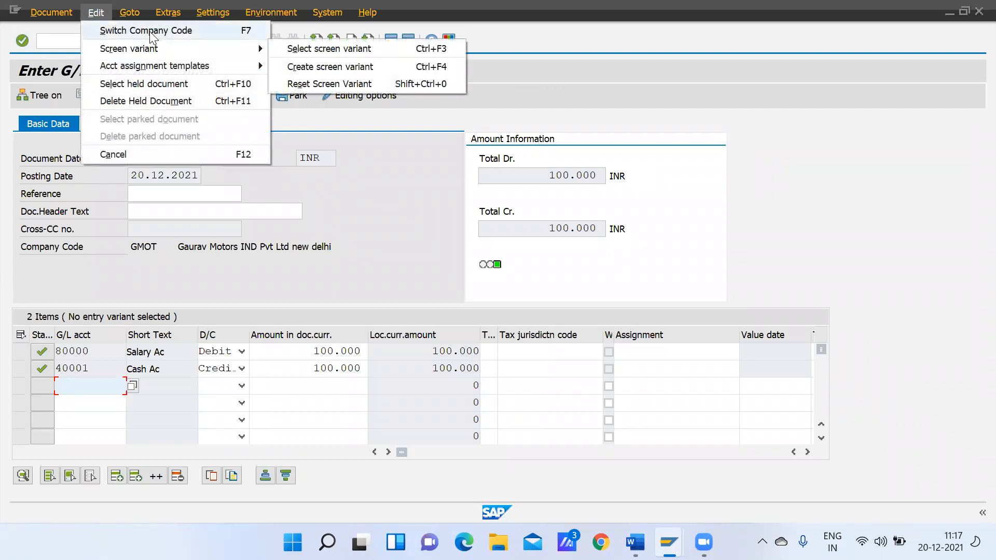
mouse_move(134, 11)
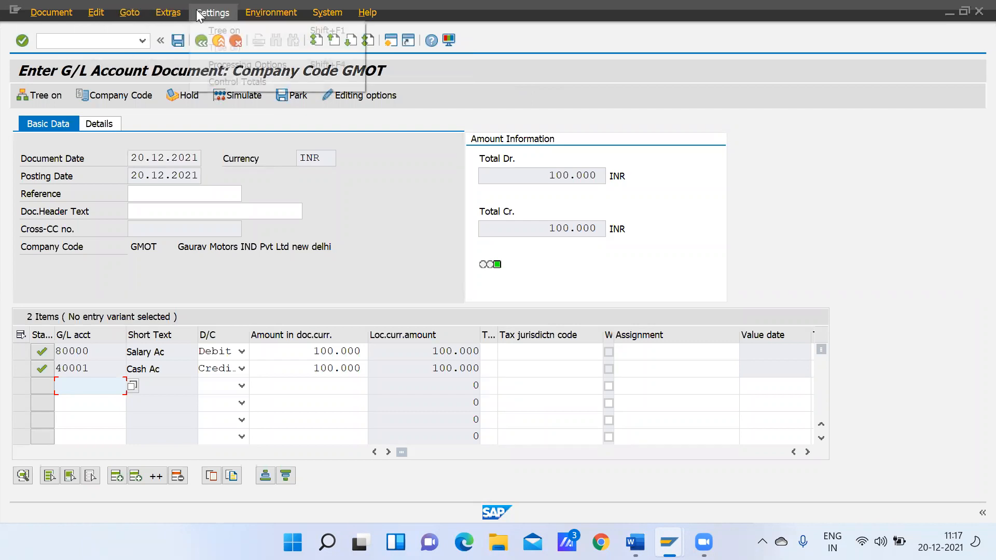
mouse_move(202, 15)
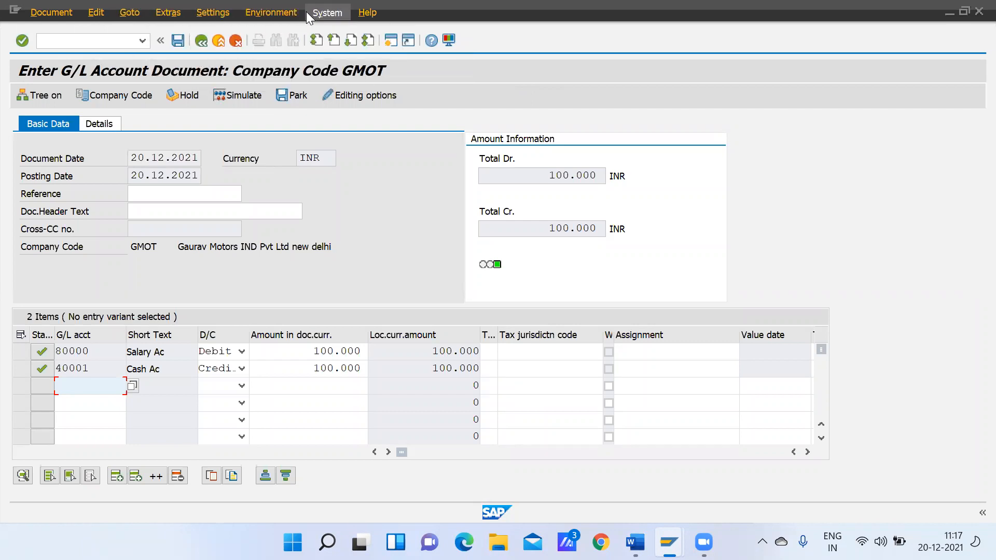
mouse_move(321, 16)
click(346, 287)
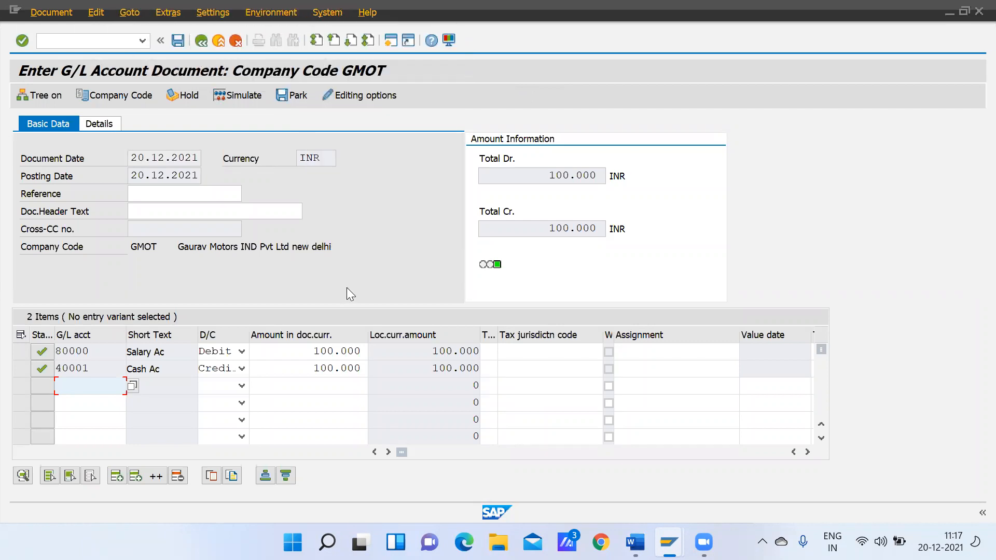
Try to post the salary document and read the detailed explanation of the message it raises
click(178, 41)
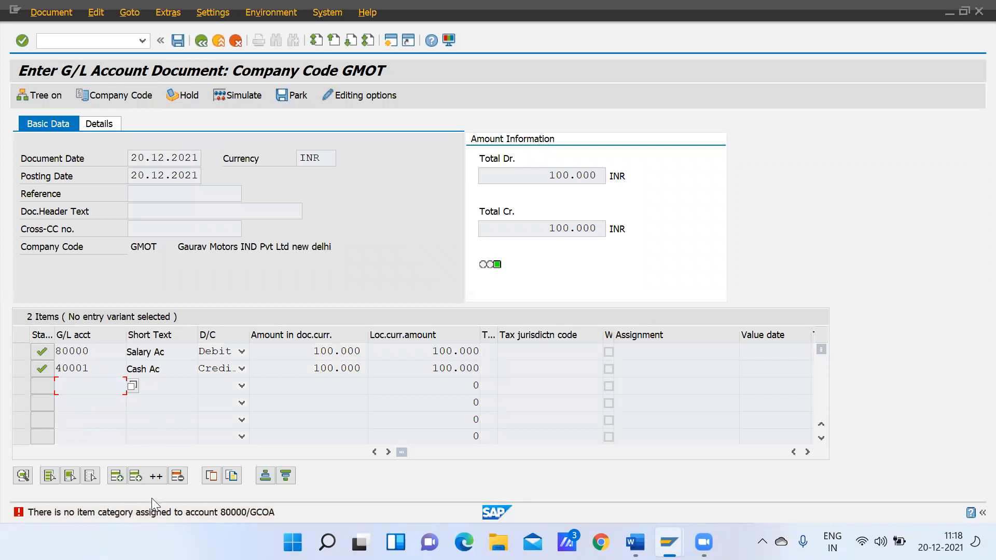
double_click(128, 517)
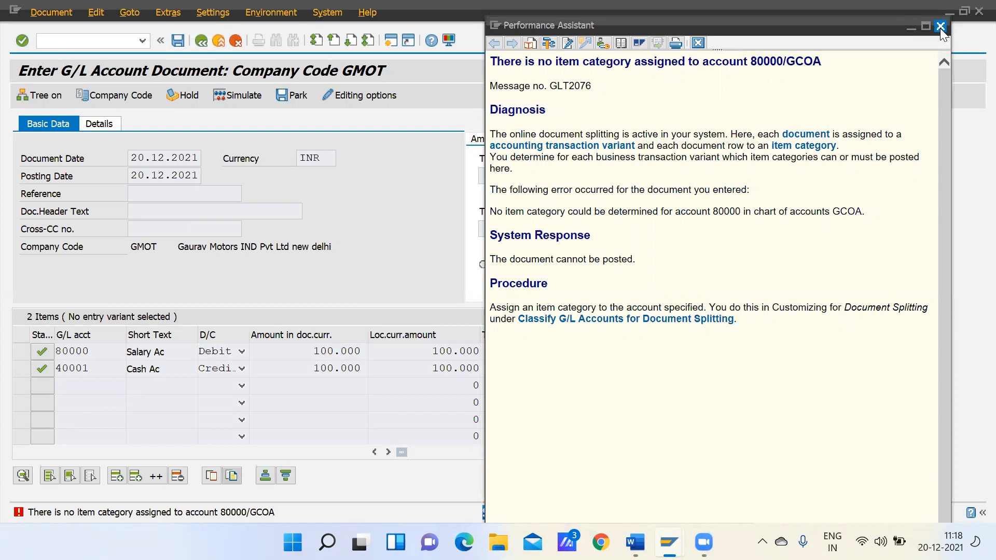
click(940, 26)
Open an additional SAP session and start transaction FS00 in it
mouse_move(668, 537)
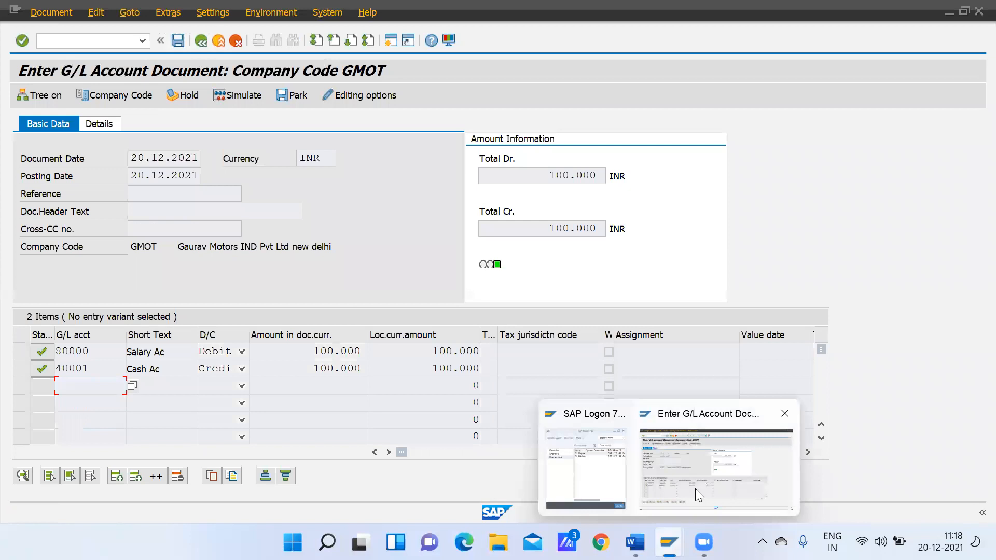
click(391, 39)
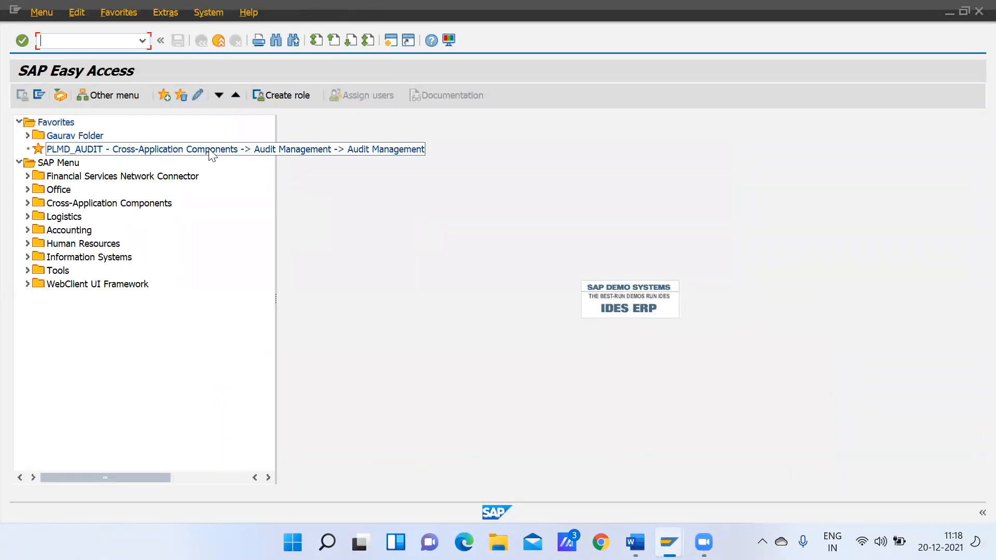
text(Fs00)
key(Return)
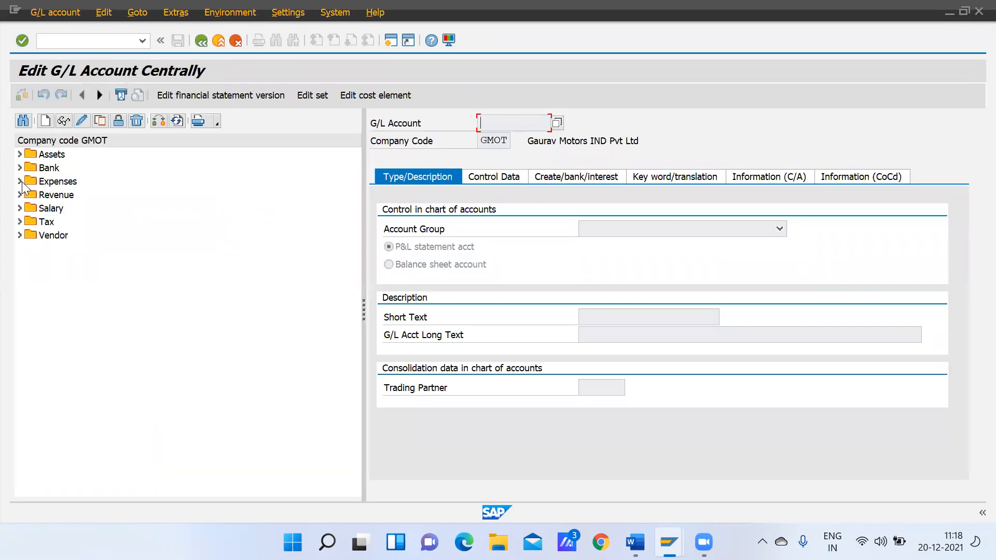
Find the Salary Ac account 80000 in the Salary account group and display its master data
click(21, 181)
click(21, 181)
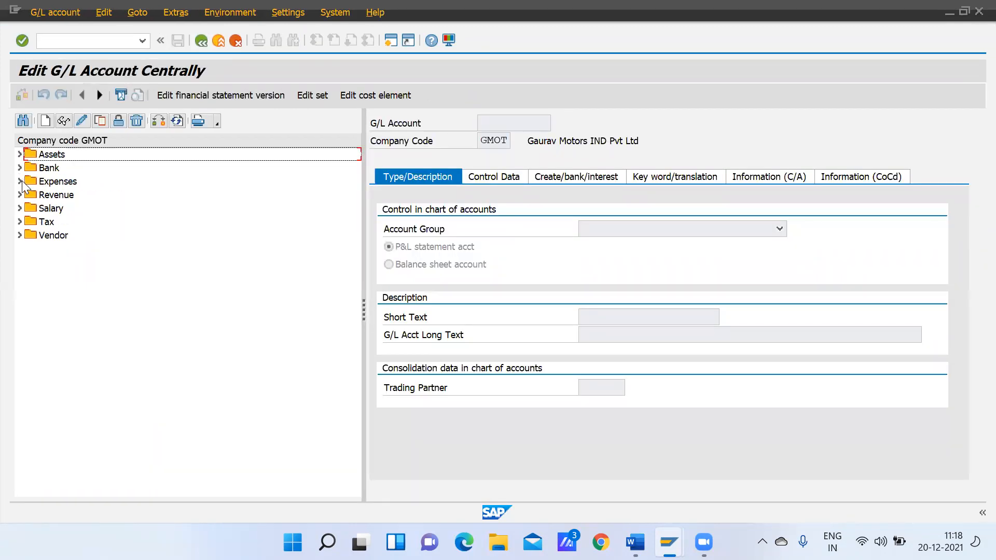
click(20, 195)
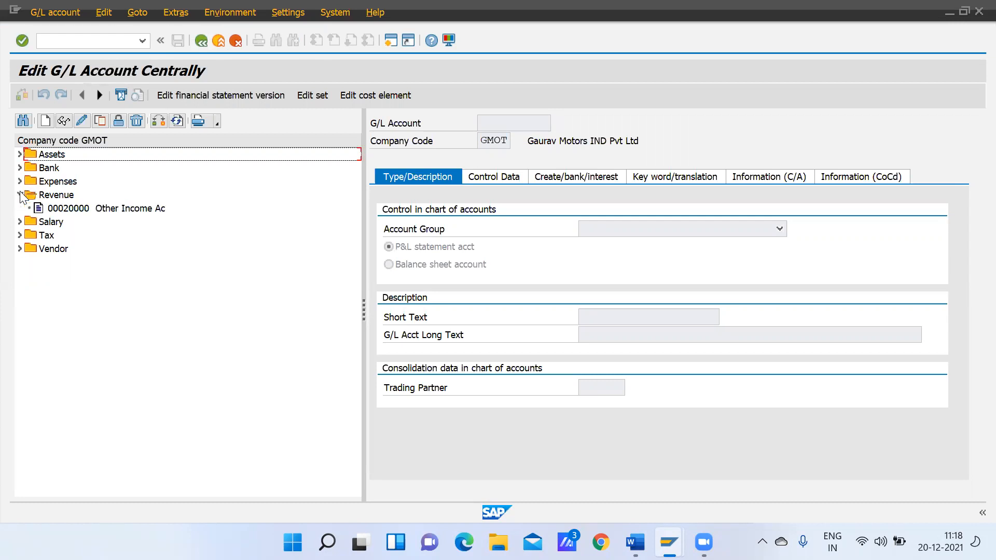
click(21, 195)
click(20, 208)
double_click(59, 220)
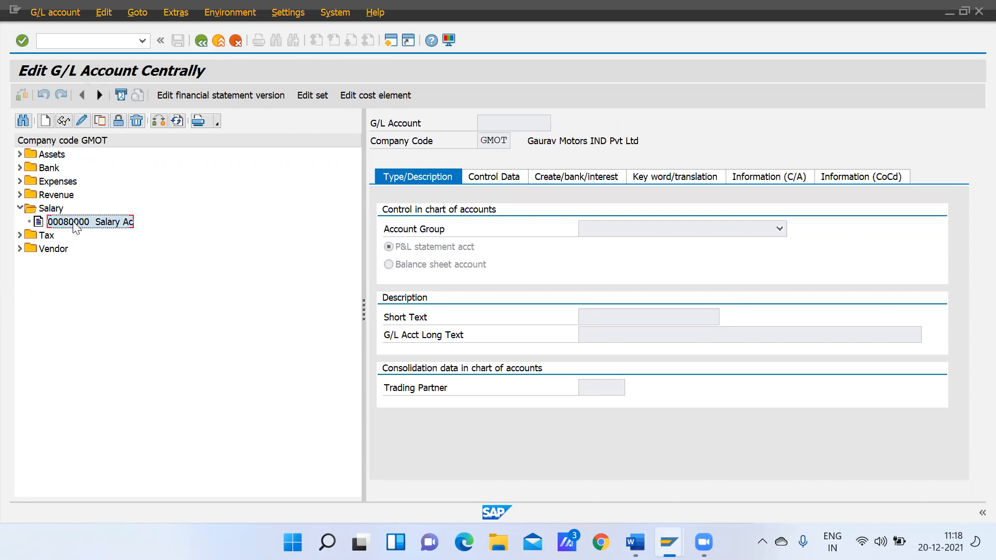
Edit G/L account 80000, enable open item management in its control data and save the account
click(82, 121)
click(498, 177)
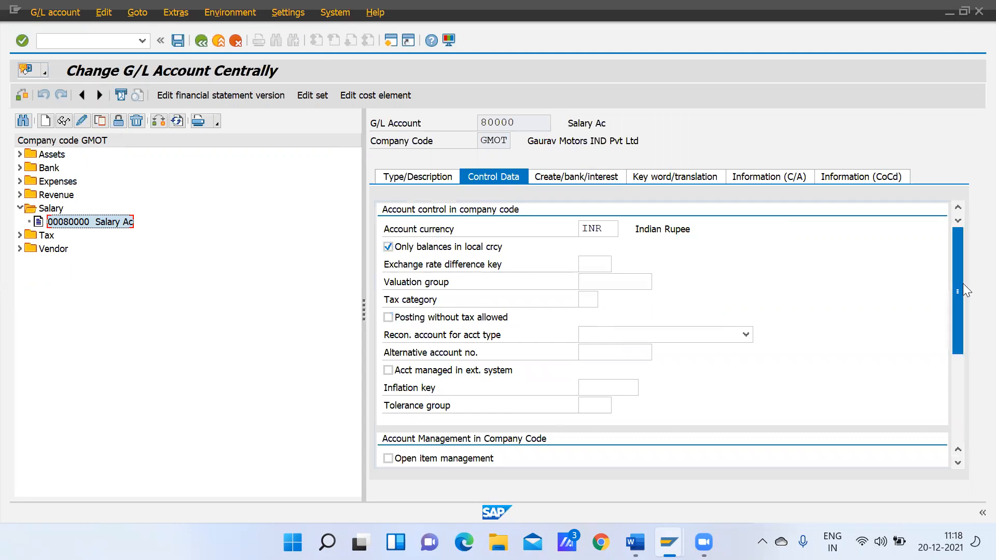
drag(960, 291, 960, 344)
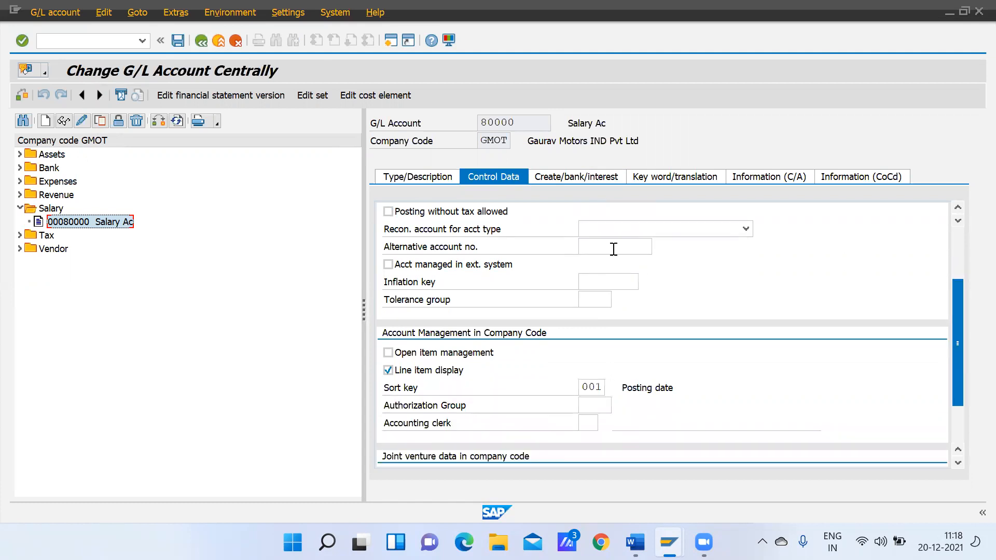
click(579, 177)
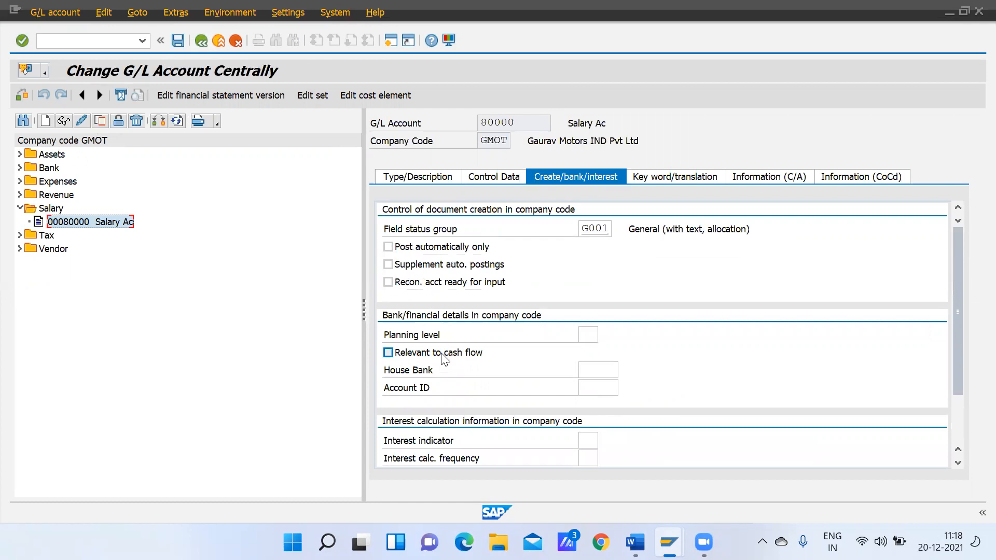
click(495, 175)
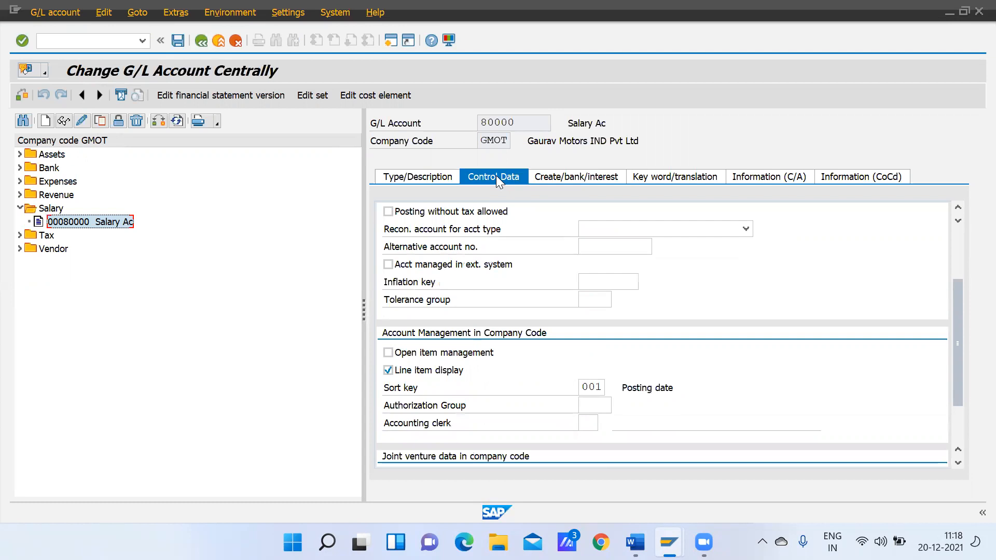
click(388, 353)
drag(957, 318, 962, 258)
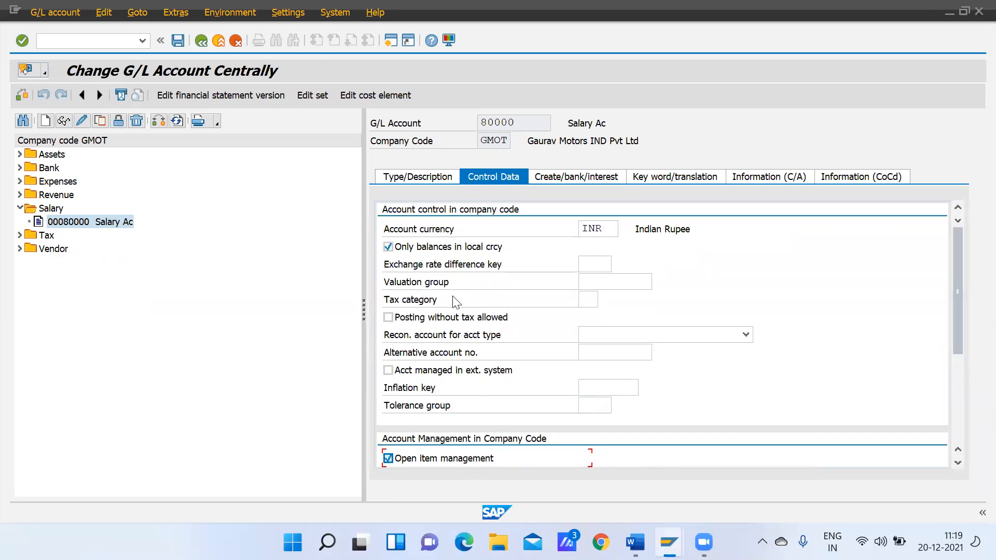
click(178, 40)
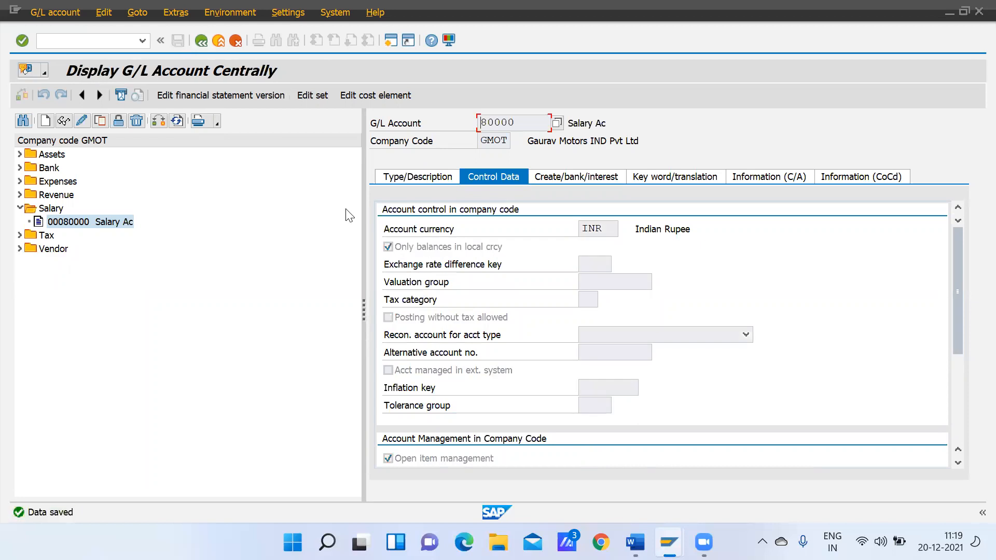
Close the G/L account maintenance, go back to the session with the salary document and try to post it again
click(200, 40)
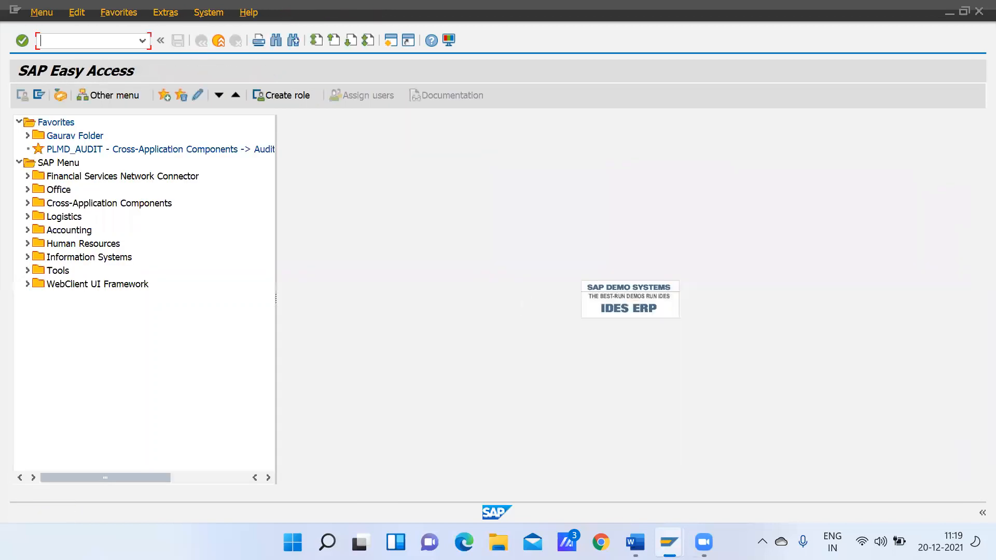
mouse_move(669, 542)
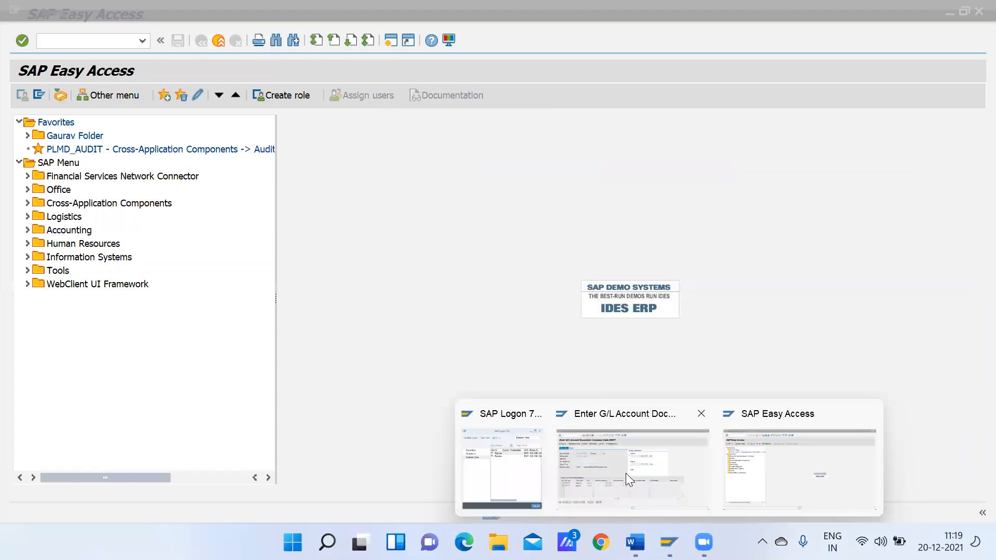
click(625, 473)
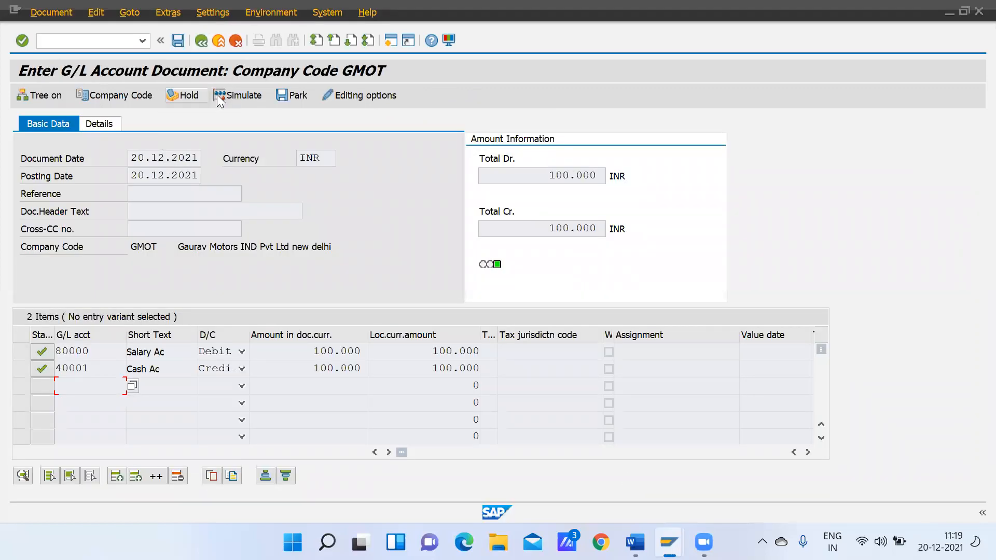
click(178, 42)
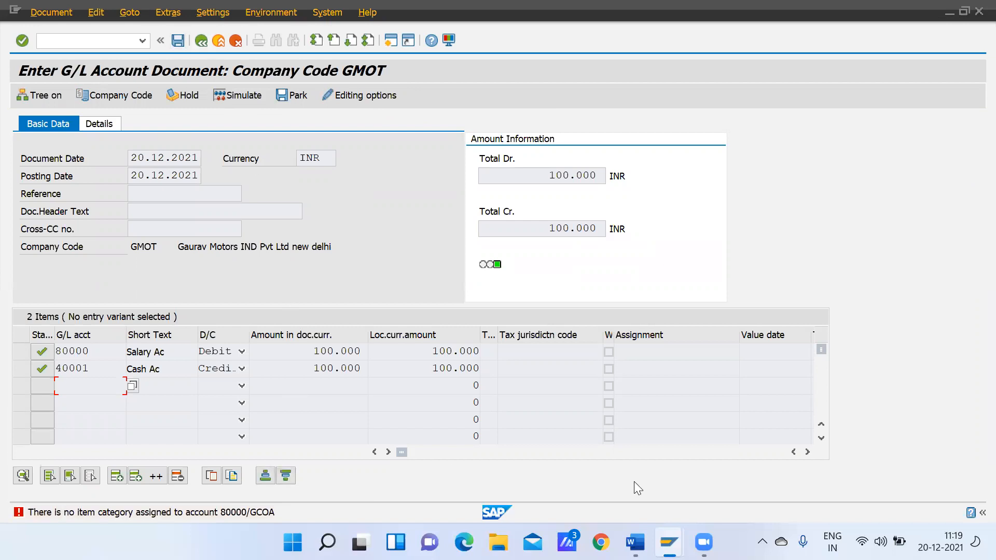
Exit the G/L document entry, discarding the entered data, and get the command field ready for a new transaction
click(200, 41)
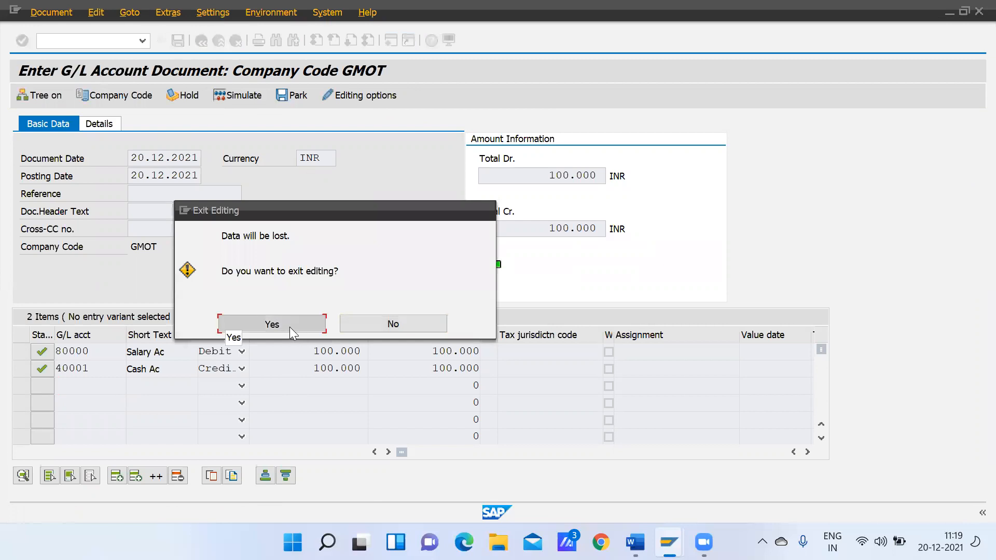
click(272, 324)
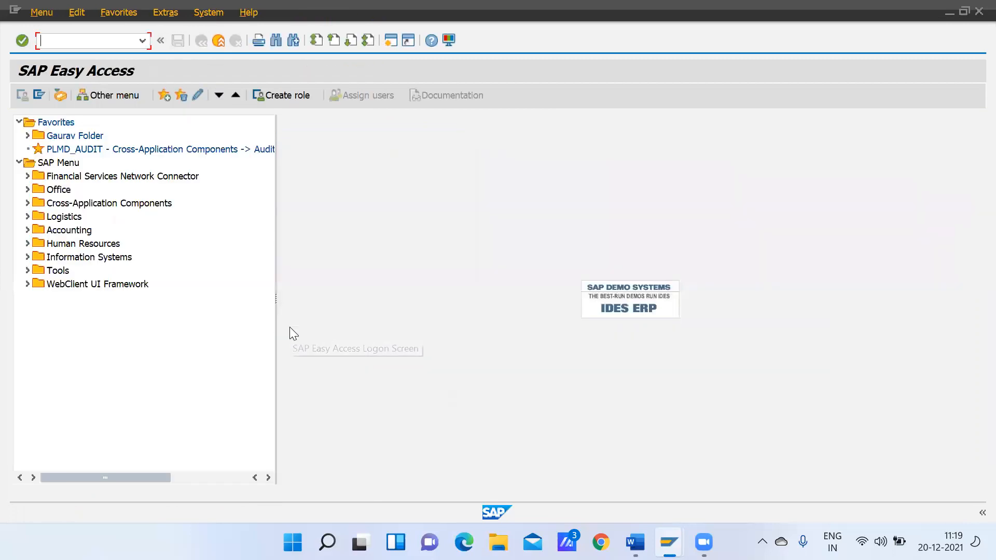
double_click(102, 180)
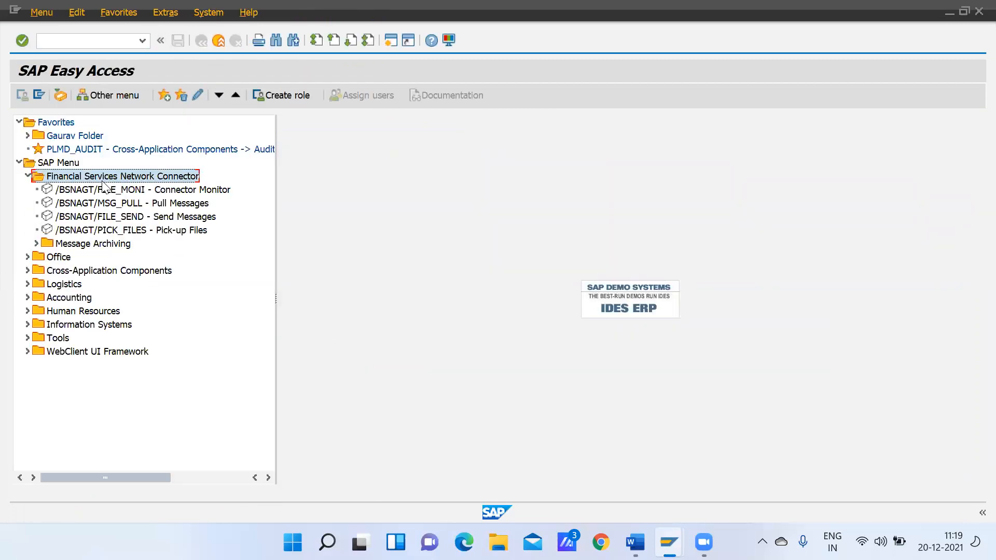
click(76, 42)
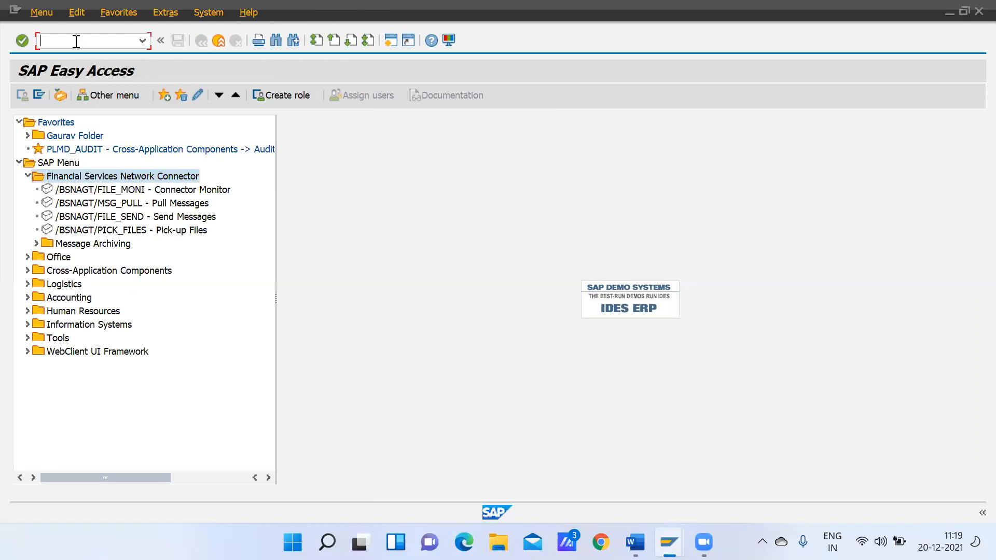
Start a new G/L account document with FB50 and set the document date to 20.12.2021
text(fb50)
key(Return)
text(2)
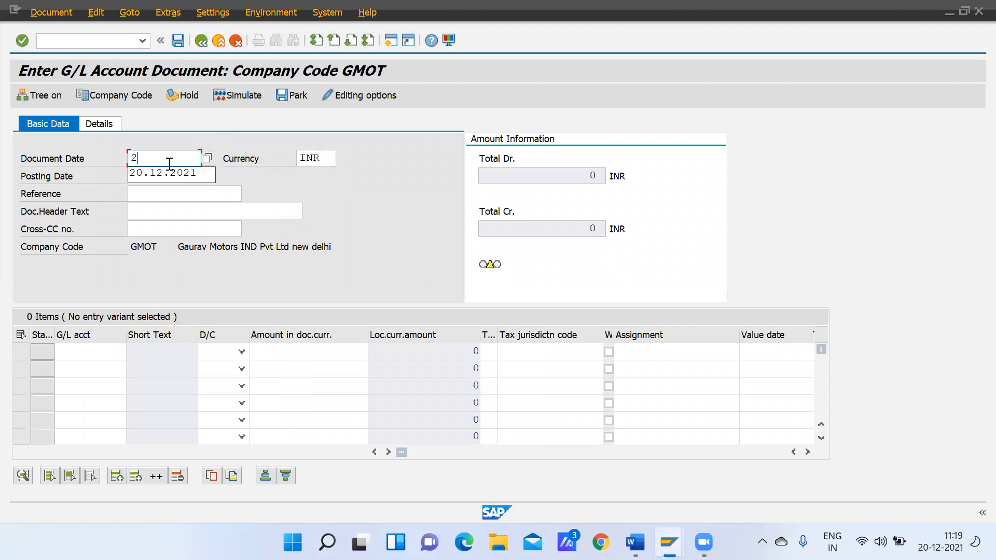
click(170, 173)
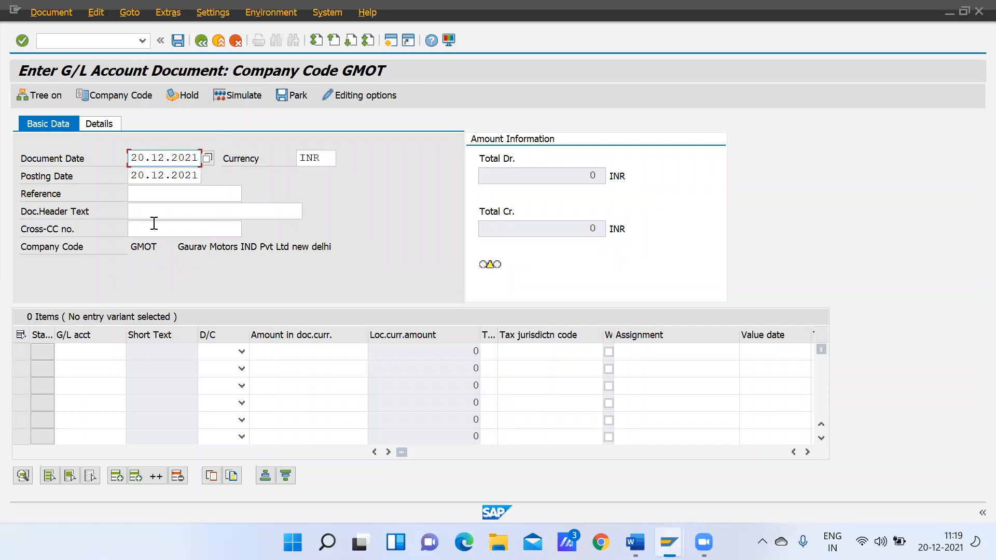
Enter two line items: G/L account 80000 as Debit and G/L account 40001 as Credit
click(113, 359)
text(8)
click(67, 370)
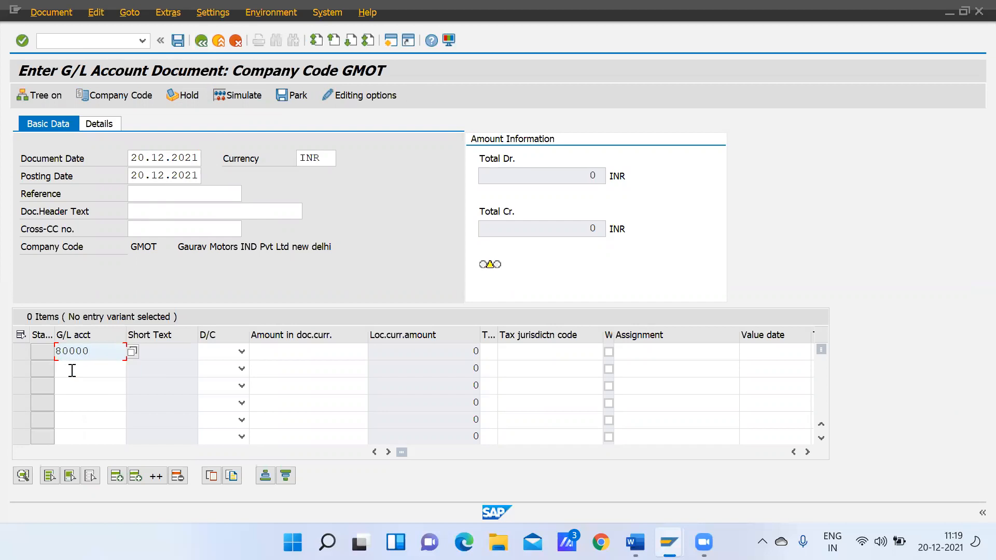
click(72, 371)
text(4)
click(80, 385)
click(242, 351)
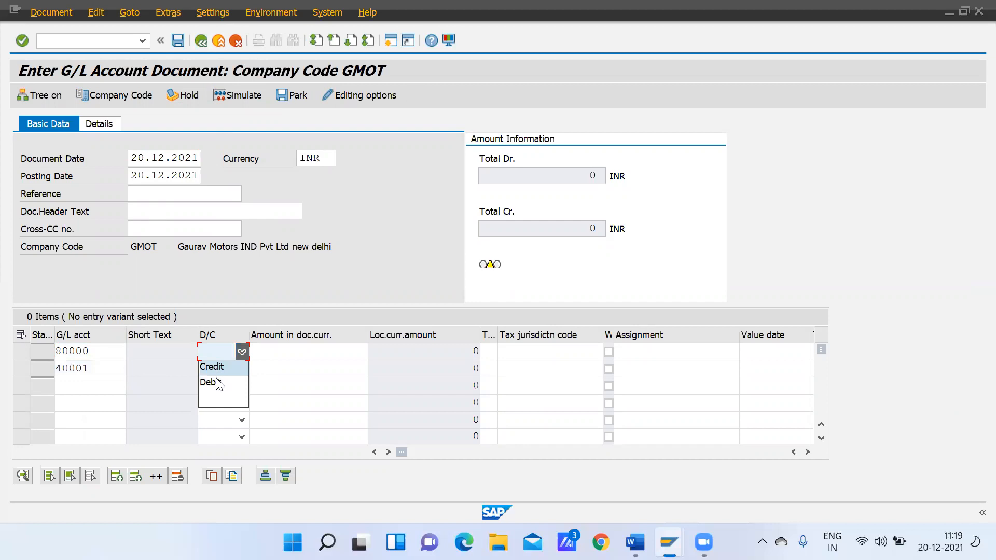
click(215, 384)
click(241, 368)
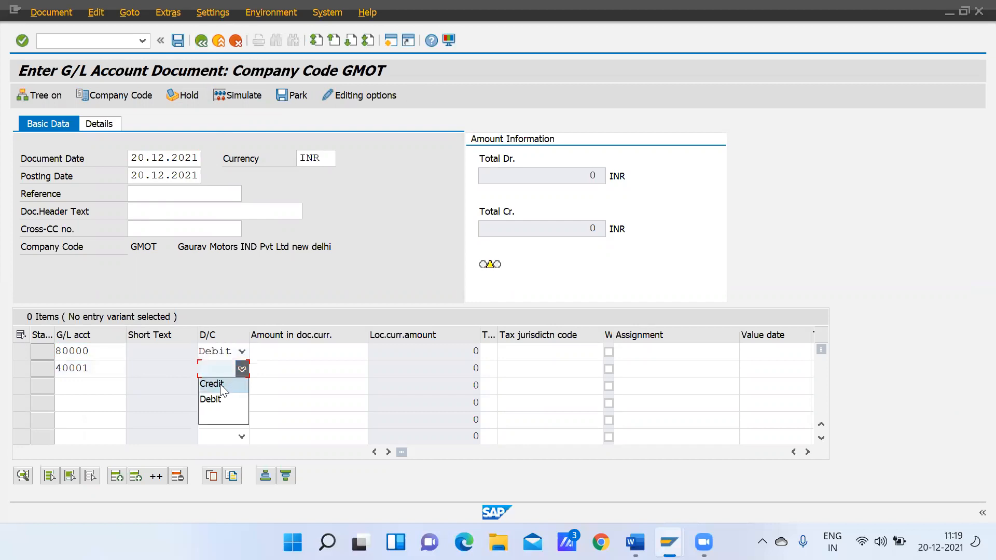
click(222, 384)
Enter an amount of 100000 for both the salary and cash line items and validate the entries
click(304, 351)
text(1)
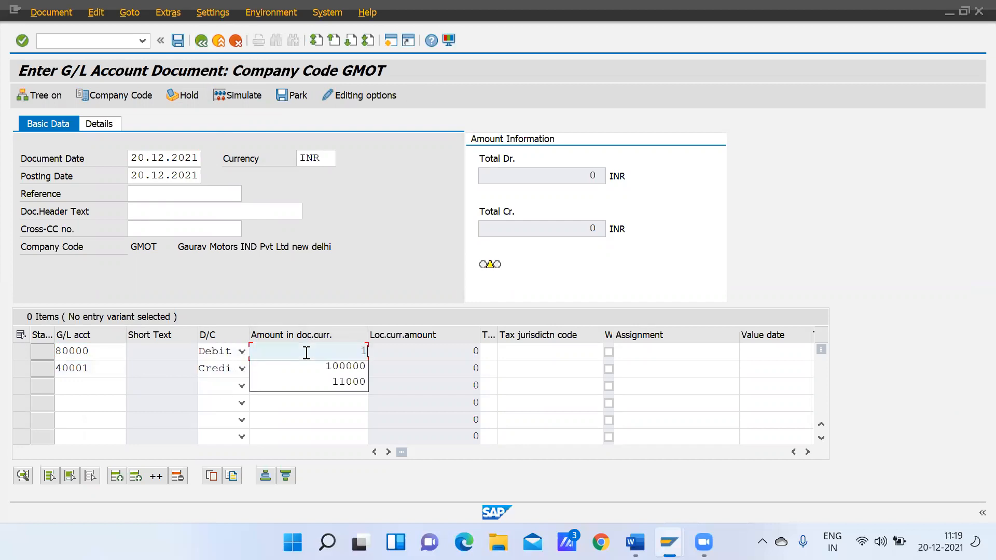
click(353, 367)
click(328, 367)
text(1)
click(352, 385)
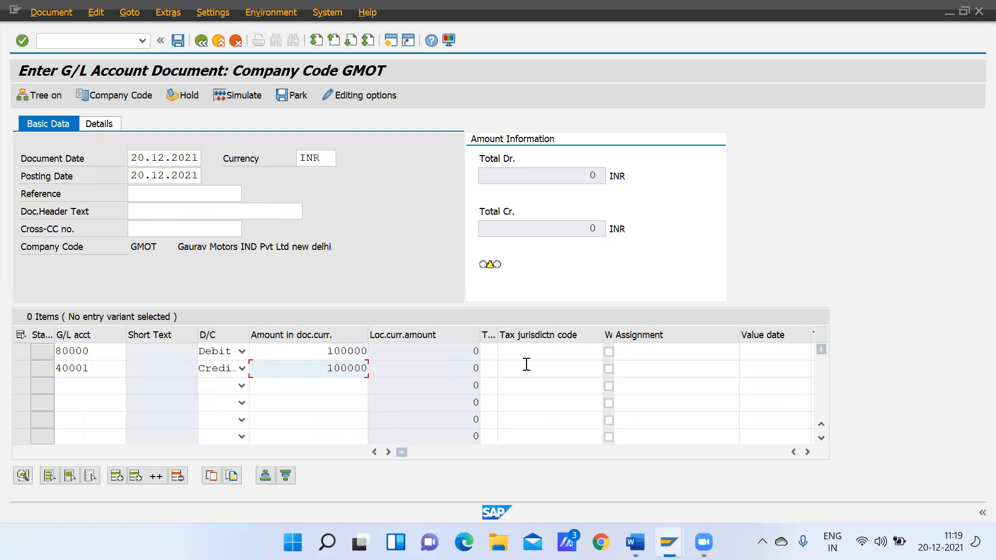
key(Return)
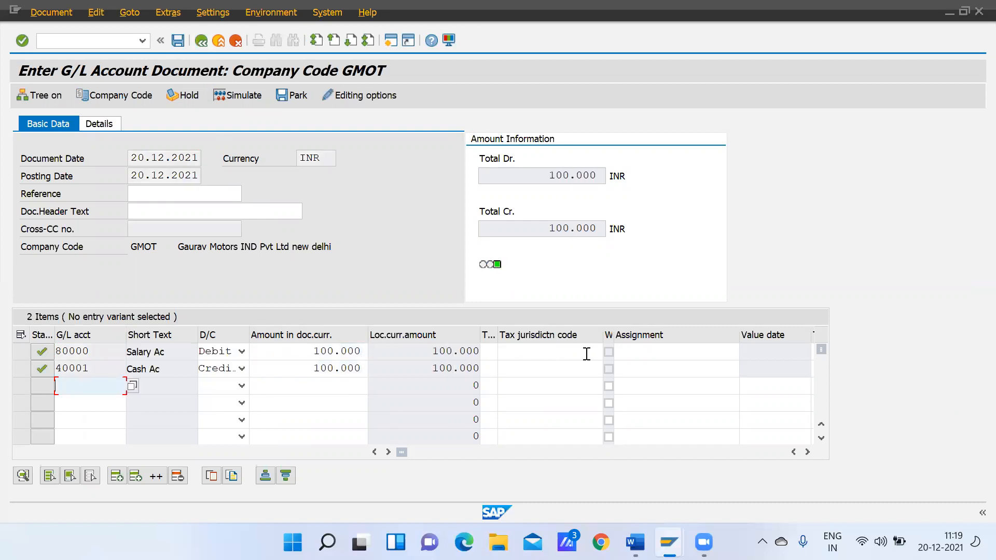
Try to post the document, open the error's help text and follow its link to Classify G/L Accounts for Document Splitting
click(177, 44)
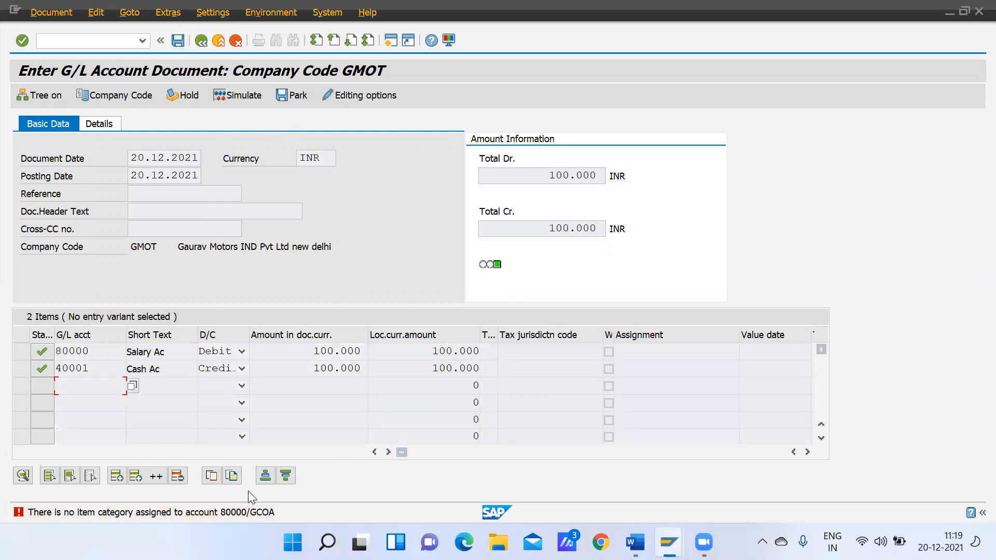
click(249, 510)
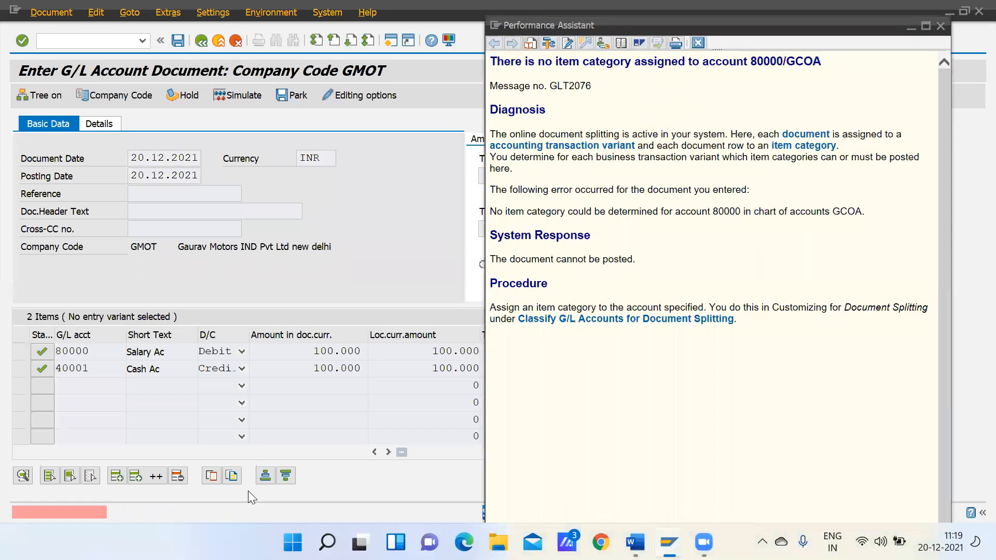
click(633, 326)
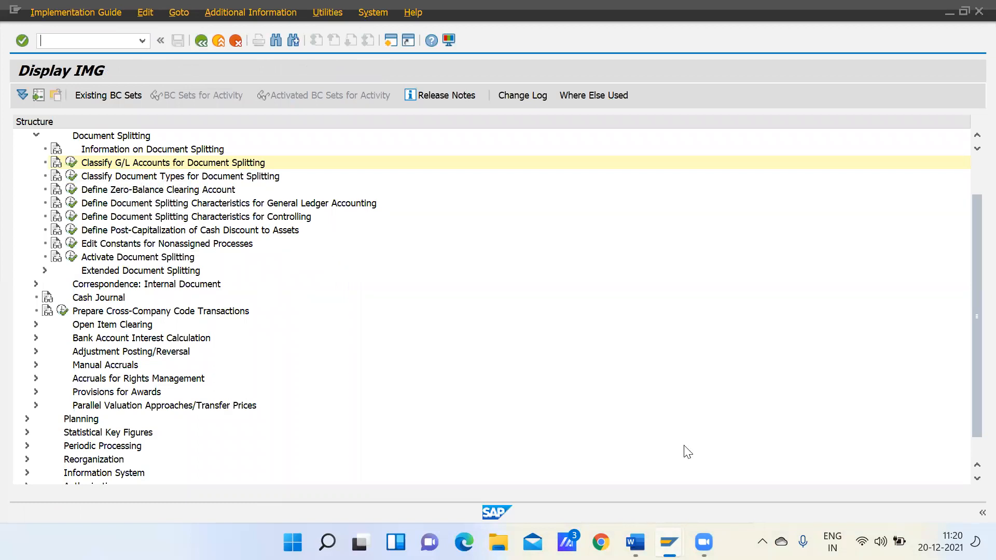
Switch to the SAP FICO Enterprise Structure document in Word and look for the SAP FICO Global Settings topic list
click(641, 461)
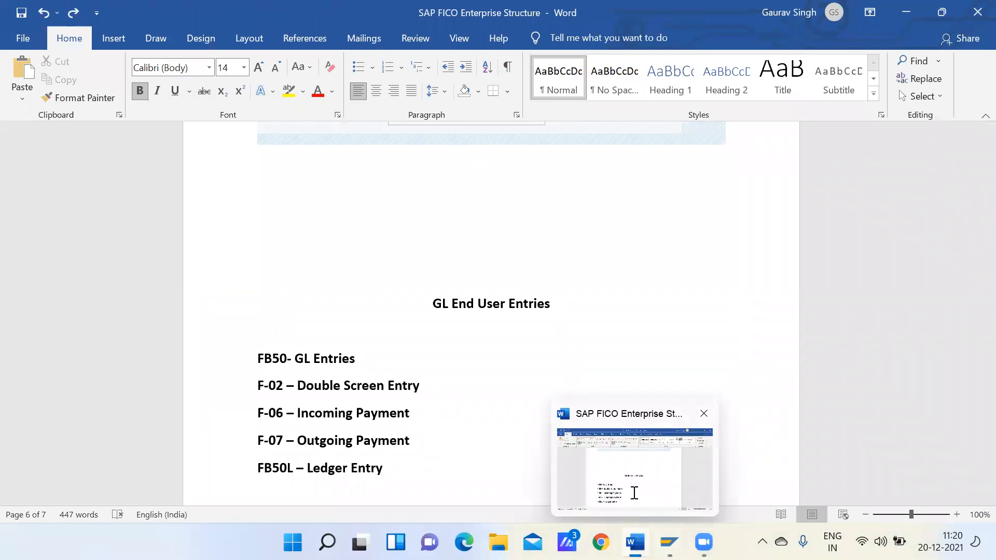
click(482, 355)
key(Up)
key(Up)
key(Up)
key(Up)
key(Up)
key(Up)
key(Up)
key(Up)
key(Up)
key(Up)
key(Up)
key(Up)
key(Up)
key(Up)
key(Up)
key(Up)
key(Up)
key(Up)
key(Up)
key(Up)
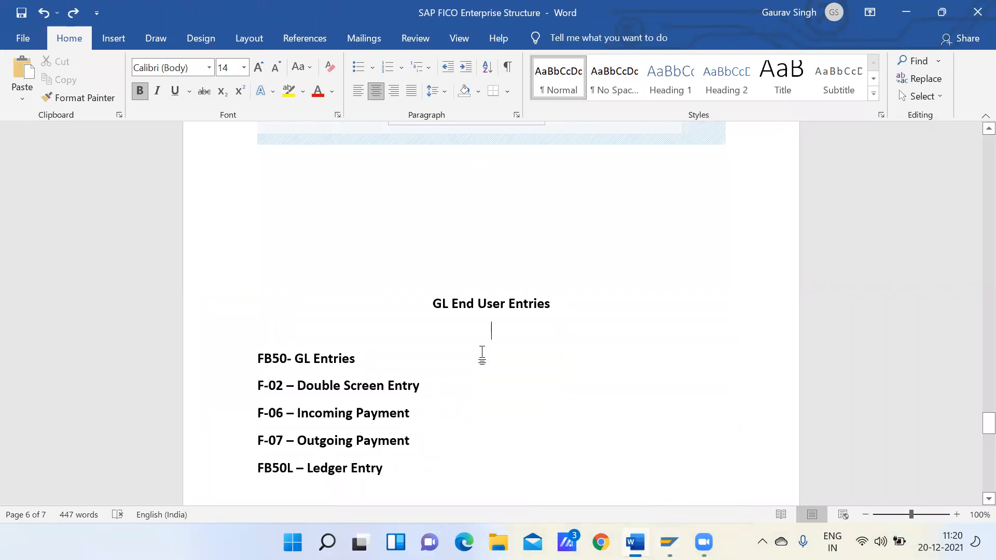
key(Up)
key(Up)
key(Up)
key(Up)
key(Up)
key(Up)
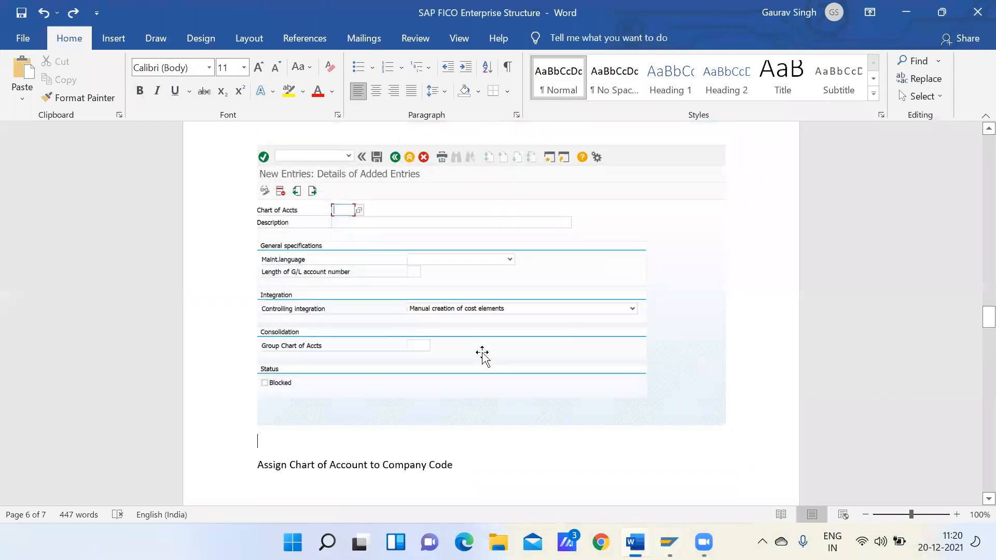
key(Up)
key(Up)
key(Up)
key(Up)
key(Up)
key(Up)
key(Up)
key(Up)
key(Up)
key(Up)
key(Up)
key(Up)
key(Up)
key(Up)
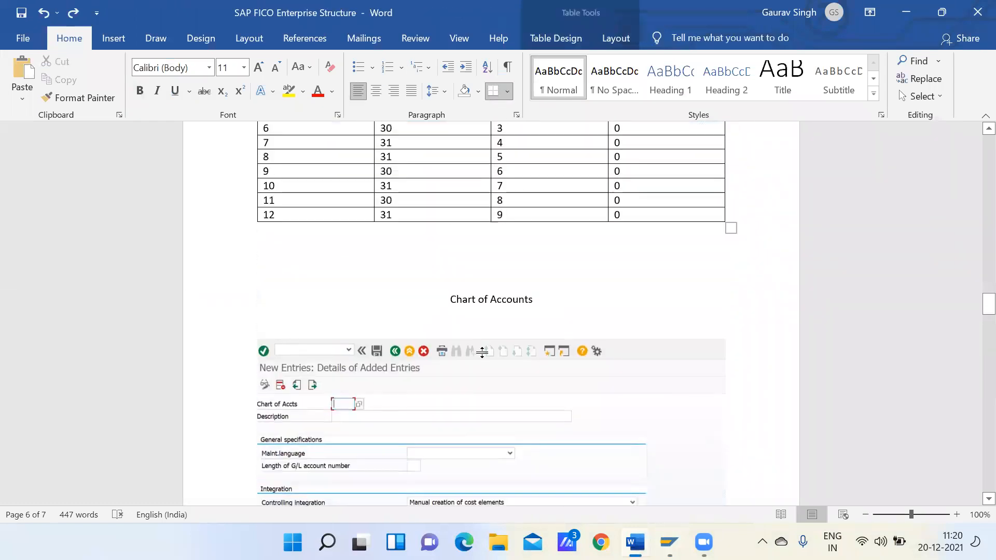
key(Up)
key(Up)
key(Up)
key(Up)
key(Up)
key(Up)
key(Up)
key(Up)
key(Up)
key(Up)
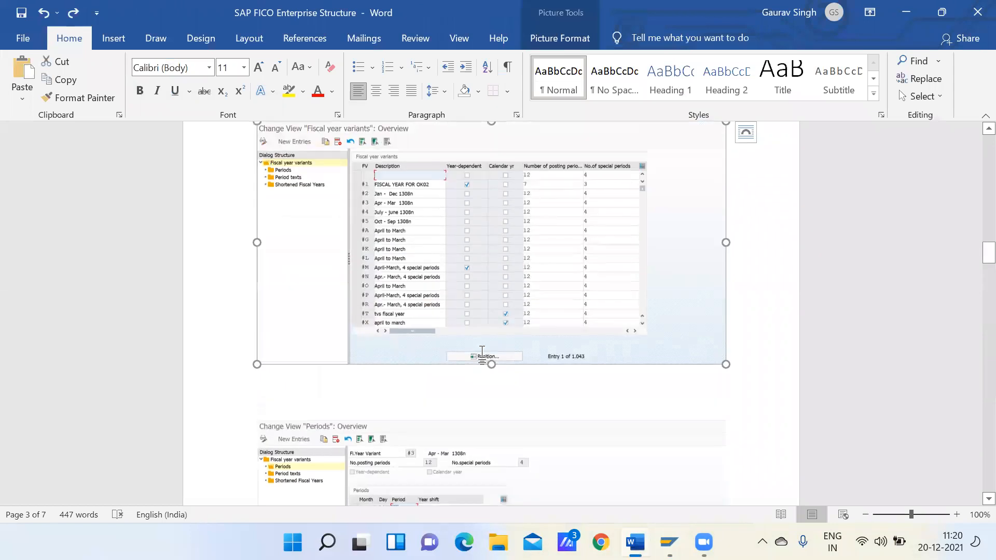
key(Up)
key(Up)
key(Up)
key(Up)
key(Up)
key(Up)
key(Up)
key(Up)
key(Up)
key(Up)
key(Up)
key(Up)
key(Up)
key(Up)
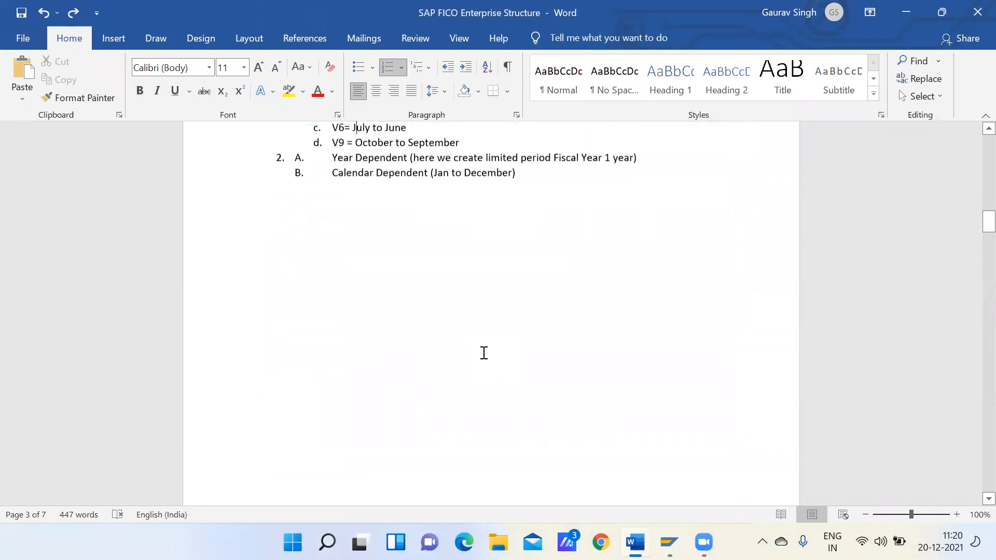
key(Down)
key(Down)
key(Down)
key(Down)
key(Down)
key(Down)
key(Down)
key(Down)
key(Down)
key(Down)
key(Down)
key(Down)
key(Down)
key(Down)
key(Down)
key(Down)
key(Down)
key(Down)
key(Down)
key(Down)
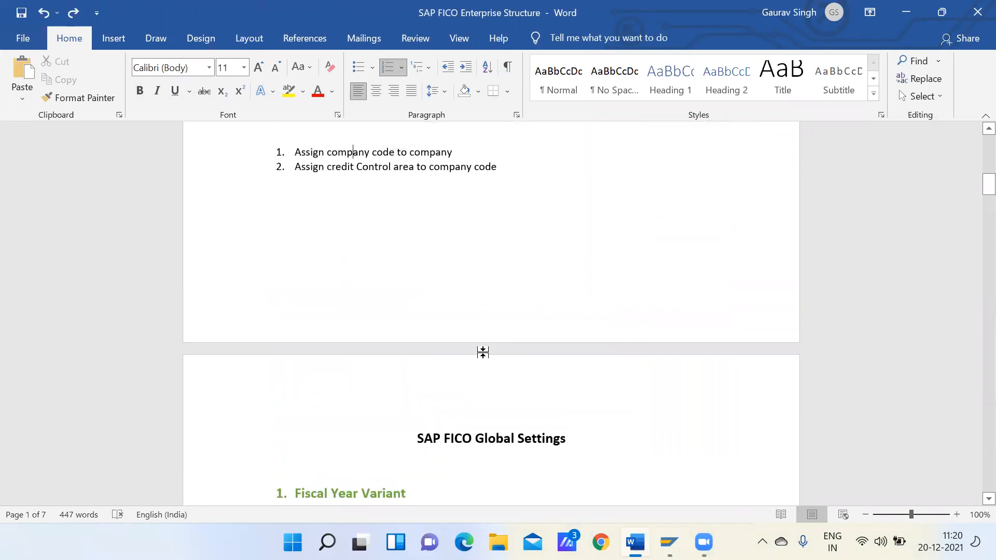
key(Down)
key(Down)
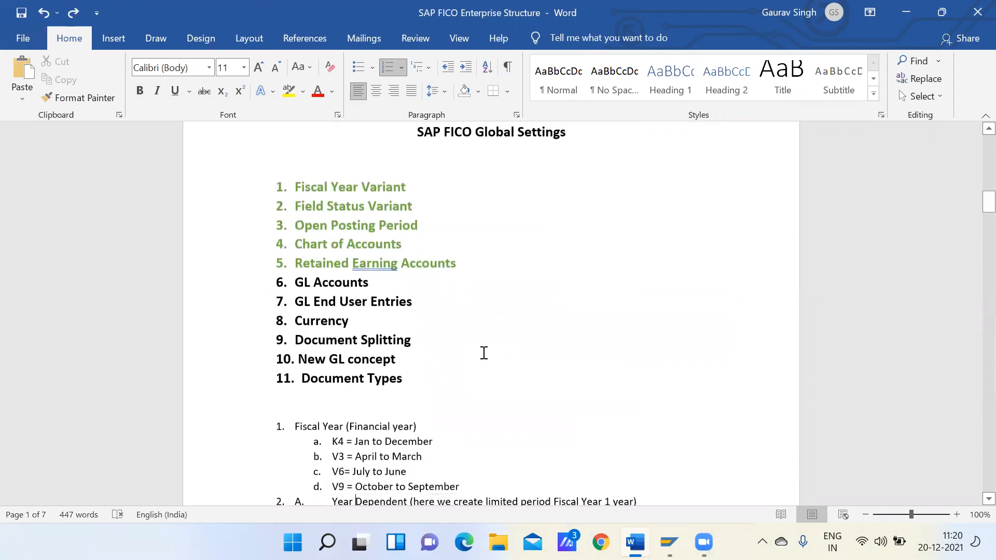
Review the topics from Currency to Document Types in the Global Settings list, focusing on Document Splitting
click(417, 374)
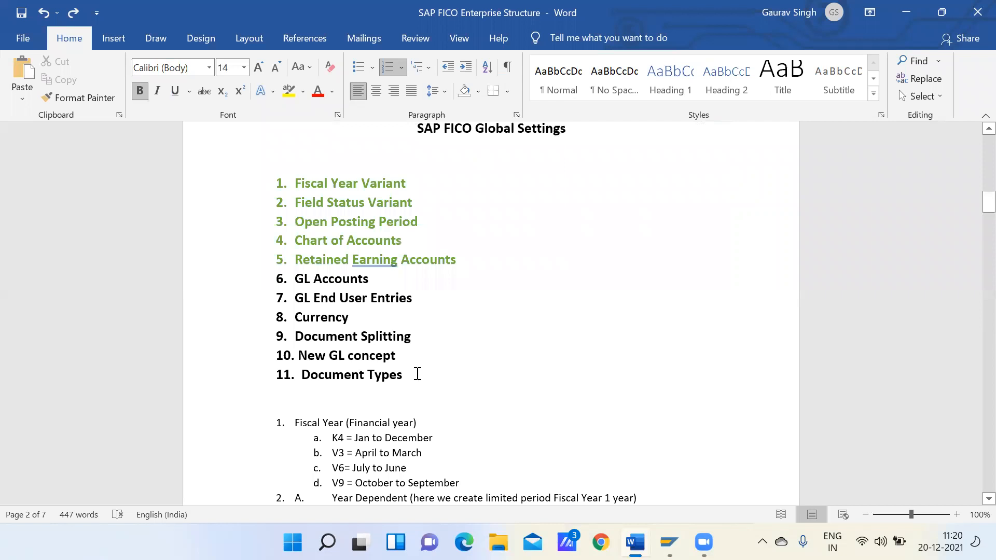
drag(418, 374, 298, 317)
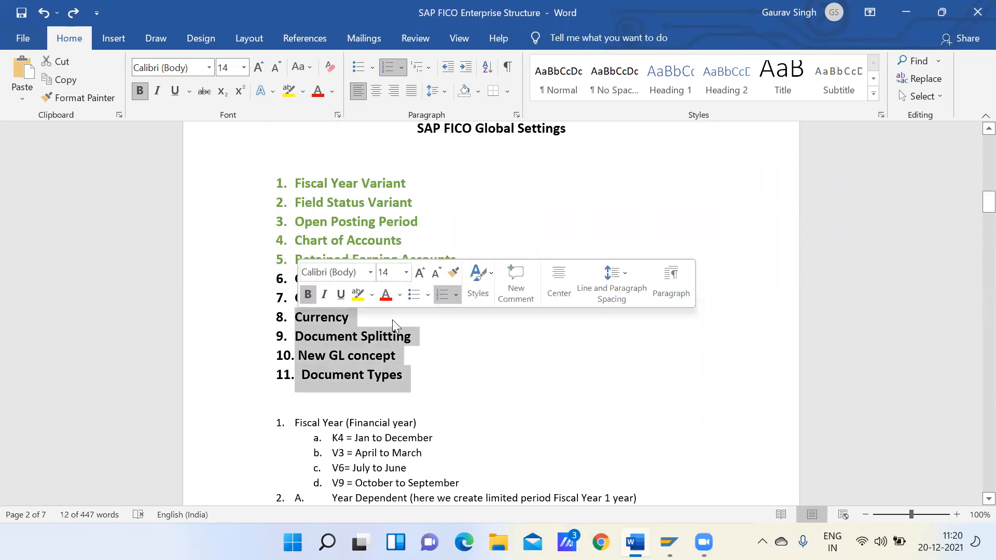
click(436, 332)
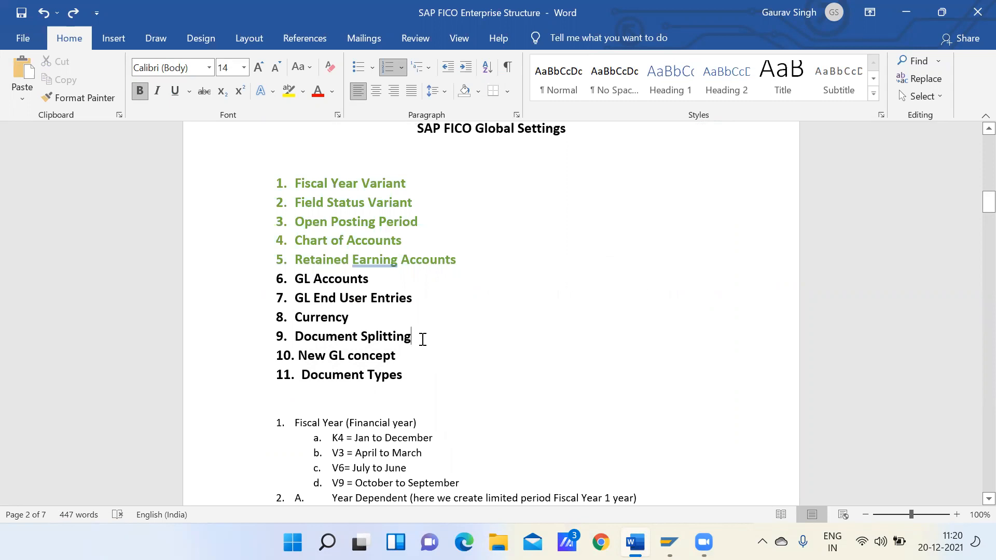
drag(417, 337, 348, 343)
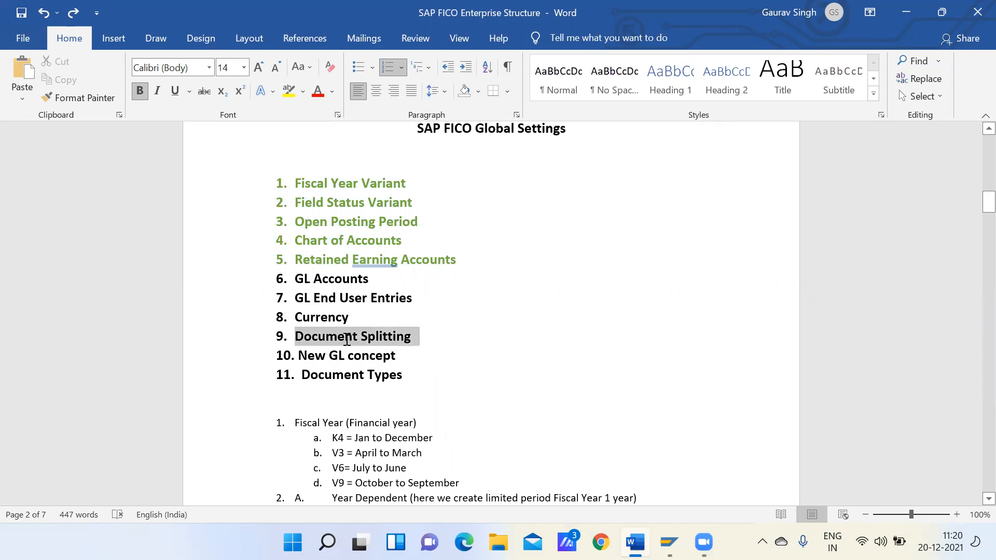
click(437, 353)
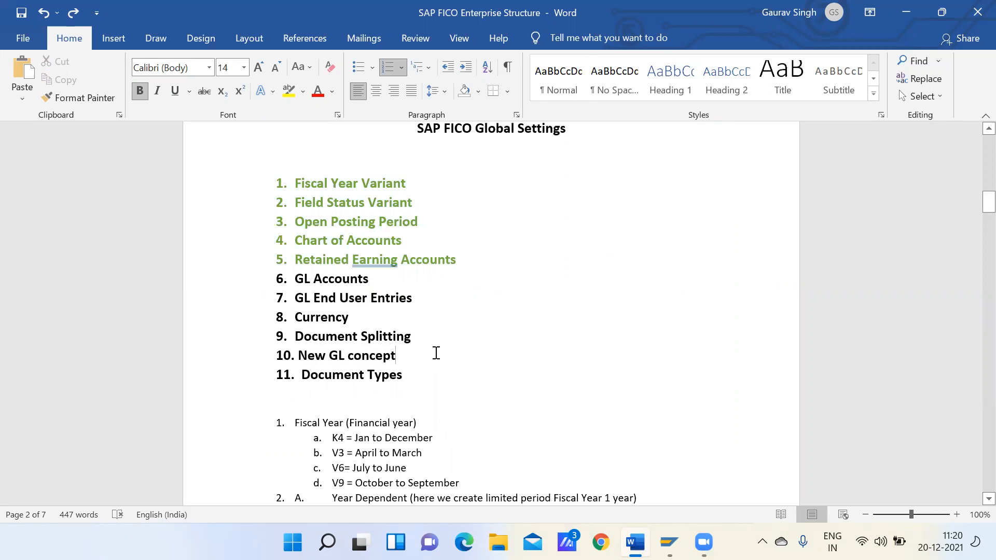
Return to SAP, run Classify G/L Accounts for Document Splitting for chart of accounts GCOA and start adding new entries
key(alt+Tab)
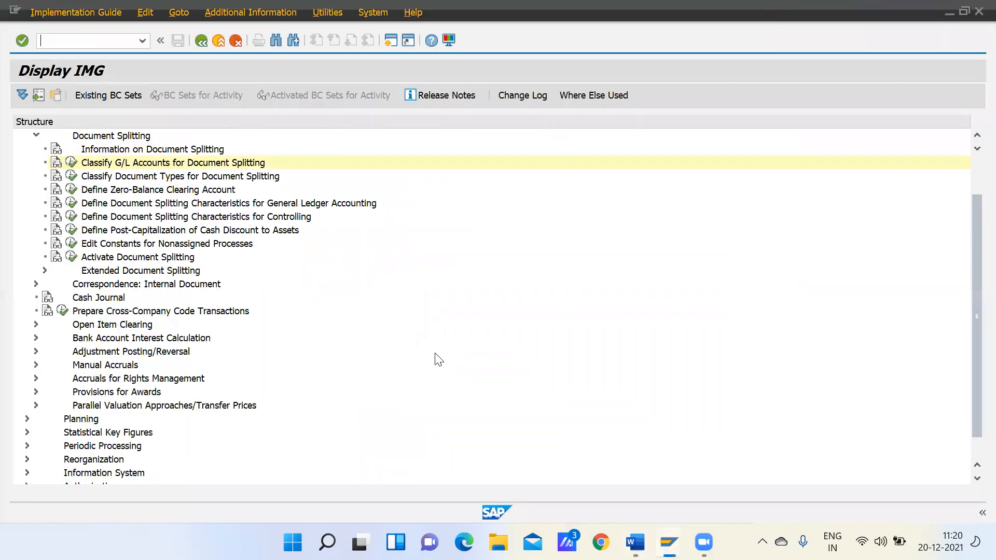
click(72, 163)
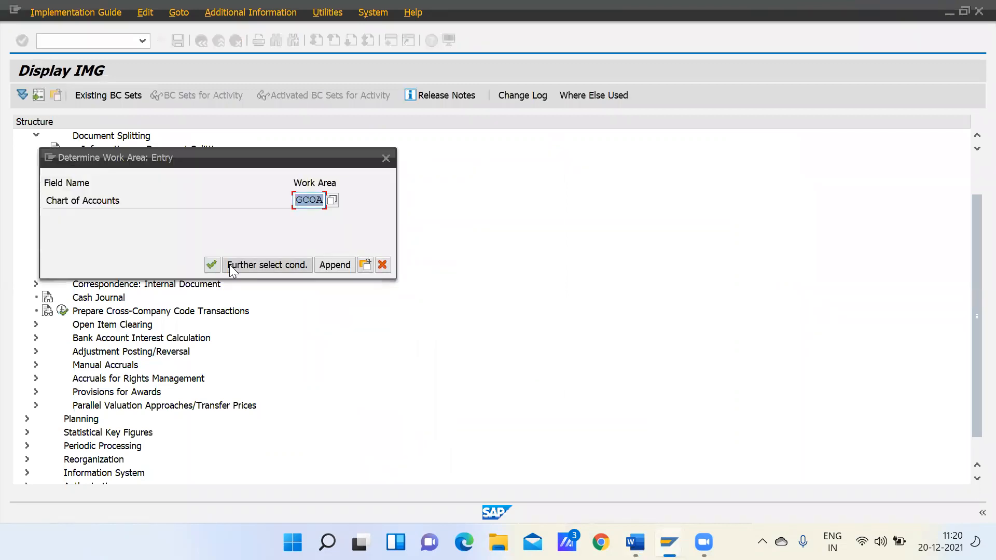
click(212, 264)
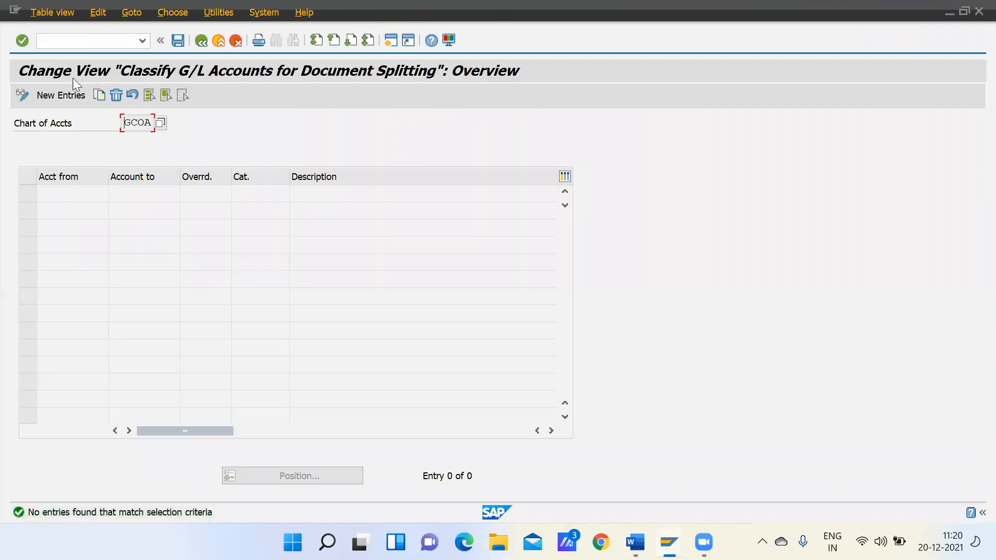
click(70, 97)
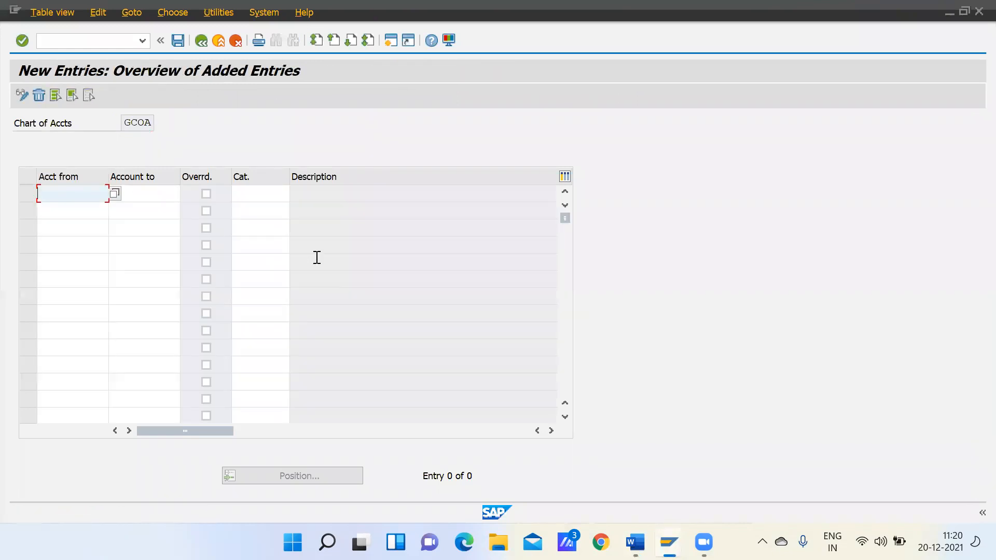
Close the error help window, switch to the SAP Easy Access session and open the G/L account groups maintenance
key(alt+Tab)
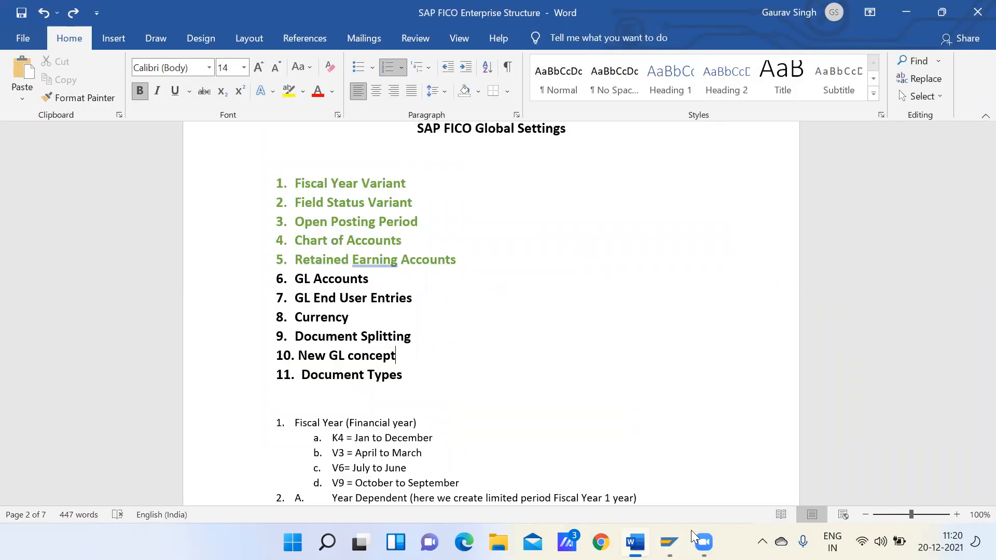
mouse_move(682, 535)
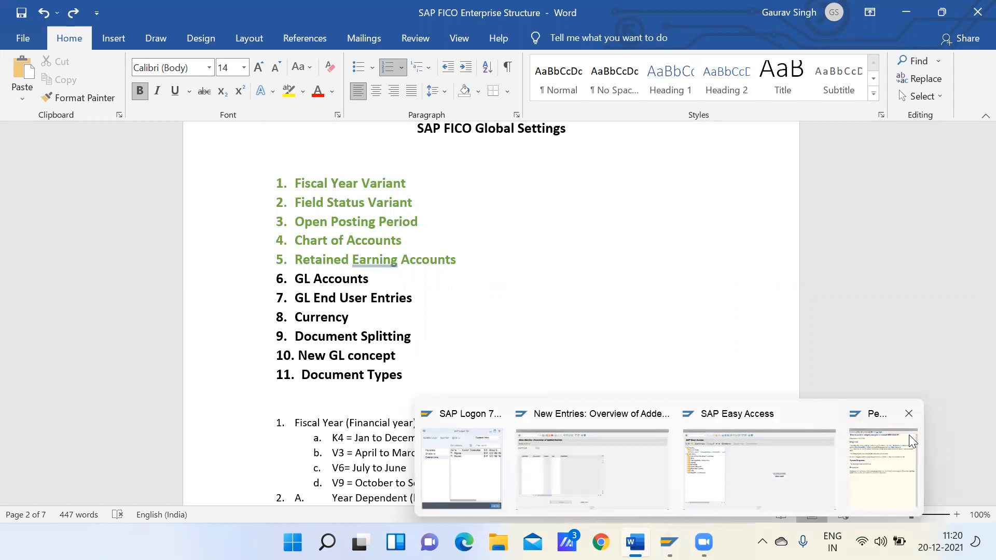
click(908, 413)
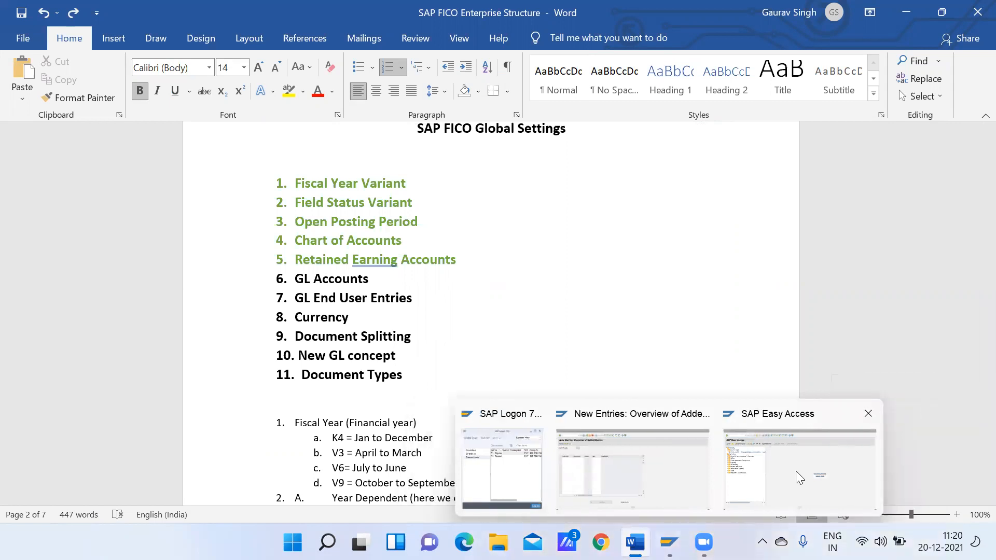
click(799, 477)
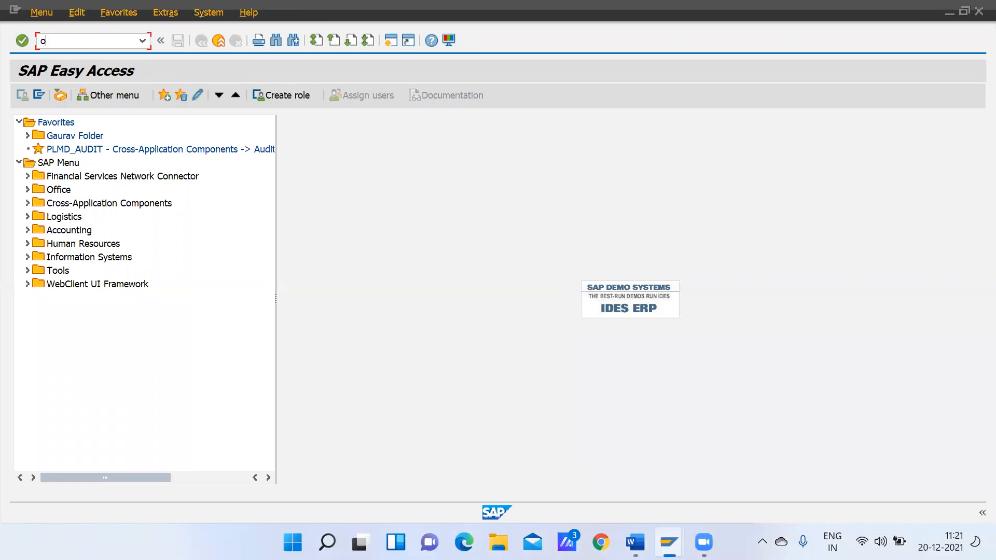
key(Return)
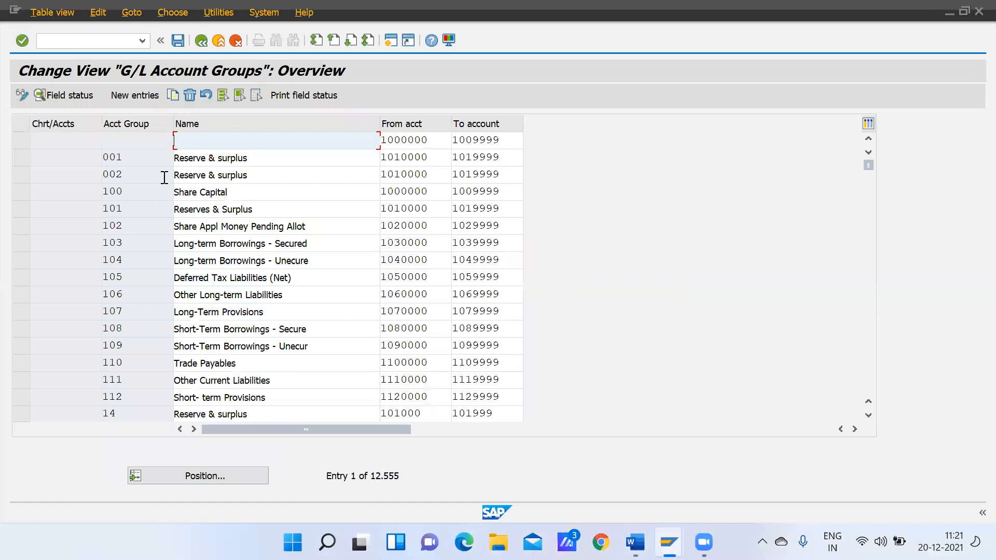
Position the G/L account groups list at chart of accounts GCOA and copy the from/to account ranges of its groups, Assets through Vendor
click(204, 479)
text(gcoa)
key(Return)
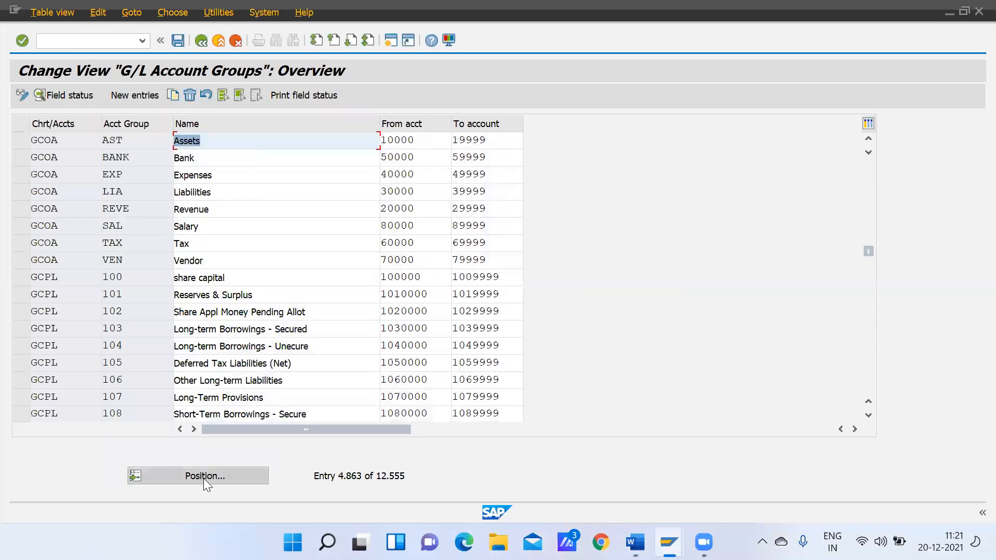
click(382, 139)
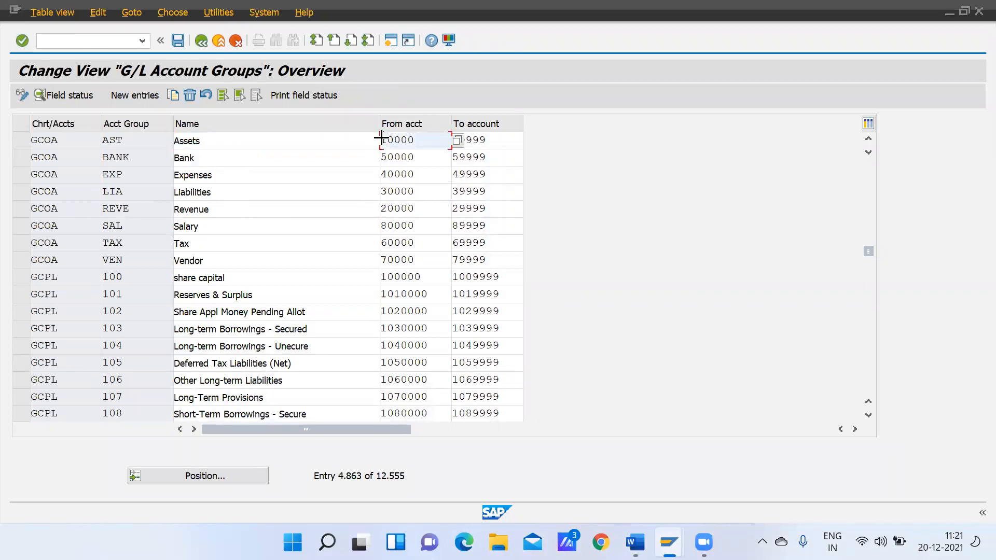
key(ctrl+y)
drag(383, 138, 483, 256)
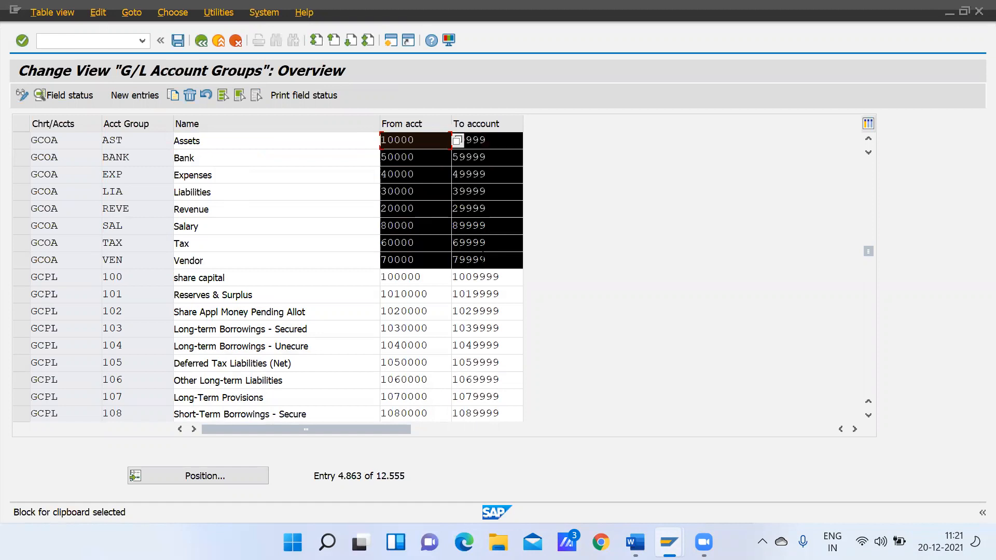
key(ctrl+c)
Switch to the new entries session for document splitting and paste the copied account ranges into the from and to account columns
key(alt+Tab)
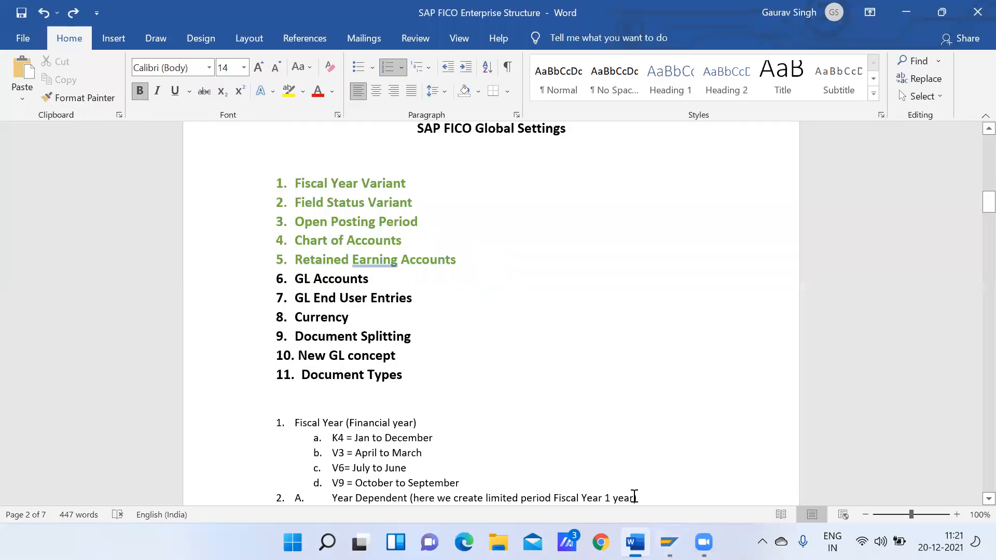
mouse_move(668, 542)
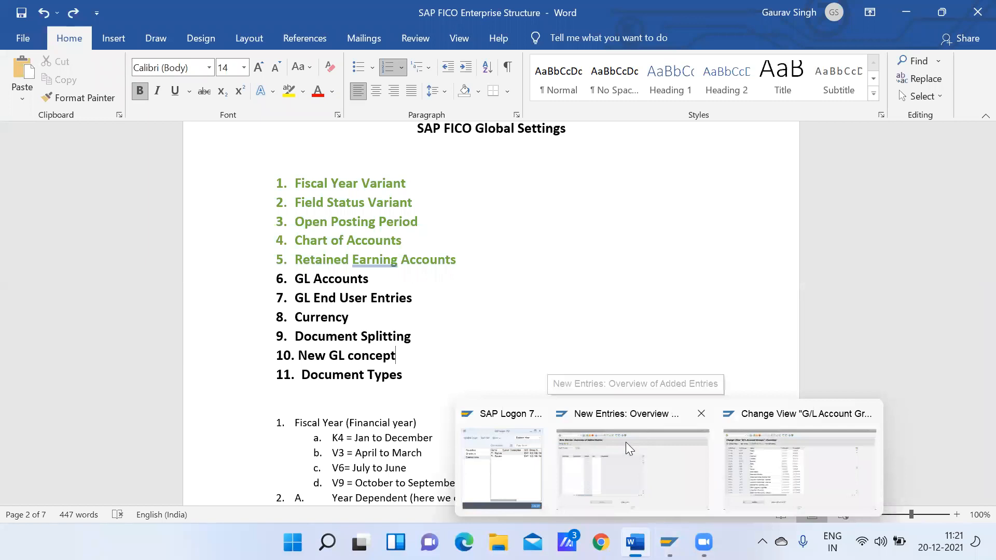
click(626, 441)
key(ctrl+v)
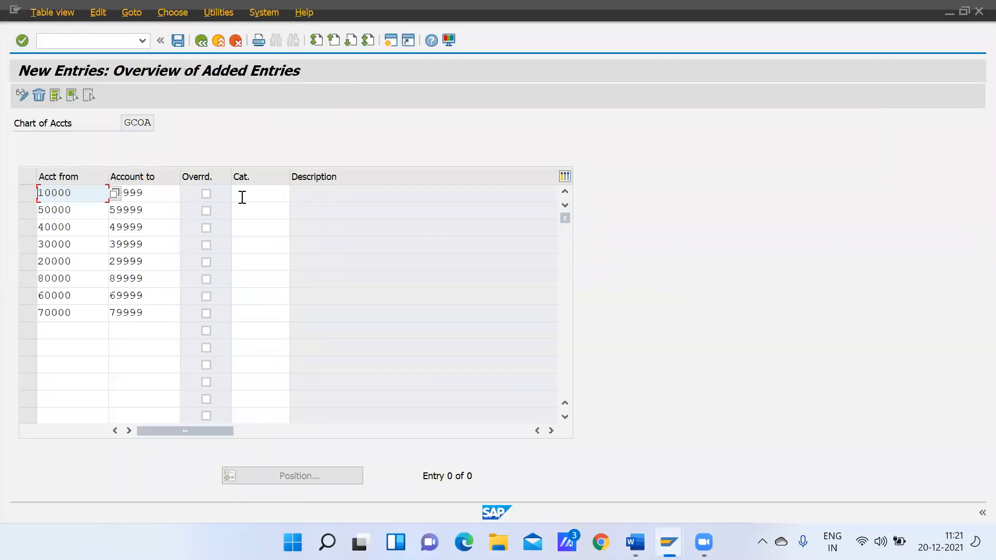
Check the group names in the G/L account groups session and assign item category 07000 Asset to account range 10000–19999
click(261, 196)
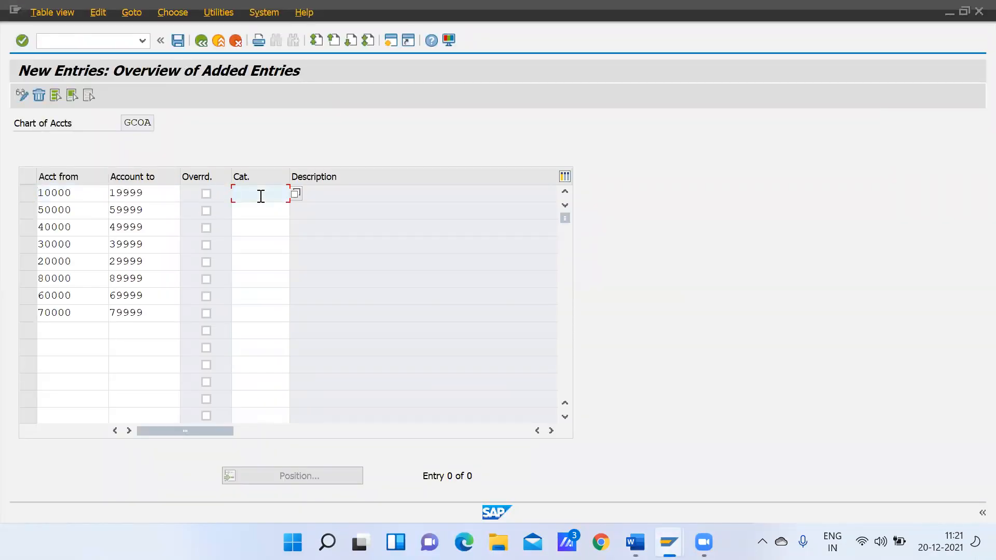
key(alt+Tab)
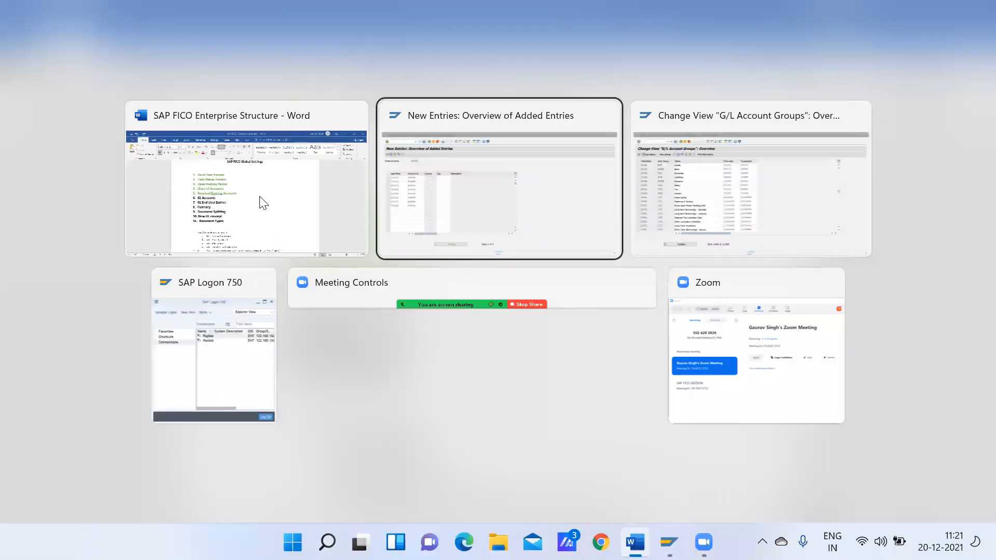
key(alt+Tab)
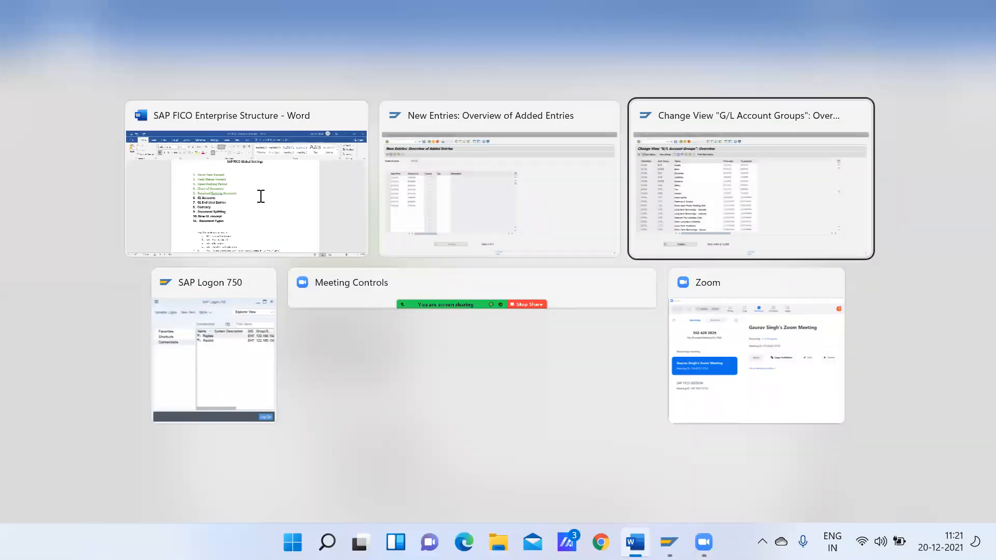
key(alt+Tab)
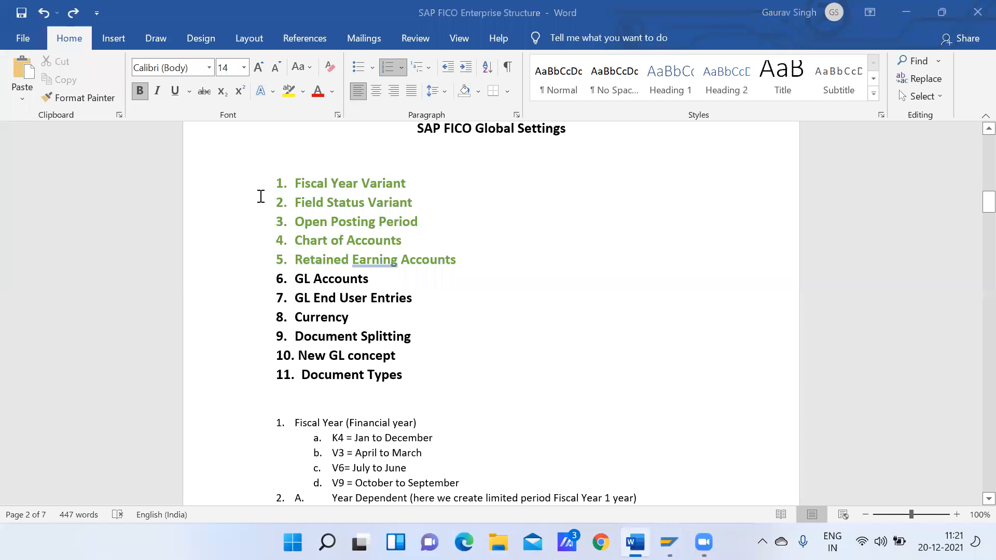
key(alt+Tab)
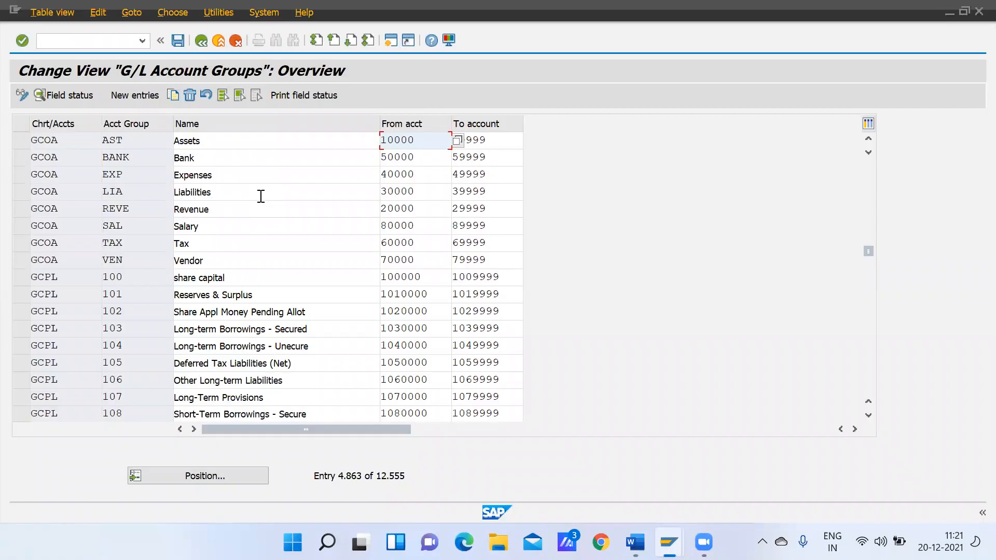
key(alt+Tab)
key(alt+Tab)
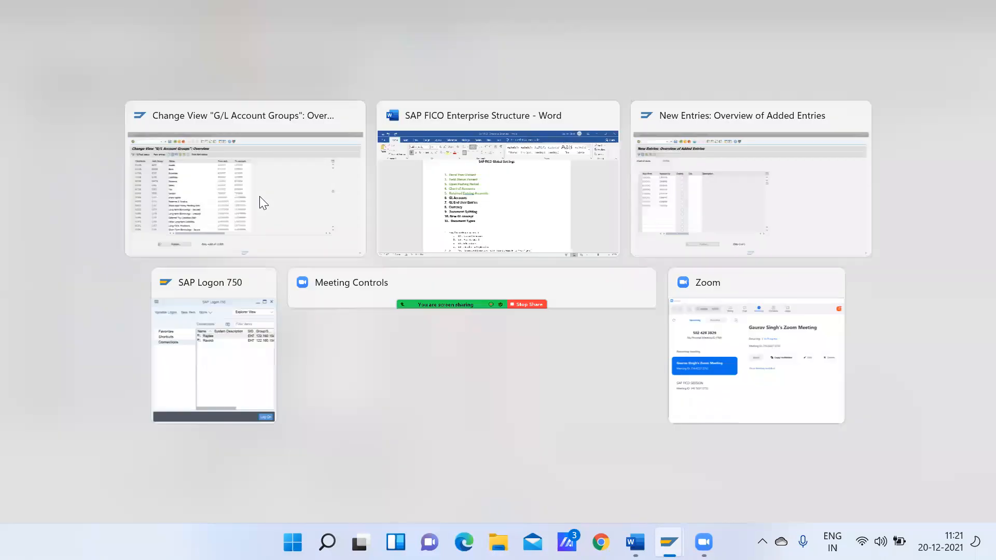
key(alt+Tab)
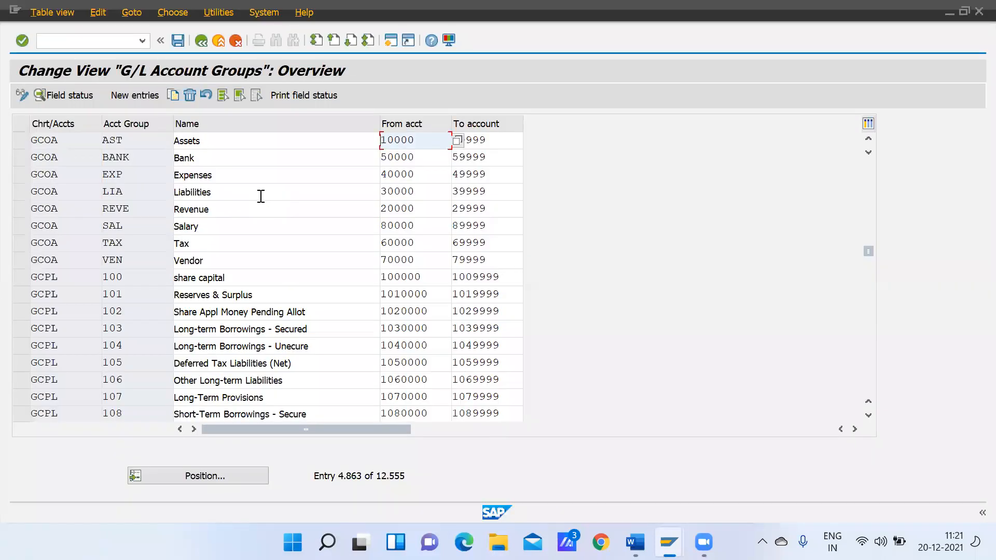
key(alt+Tab)
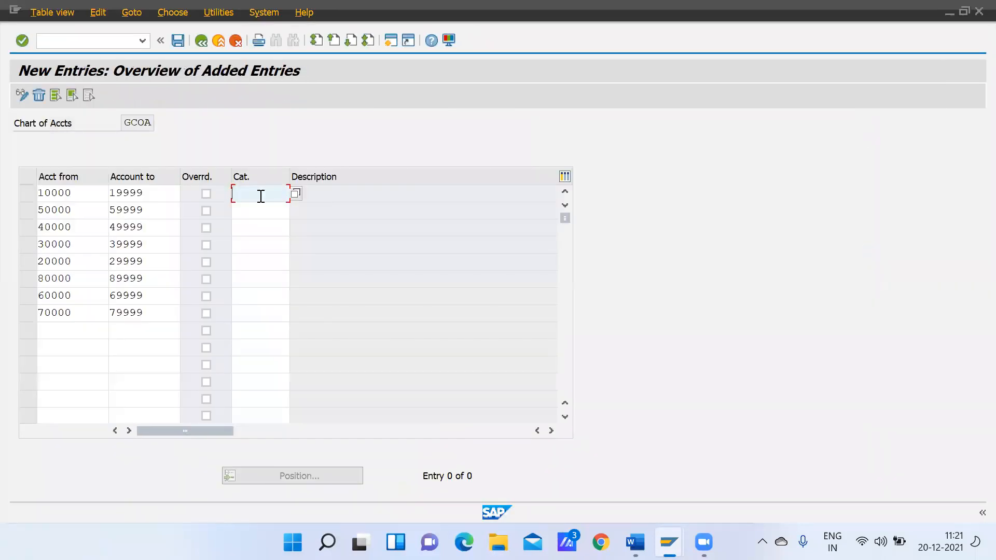
click(298, 196)
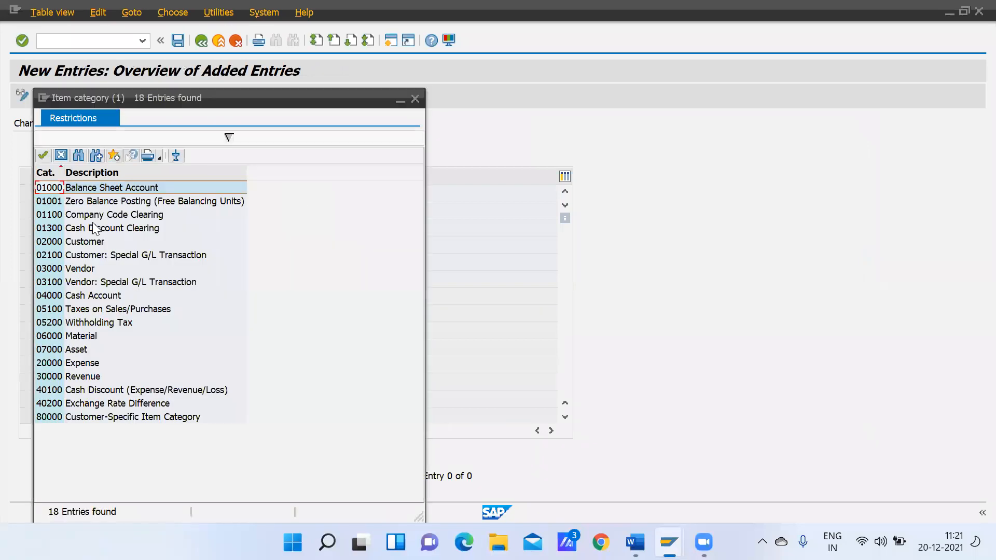
double_click(75, 350)
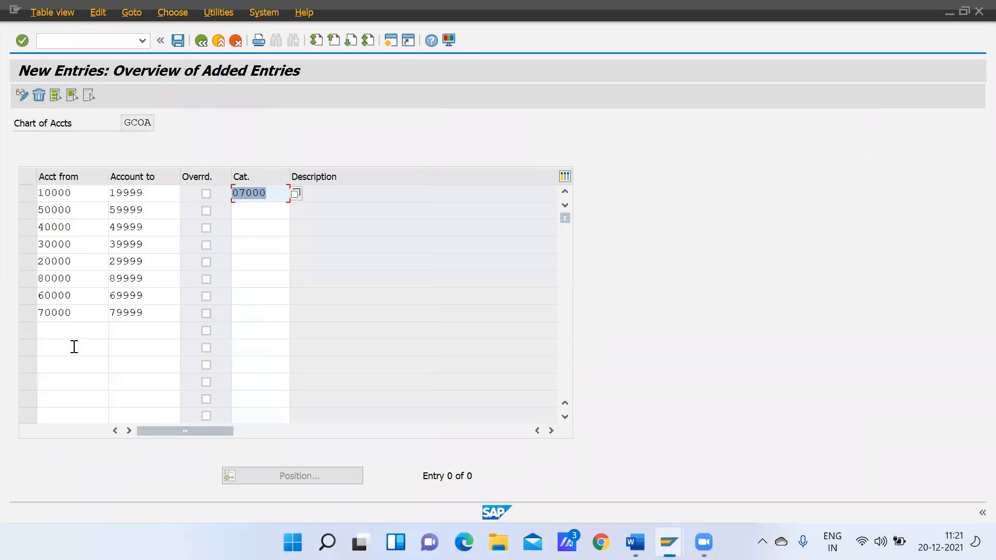
Assign item category 01000 Balance Sheet Account to the bank account range 50000–59999
click(269, 211)
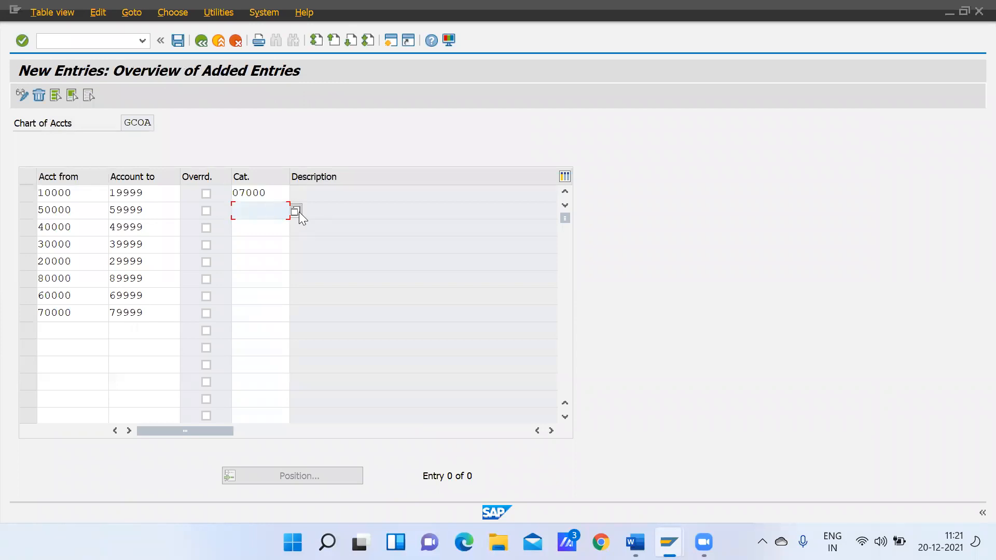
key(F3)
click(295, 209)
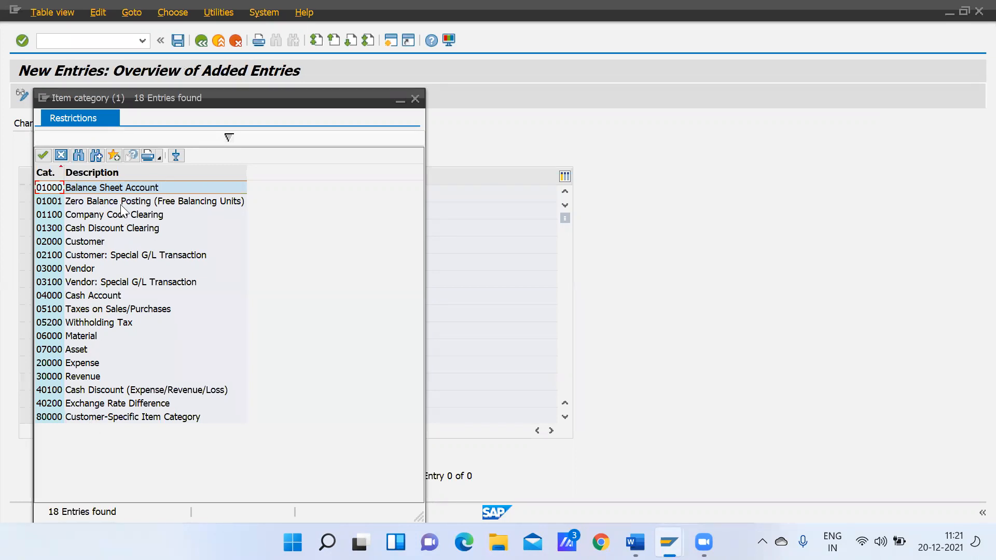
double_click(112, 187)
Check the matching account group and assign item category 20000 Expense to account range 40000–49999
click(254, 227)
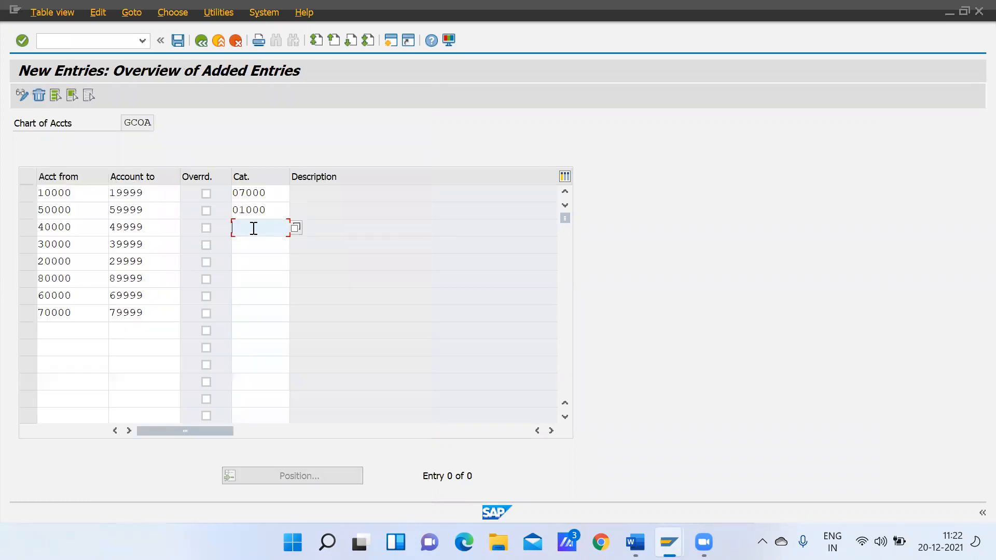
key(alt+Tab)
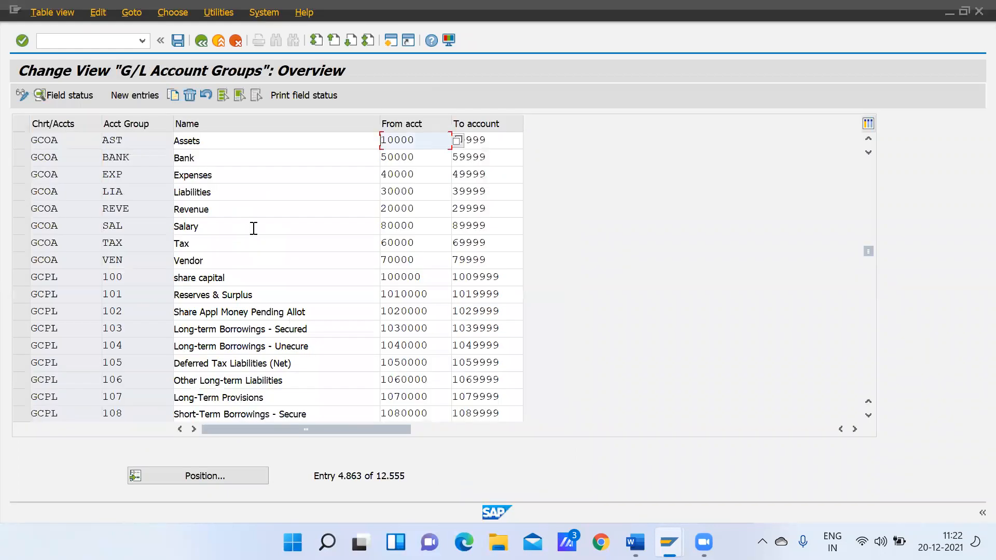
key(alt+Tab)
click(296, 228)
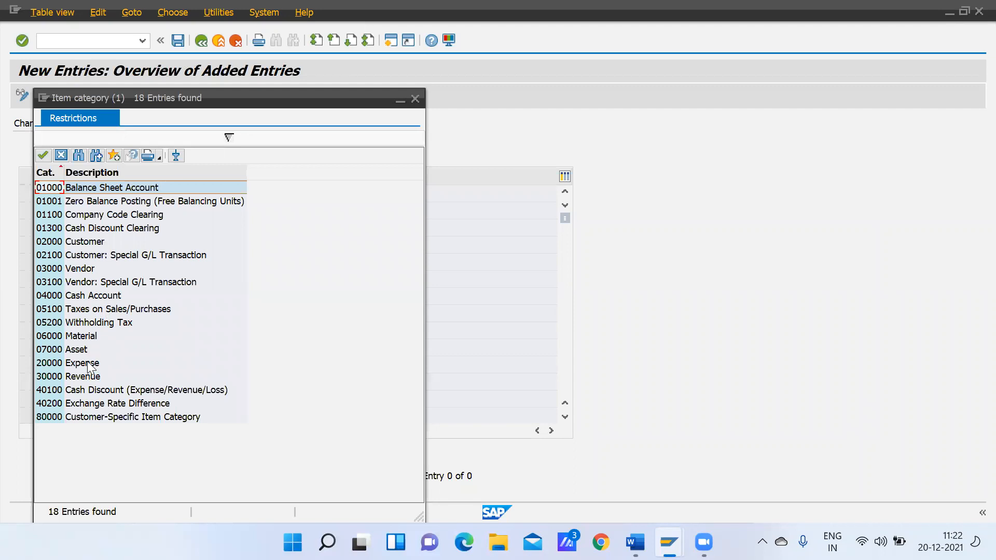
double_click(83, 363)
Check the matching account group and assign item category 01000 Balance Sheet Account to the liabilities range 30000–39999
click(240, 247)
key(alt+Tab)
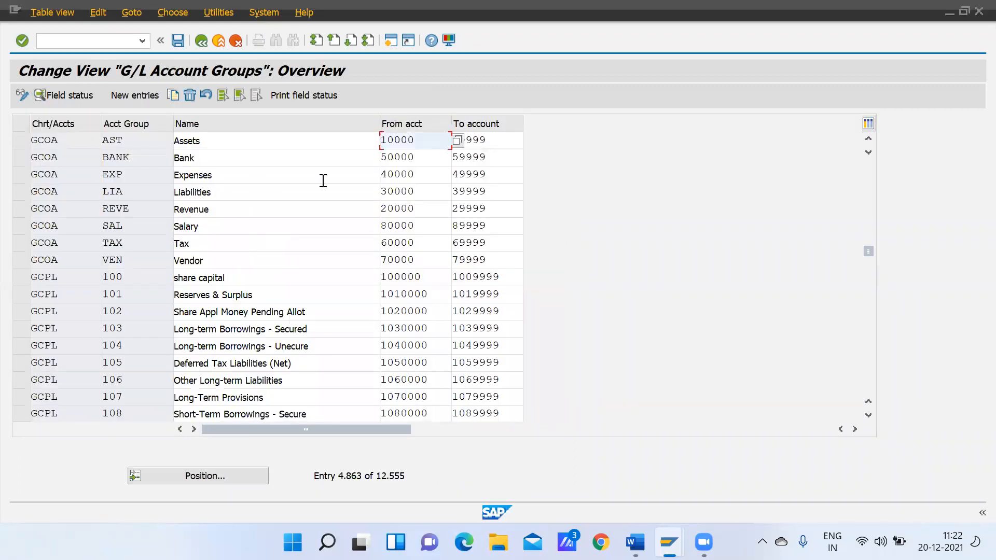
key(alt+Tab)
click(296, 244)
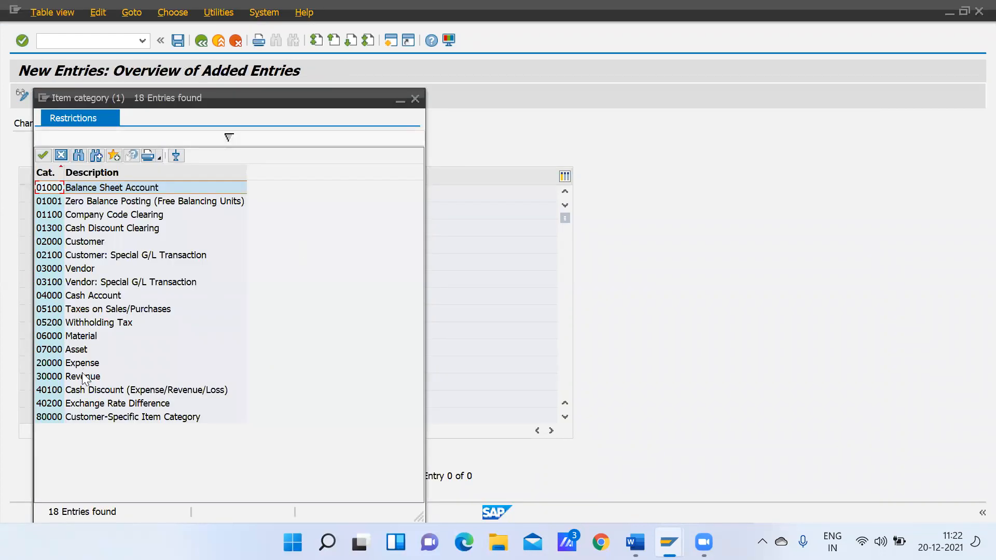
click(106, 188)
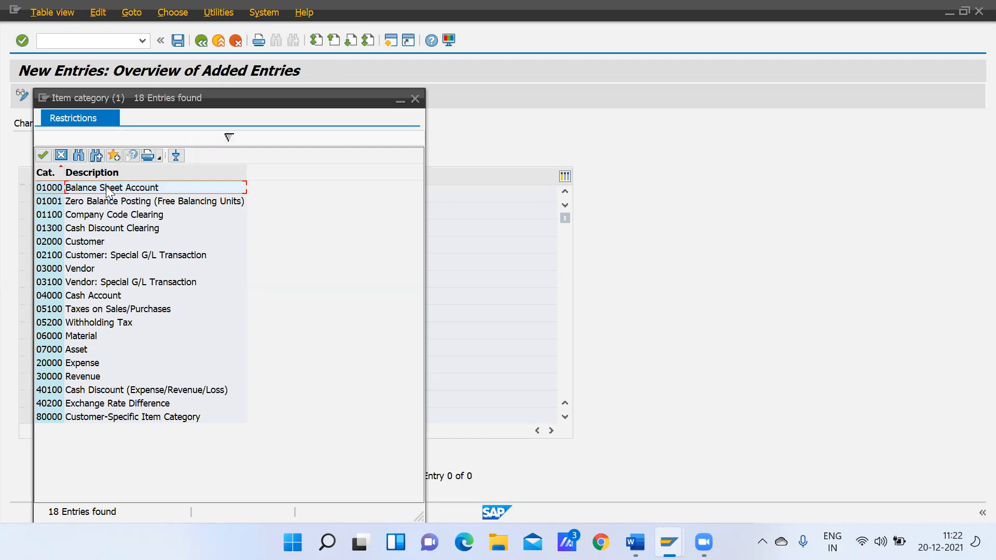
double_click(105, 185)
Assign item category 30000 Revenue to account range 20000–29999 and 01000 Balance Sheet Account to the salary range 80000–89999
click(250, 258)
key(alt+Tab)
key(alt+Tab)
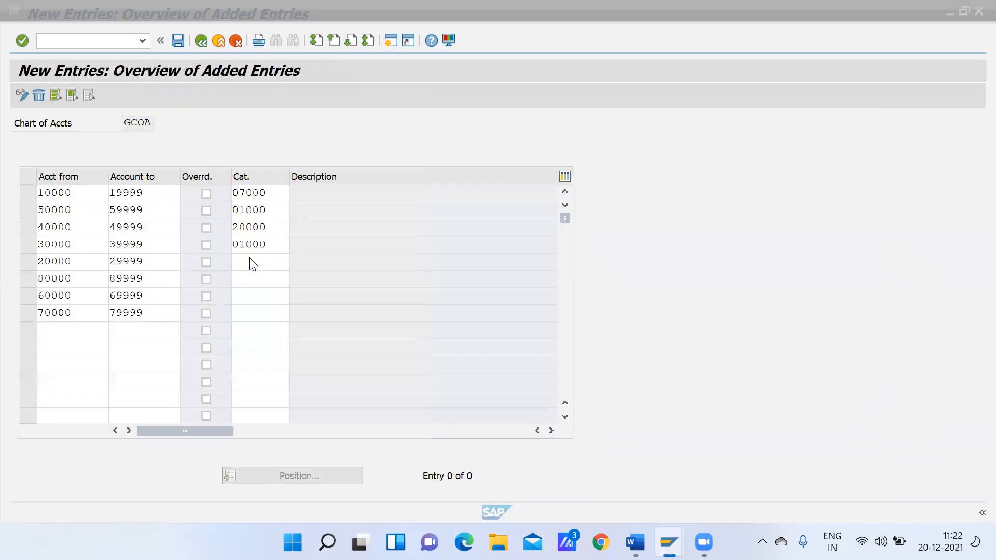
click(294, 261)
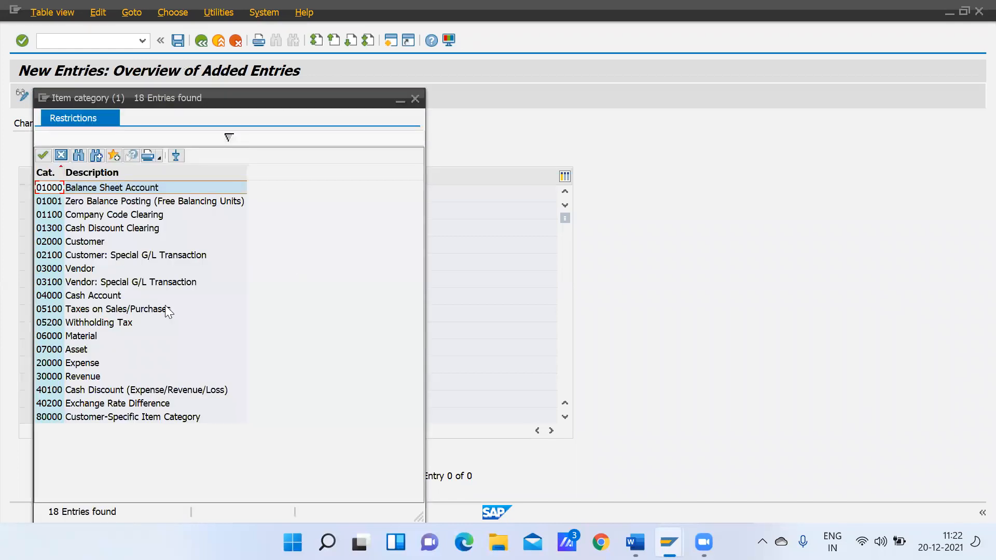
double_click(82, 376)
click(246, 278)
key(F3)
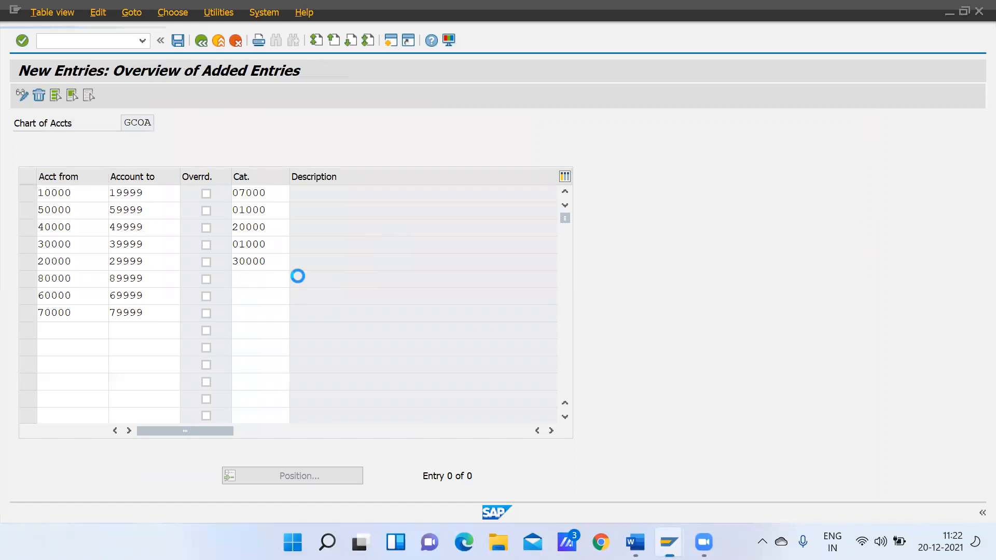
double_click(112, 187)
Check the matching account group and assign item category 05100 Taxes on Sales/Purchases to account range 60000–69999
click(254, 296)
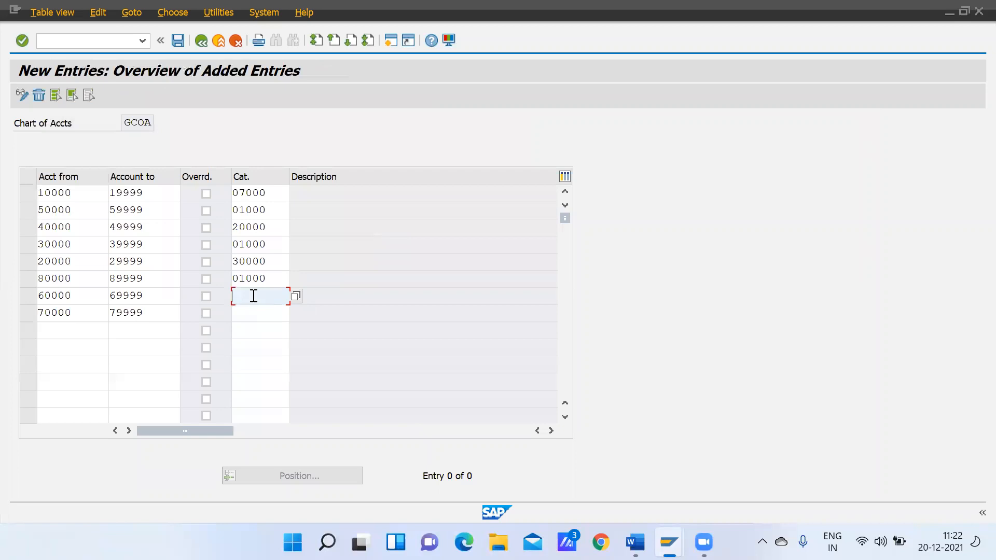
click(296, 296)
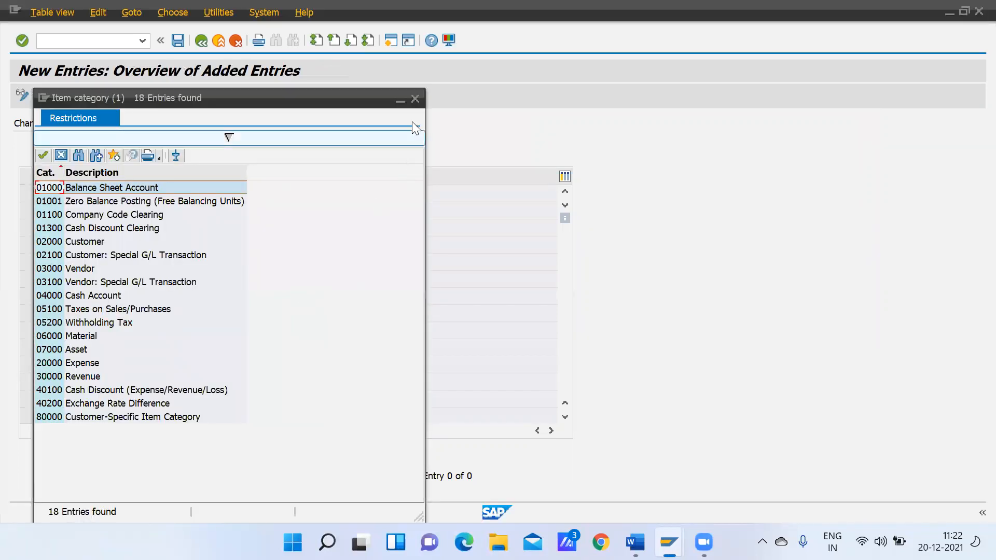
click(415, 98)
key(alt+Tab)
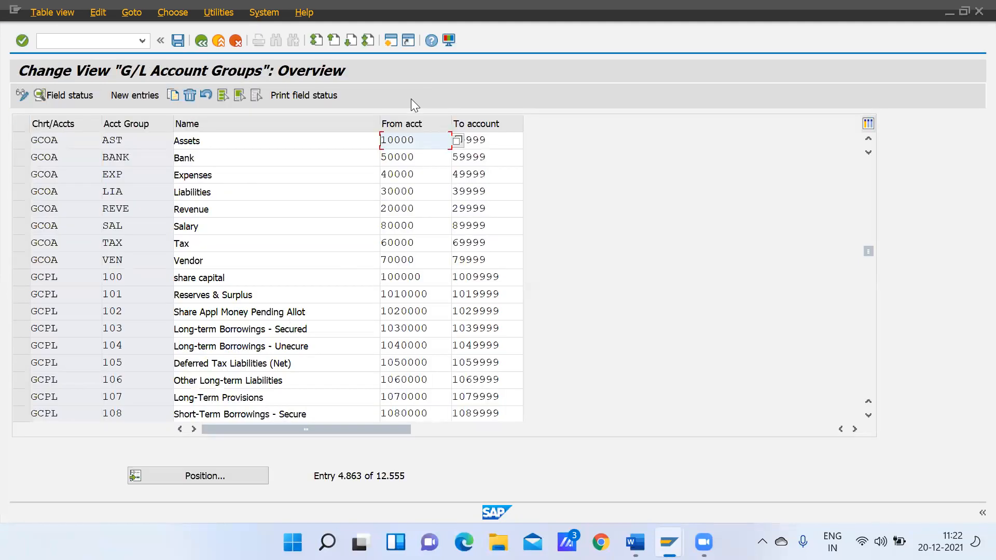
key(alt+Tab)
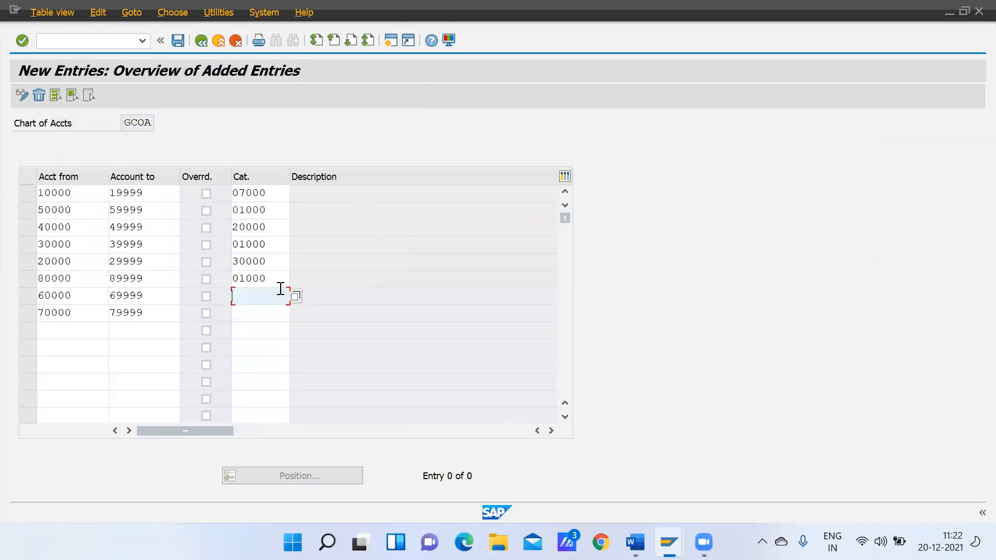
click(296, 296)
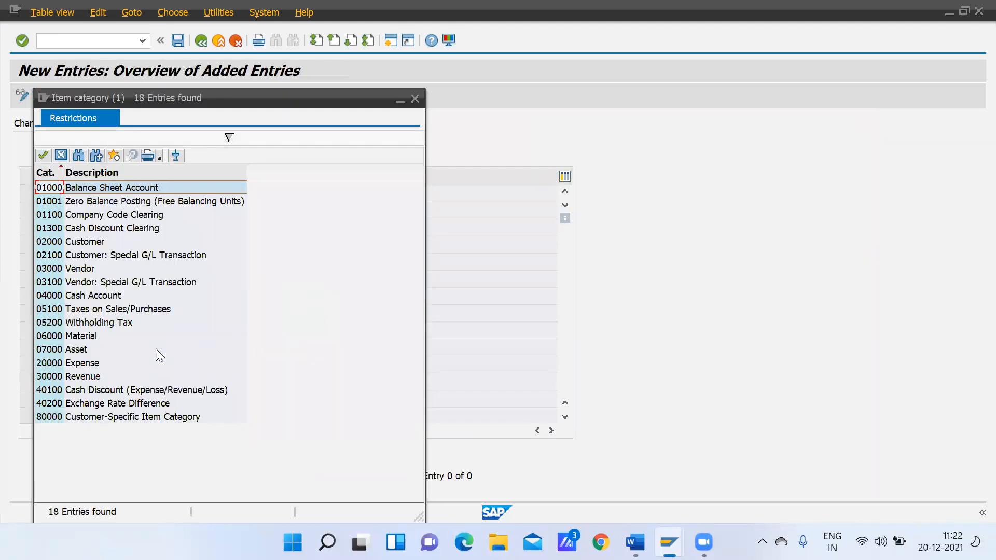
double_click(94, 309)
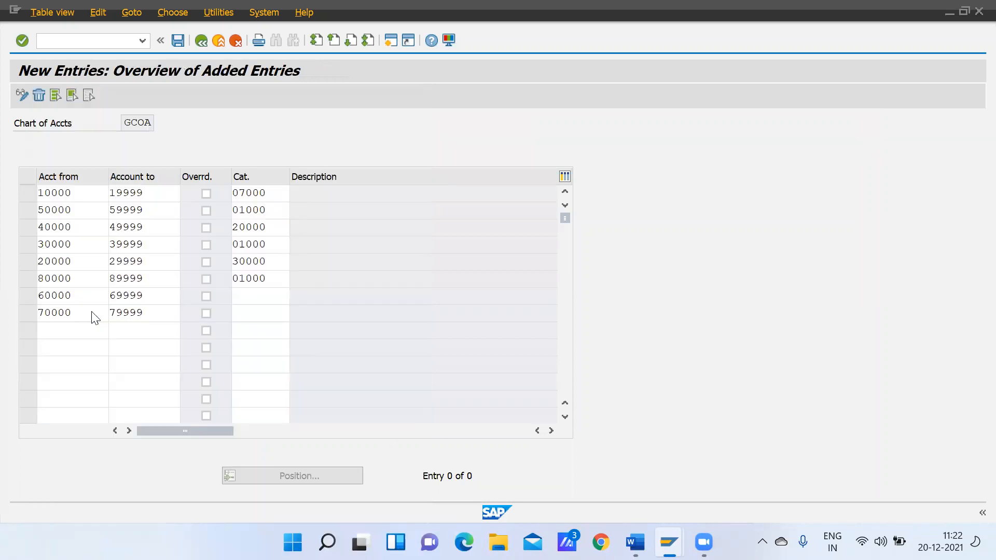
Assign item category 03000 Vendor to account range 70000–79999 and save the G/L account classification to the proposed customizing request
click(244, 310)
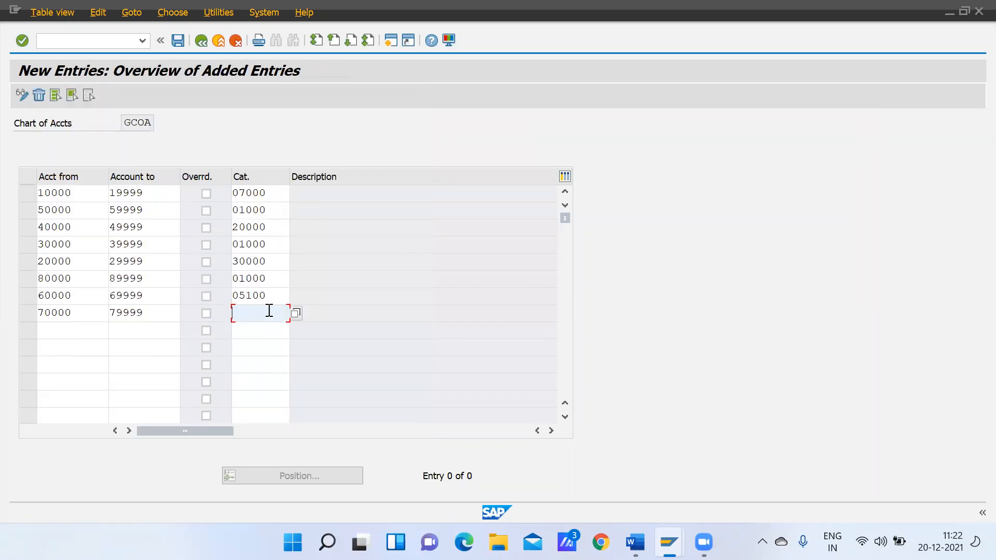
click(296, 313)
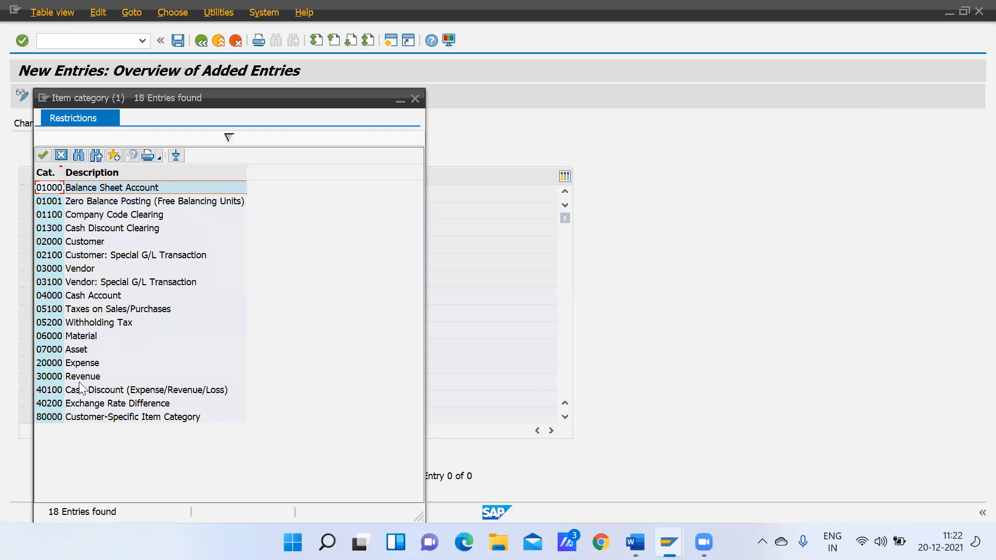
double_click(92, 268)
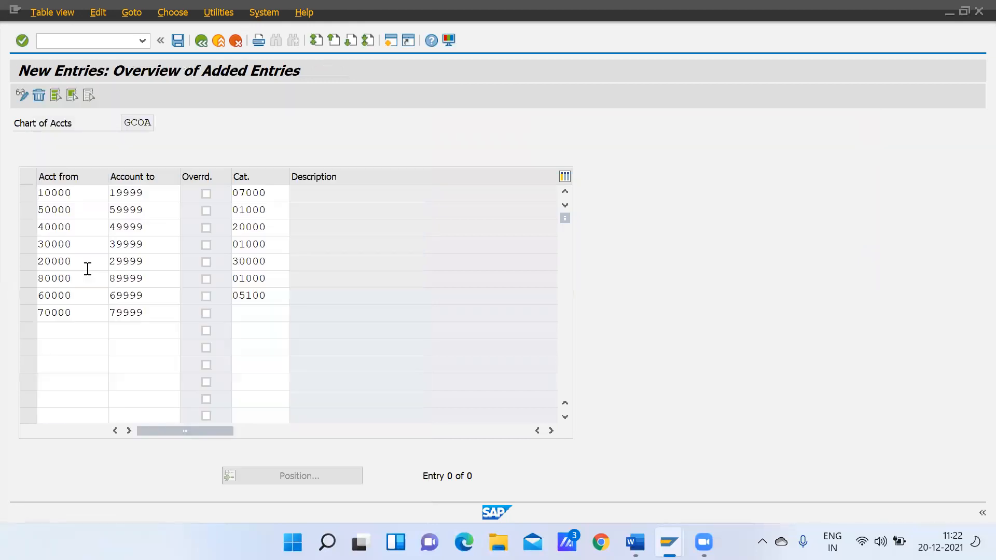
click(178, 41)
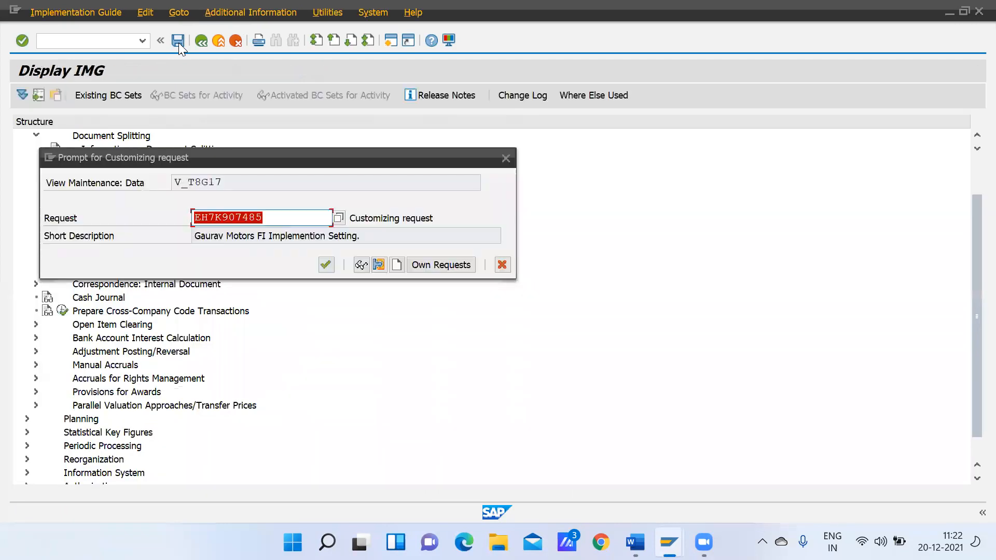
click(324, 265)
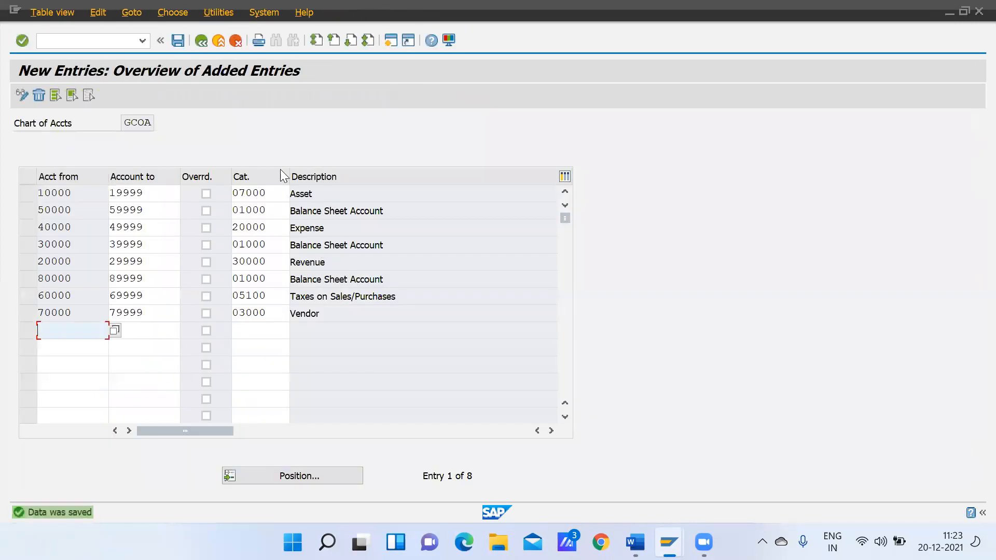
click(202, 38)
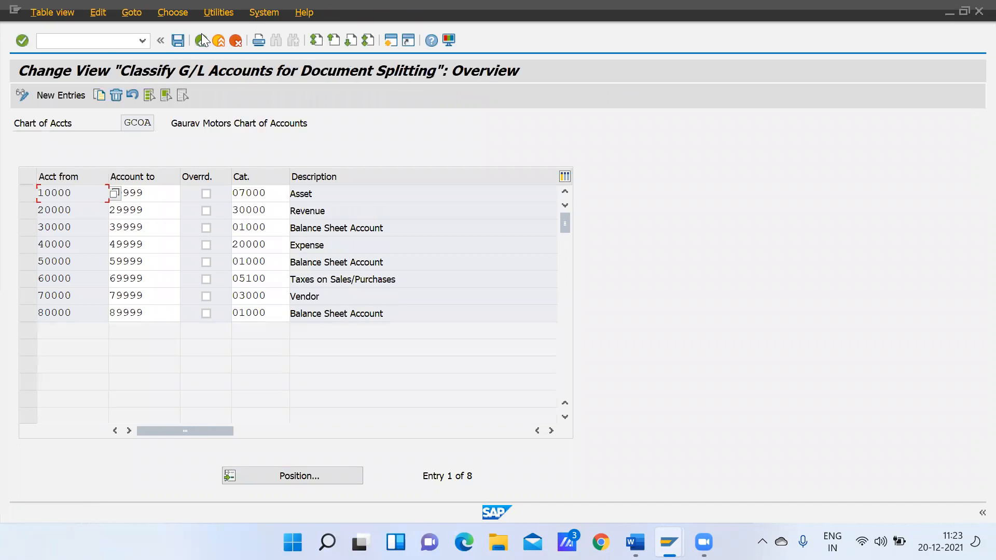
click(202, 38)
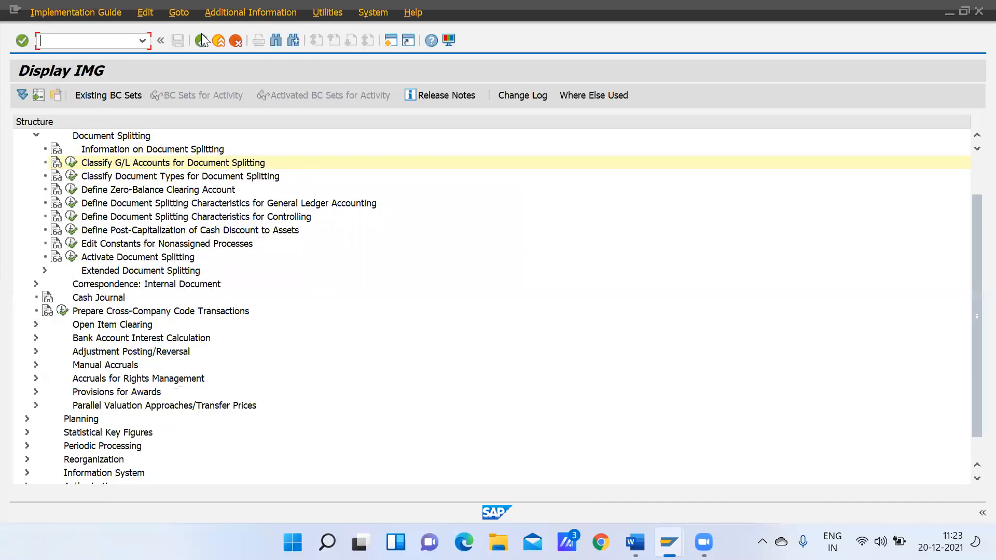
Check the business transaction and variant assigned to document type SA in the document type classification for document splitting
click(72, 177)
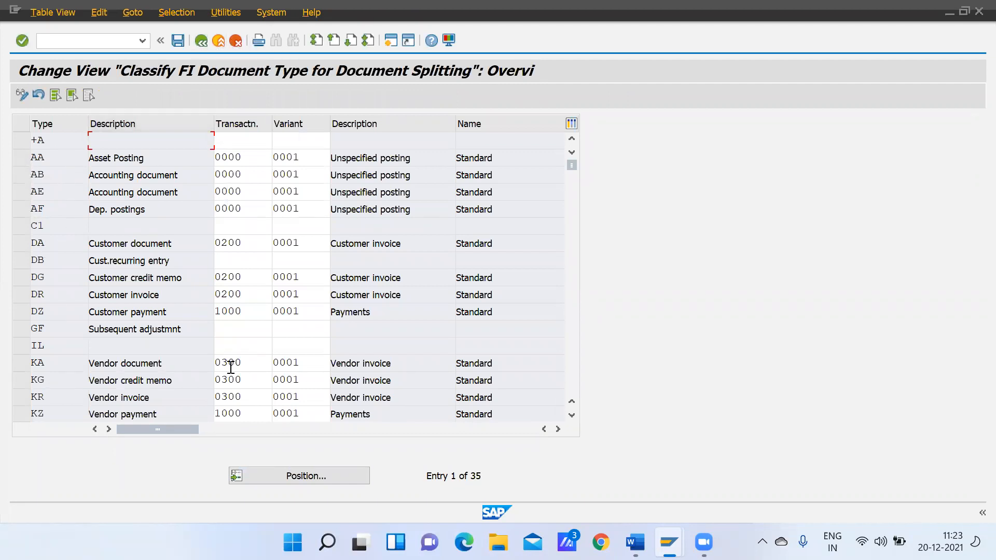
click(288, 473)
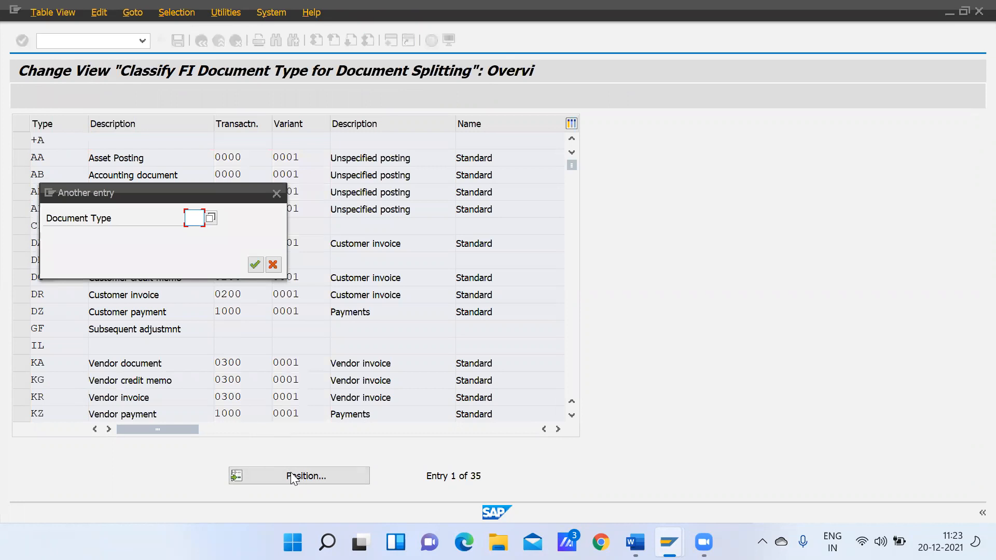
text(SA)
key(Return)
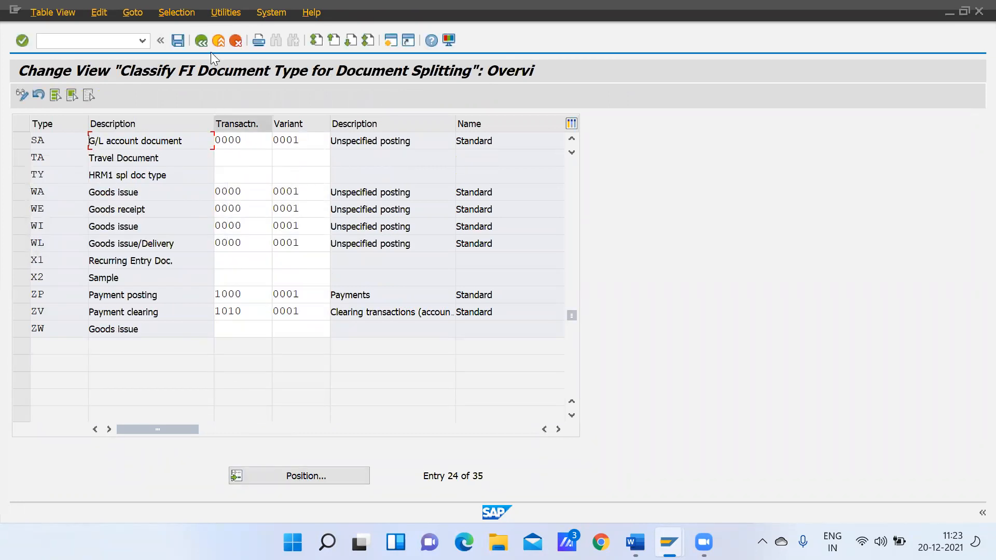
click(202, 39)
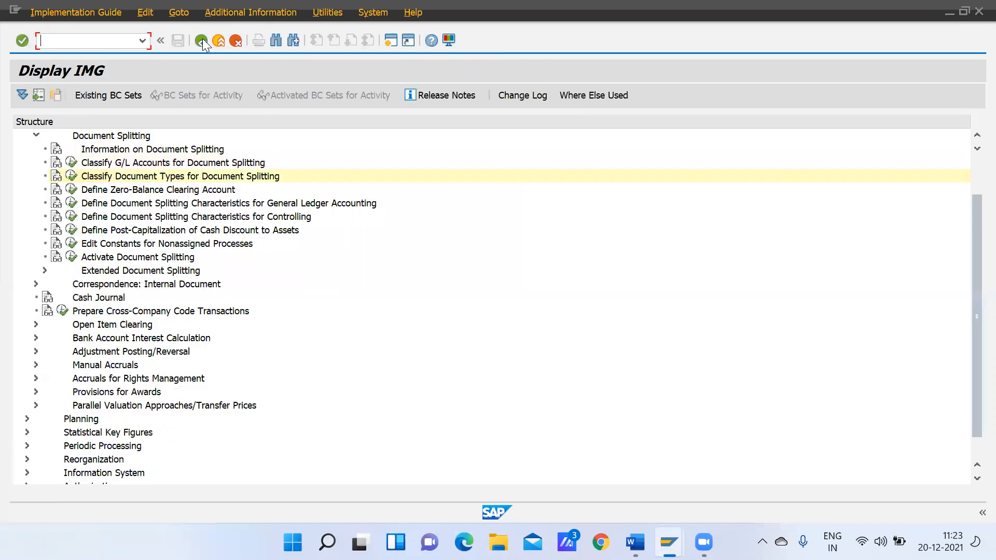
In the zero-balance clearing account settings, open the accounts of account key 000 for chart of accounts GCOA
click(71, 189)
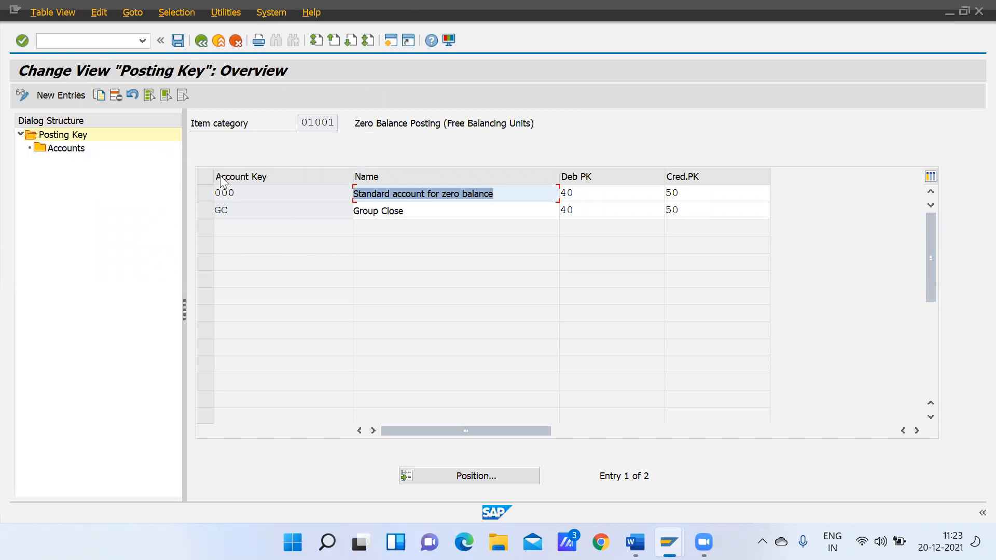
click(203, 195)
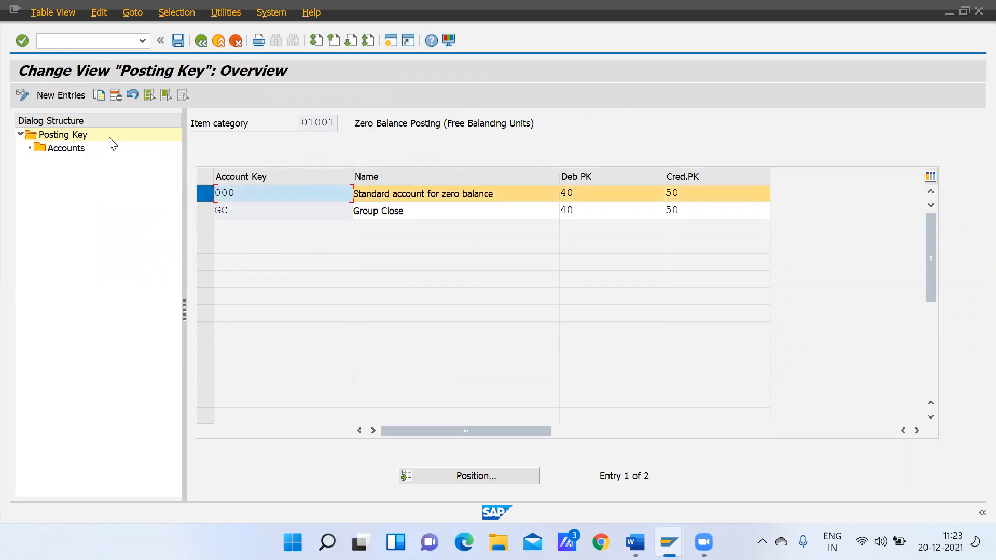
double_click(72, 150)
text(gcoa)
key(Return)
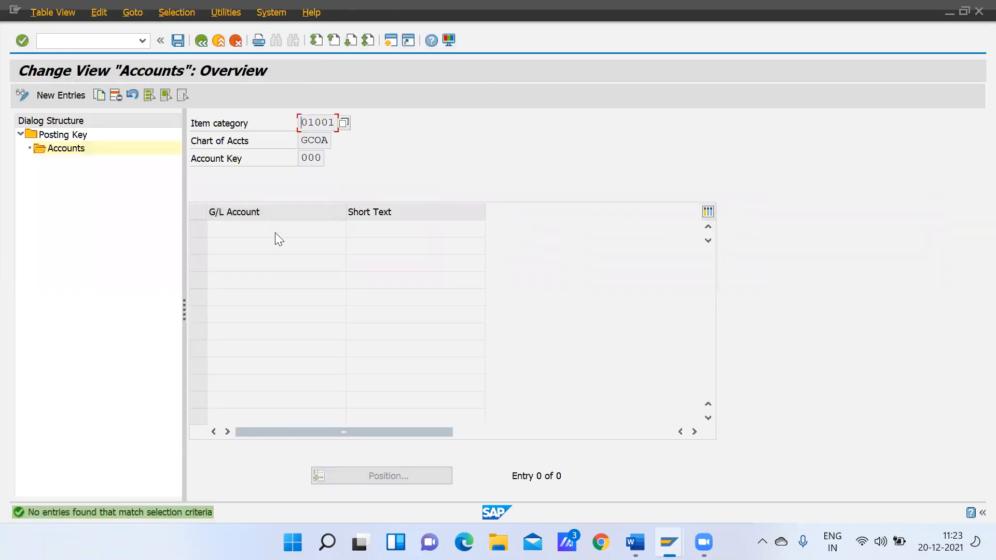
Open FS00 in a new session and copy G/L account 10006 GR/IR Clearing Ac to new account 10007 in company code GMOT
click(396, 39)
text(f)
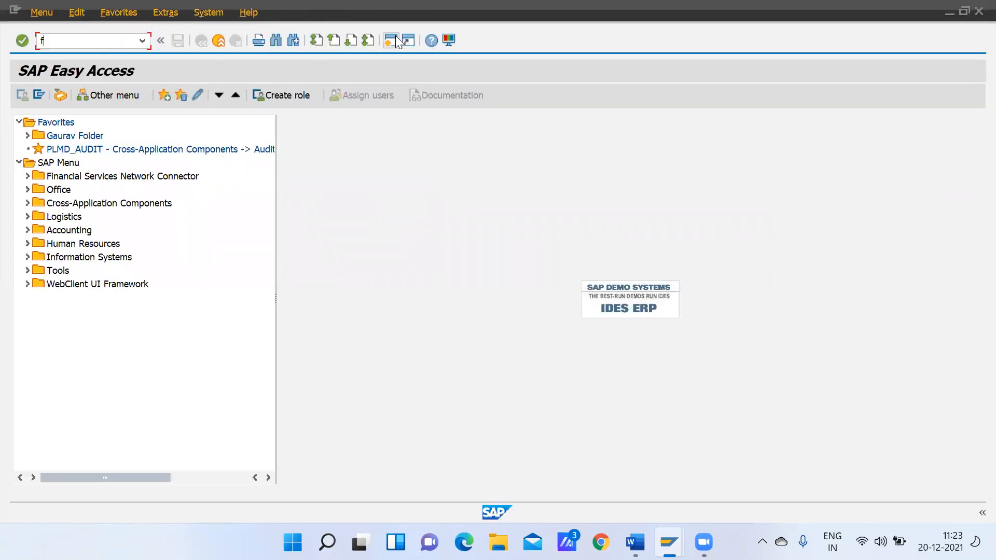
text(s00)
key(Return)
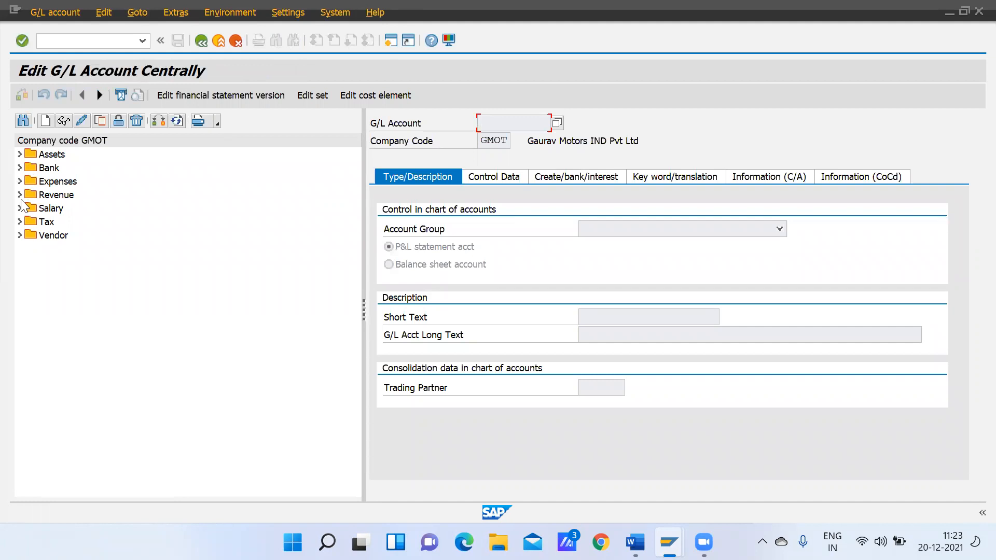
click(20, 154)
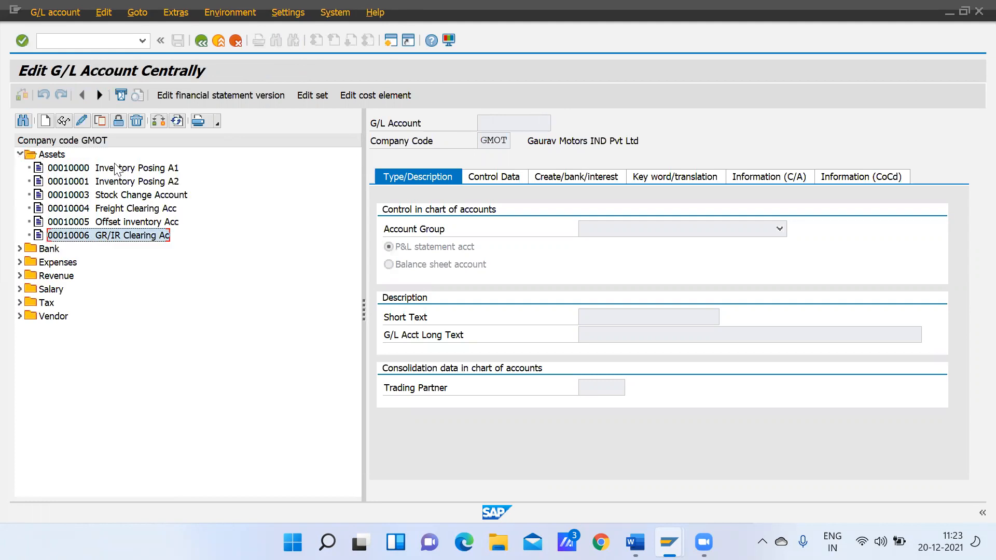
click(102, 120)
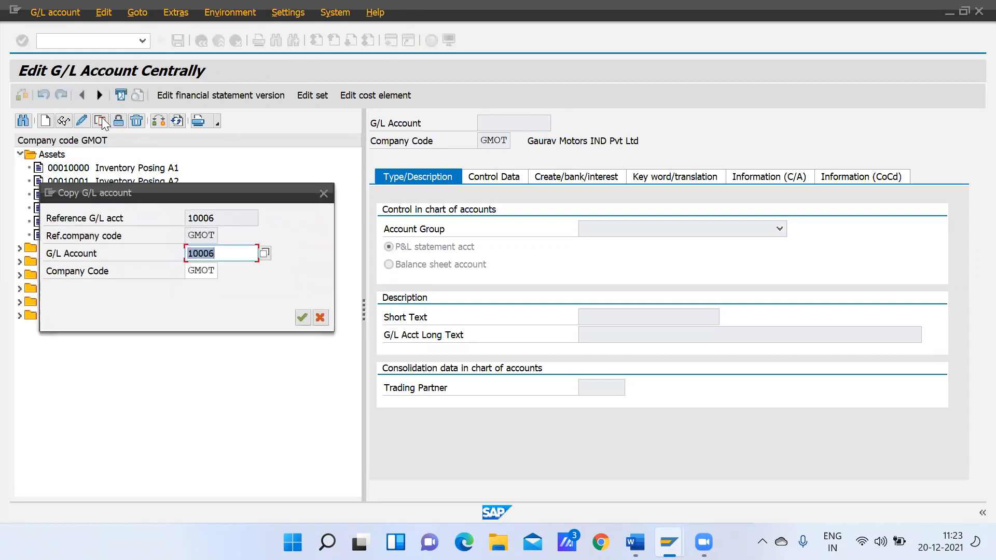
key(End)
key(BackSpace)
text(7)
click(299, 319)
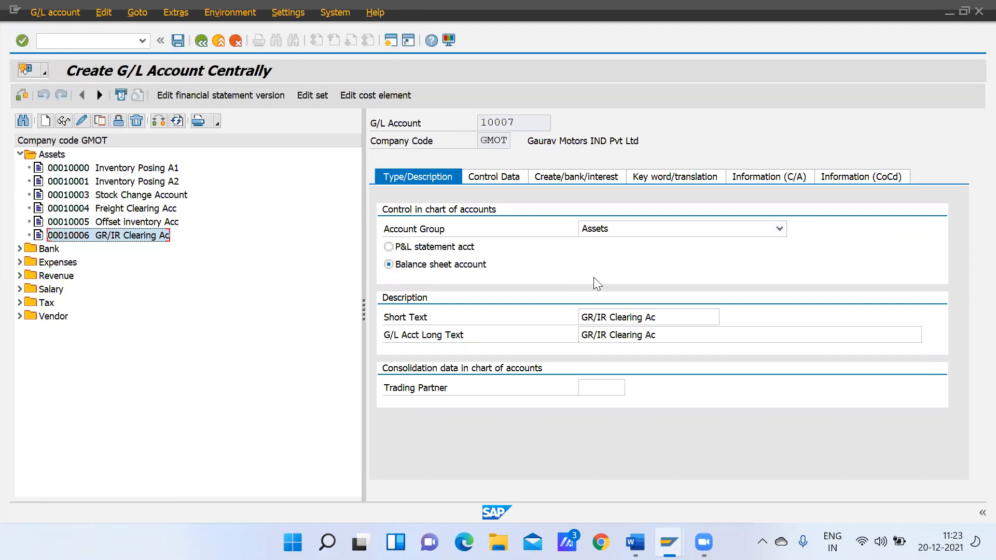
Replace both the short text and the long text of account 10007 with "Zero Balance Accoun"
click(664, 318)
key(BackSpace)
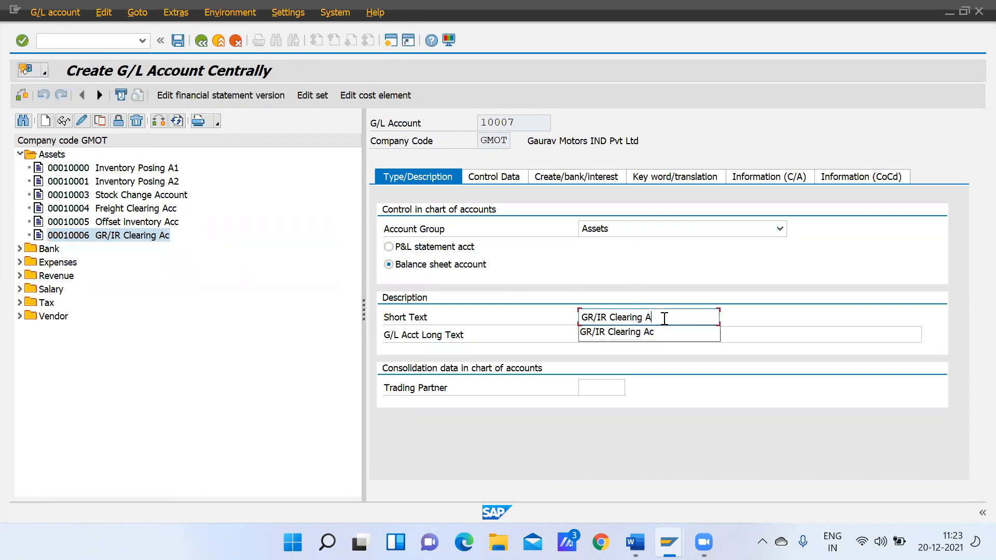
key(BackSpace)
key(BackSpace)
key(BackSpace)
key(BackSpace)
key(BackSpace)
key(BackSpace)
key(BackSpace)
key(BackSpace)
key(BackSpace)
key(BackSpace)
key(BackSpace)
key(BackSpace)
key(BackSpace)
key(BackSpace)
text(Zero  Balance Acc)
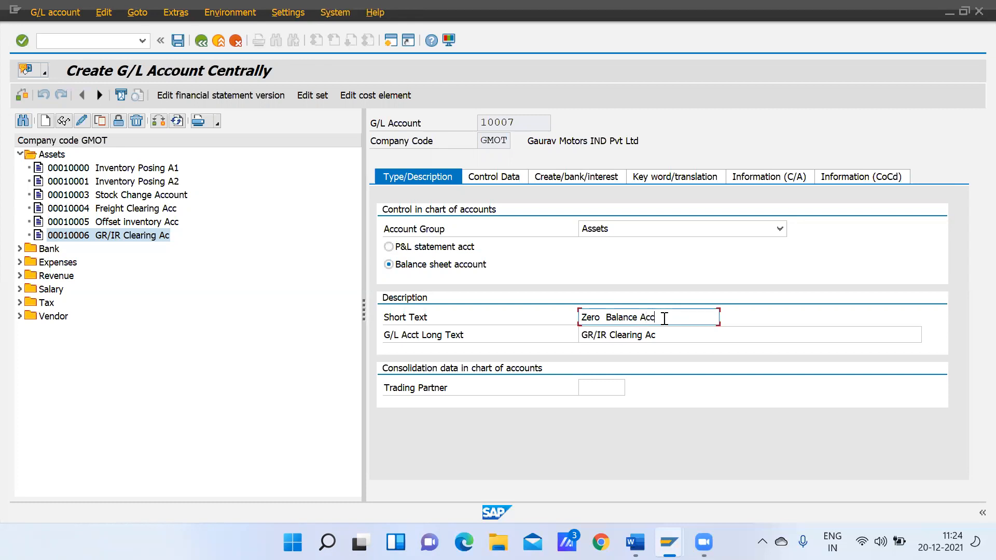
key(ctrl+a)
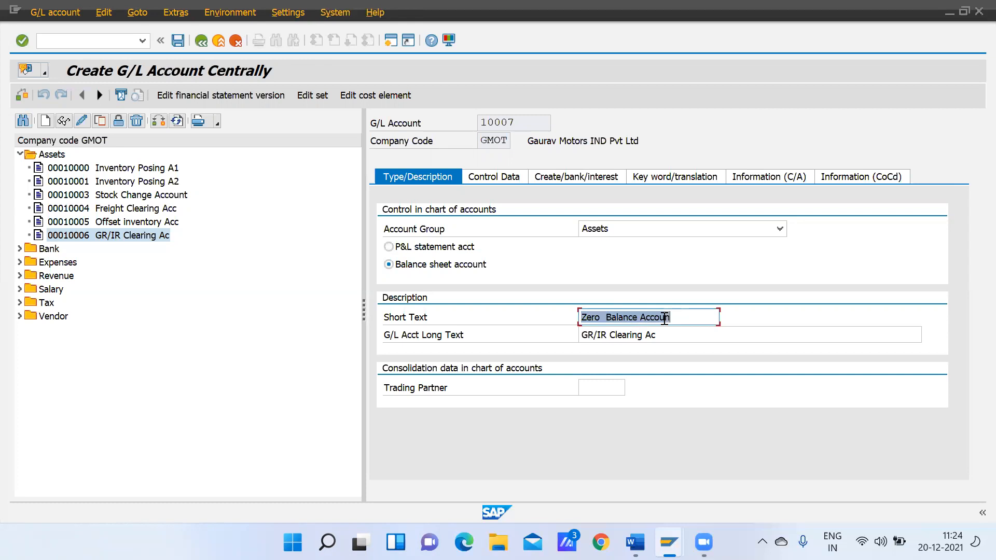
key(Tab)
key(ctrl+v)
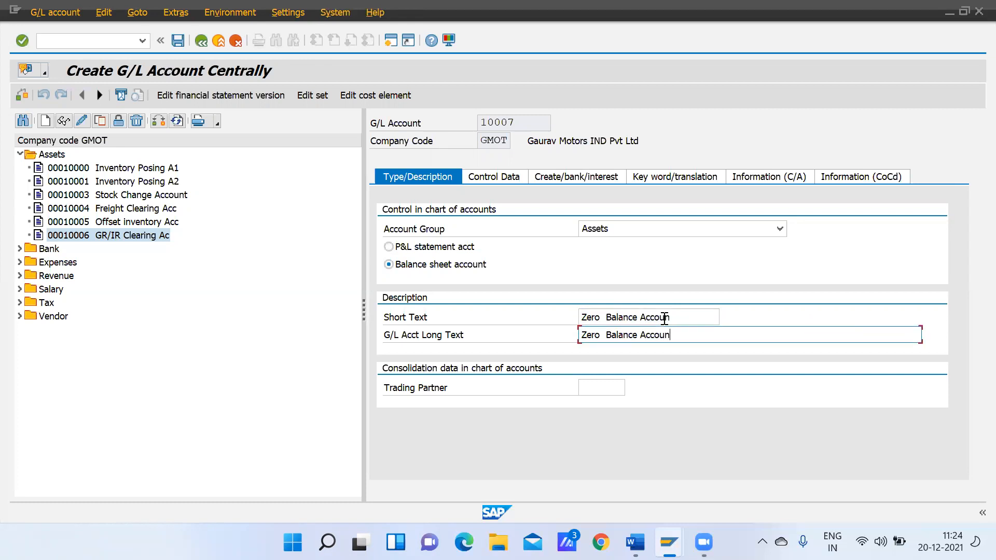
Review the control data of account 10007, set its field status group to G001 and save the account
click(476, 176)
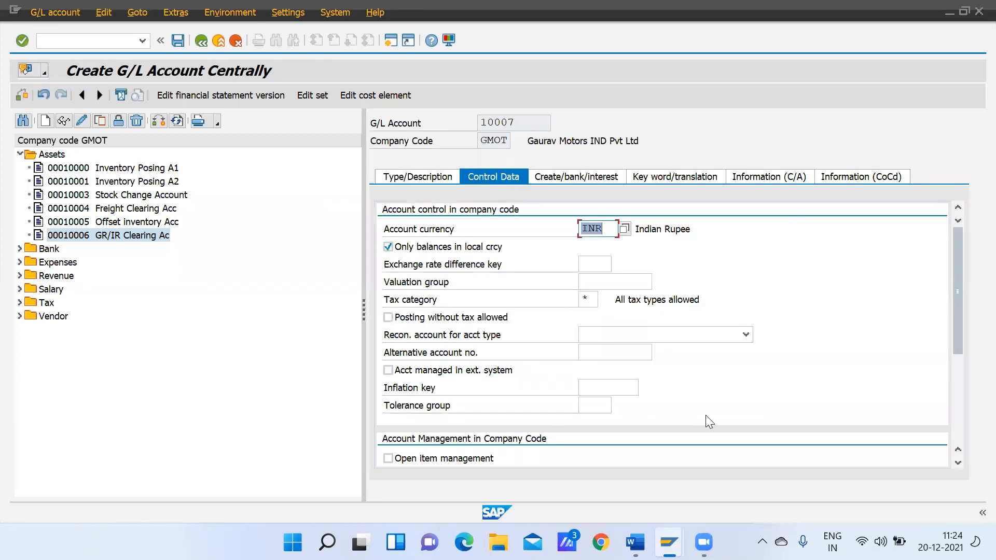
click(958, 413)
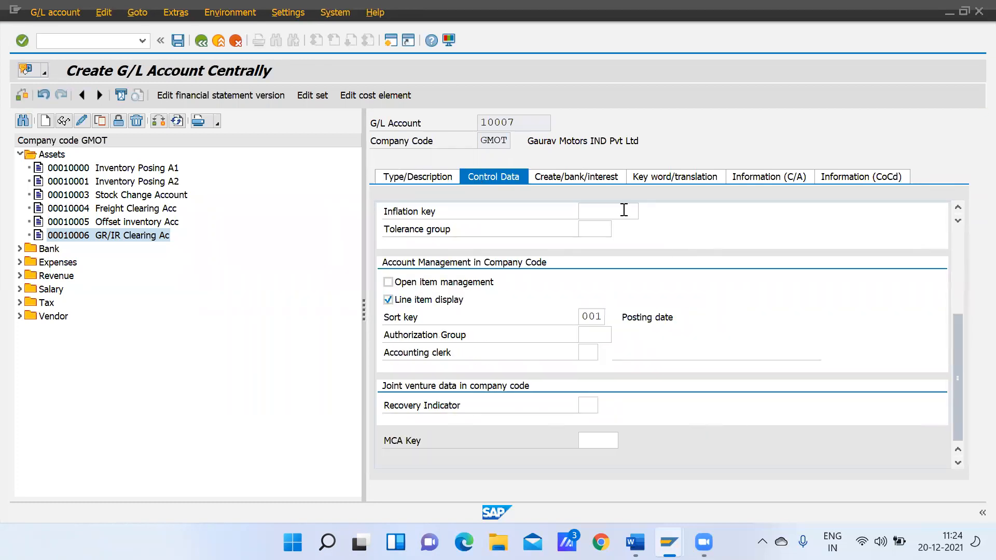
click(583, 176)
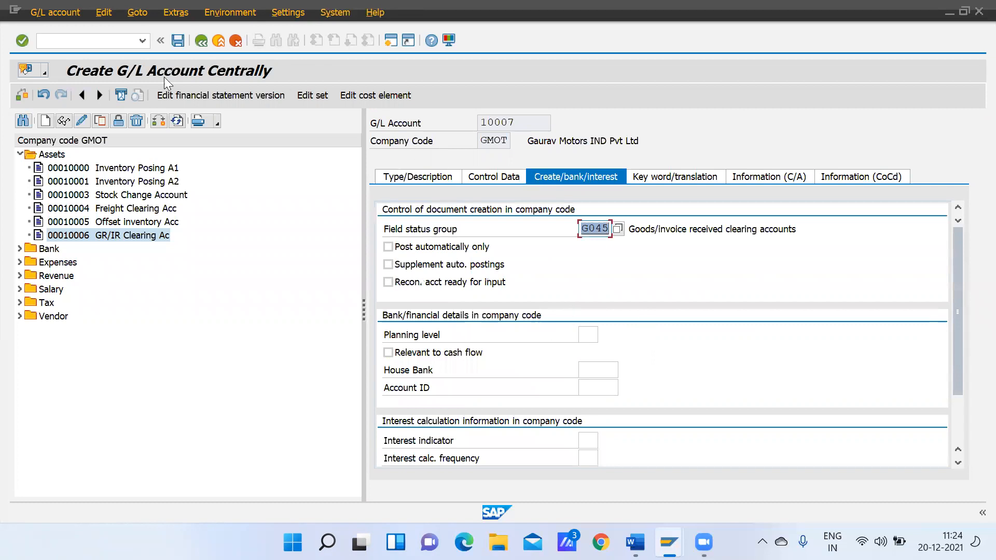
text(g001)
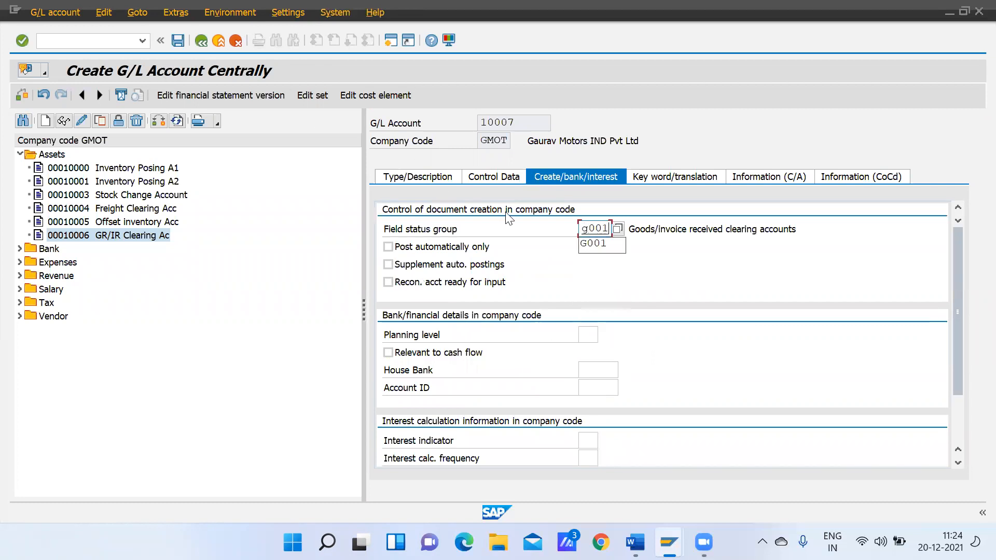
click(178, 42)
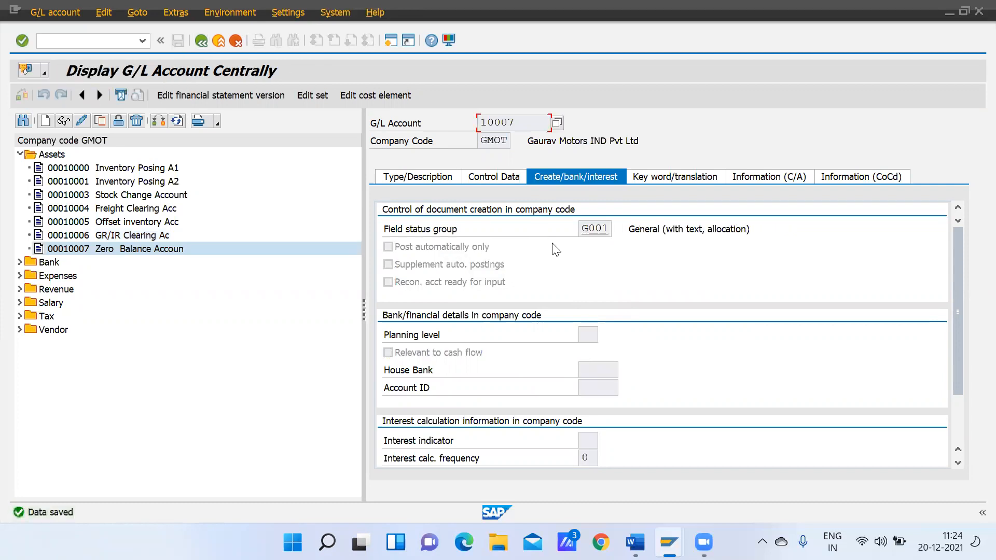
Copy the new account's number, return to the zero-balance accounts session and add G/L account 10007 as a new entry for account key 000
drag(518, 123, 460, 119)
key(ctrl+c)
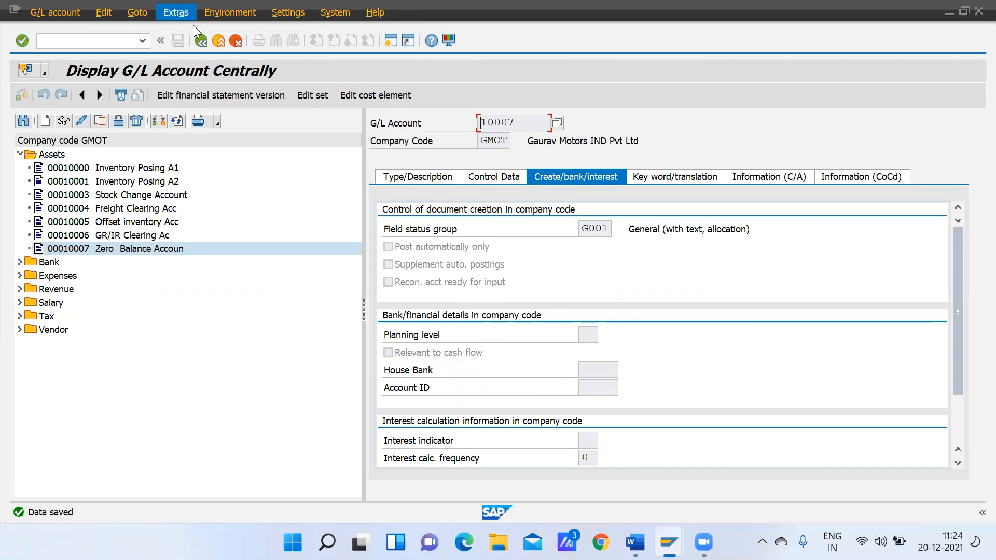
click(201, 40)
mouse_move(669, 542)
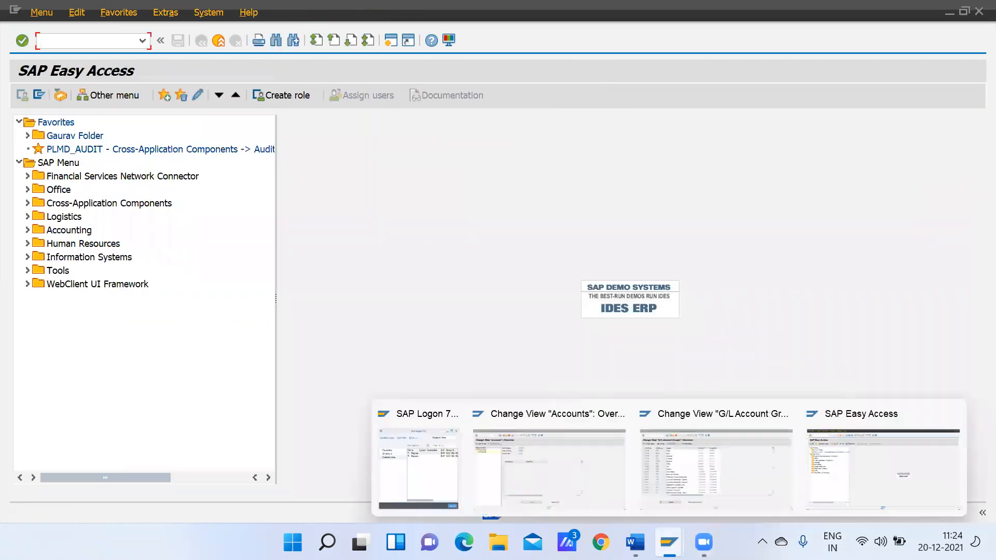
click(671, 488)
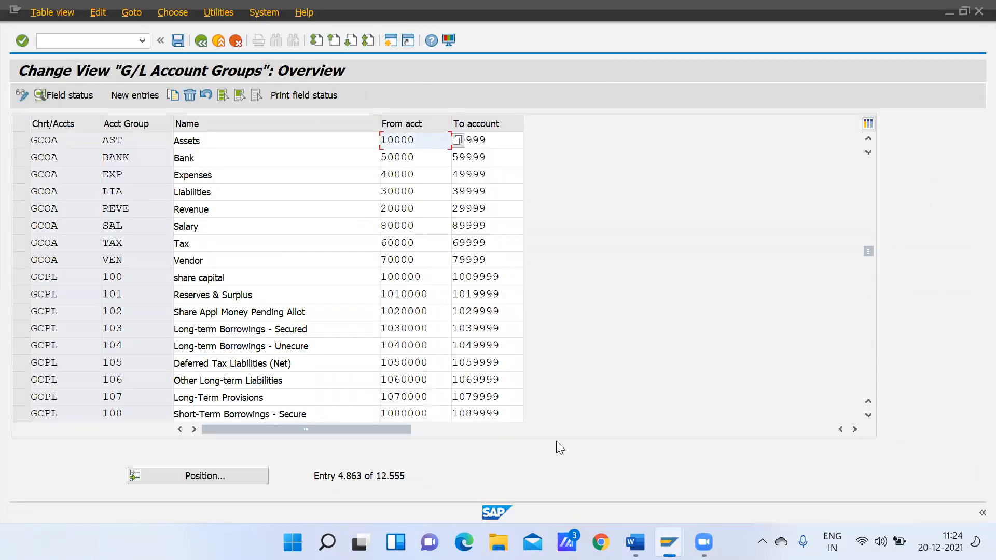
mouse_move(634, 542)
mouse_move(668, 542)
click(551, 472)
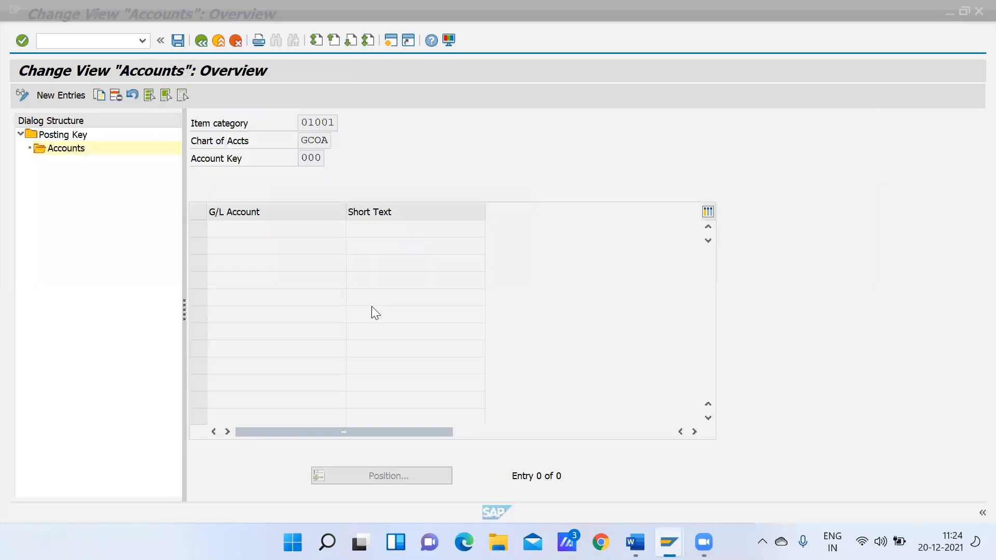
click(75, 94)
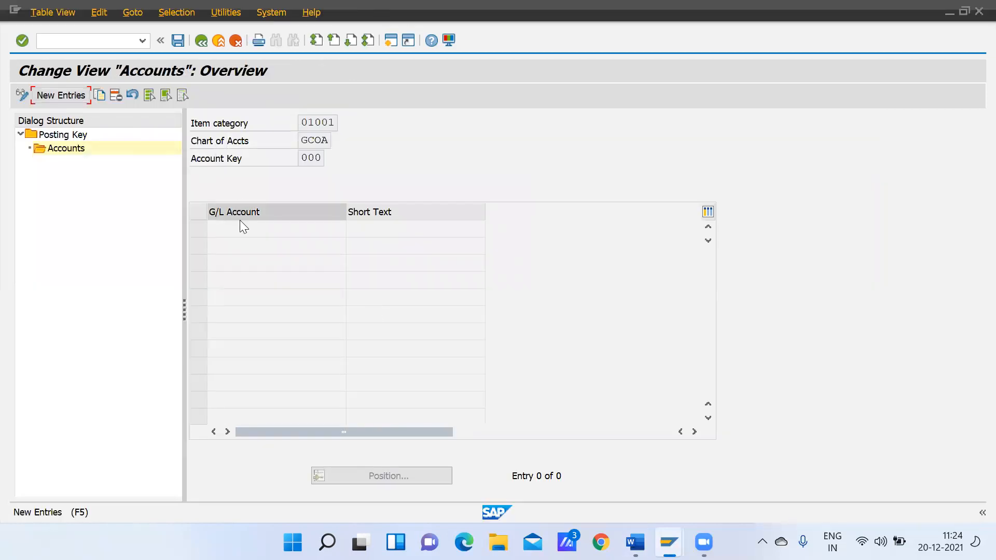
click(65, 95)
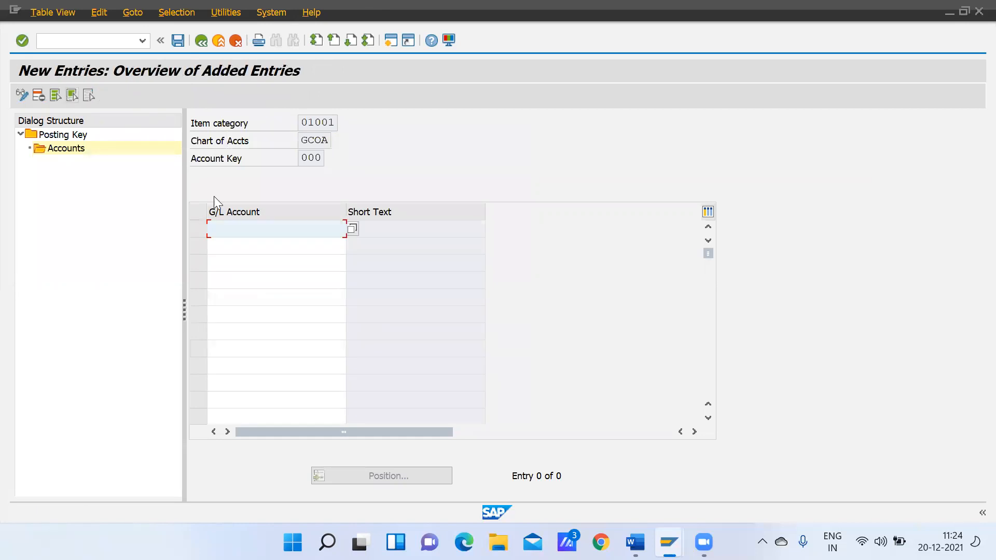
text(10007)
key(Return)
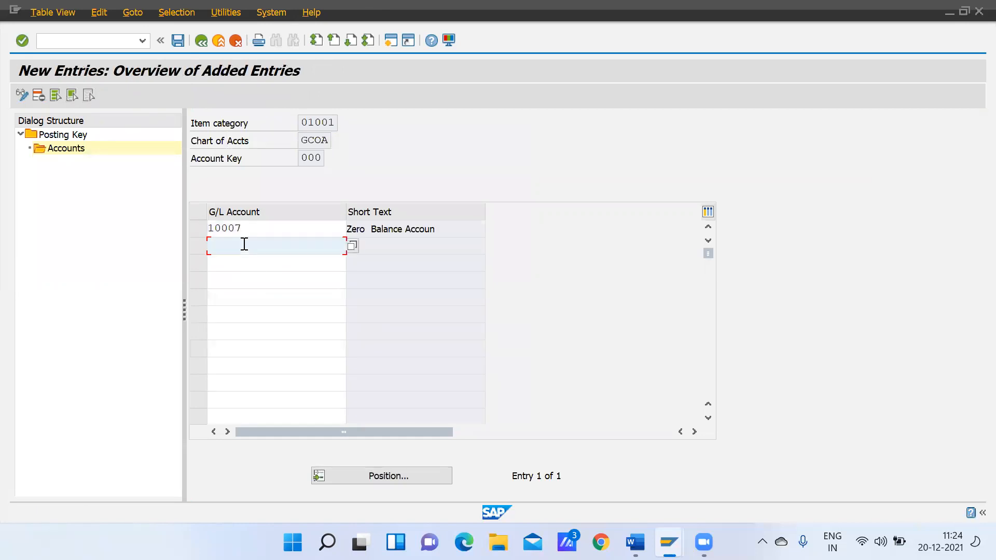
Save the G/L account assignment for account key 000 and return to the posting key overview of item category 01001
click(177, 40)
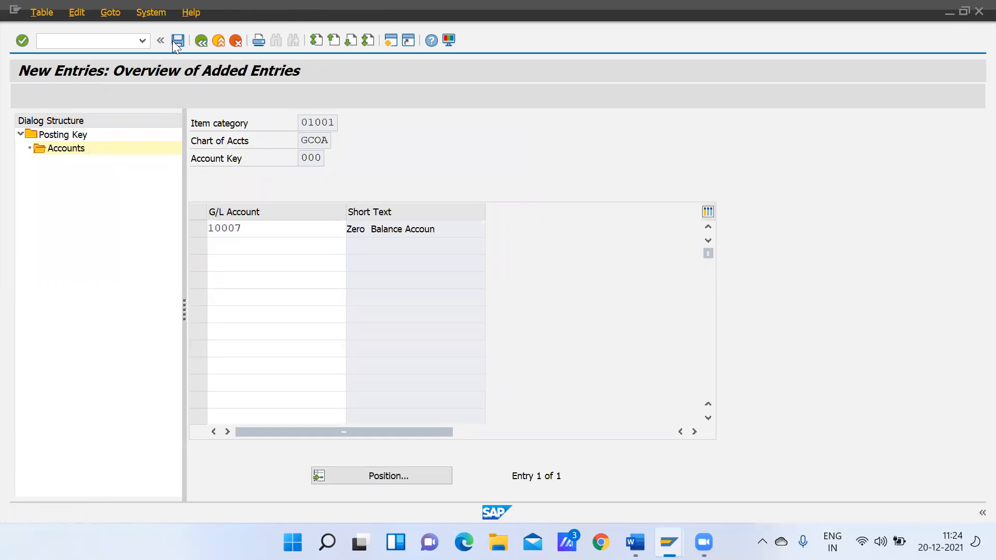
click(326, 265)
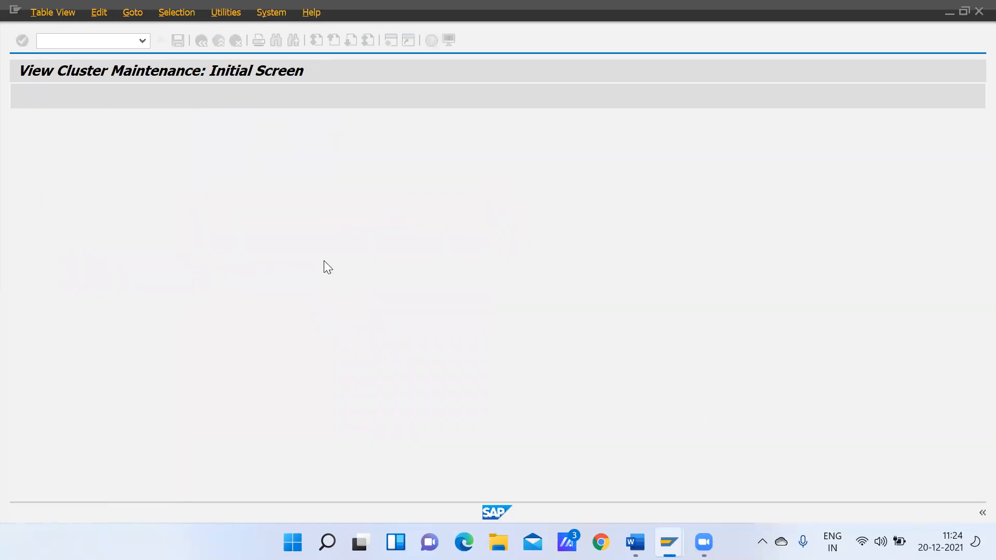
click(203, 43)
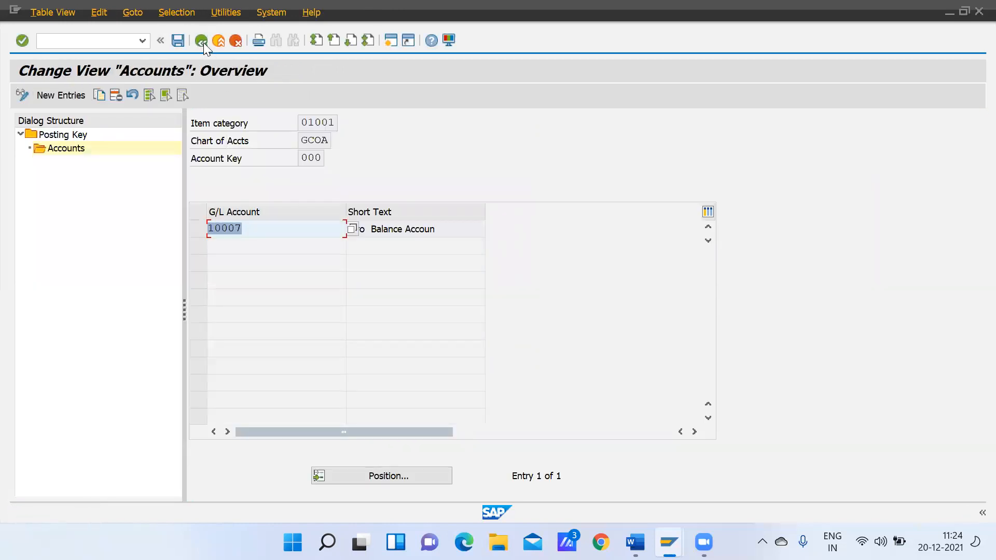
click(200, 41)
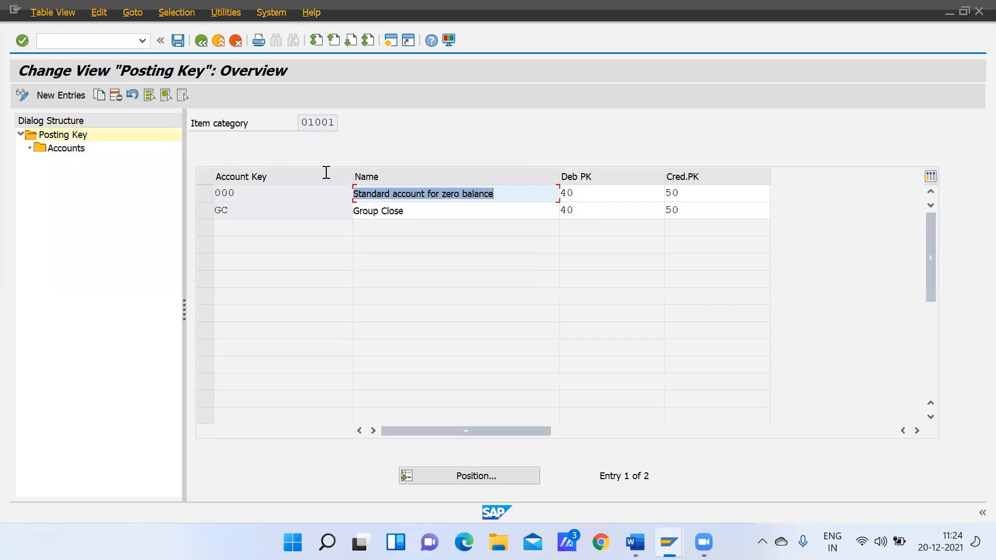
Try to open the accounts of account key GC (Group Close), and leave the zero-balance settings for the implementation guide
click(242, 215)
click(207, 208)
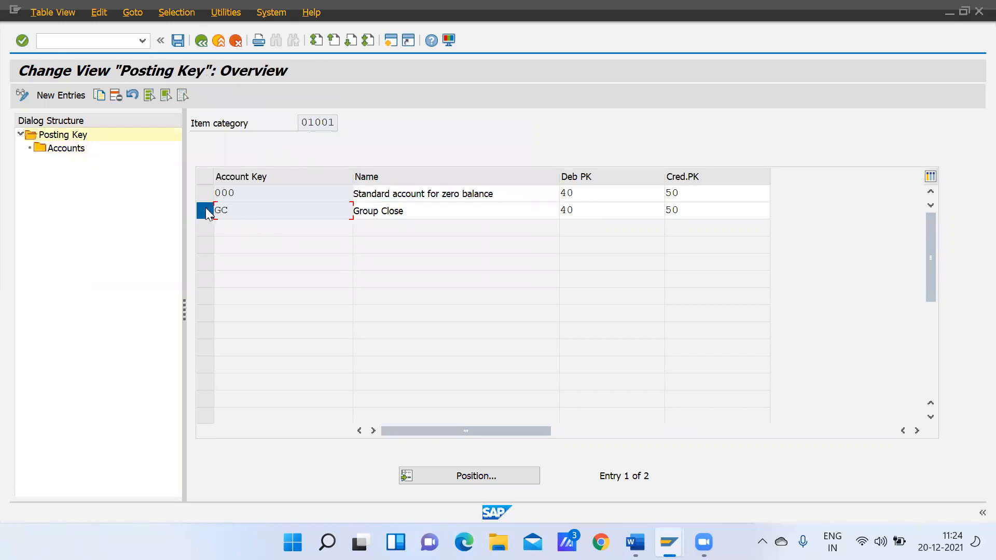
double_click(67, 151)
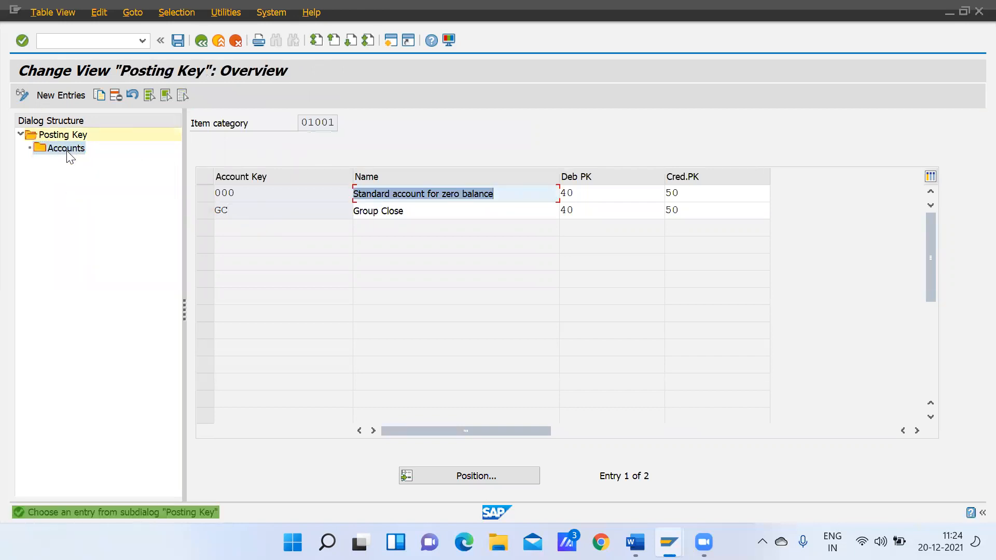
click(202, 41)
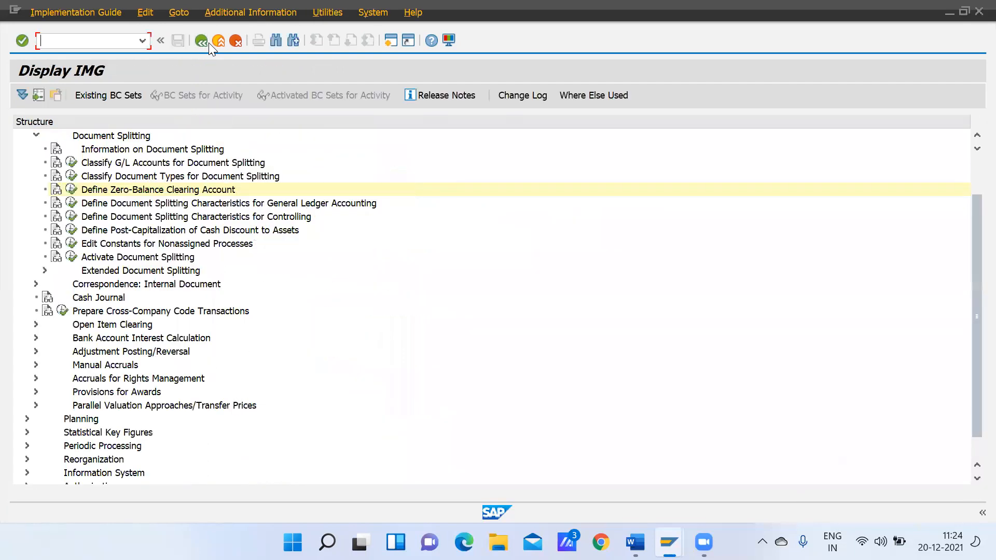
Review the document splitting characteristics for General Ledger Accounting and return to the implementation guide
click(89, 203)
click(71, 202)
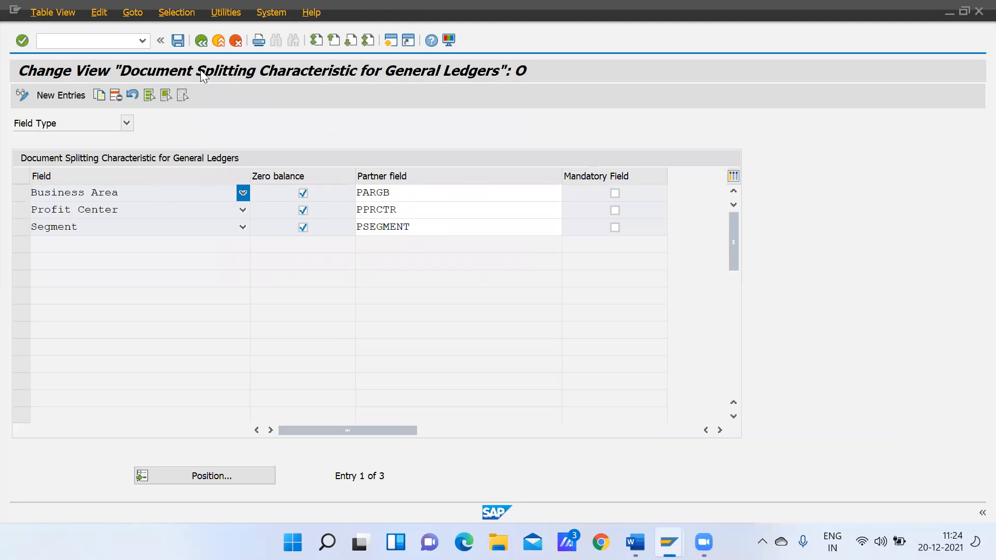
click(202, 40)
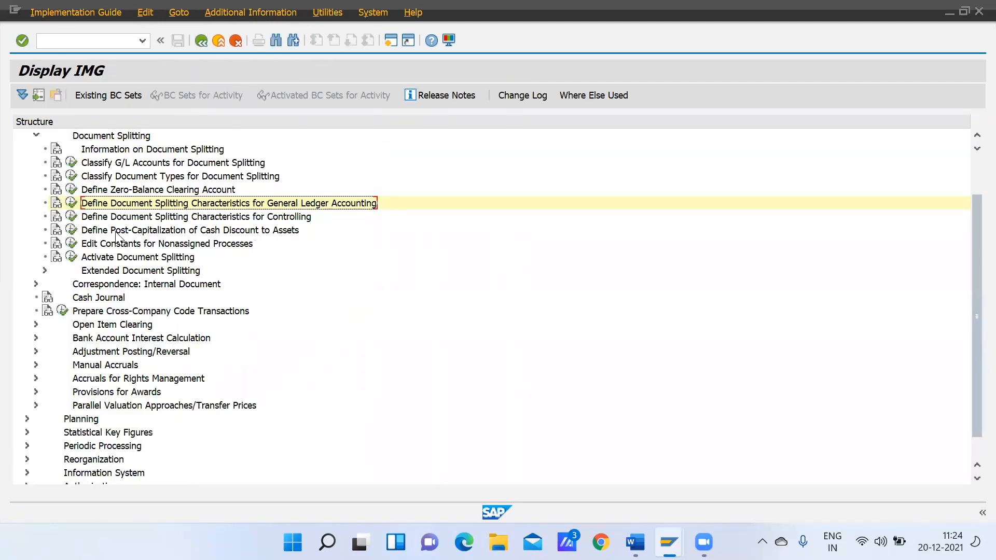
Open Activate Document Splitting and locate company code GMOT in the Deactivation per Company Code list to check its inactive setting
click(73, 258)
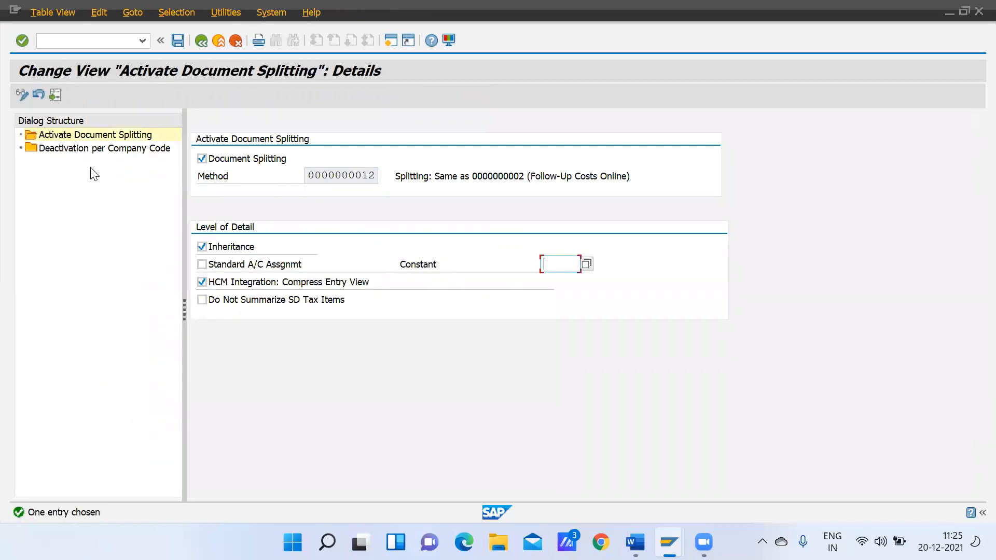
double_click(87, 148)
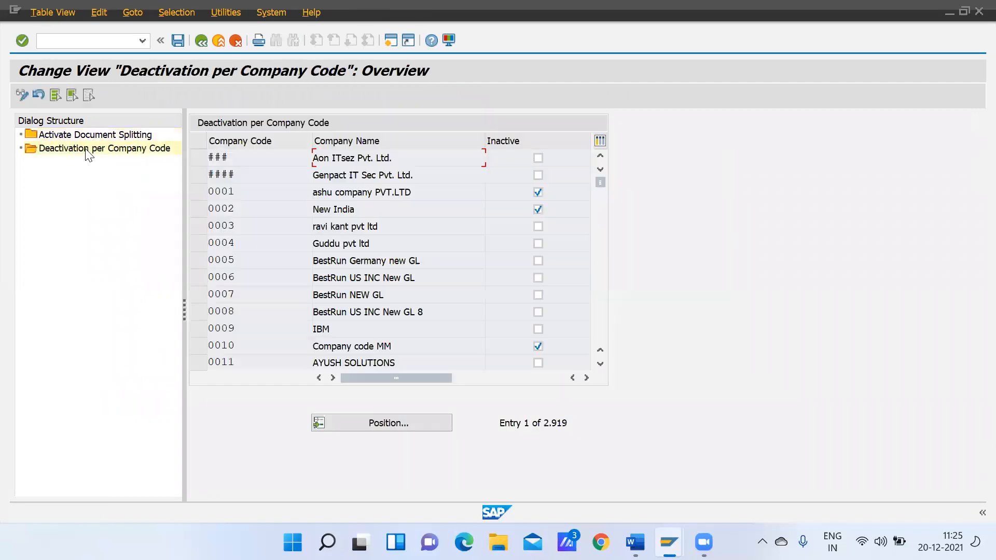
click(399, 423)
text(gmot)
key(Return)
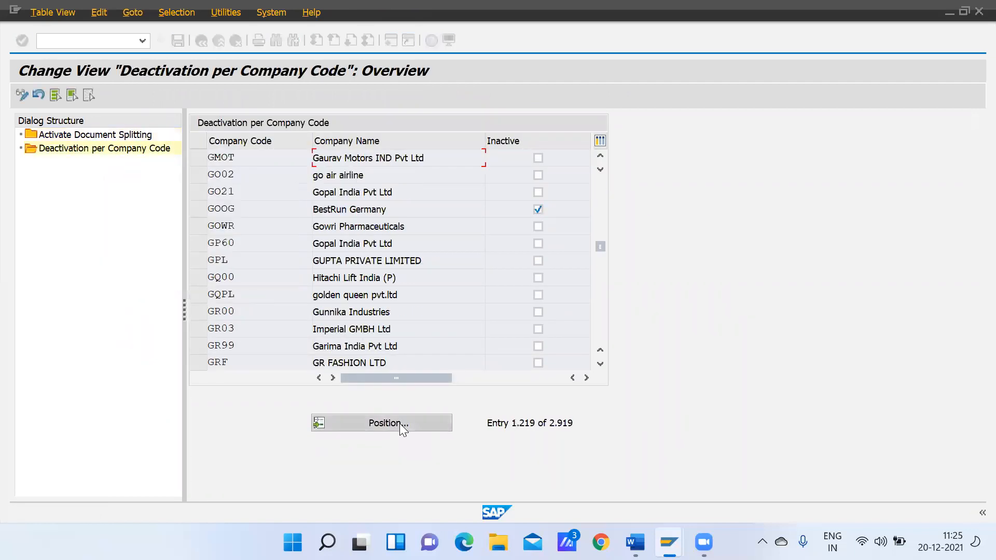
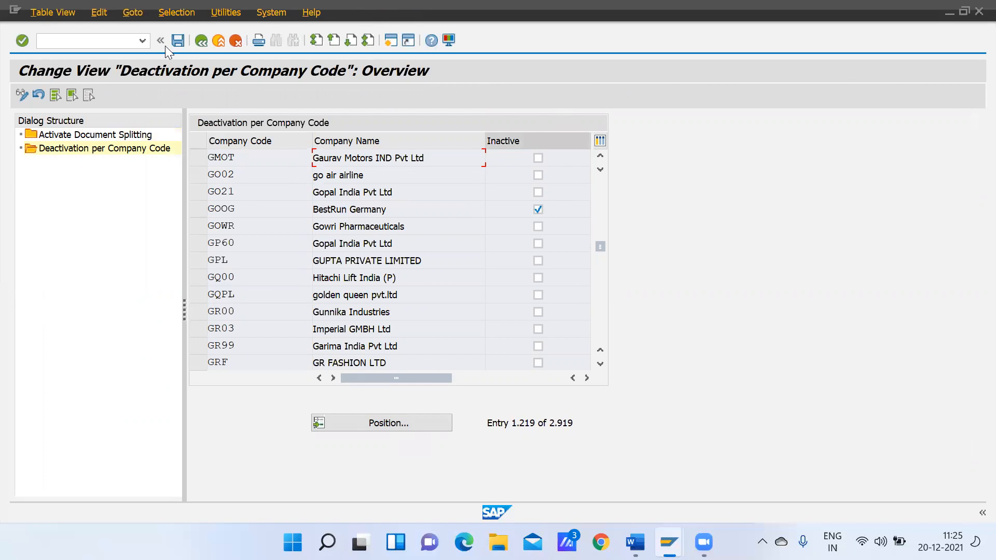
Leave the document splitting activation settings and the implementation guide, returning to the SAP Easy Access start screen
click(204, 40)
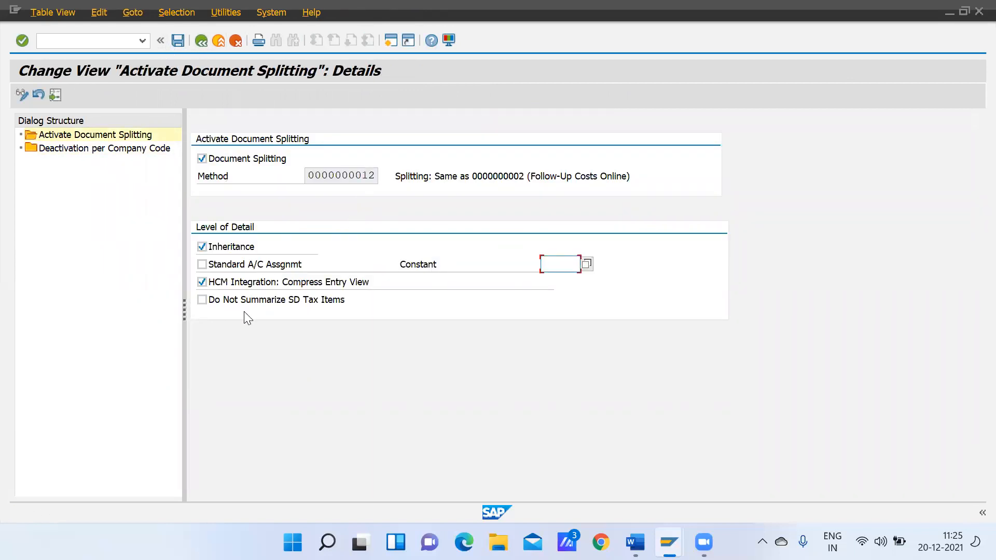
click(202, 43)
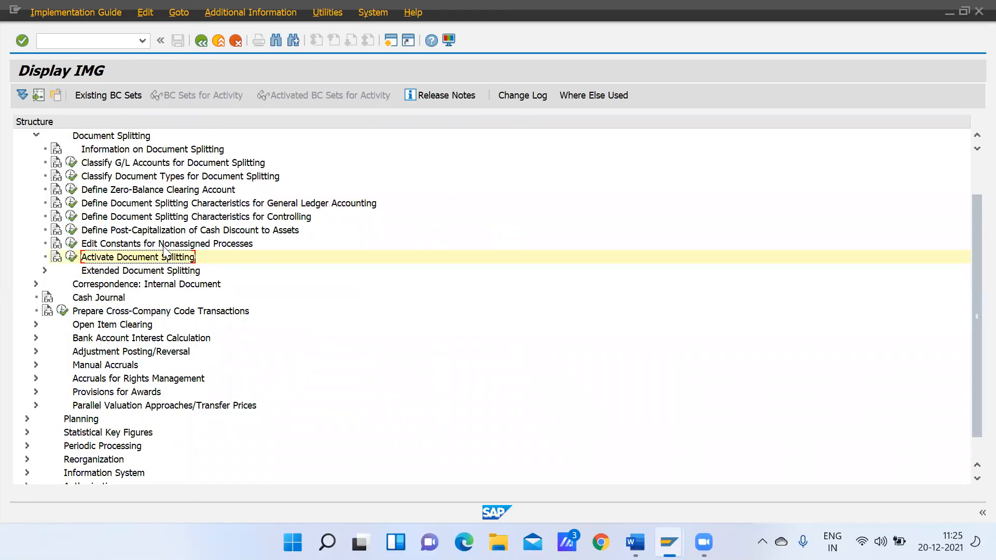
click(111, 40)
text(/n)
key(Return)
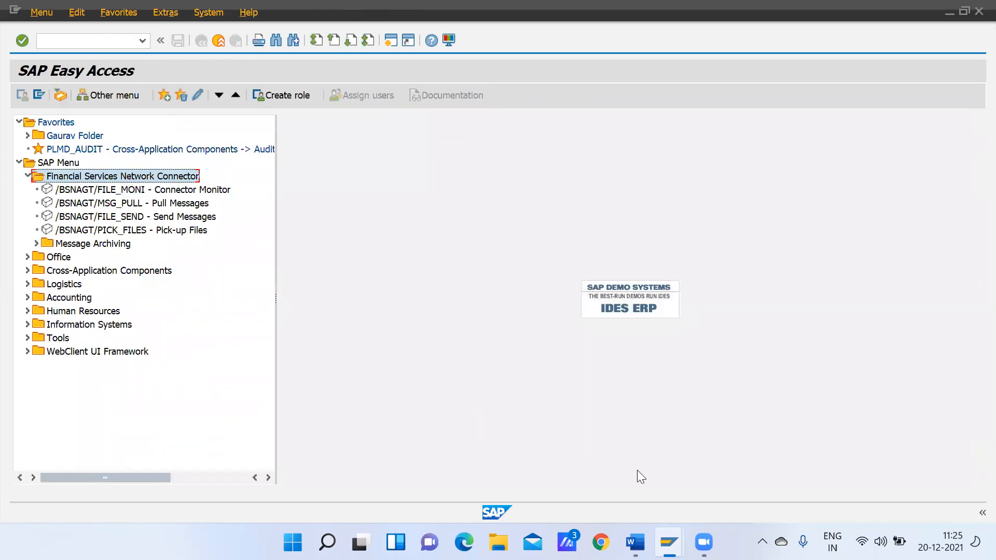
Start G/L account maintenance with FS00 in the other SAP session and expand the Expenses and Salary account groups
mouse_move(668, 542)
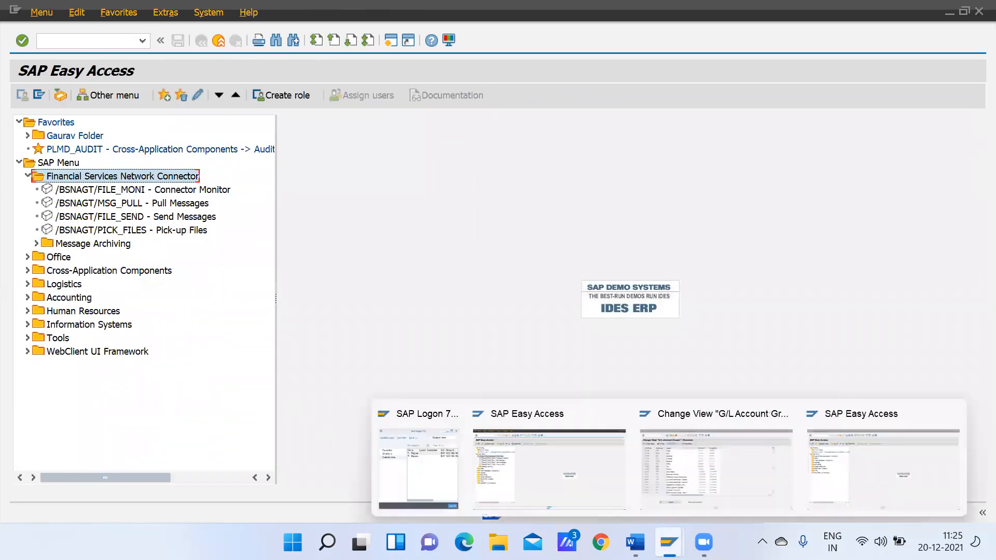
click(845, 467)
text(fs00)
key(Return)
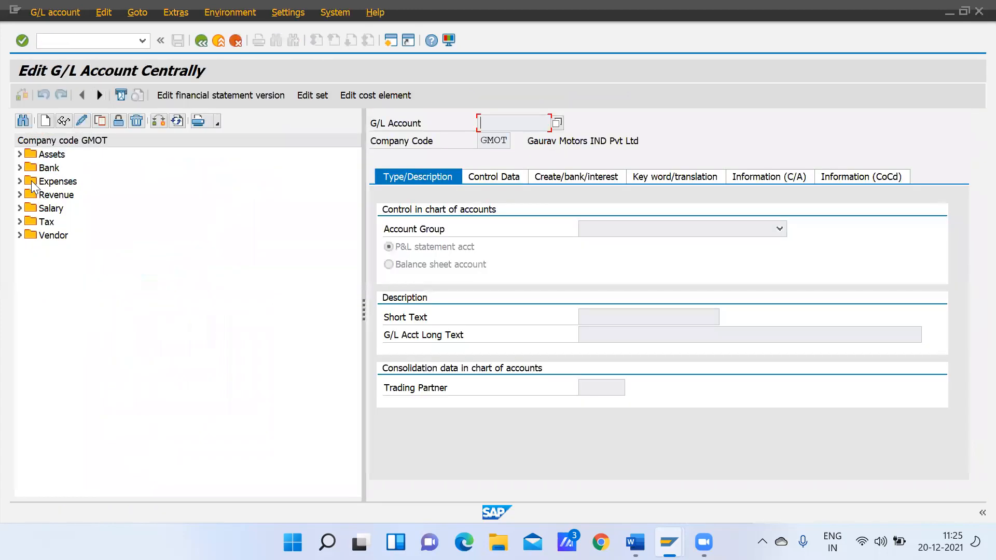
click(20, 181)
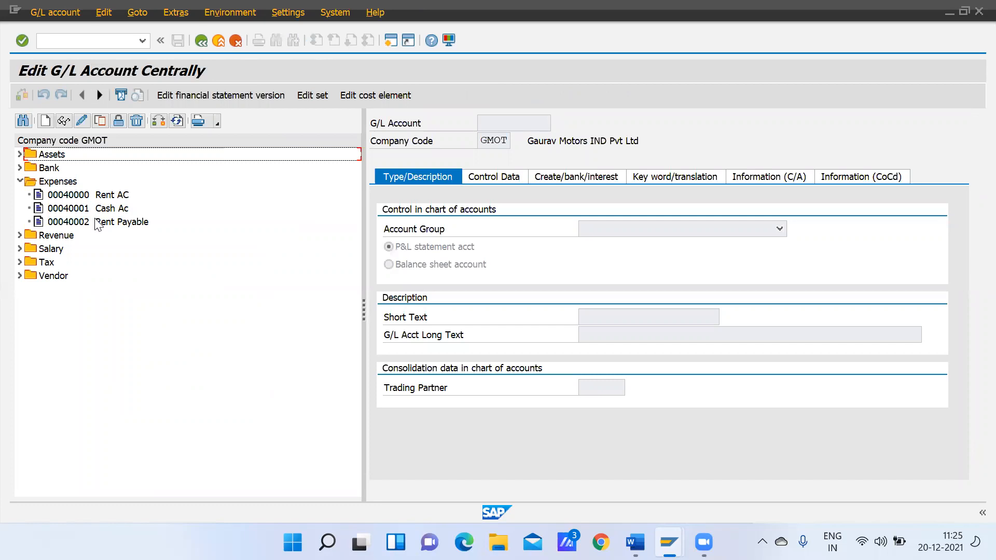
click(20, 248)
Open the Salary Ac account 80000 of company code GMOT and put it in change mode
click(71, 263)
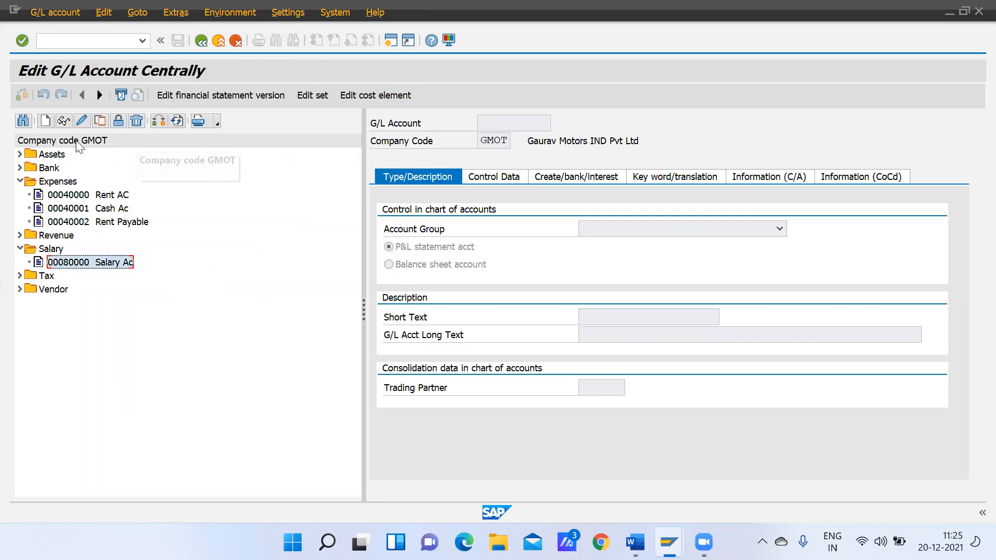
click(80, 121)
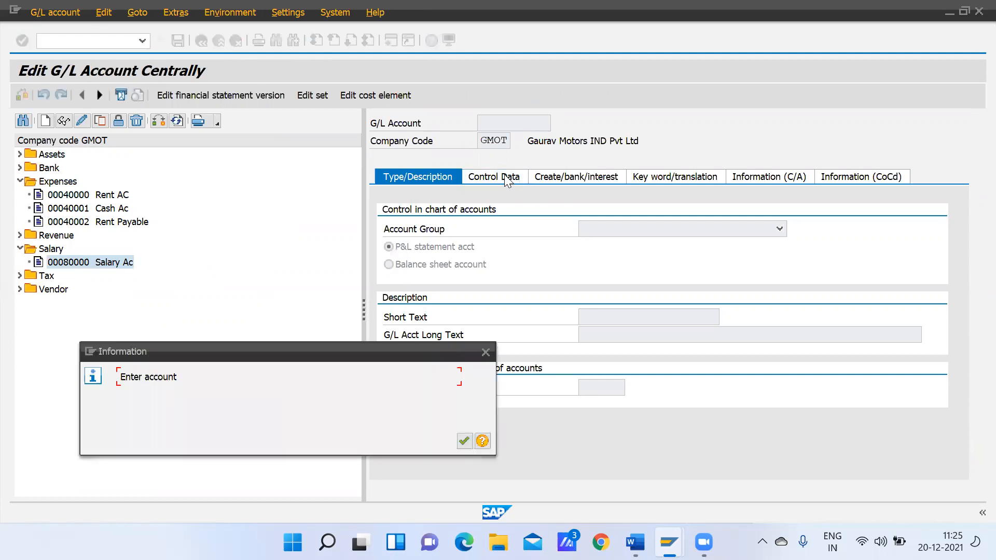
click(485, 352)
double_click(81, 264)
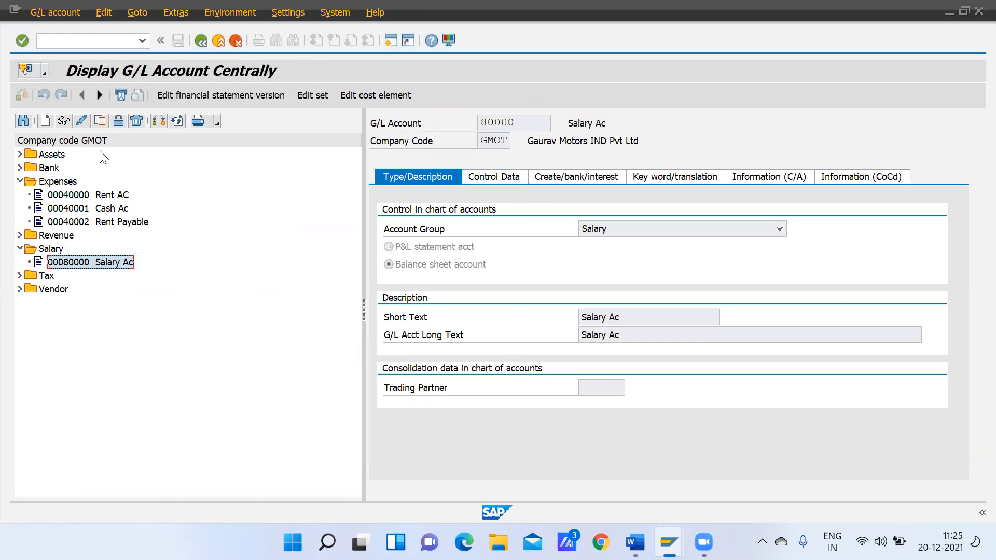
click(80, 120)
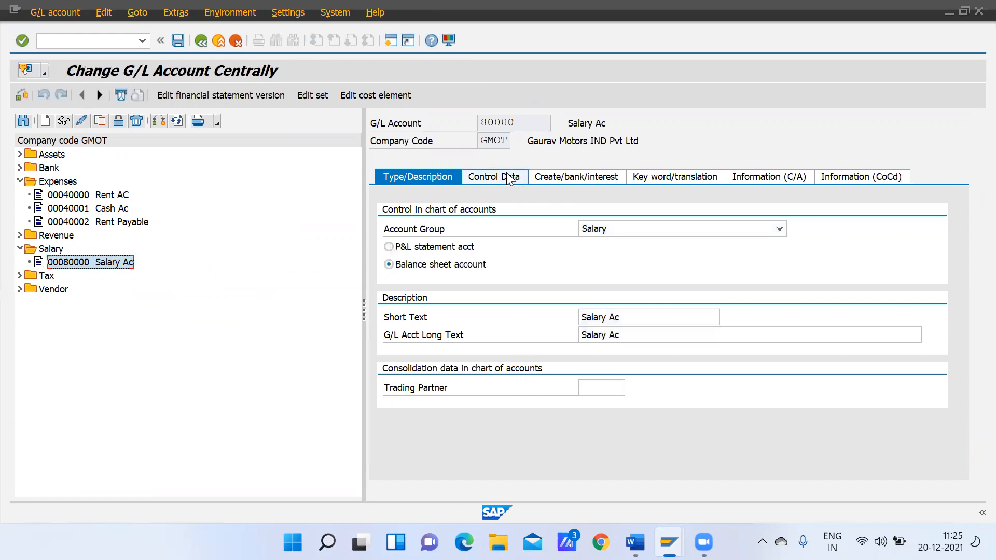
Turn off open item management in the control data of Salary Ac and save the account
click(507, 173)
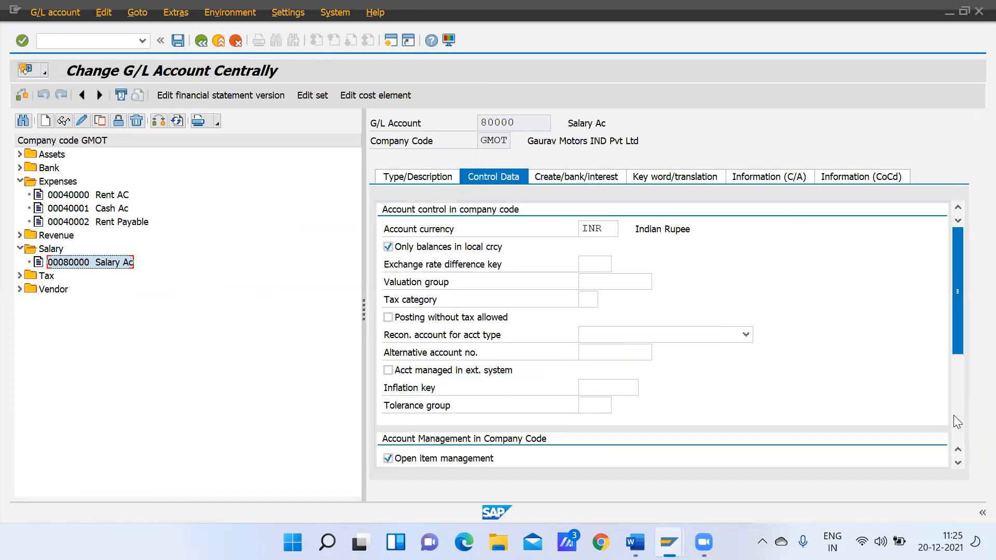
scroll(954, 415, down, 3)
click(388, 282)
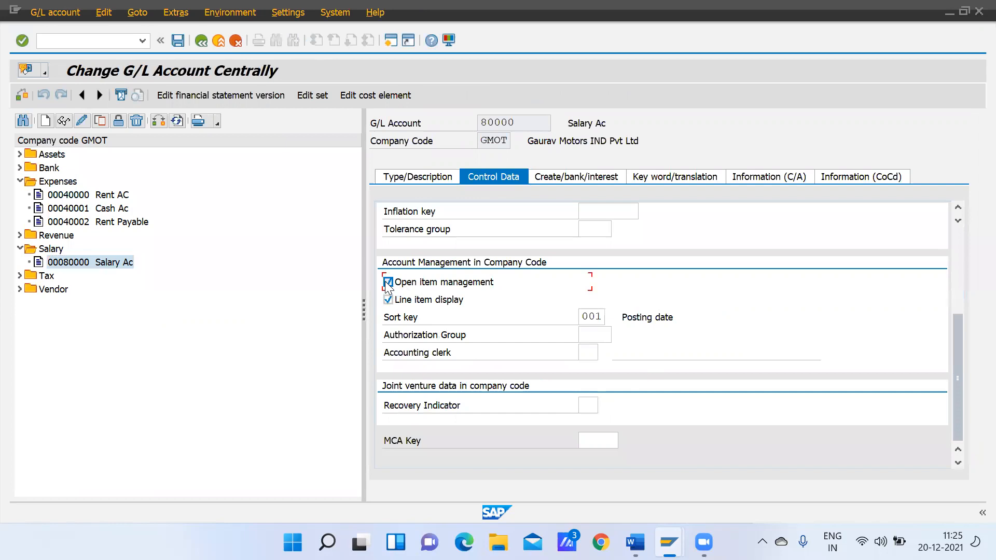
click(174, 43)
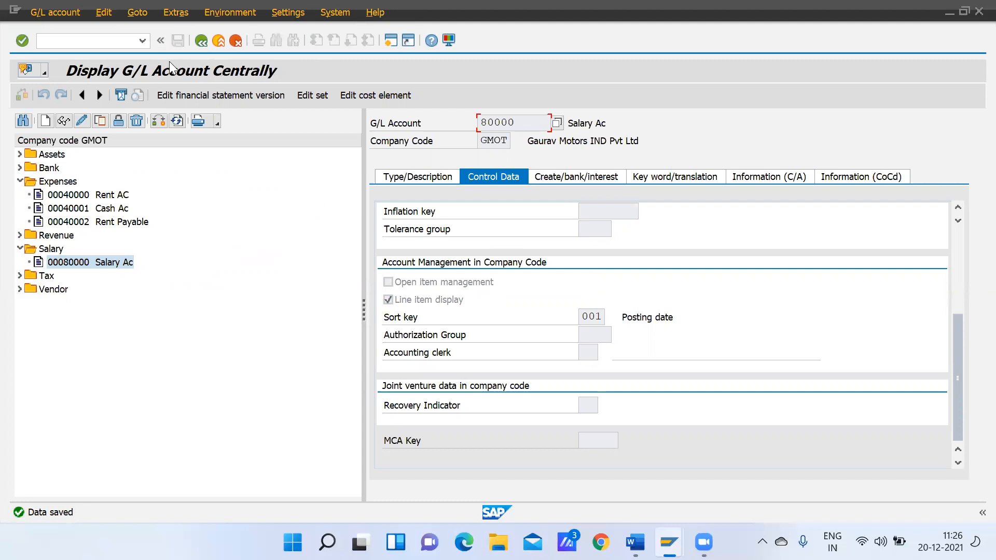
Leave G/L account maintenance and close that SAP session after checking the Global Settings topic list in Word
click(201, 40)
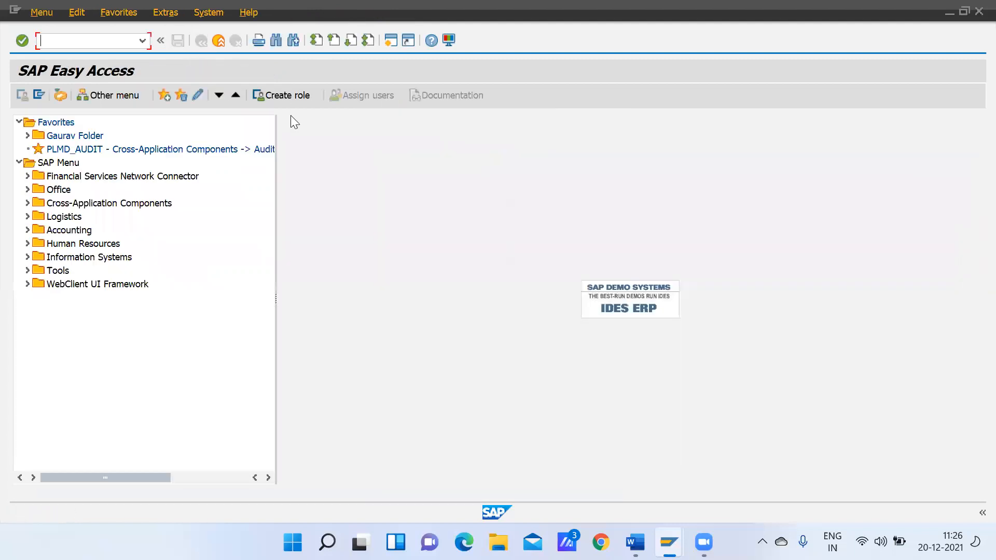
mouse_move(636, 542)
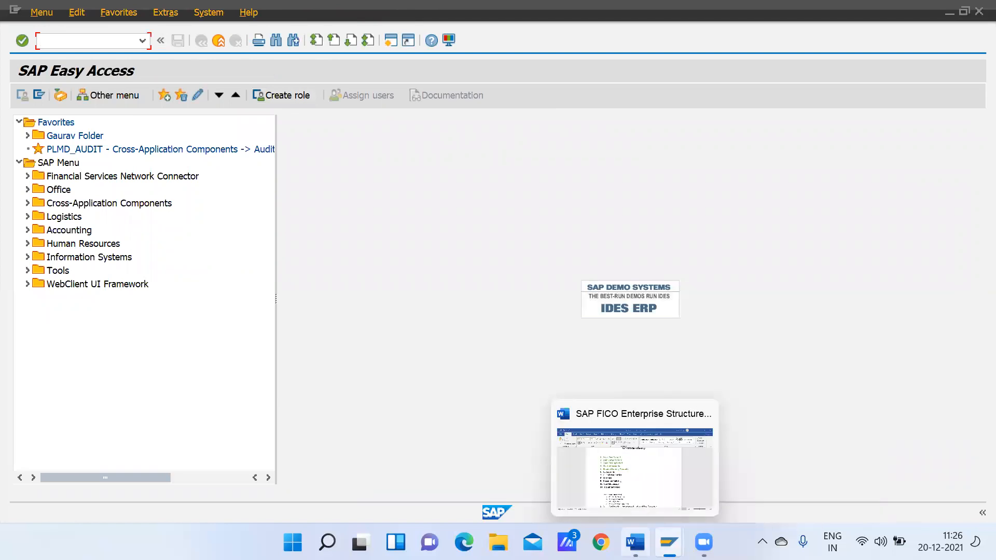
click(650, 466)
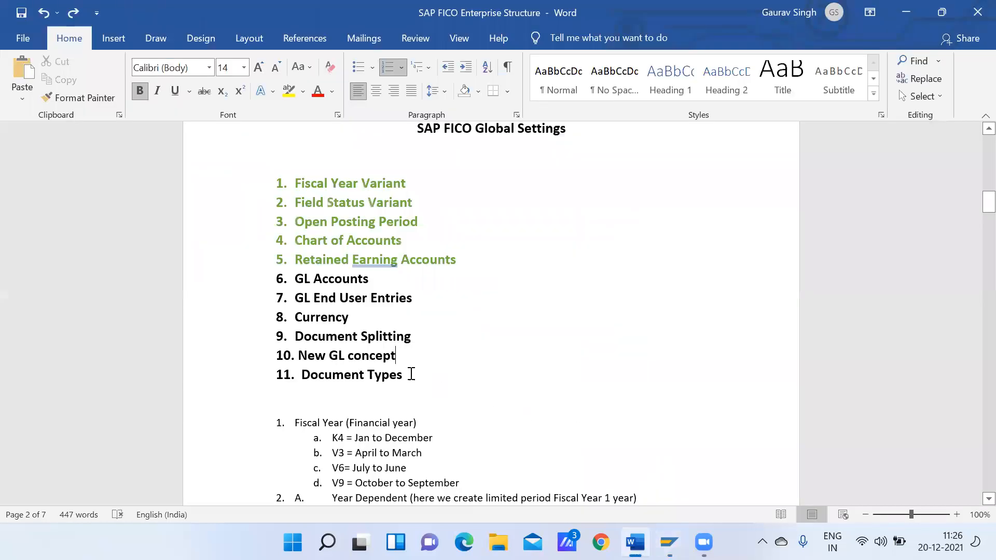
mouse_move(674, 534)
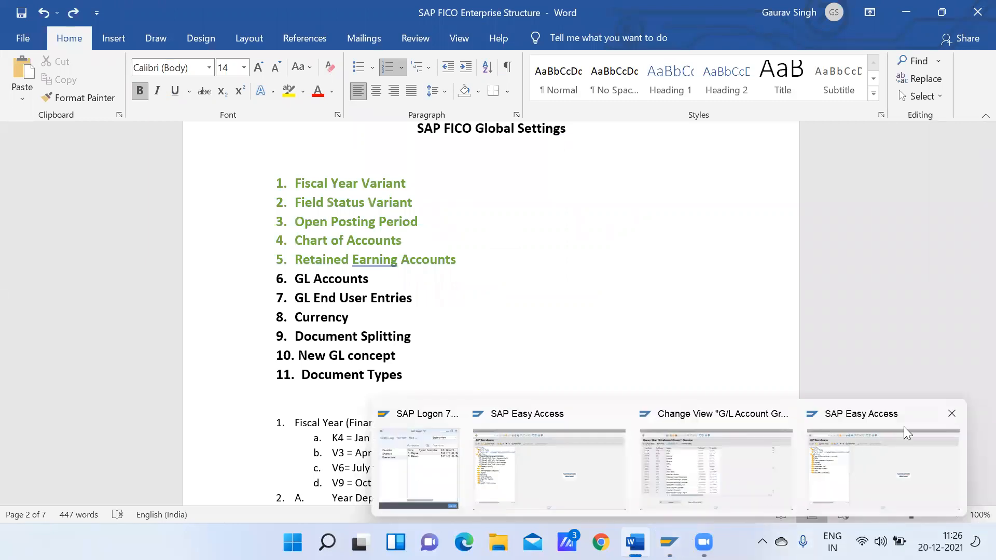
click(951, 418)
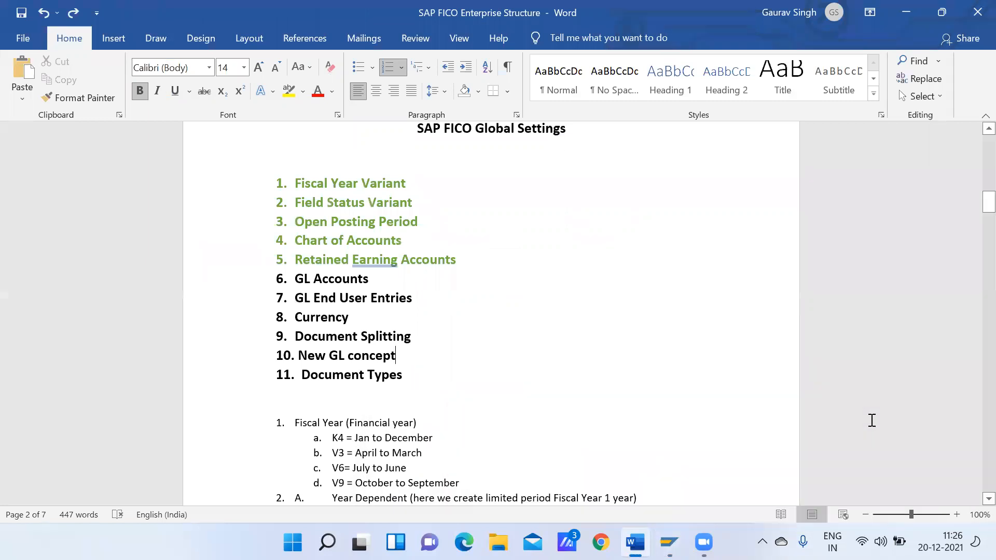
Switch to the remaining SAP Easy Access session and start G/L account document entry with FB50
mouse_move(669, 542)
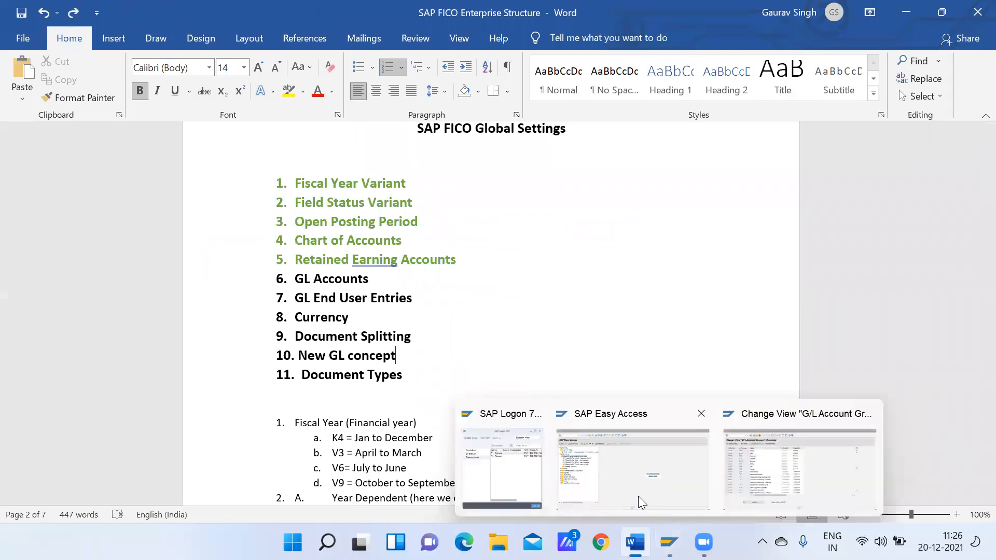
click(638, 496)
click(63, 38)
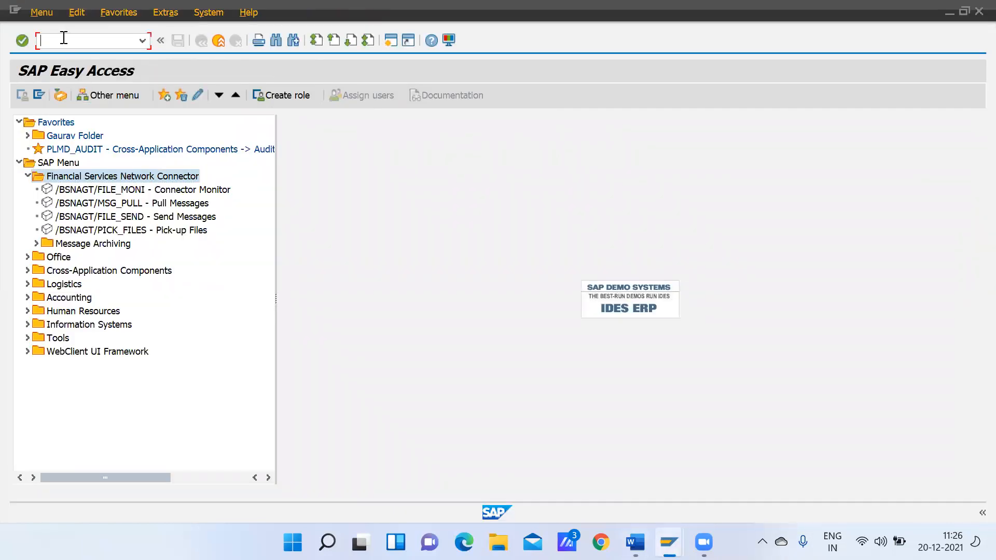
text(fb50)
key(Return)
Set the document date to 20.12.2021 and the document header text to Salary Payment
text(2)
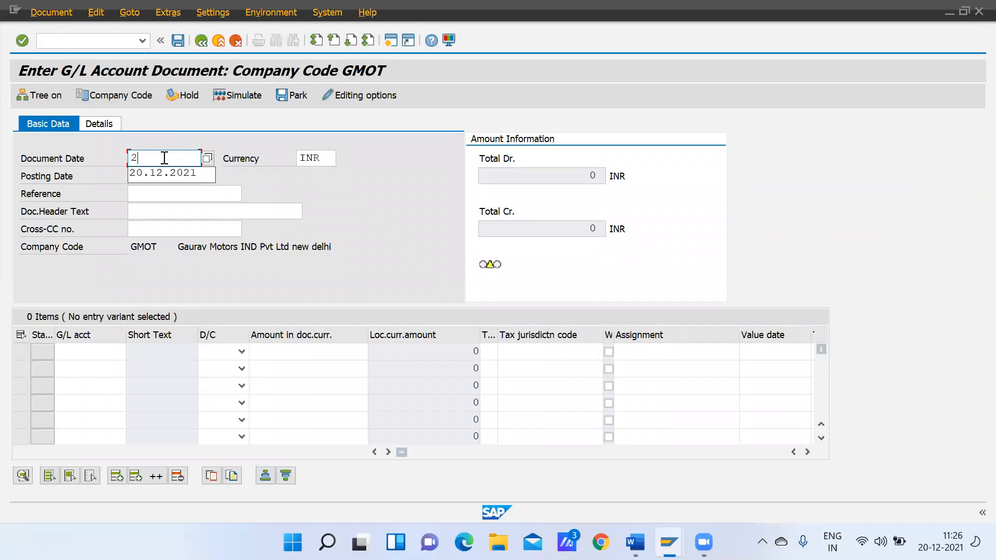
click(163, 172)
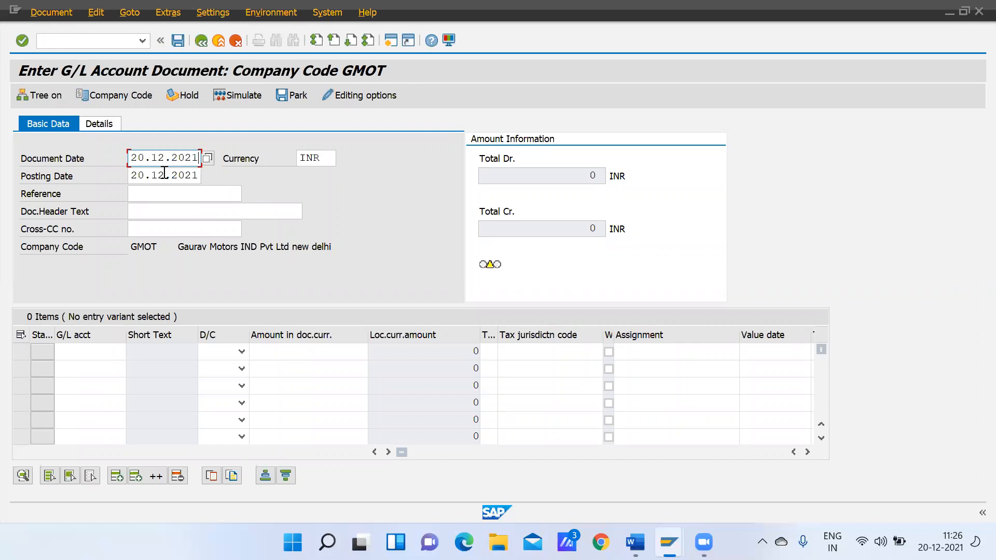
click(142, 209)
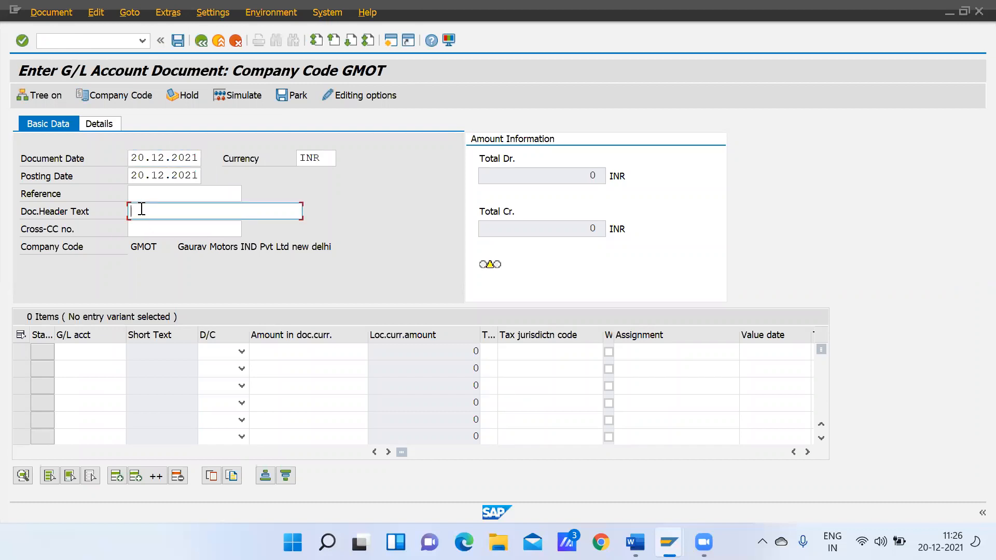
text(Sal)
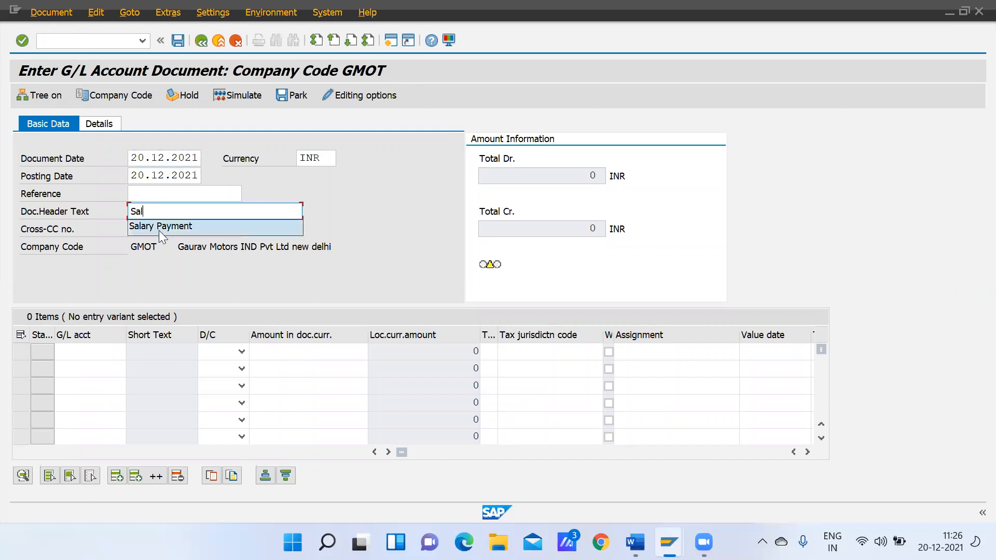
click(158, 228)
Enter G/L account 80000 in the first line item and 40001 in the second
click(88, 352)
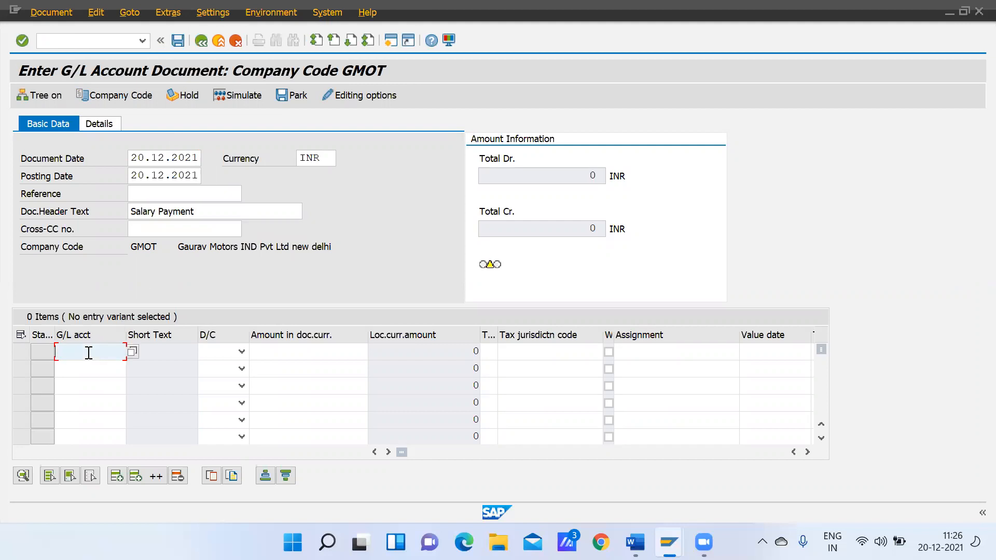
text(8)
key(Down)
key(Return)
click(84, 366)
text(4)
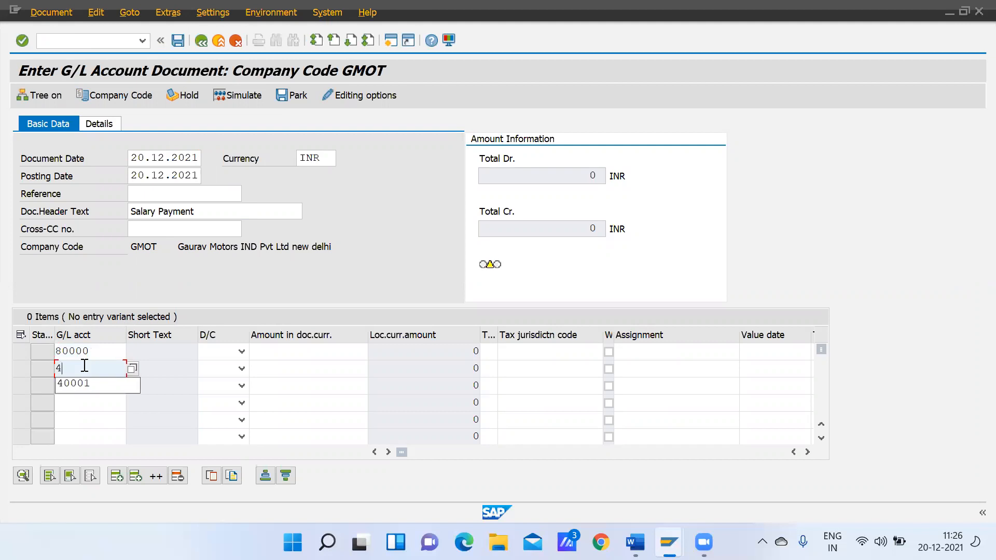
click(85, 392)
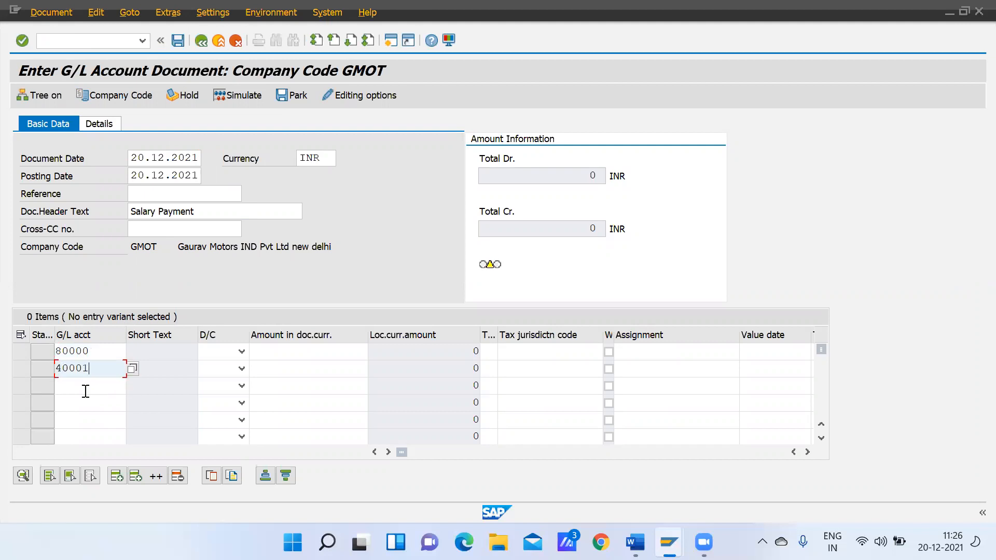
Mark the line for account 80000 as Debit and the line for 40001 as Credit
click(242, 352)
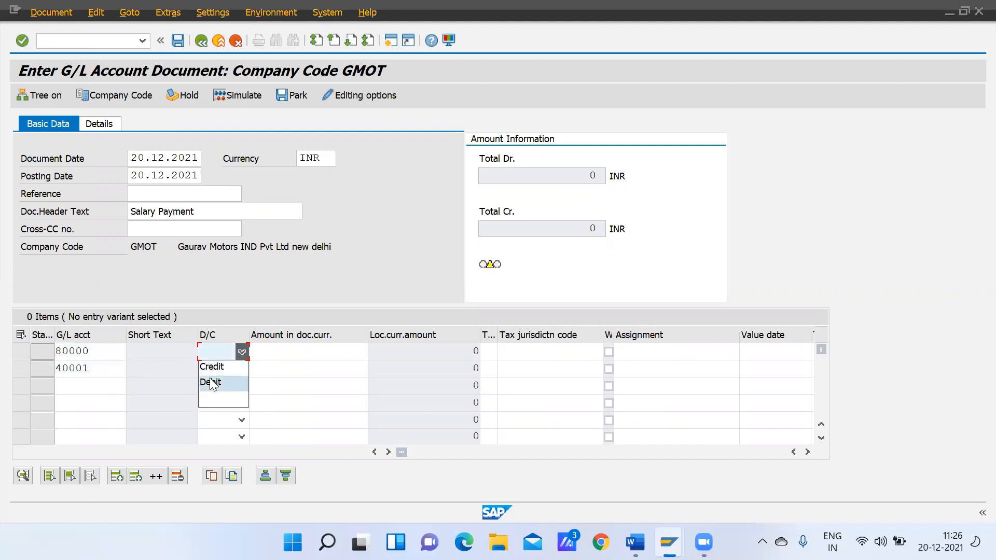
click(210, 383)
click(223, 369)
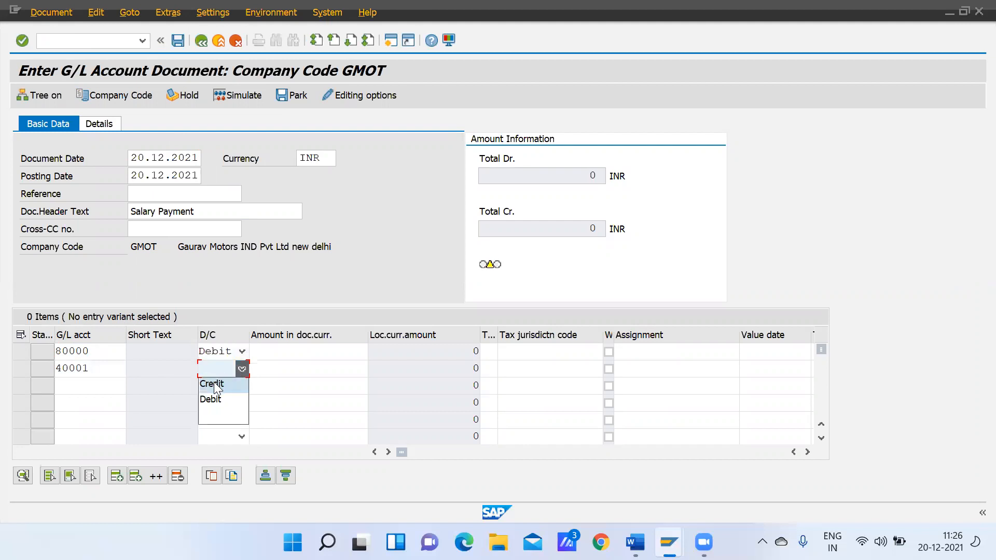
click(216, 384)
Enter an amount of 100000 in document currency for both the debit and the credit line
click(295, 354)
text(1)
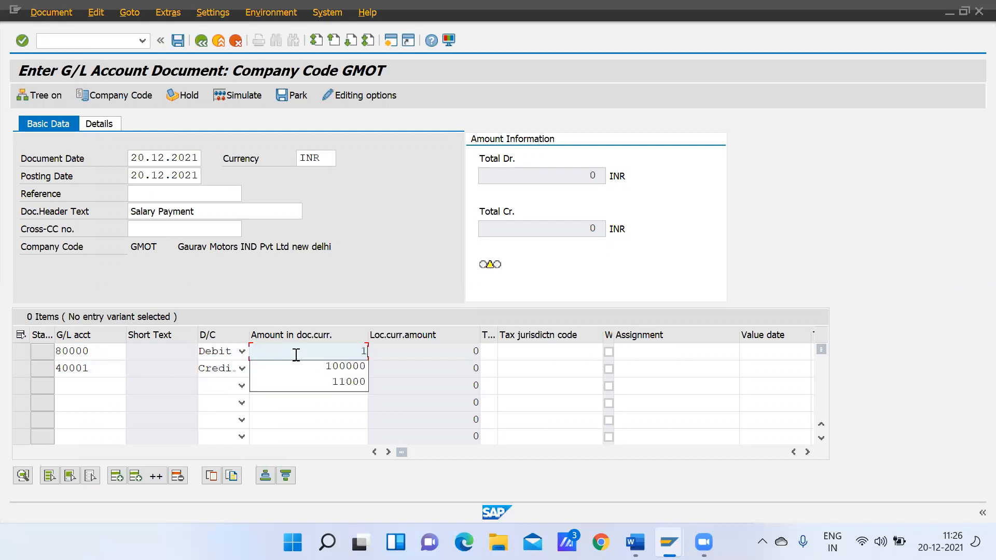
click(322, 365)
click(323, 364)
text(1)
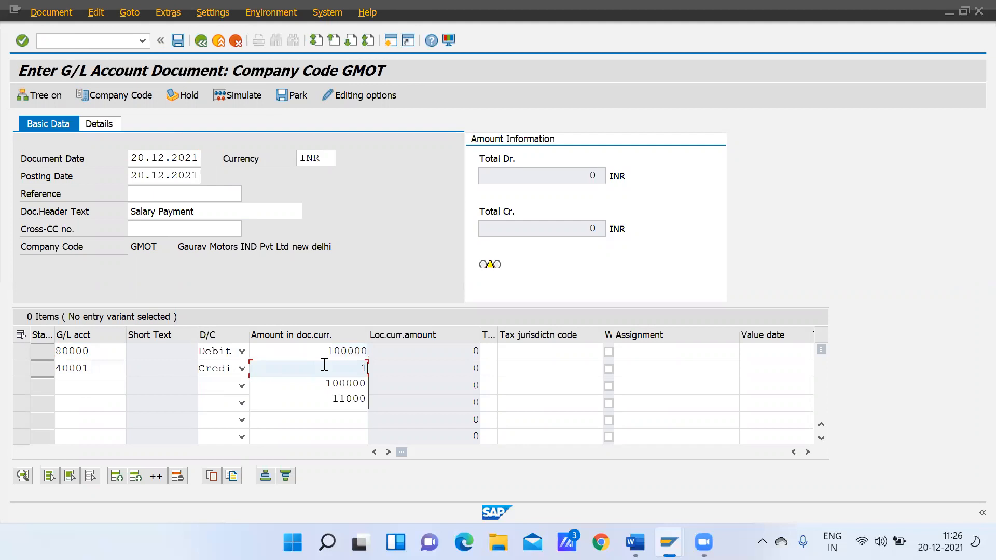
click(343, 383)
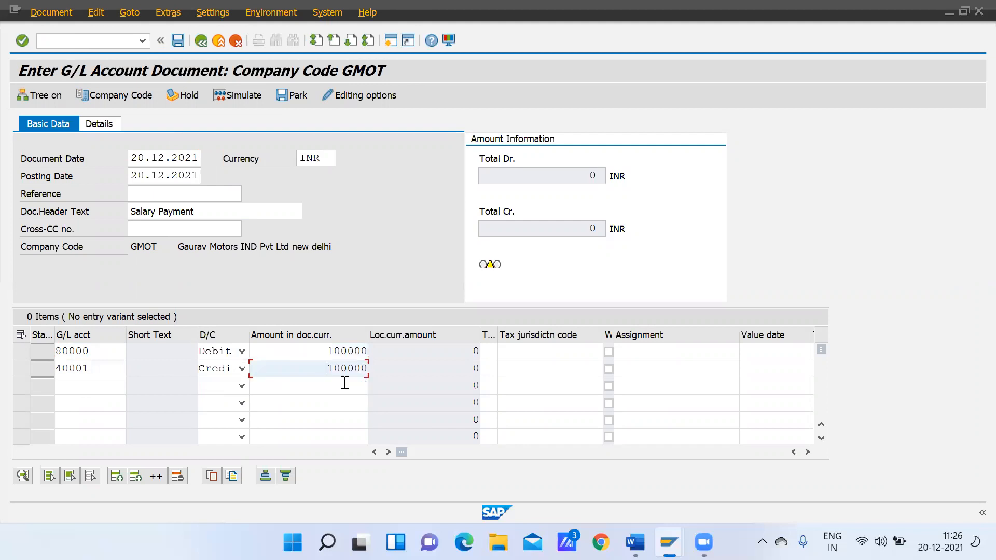
Validate the two line items and post the salary payment document in company code GMOT
key(Tab)
key(Tab)
key(Tab)
key(Tab)
key(Tab)
key(Tab)
key(Tab)
key(Tab)
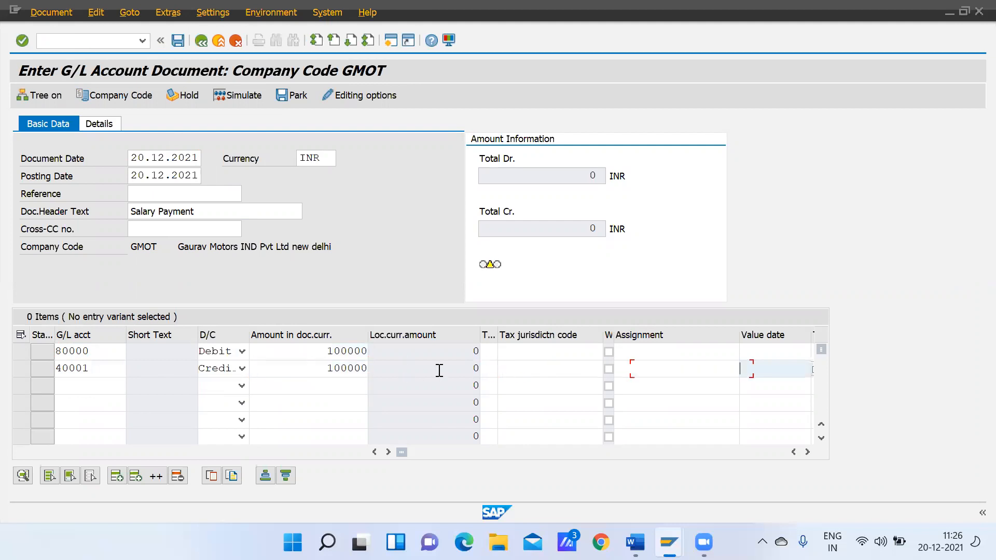
key(Return)
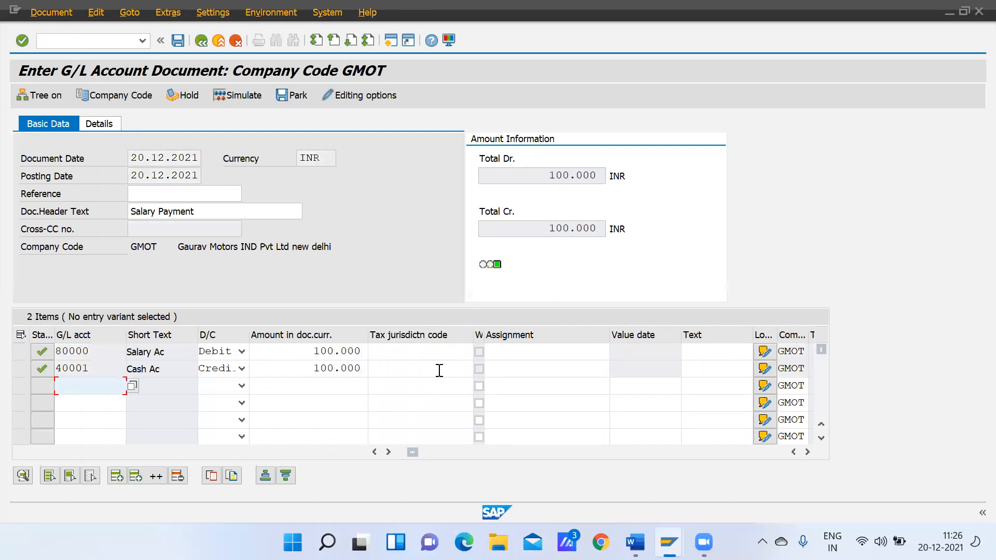
click(176, 43)
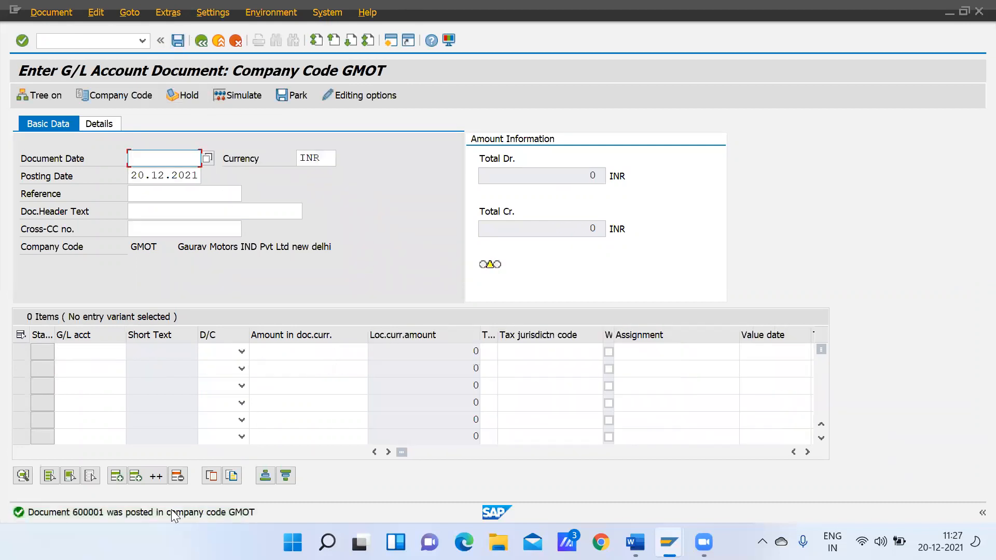
Open the details of the document posting message, select the posted document number in it, and close the details
double_click(172, 512)
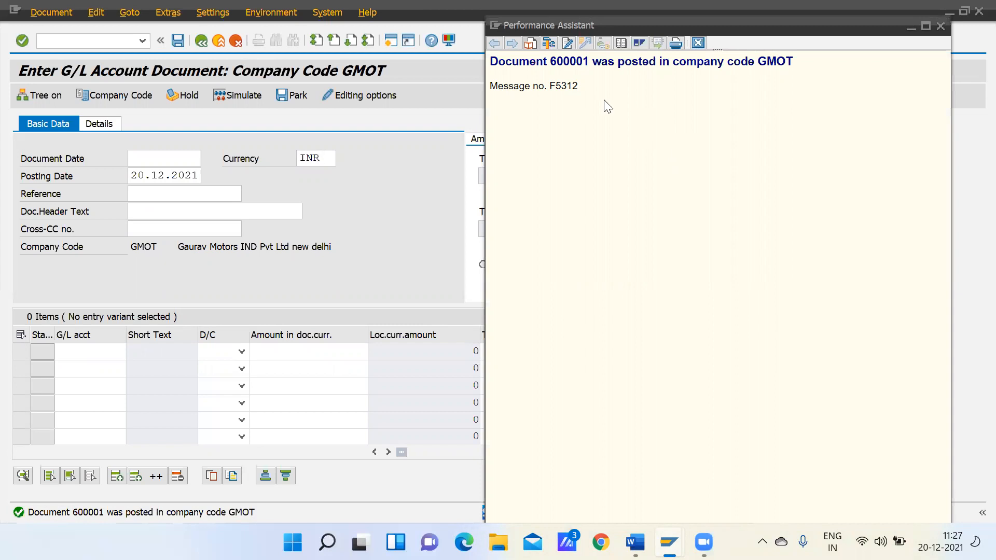
drag(551, 61, 589, 62)
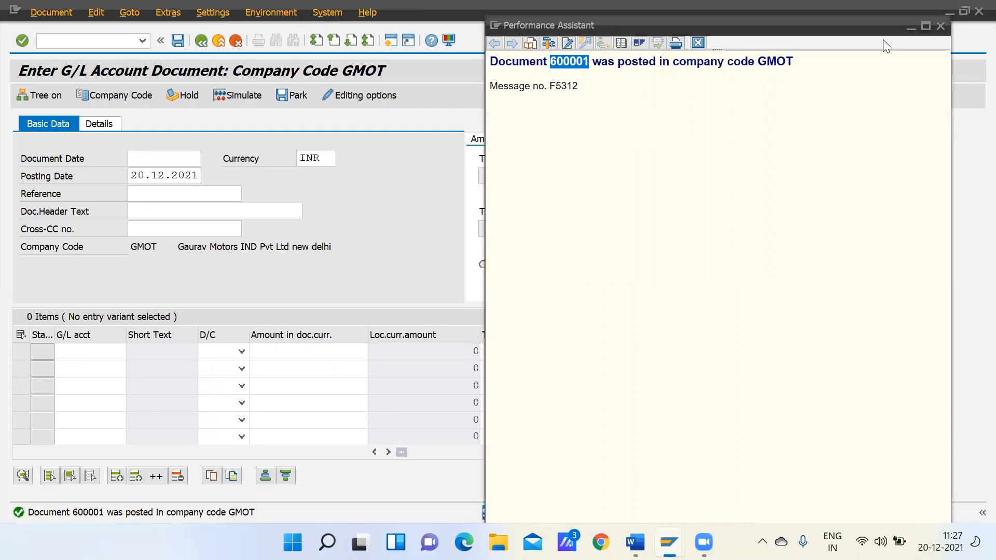
click(940, 26)
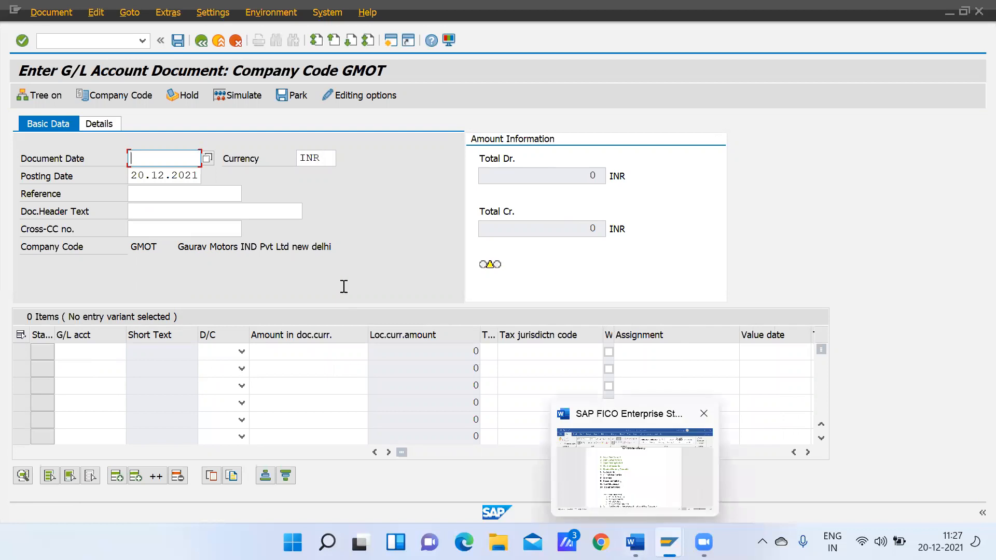
Go to transaction FBL3N and display the open line items of G/L account 80000 in company code GMOT
click(79, 38)
text(/nfbl3n)
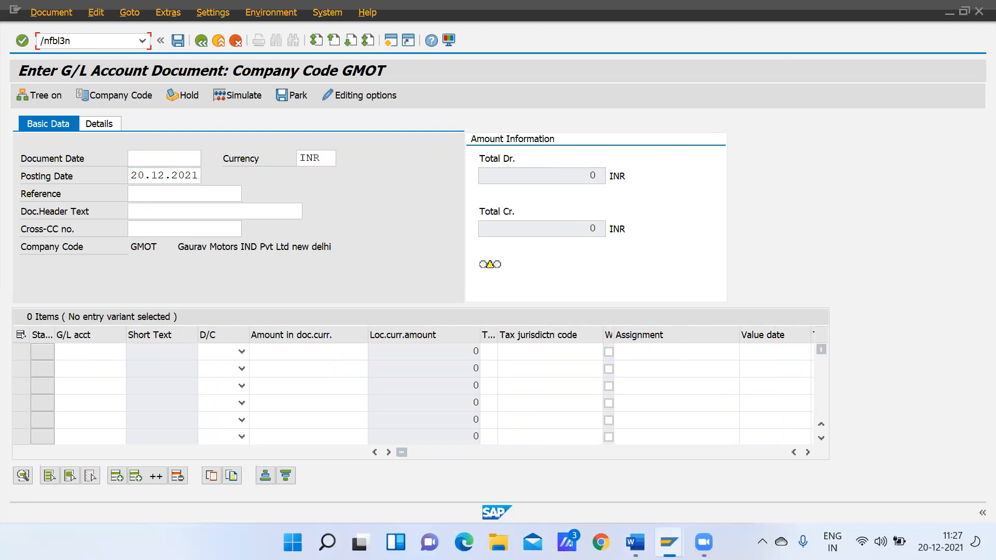
key(Return)
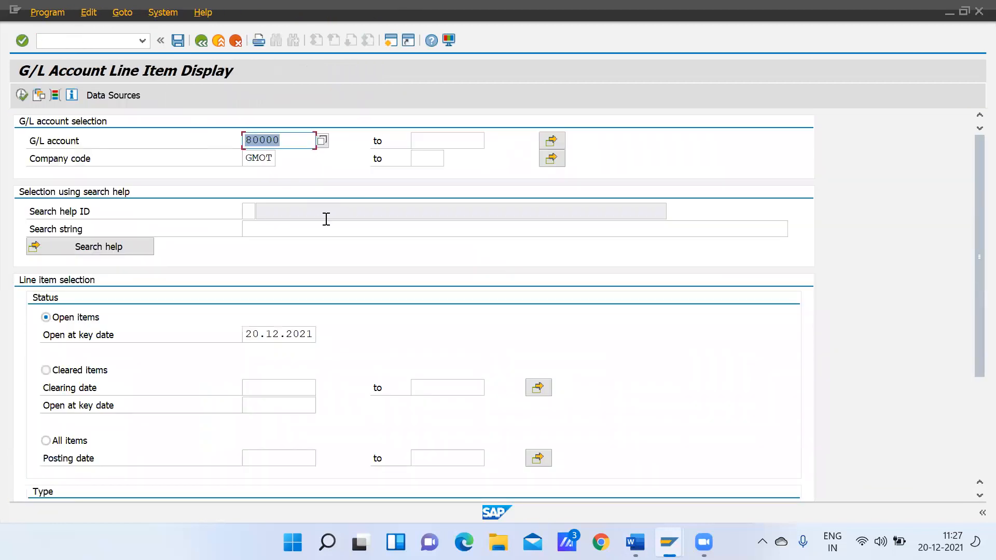
click(22, 95)
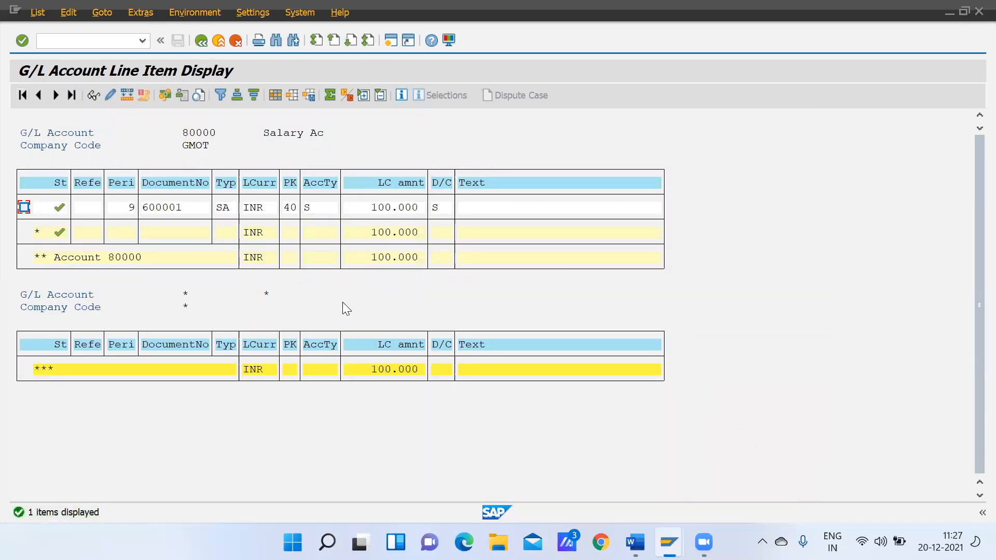
Rerun the line item display for account 80000 with cleared items and again with all items
click(201, 41)
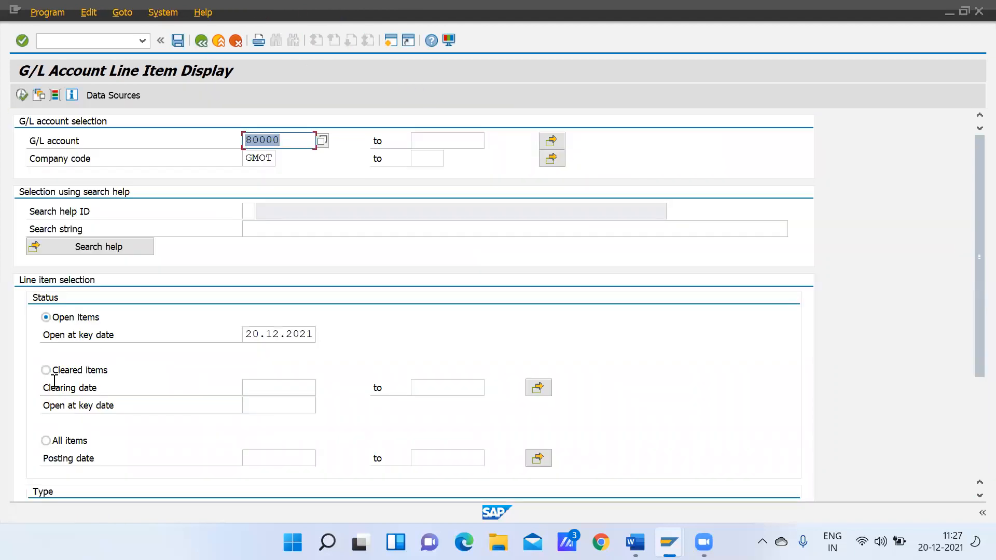
click(45, 369)
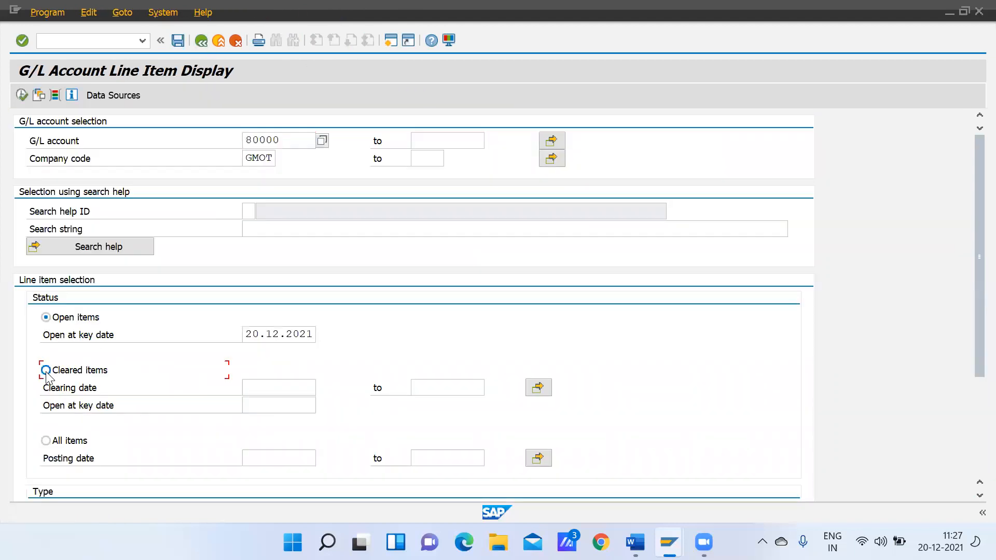
click(22, 96)
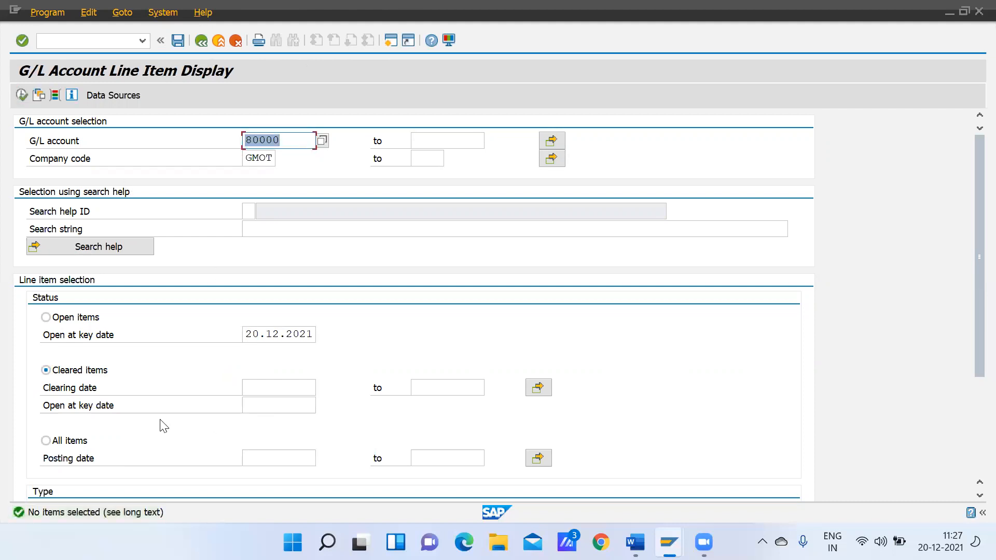
click(46, 441)
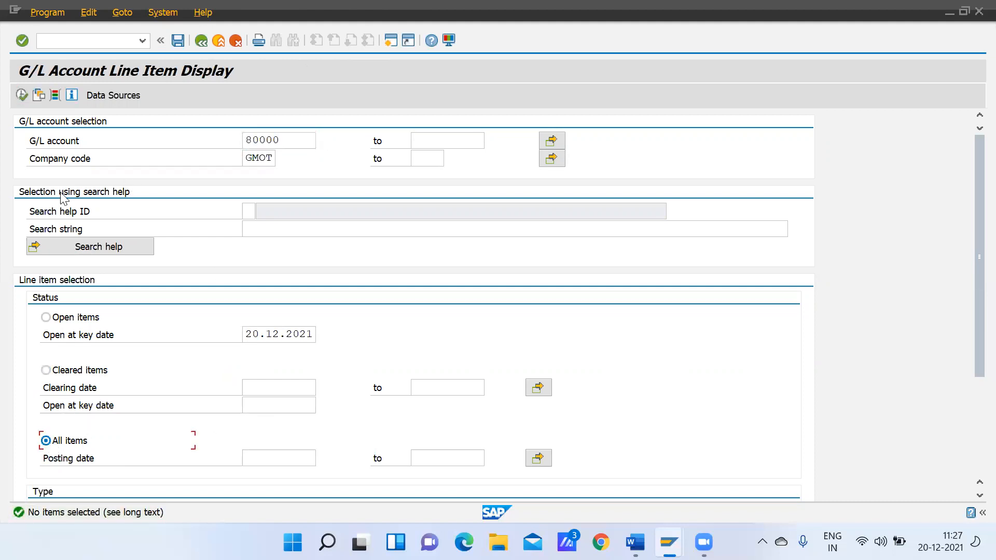
click(21, 95)
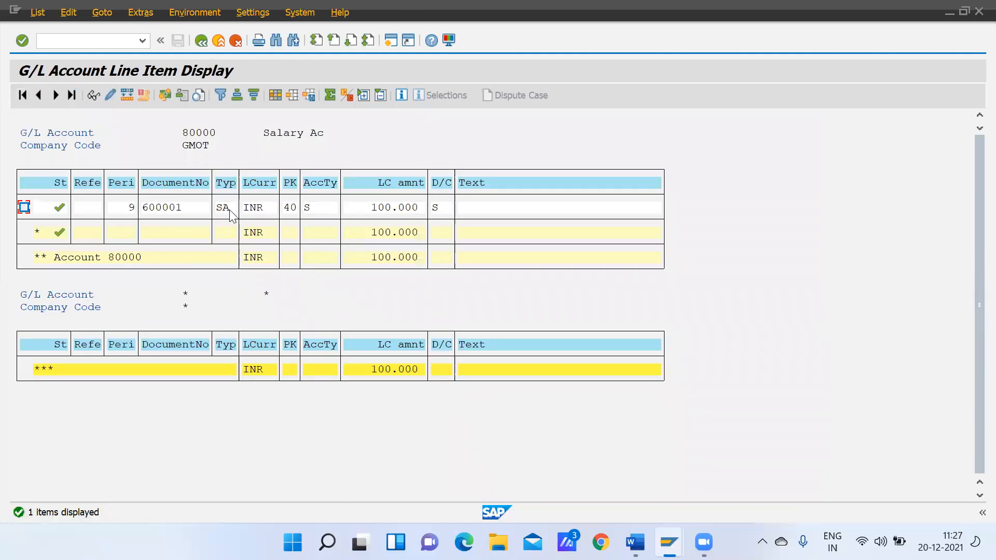
Examine the posted document's line item on account 80000, return to SAP Easy Access, and collapse the Financial Services Network Connector folder
double_click(164, 208)
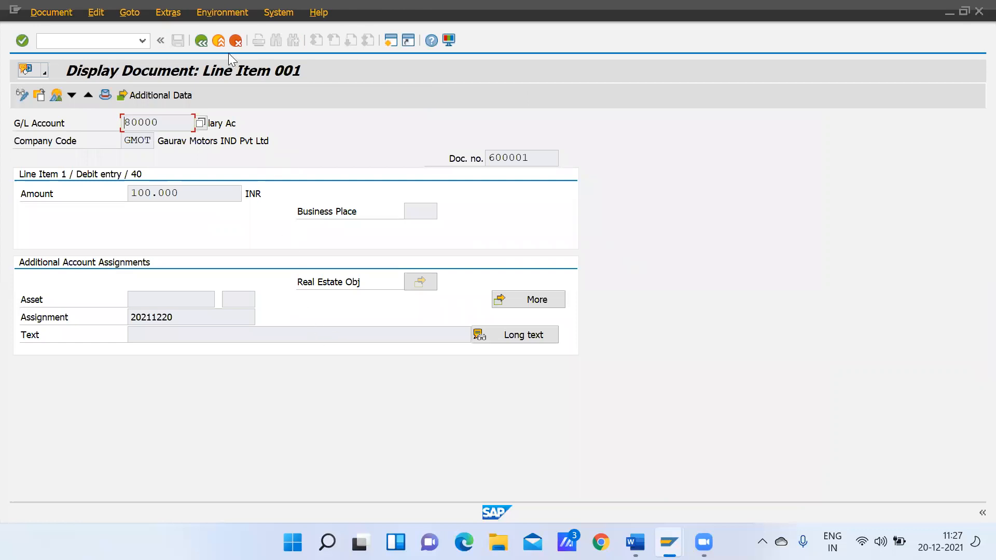
click(197, 39)
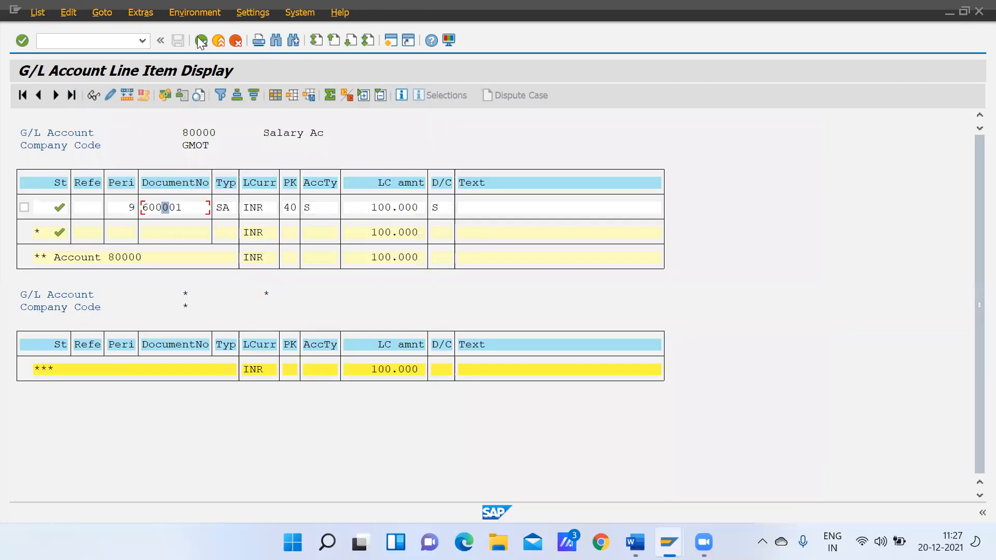
click(201, 40)
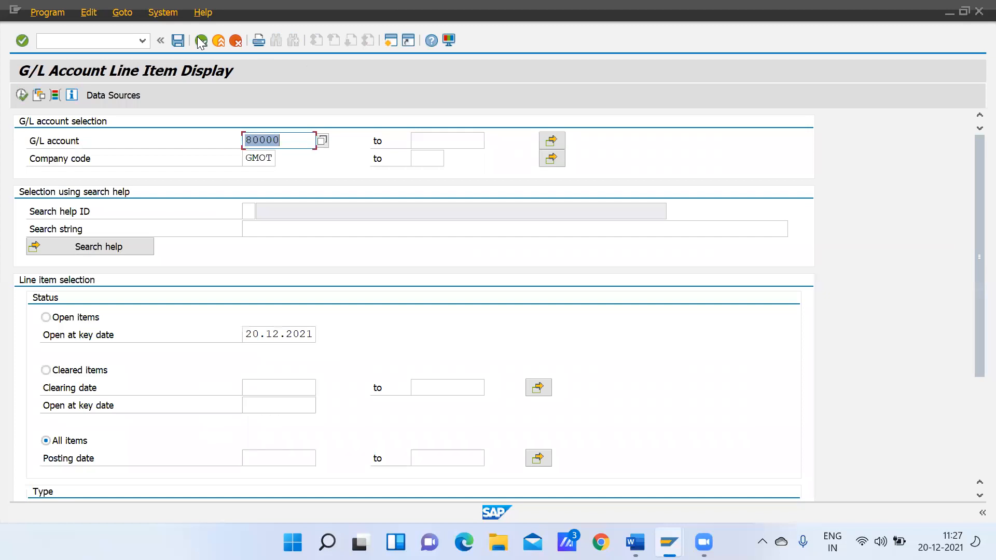
click(200, 40)
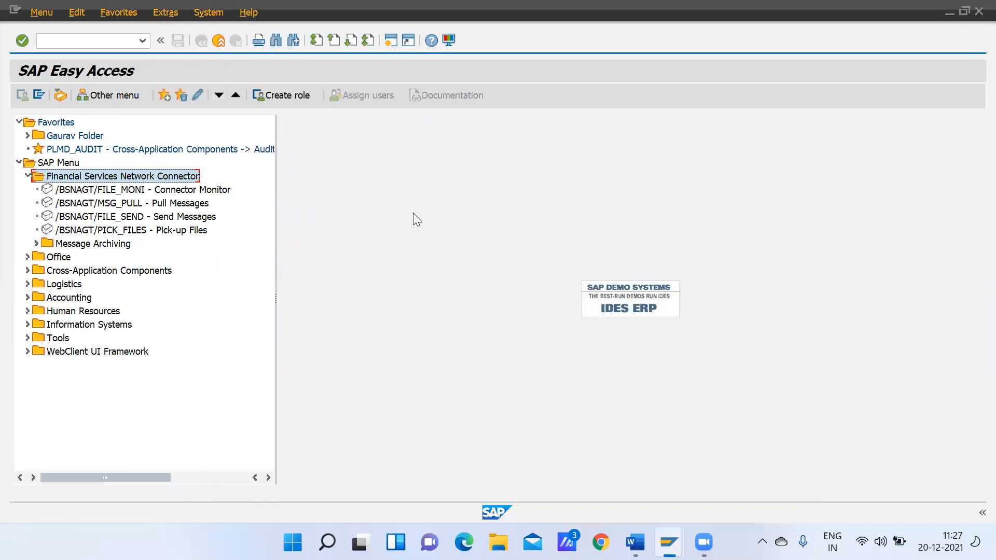
click(27, 177)
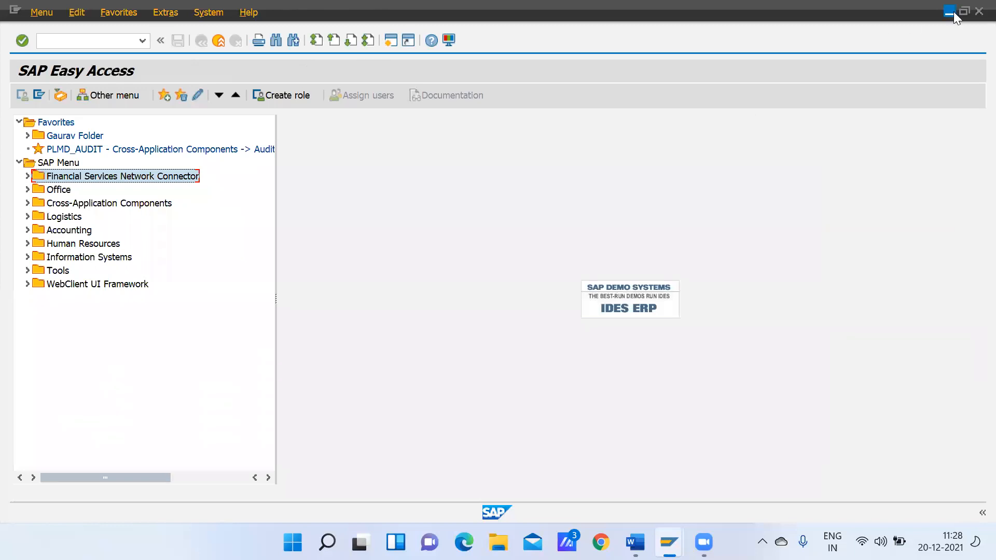
Open transaction F-02 for entering a G/L account posting
click(54, 41)
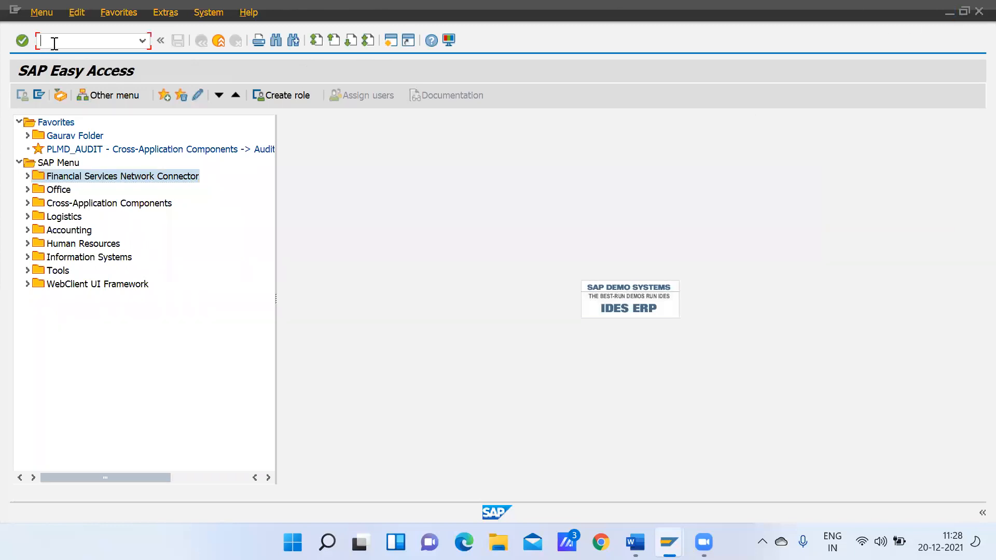
text(f-02)
key(Return)
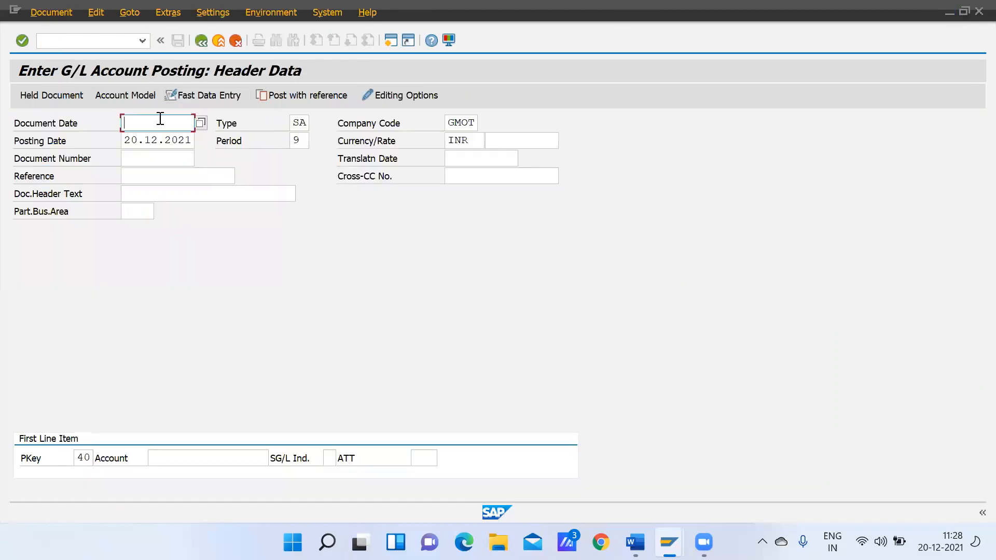
Fill in the posting header with document date 20.12.2021 and header text "Salary Payment"
text(20)
text(.12.2021)
click(144, 196)
text(Salary Payment)
Set the first line item to posting key 40 (Debit entry) with account 80000 and proceed to its item details
click(205, 460)
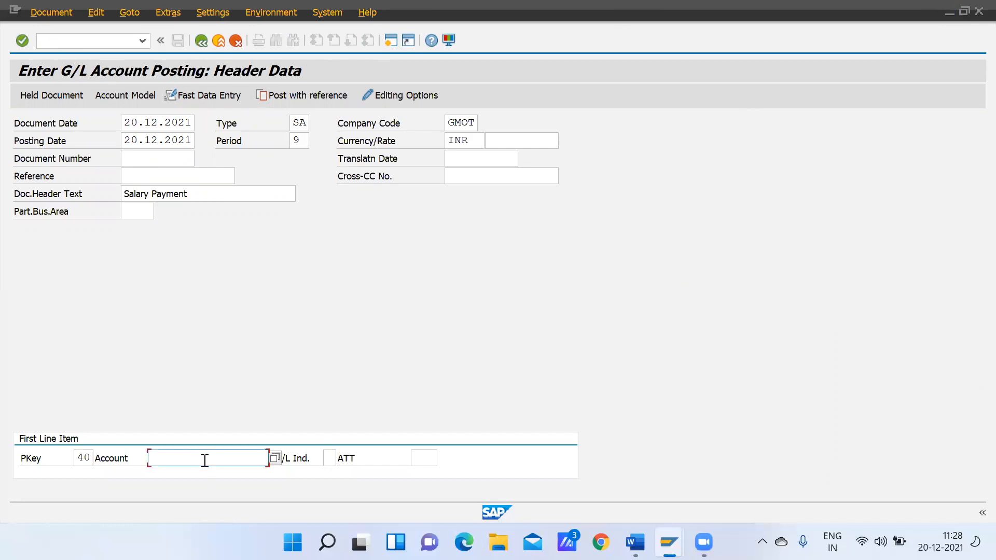
click(90, 458)
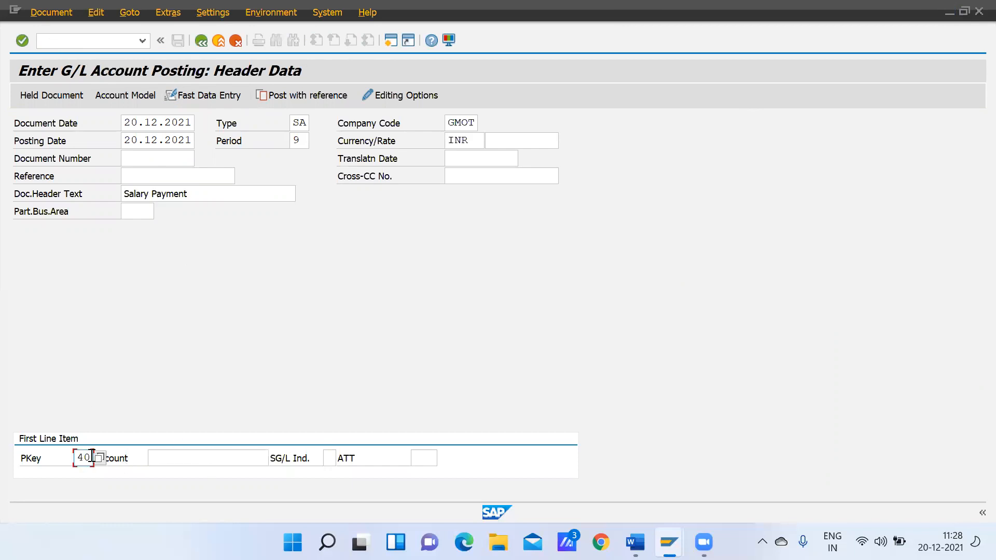
click(100, 458)
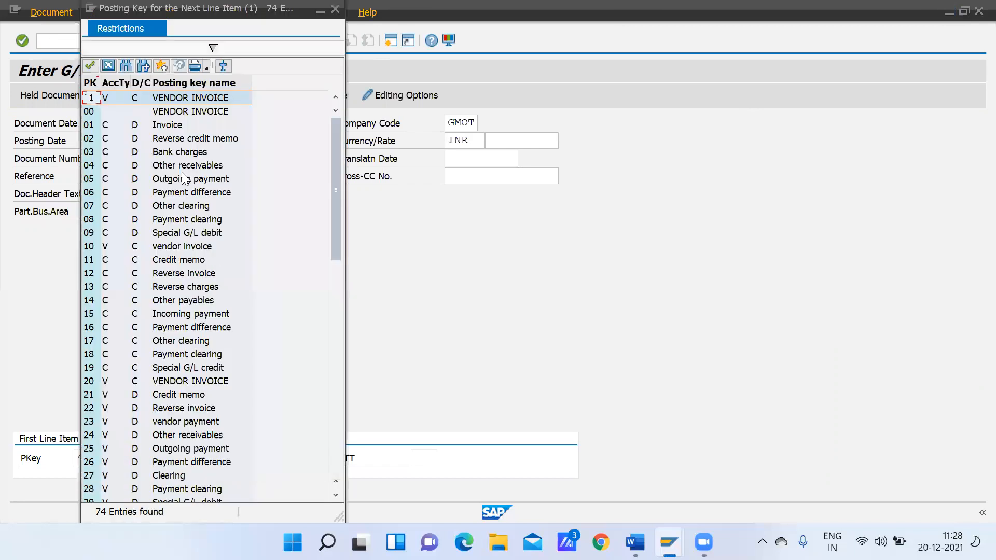
click(333, 393)
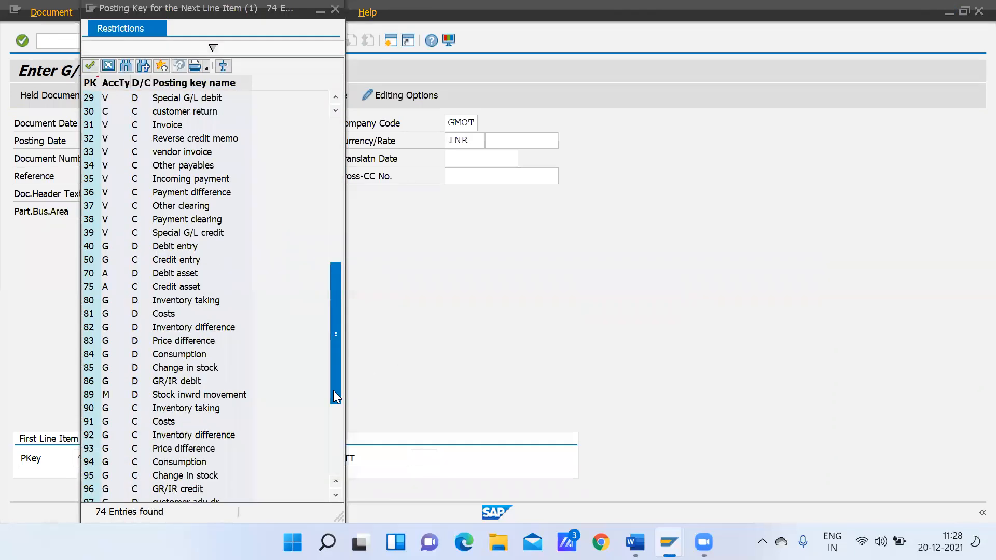
double_click(171, 247)
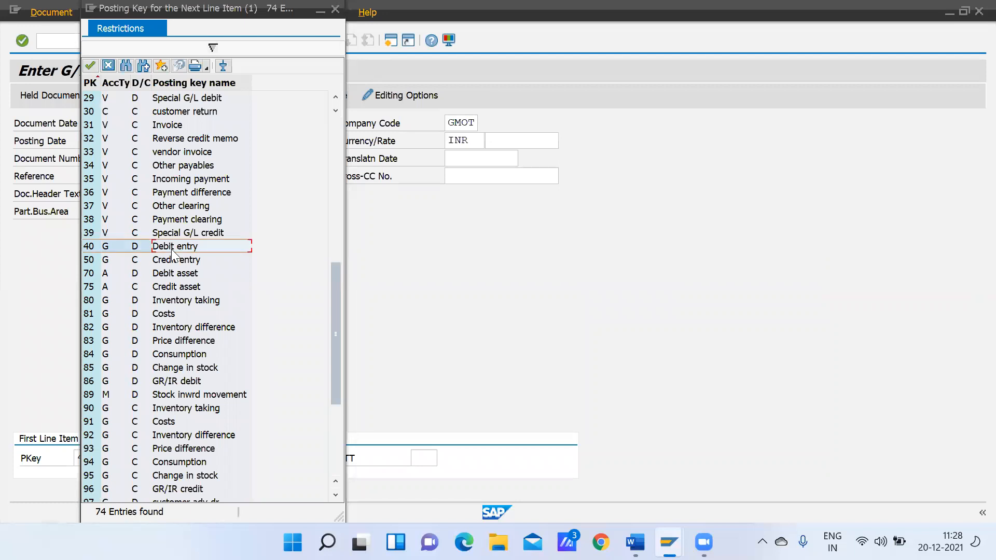
click(198, 459)
text(80000)
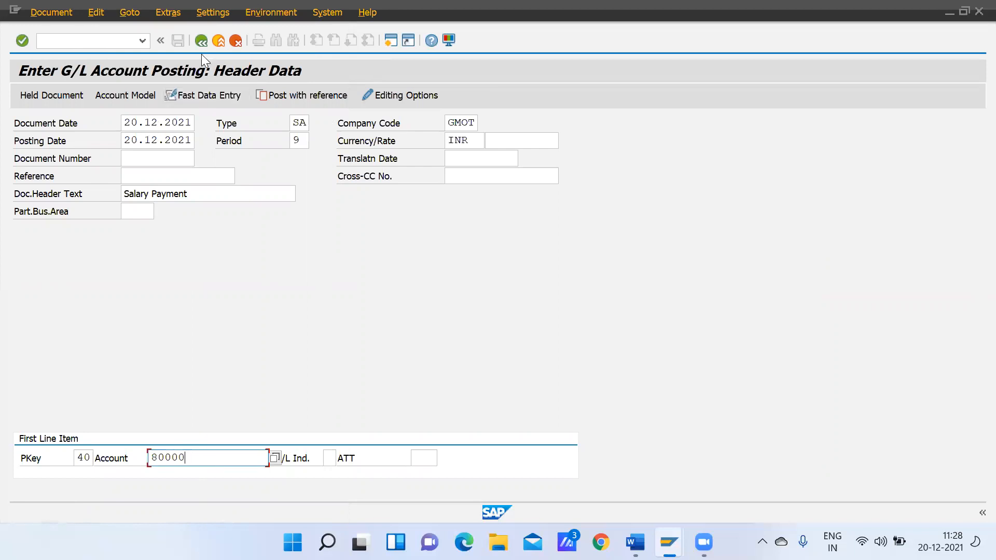
key(Return)
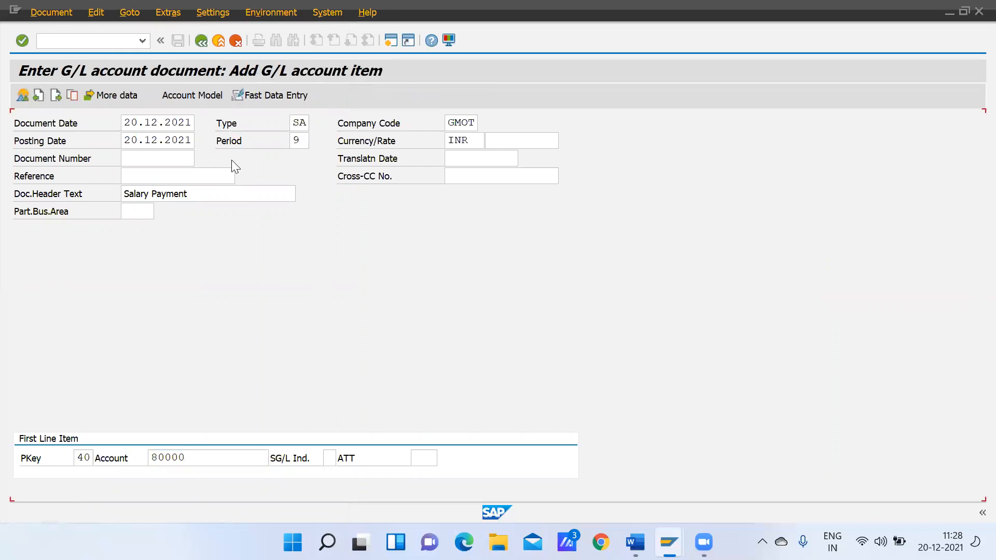
Enter an amount of 100000 for the debit item and add a next line item with posting key 50 and account 40001
text(100000)
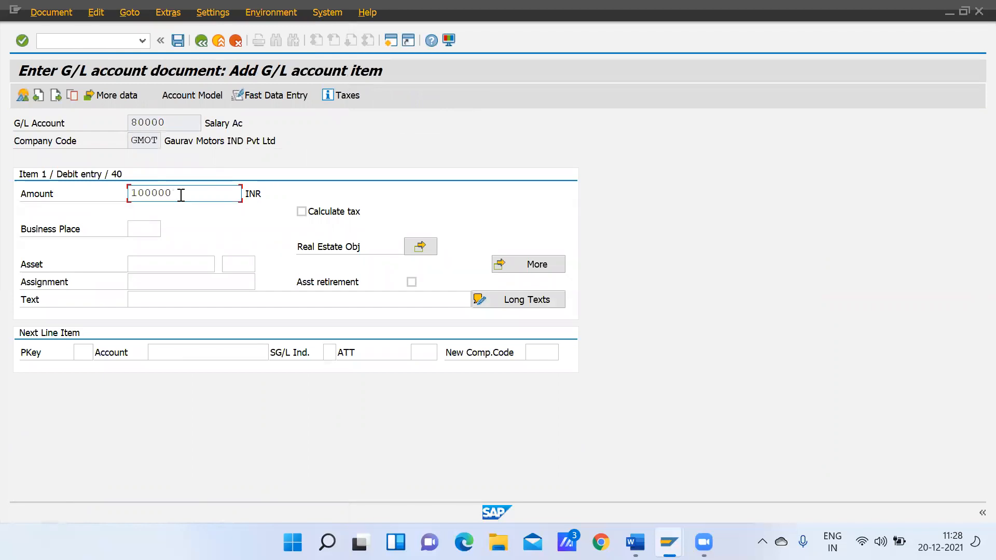
click(142, 228)
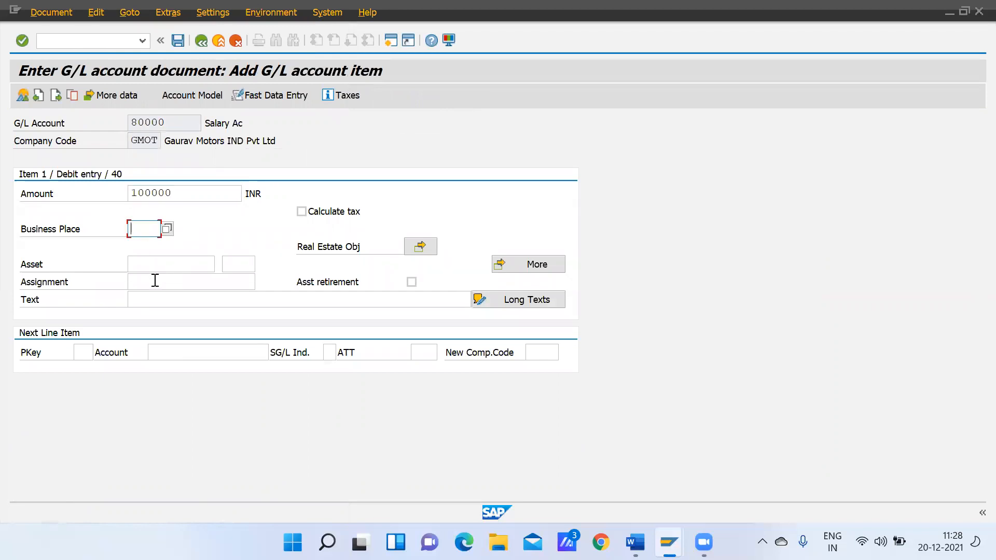
click(88, 351)
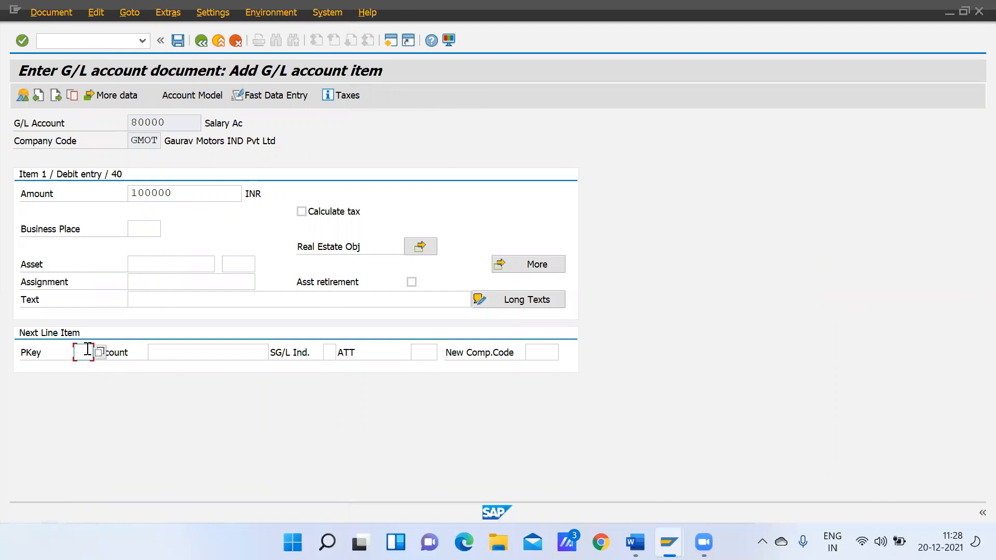
text(50)
click(181, 351)
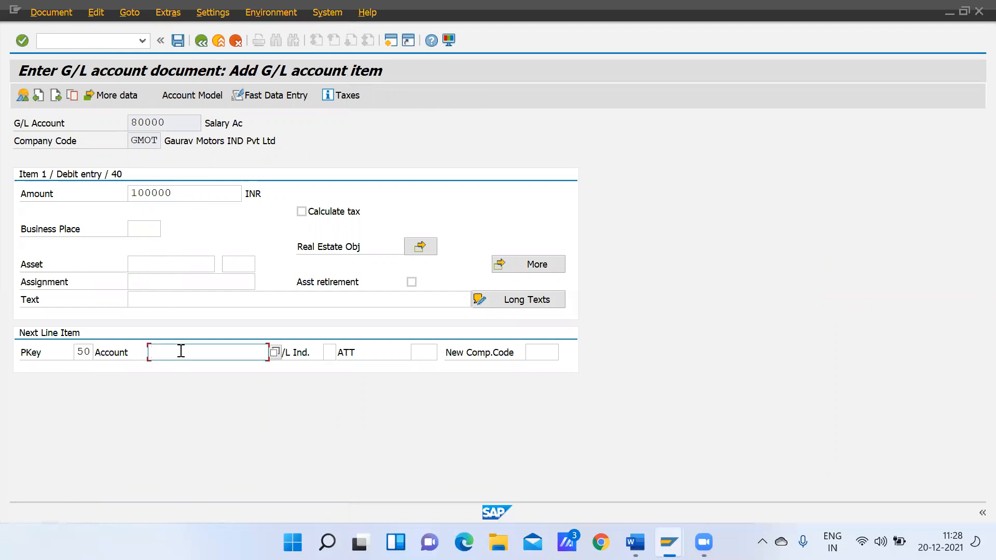
text(40001)
key(Return)
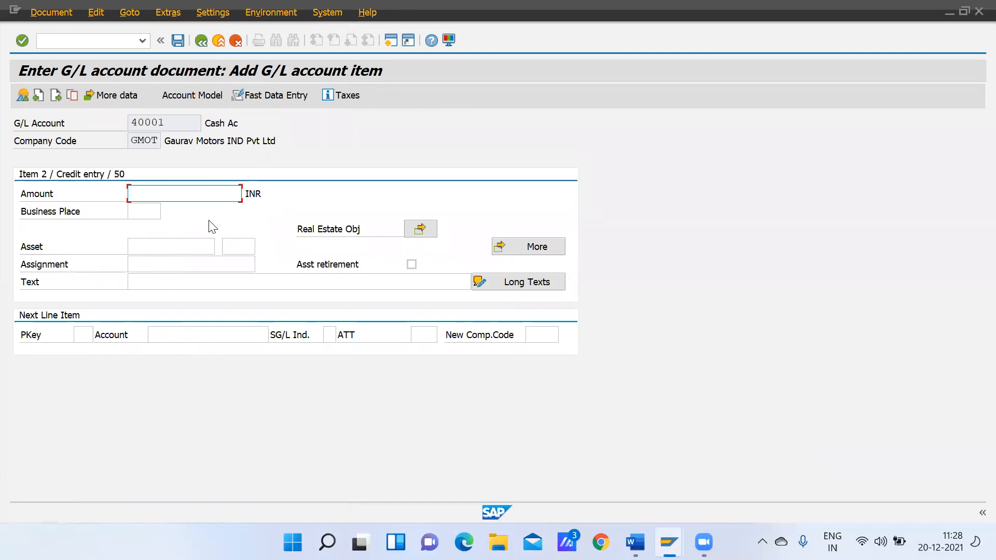
Enter an amount of 100000 for the credit item on account 40001 and post the document
text(100000)
key(Return)
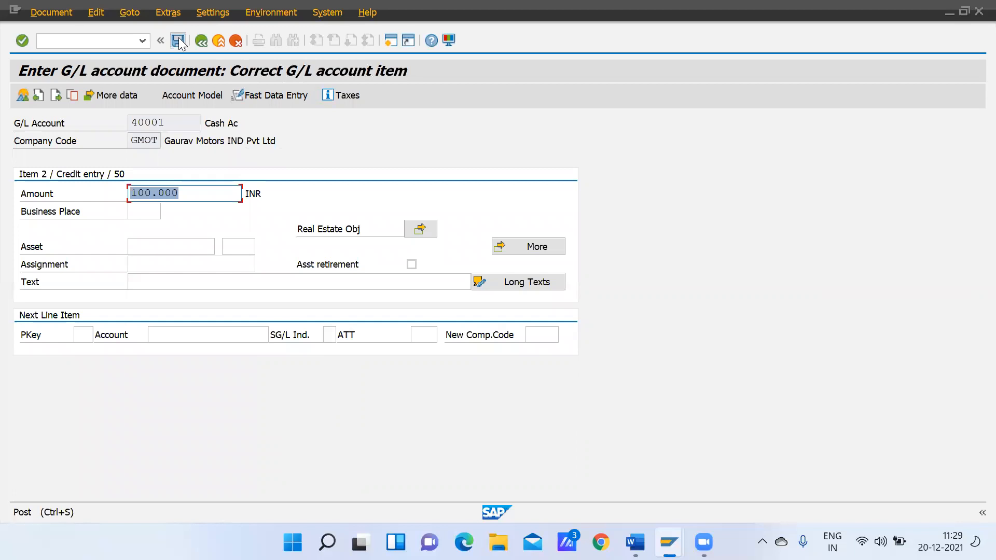
click(178, 40)
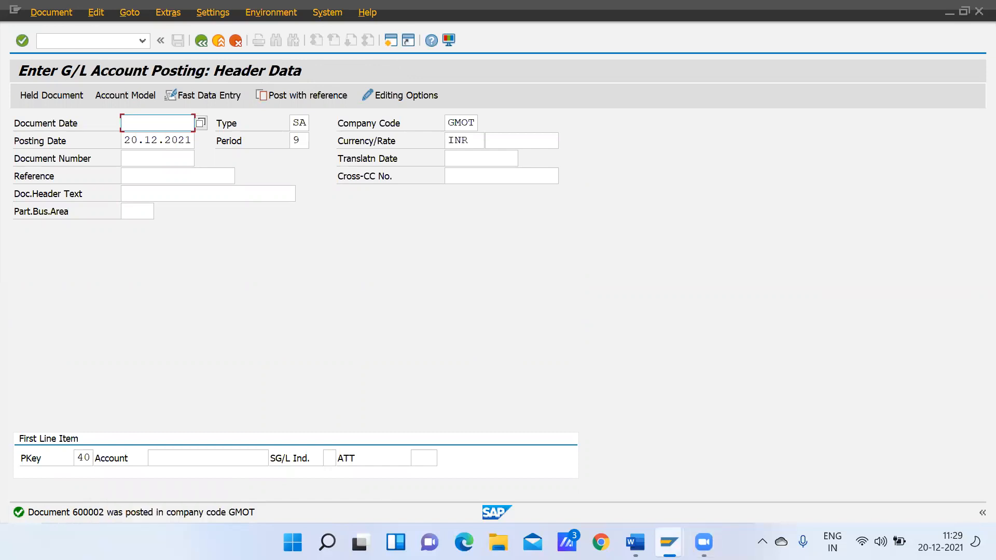
Switch to the Word document and check the GL End User Entries list for the outgoing payment transaction code
key(alt+Tab)
drag(972, 201, 974, 433)
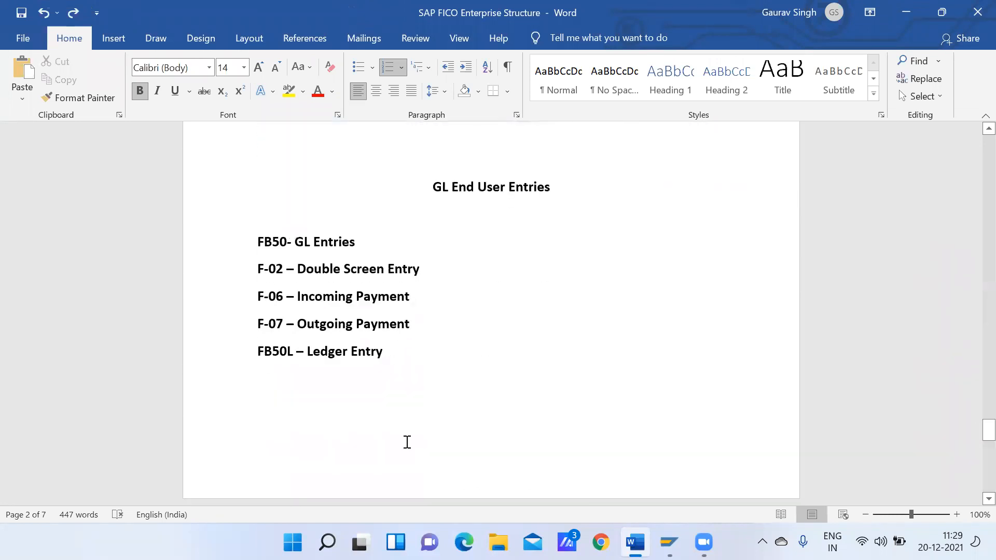
click(262, 303)
drag(259, 323, 388, 328)
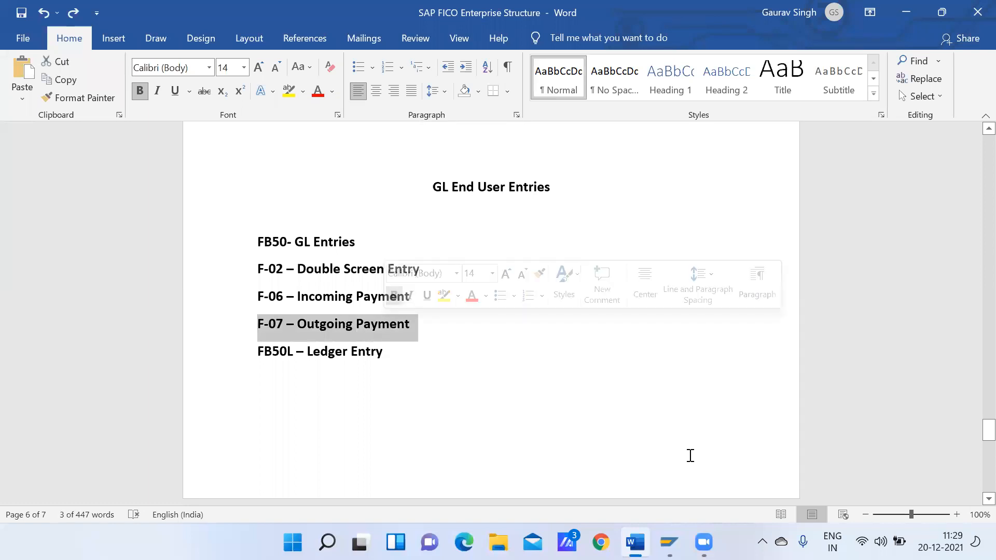
Return to the SAP posting session and open the G/L outgoing payment transaction F-07
click(669, 542)
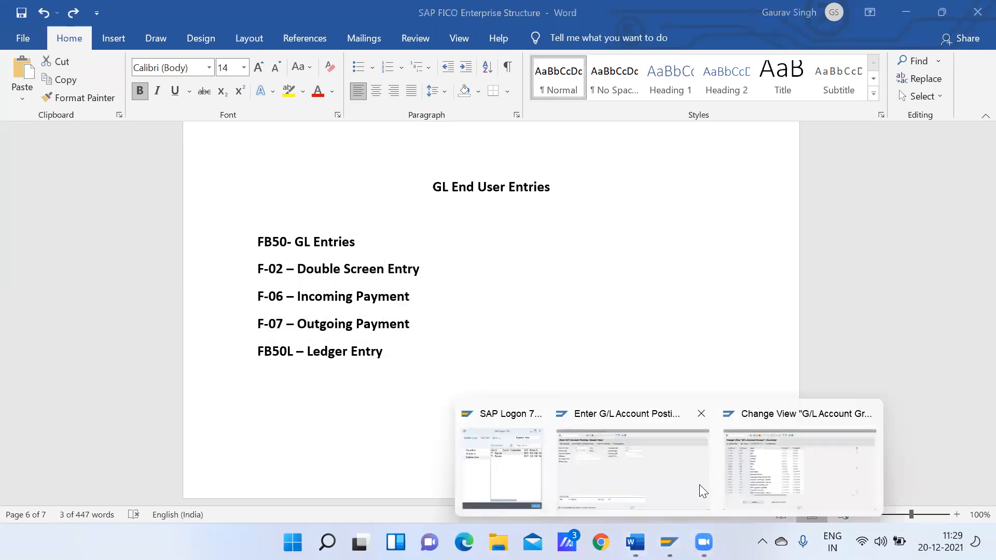
click(621, 470)
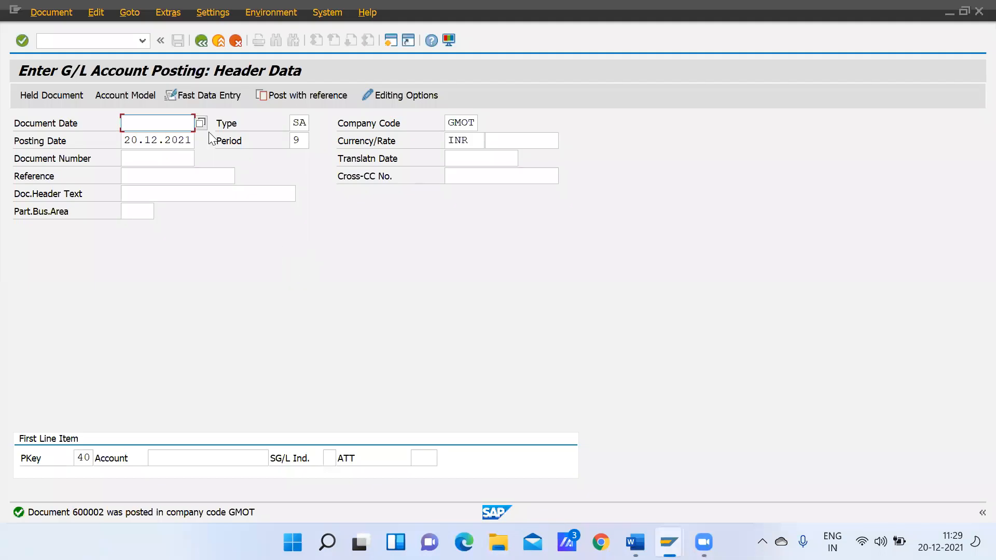
click(100, 38)
text(/nf)
text(-53)
key(Return)
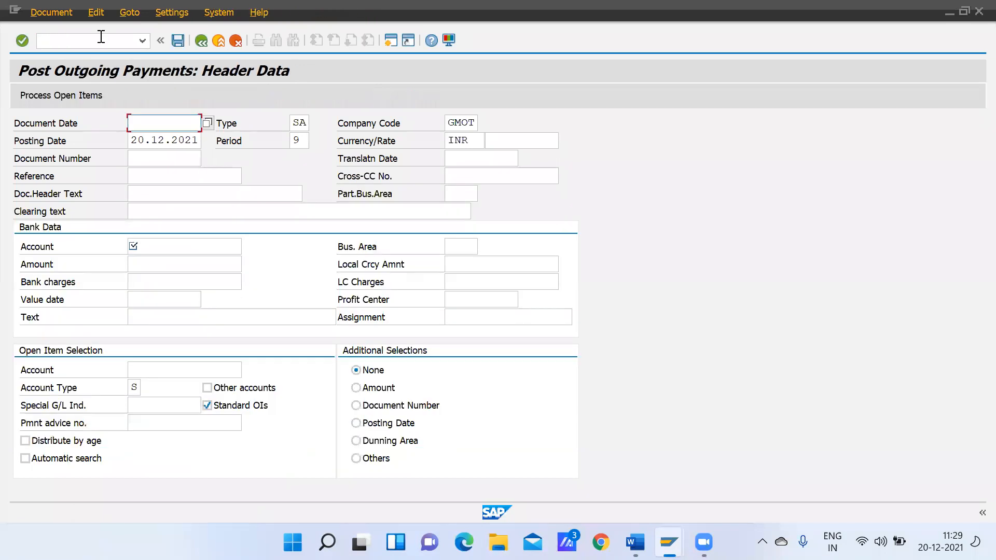
Fill in the outgoing payment header with document date 20.12.2021 and clearing text "Salary Payment"
text(20)
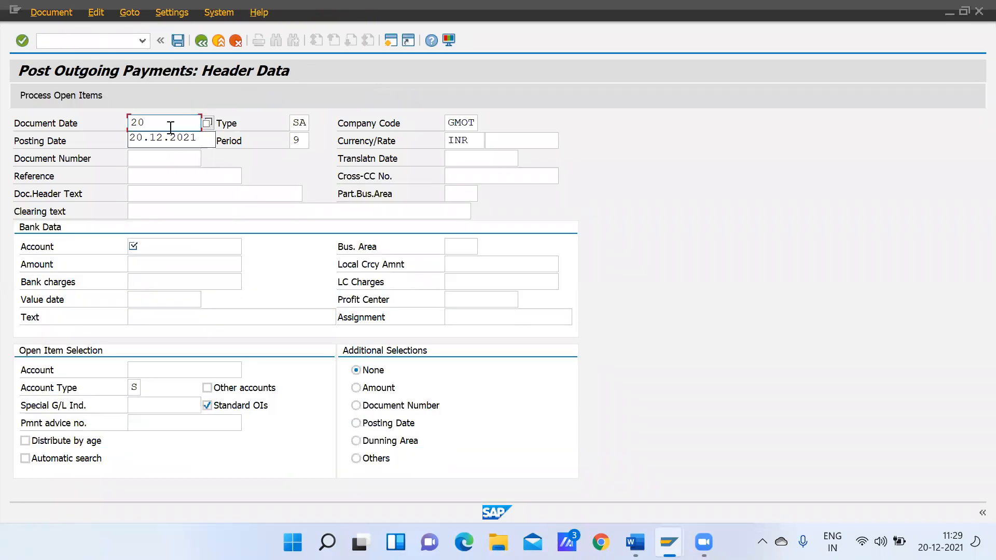
click(169, 139)
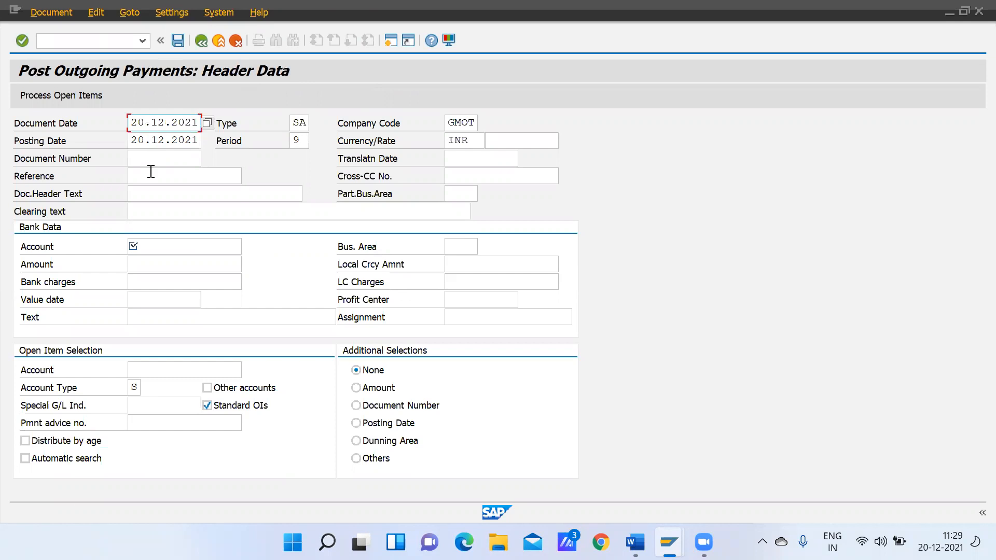
click(154, 208)
text(Salary Payment)
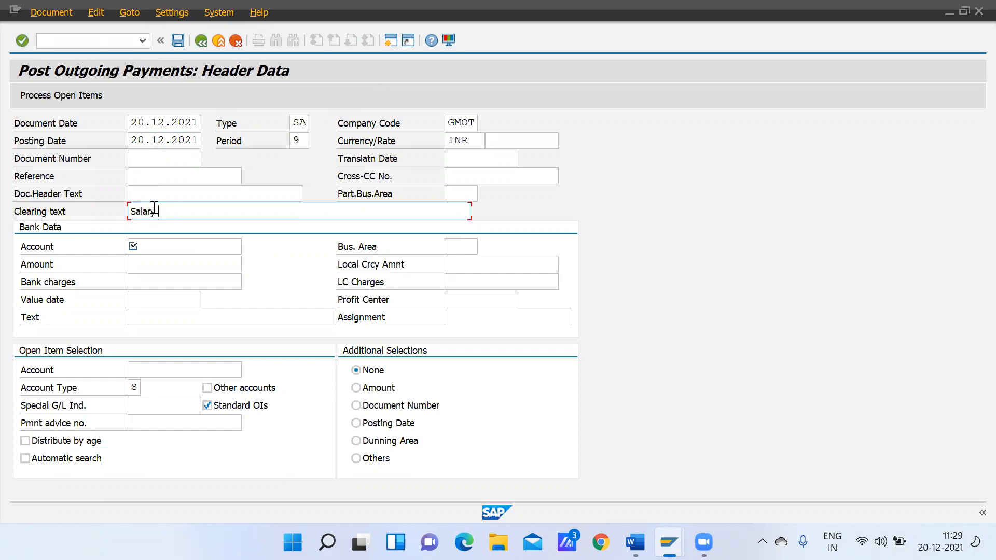
Set the bank data account to Bank Outgoing Ac (50000) with an amount of 100000
click(152, 250)
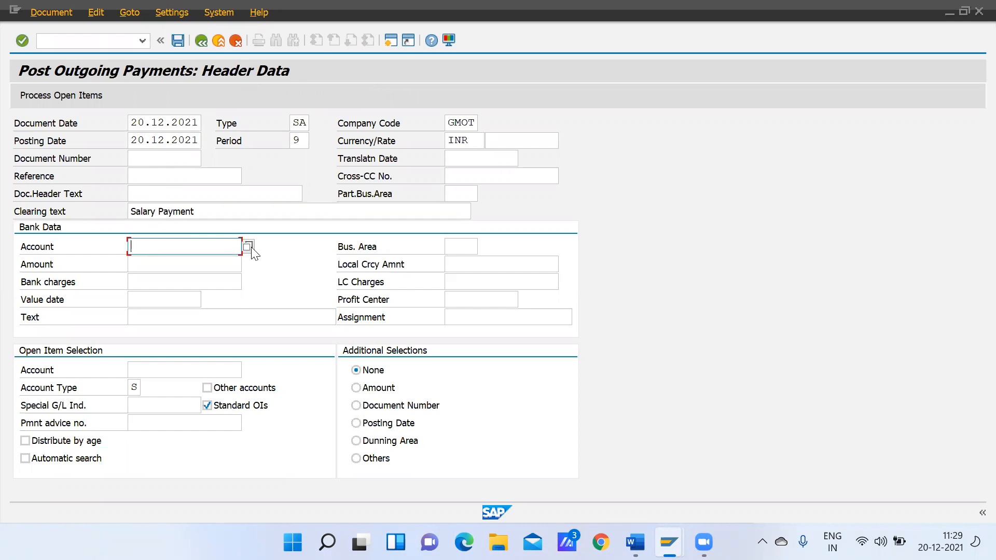
key(F4)
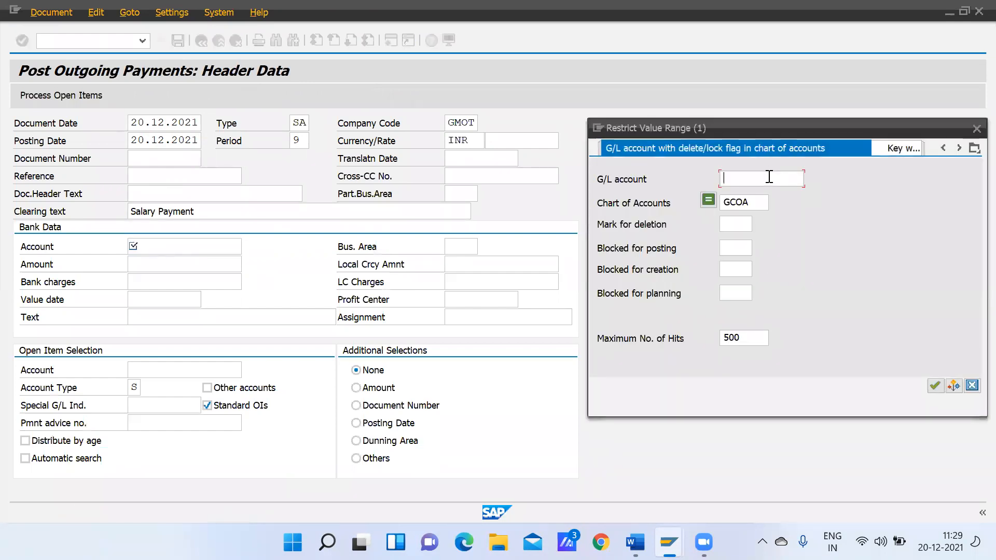
key(Return)
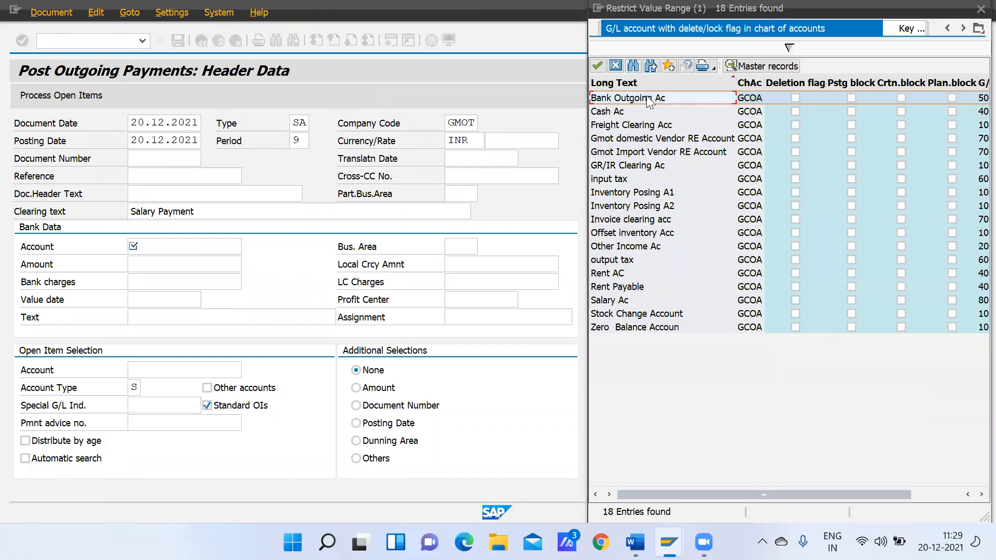
double_click(644, 98)
click(156, 265)
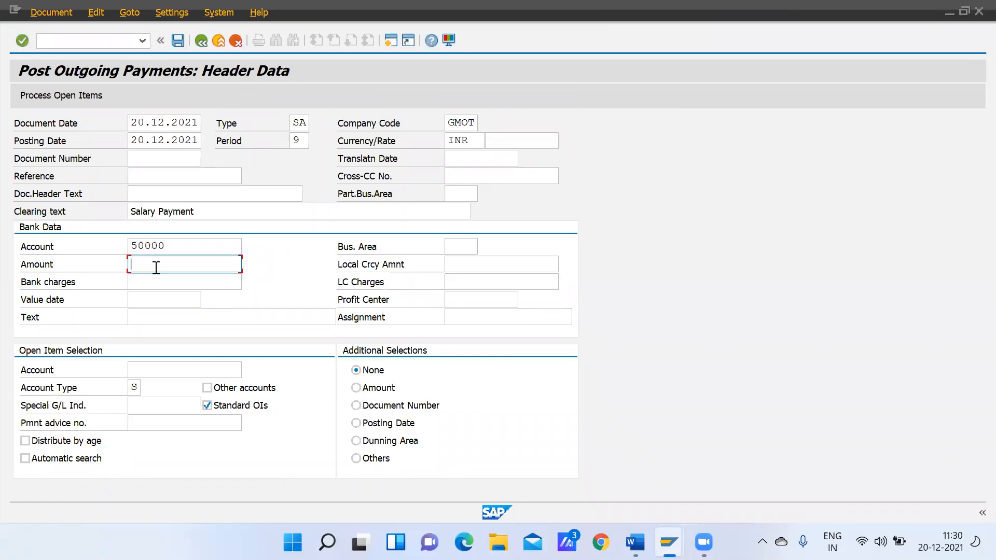
text(100000)
Complete the bank data with value date 20122021 and text "Salary Payment"
click(148, 294)
text(20122021)
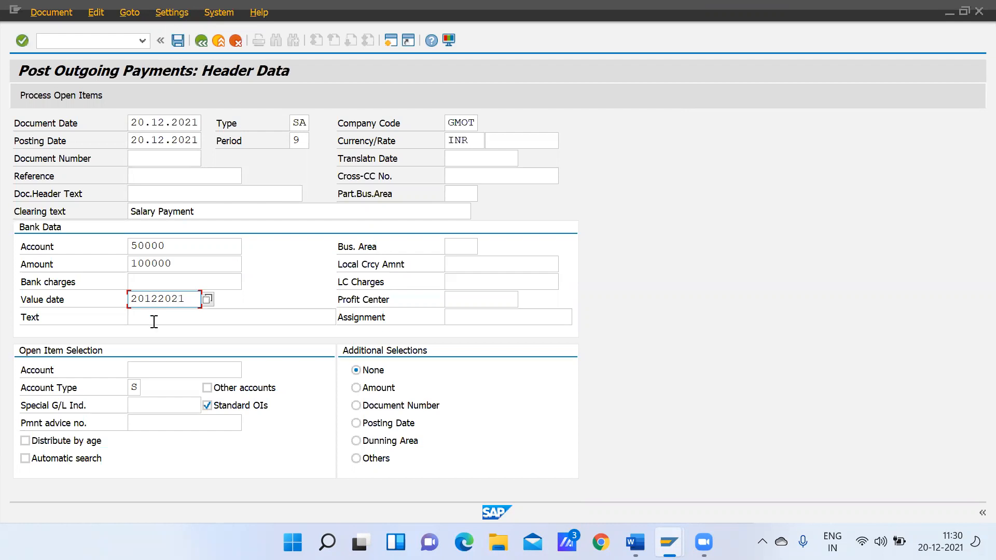
click(154, 322)
text(Salary Payment)
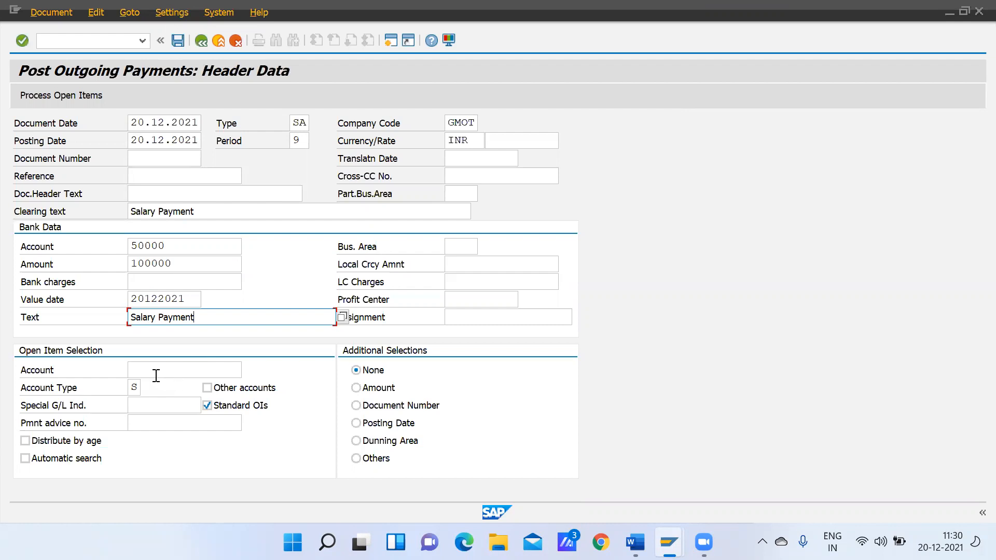
Select Salary Ac (80000) as the open item account and try to proceed with the payment
click(156, 372)
click(247, 370)
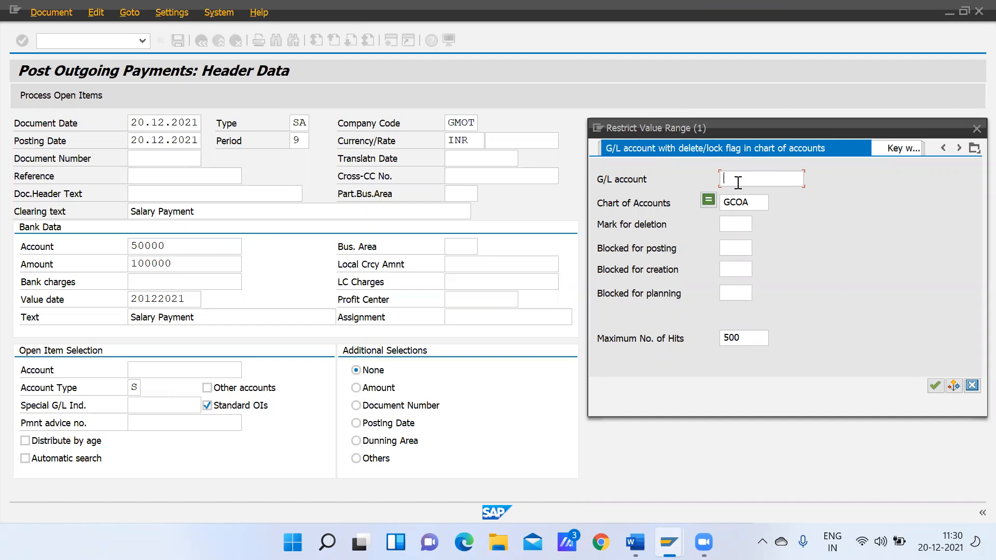
key(Return)
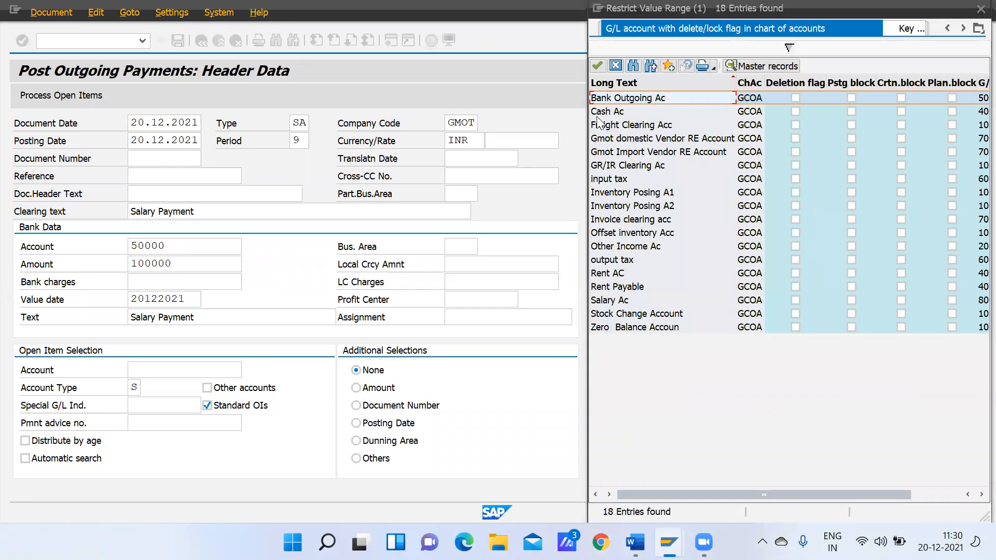
click(620, 114)
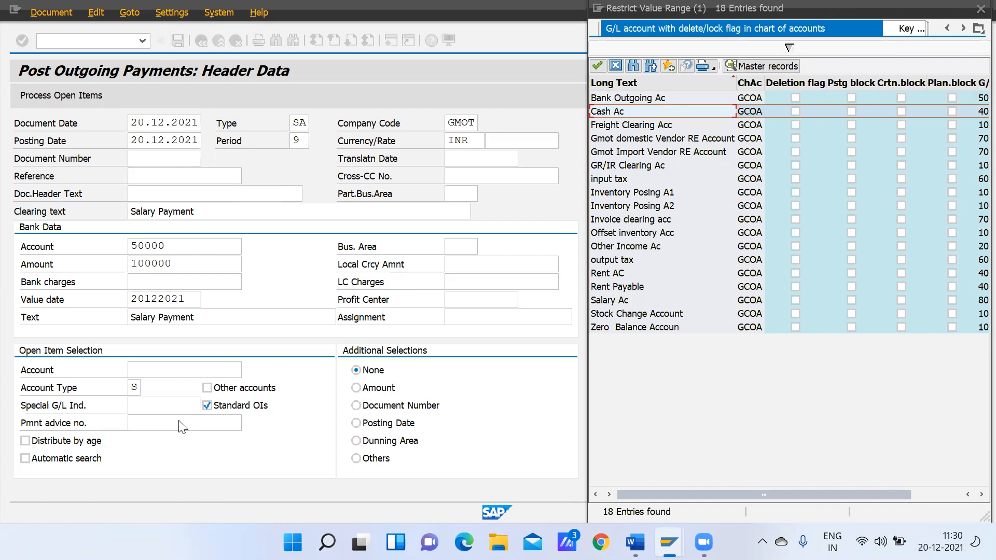
double_click(615, 300)
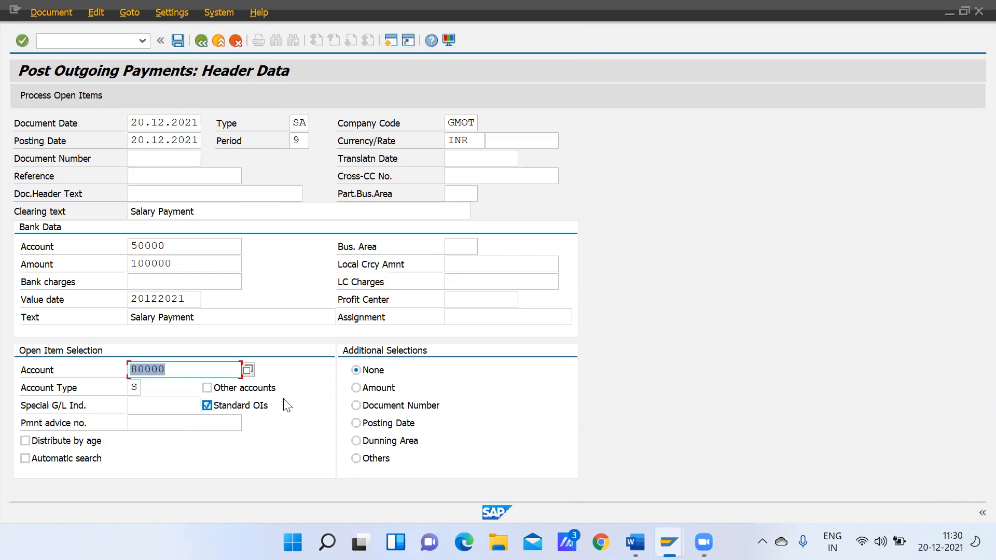
key(Return)
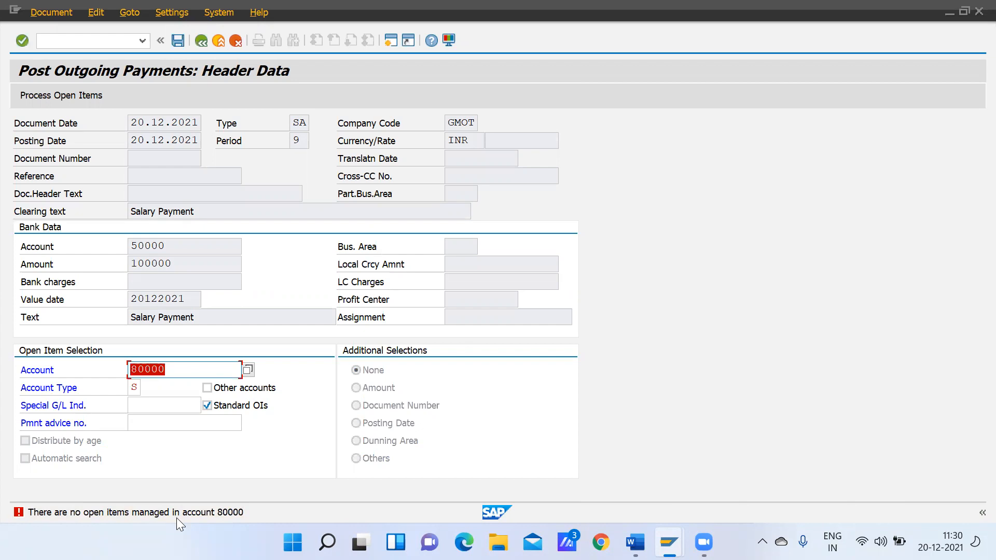
Search the G/L accounts for 40001, clear the filter, and pick Salary Ac again as the open item account
click(243, 372)
click(247, 370)
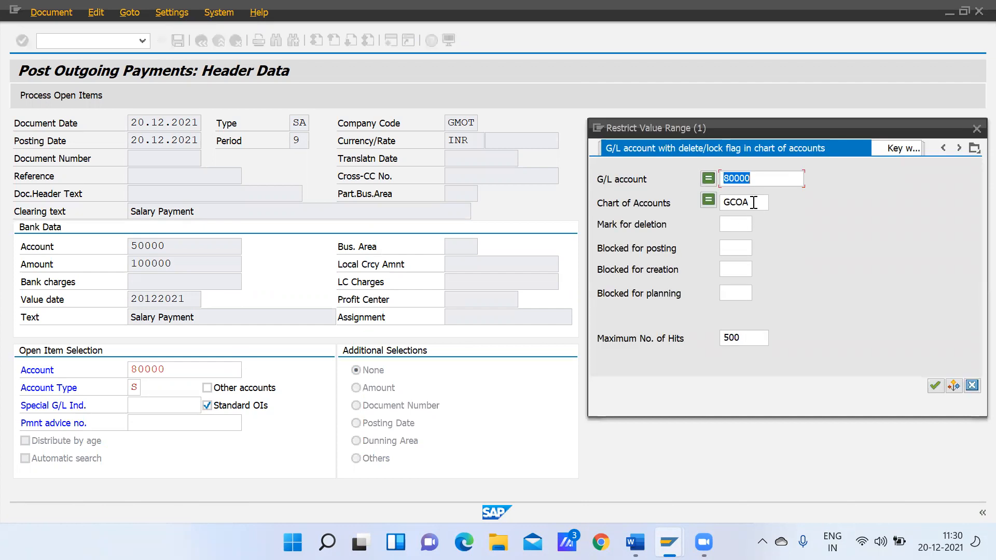
text(40001)
key(Return)
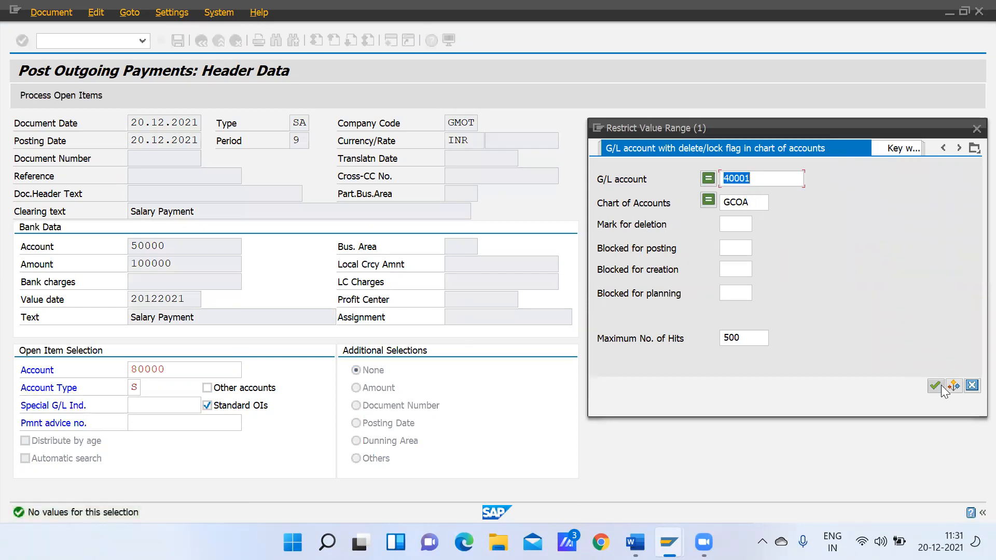
click(933, 385)
key(BackSpace)
key(Return)
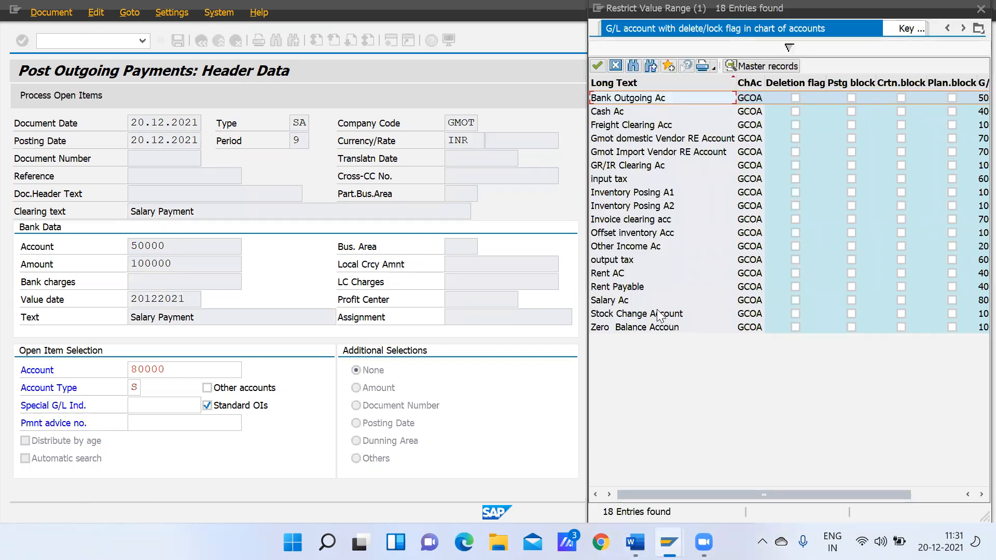
double_click(641, 299)
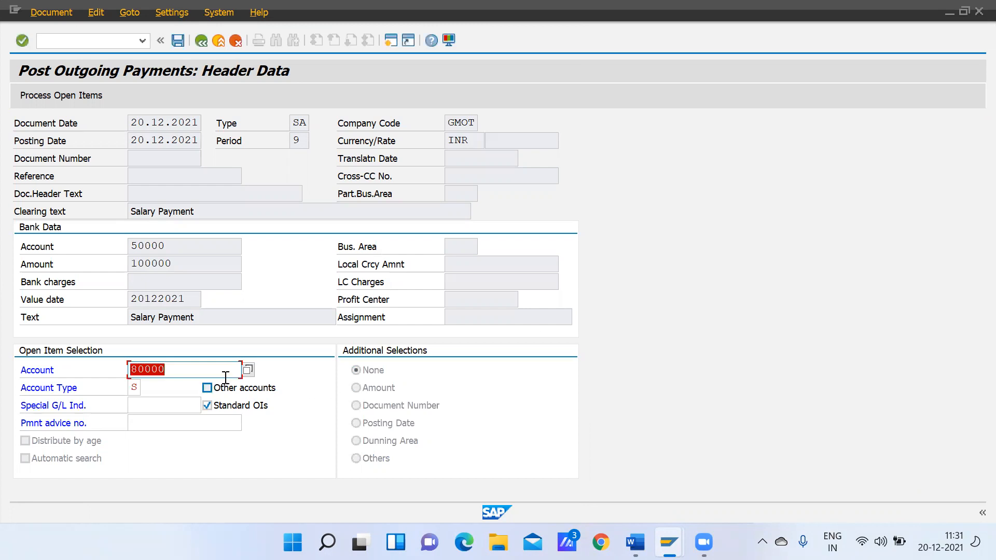
Replace the open item account with Cash Ac (40001) and try to proceed with the payment
click(248, 369)
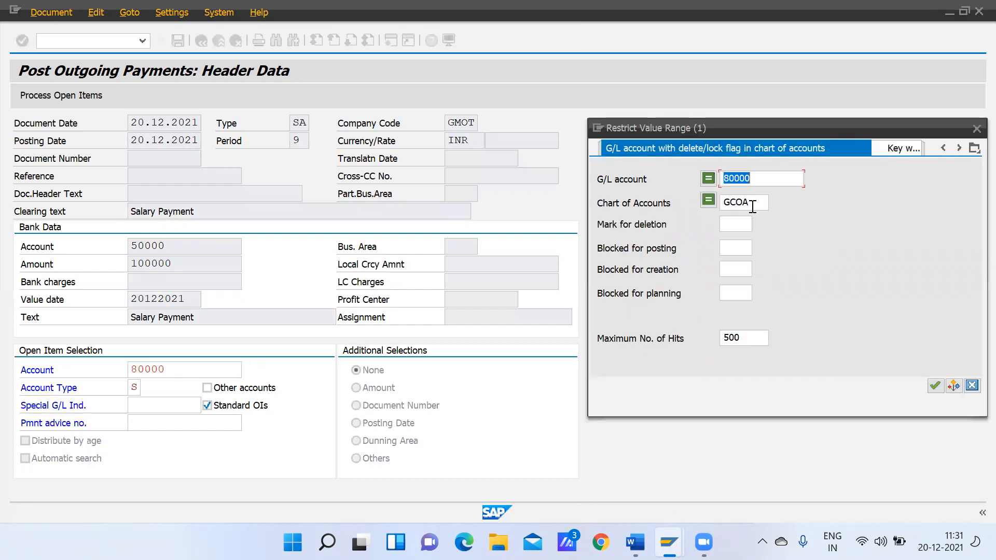
key(Return)
key(Delete)
key(Return)
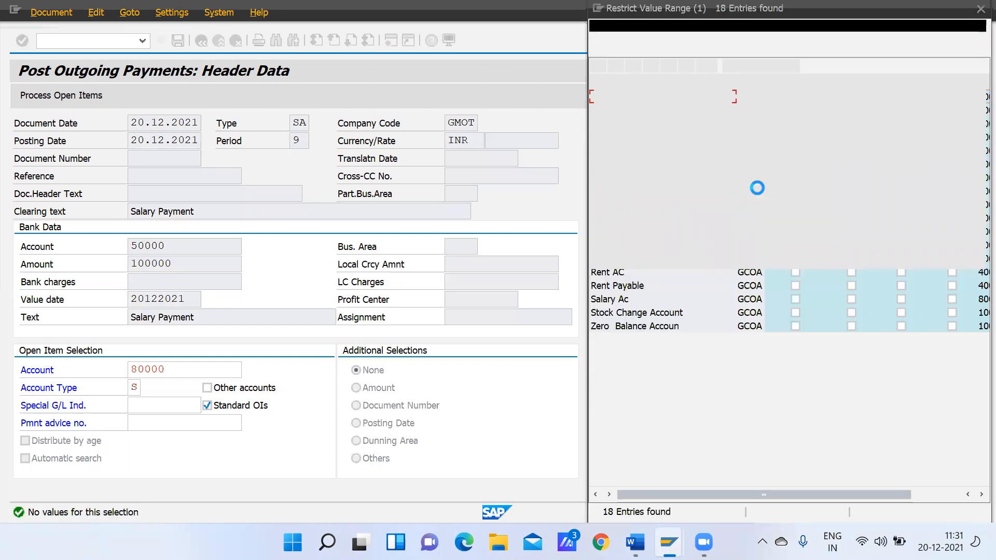
double_click(647, 111)
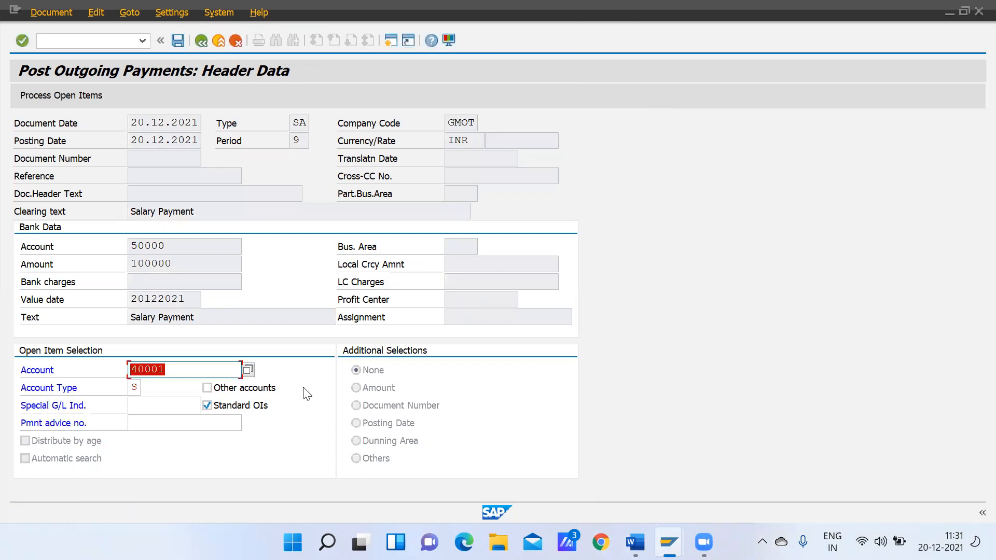
key(Return)
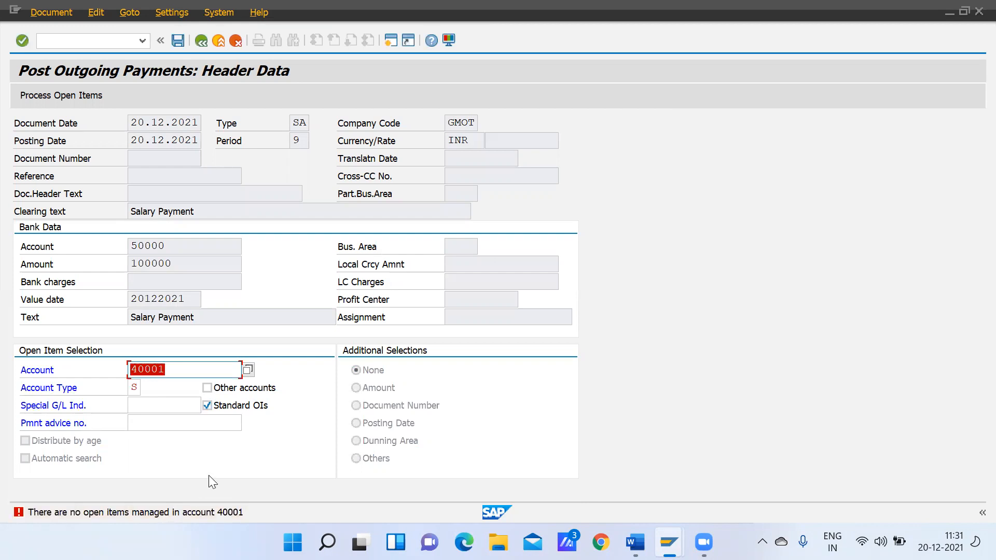
Switch to the G/L Account Groups session, open transaction FS00, and display Salary Ac (80000) from the Salary folder
mouse_move(668, 541)
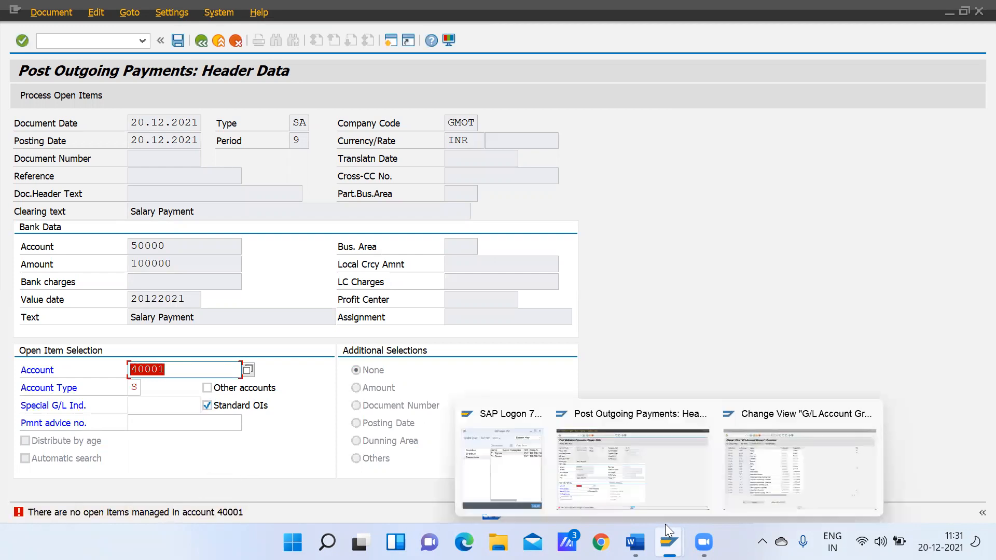
click(765, 463)
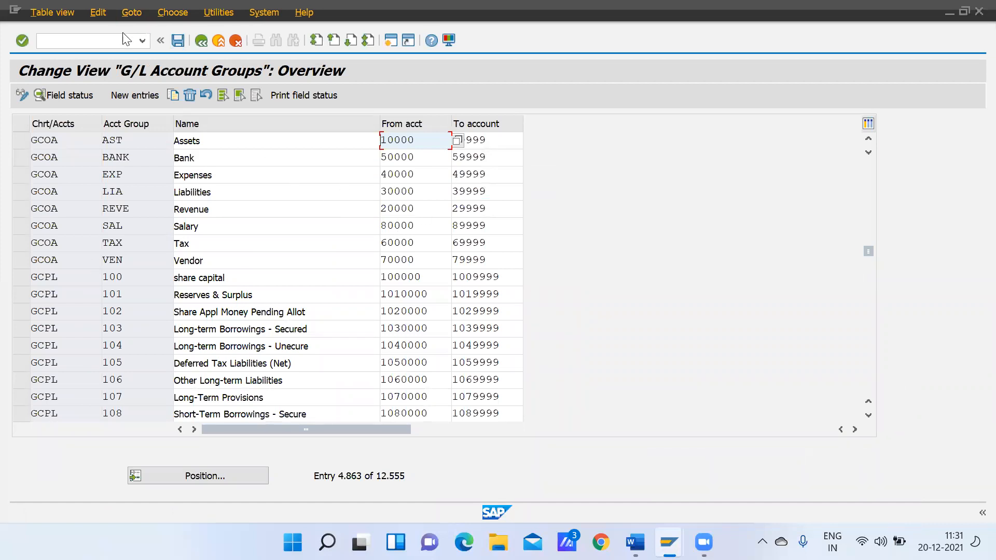
click(109, 42)
text(/nfs00)
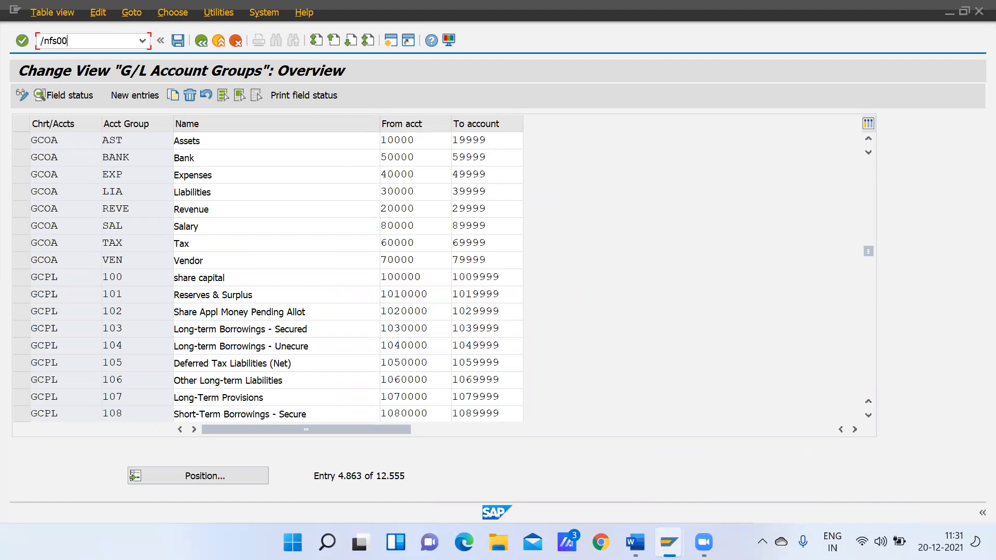
key(Return)
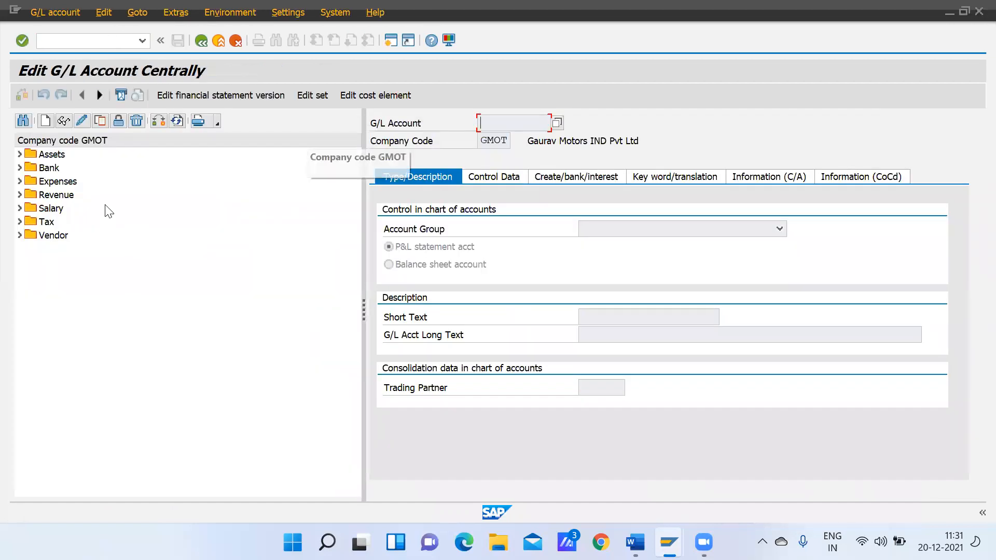
click(20, 208)
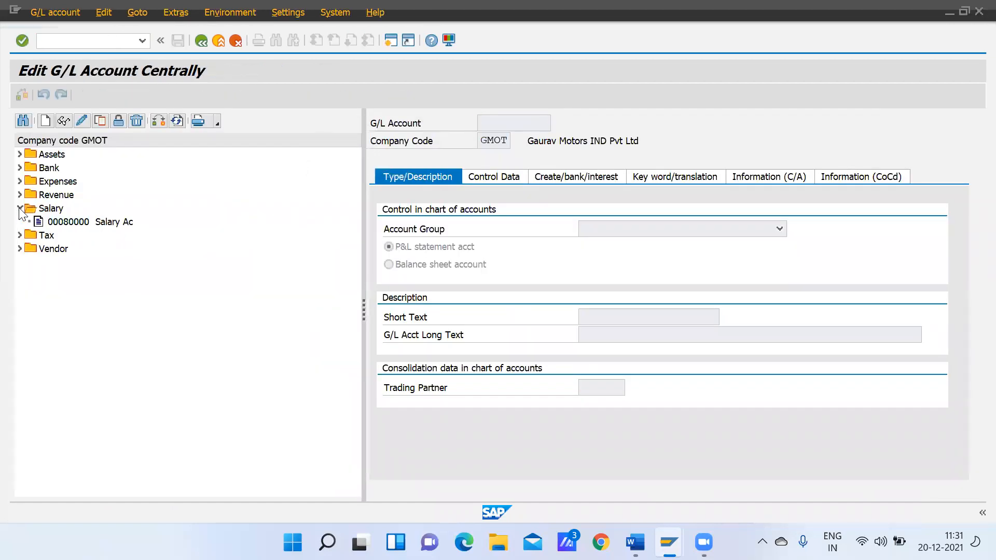
double_click(72, 224)
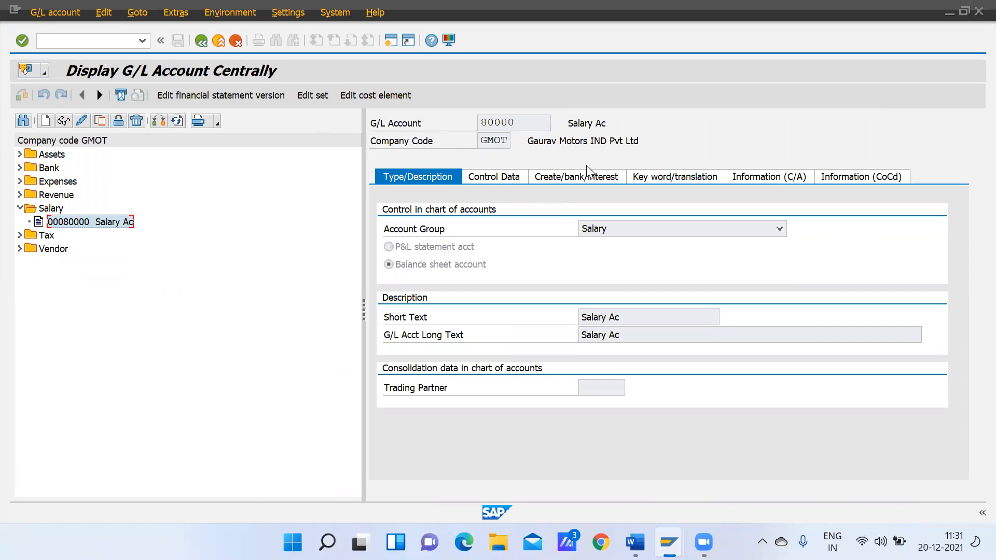
Try to enable and save open item management for Salary Ac (80000), and exit the account without saving the changes
click(85, 122)
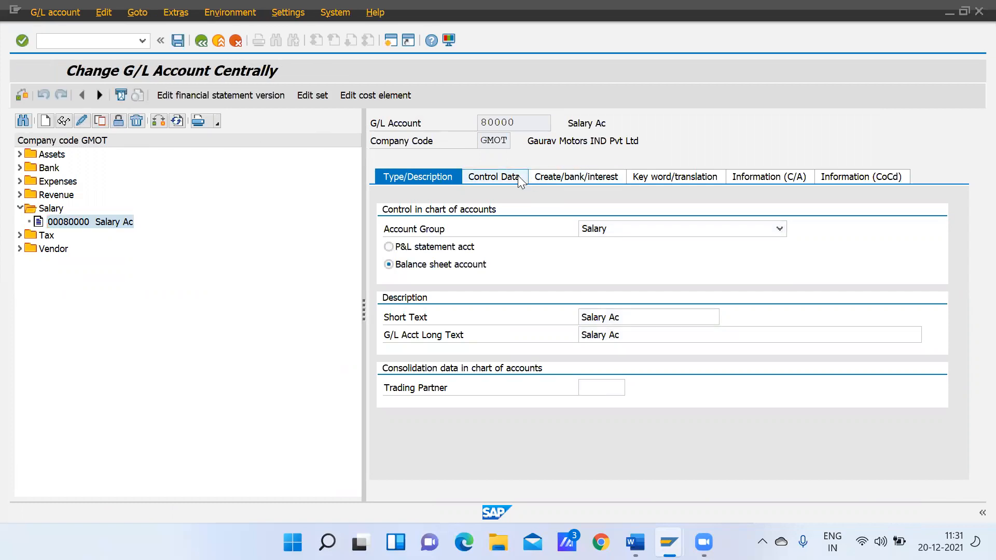
click(518, 176)
scroll(962, 390, down, 3)
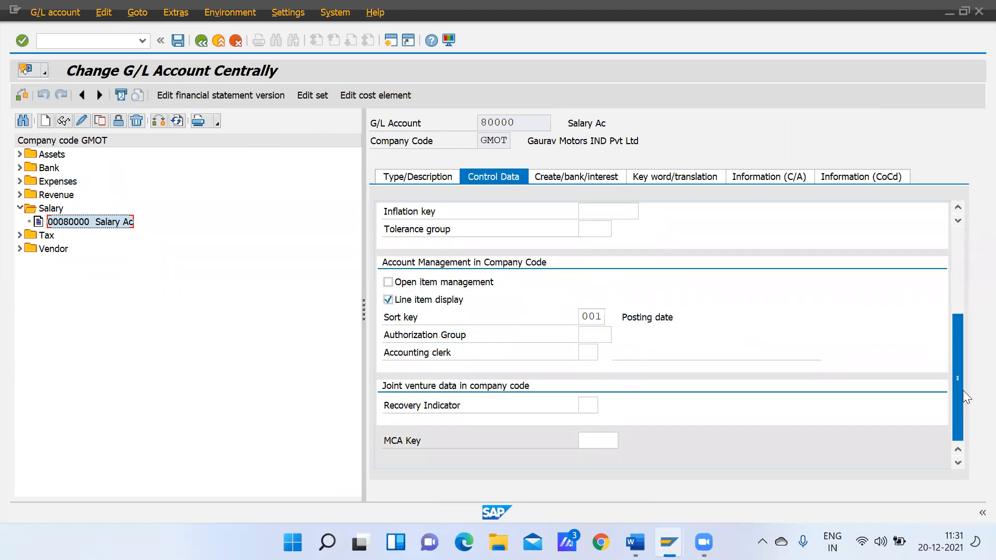
click(387, 282)
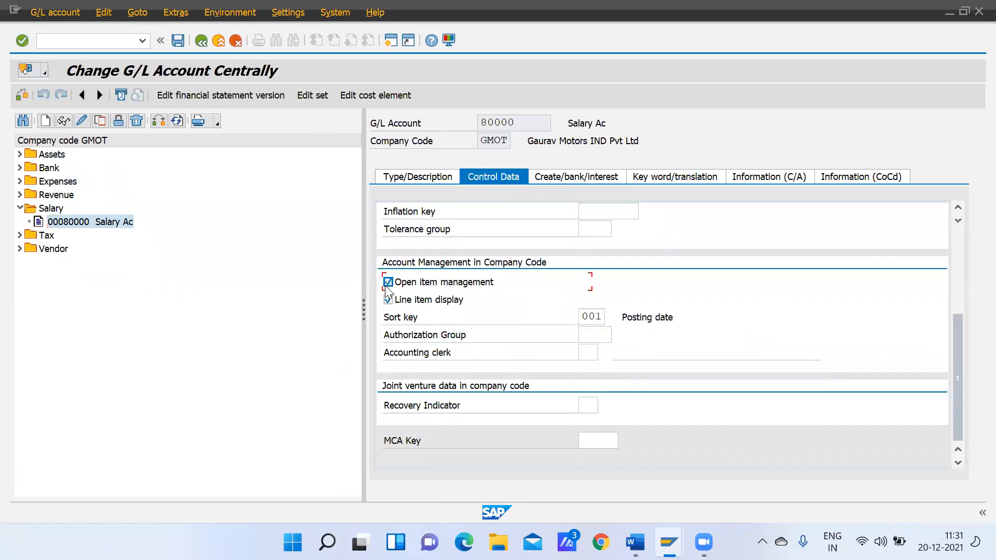
click(178, 40)
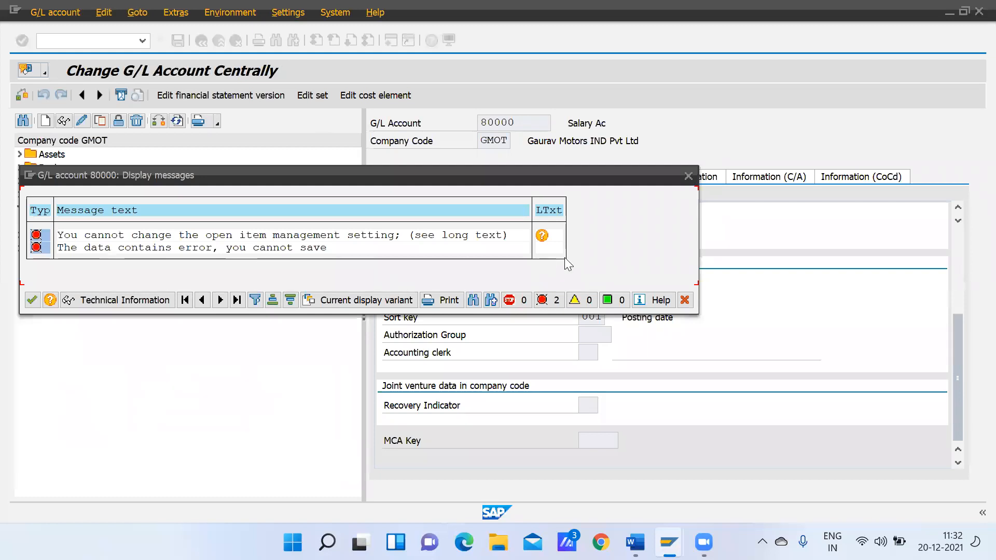
click(683, 173)
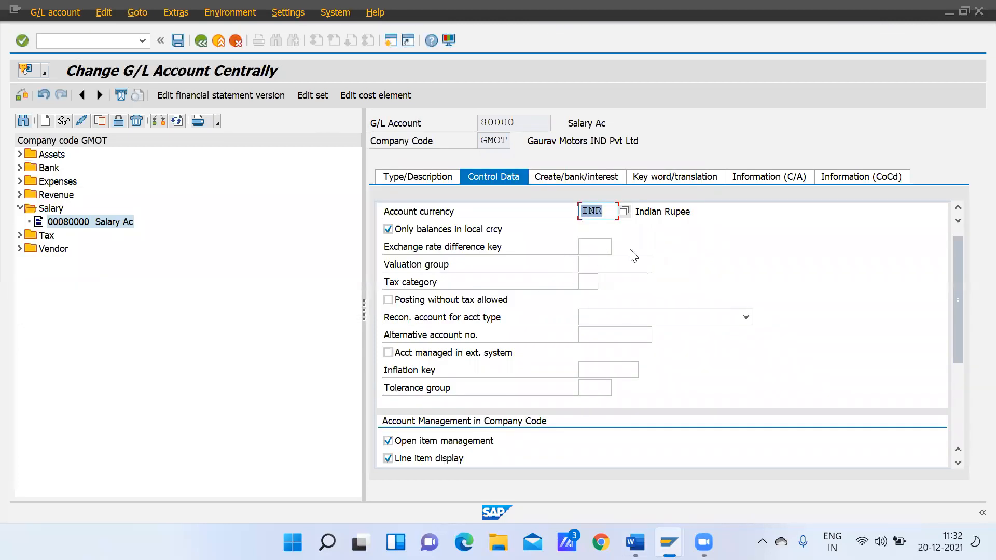
click(204, 43)
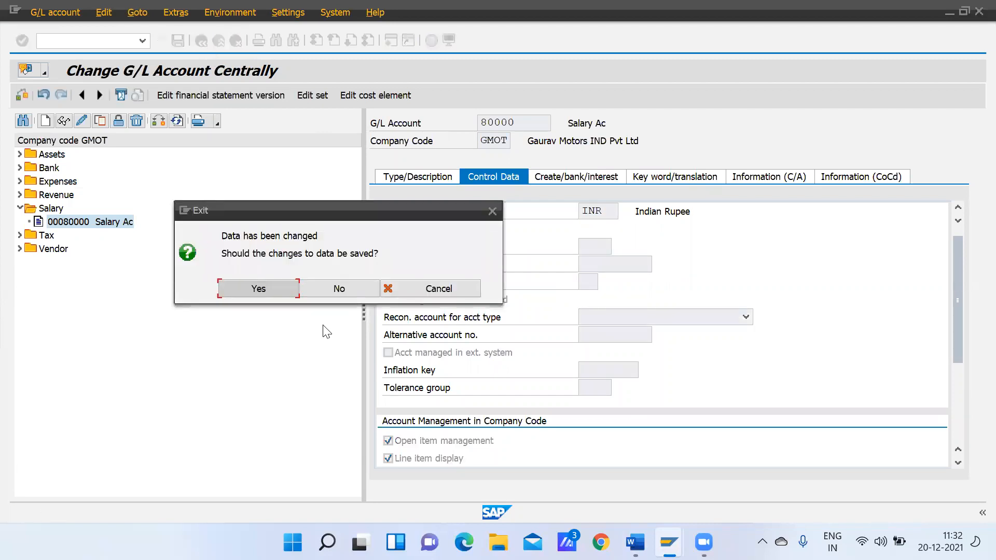
click(323, 285)
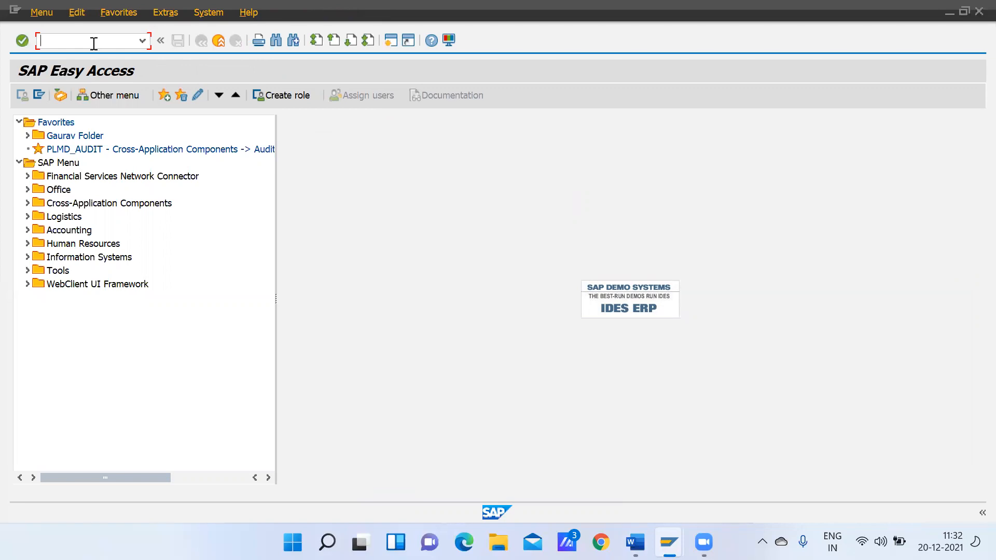
Reopen transaction FS00 and display Cash Ac (40001) from the Expenses folder
text(fs00)
key(Return)
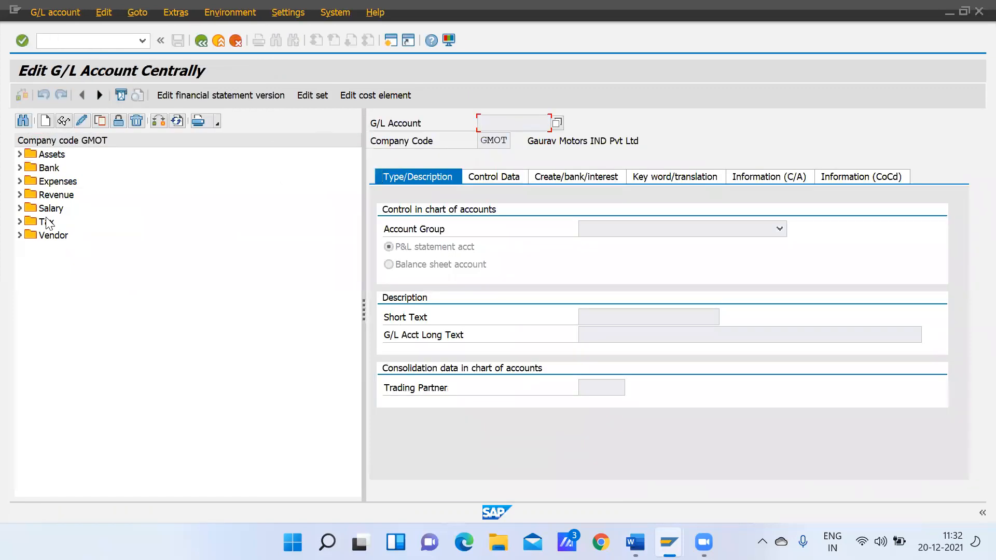
click(20, 208)
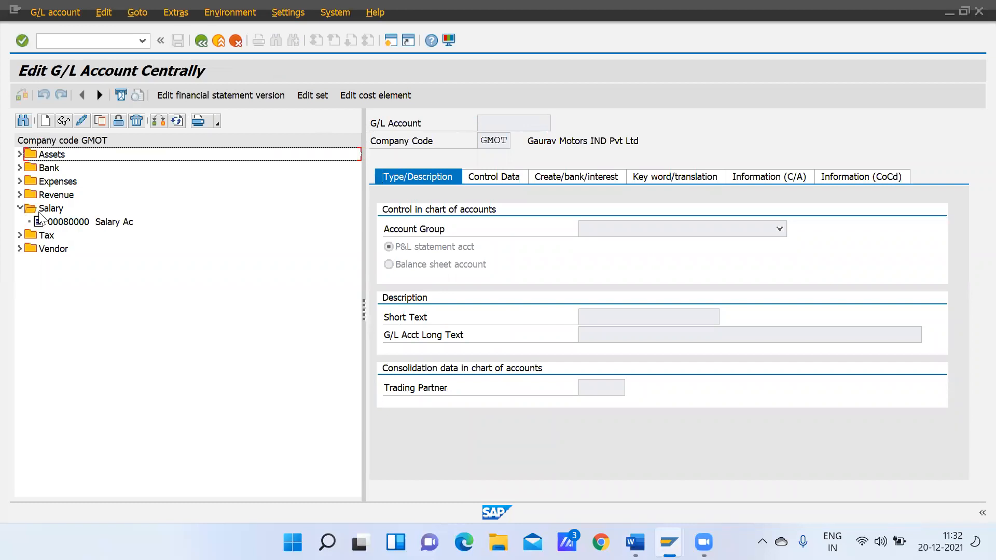
click(44, 214)
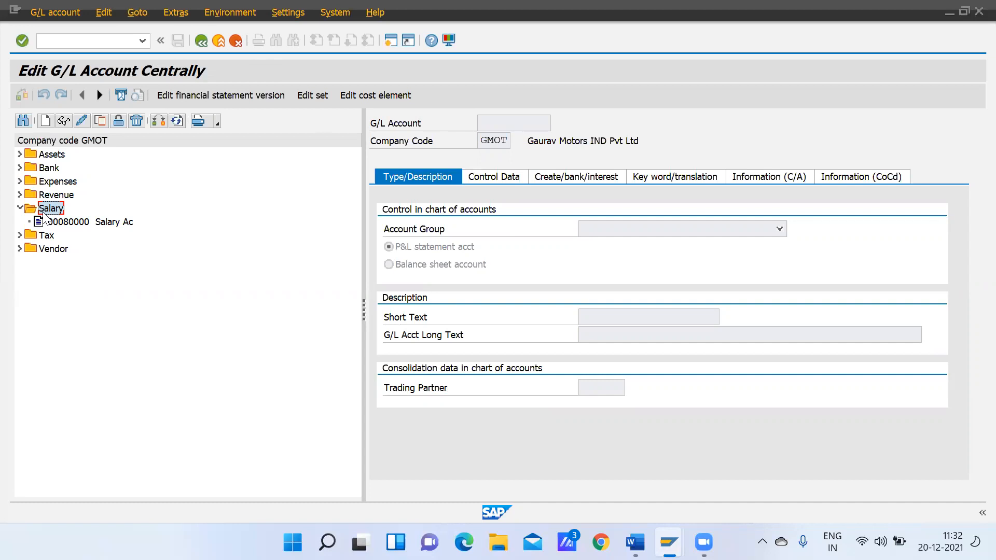
click(20, 168)
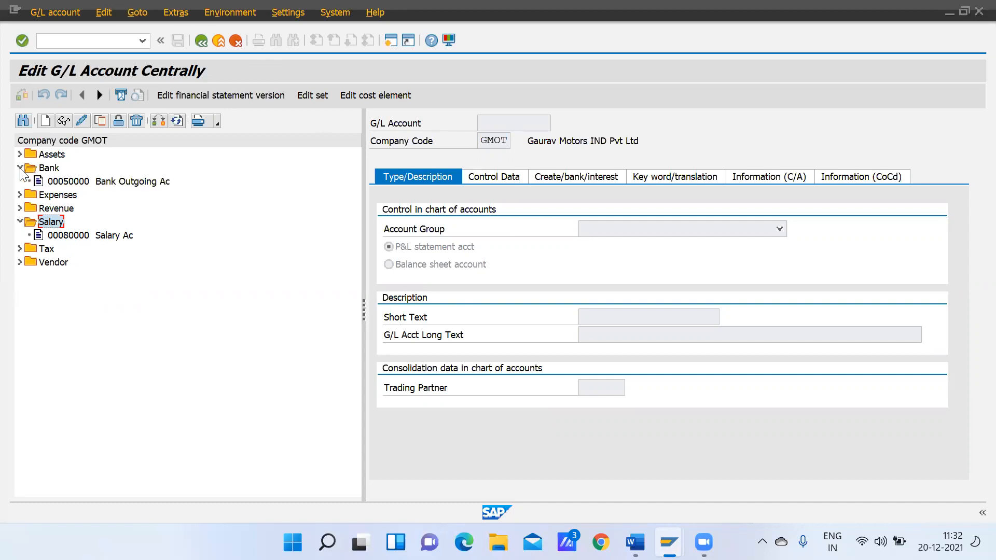
click(20, 195)
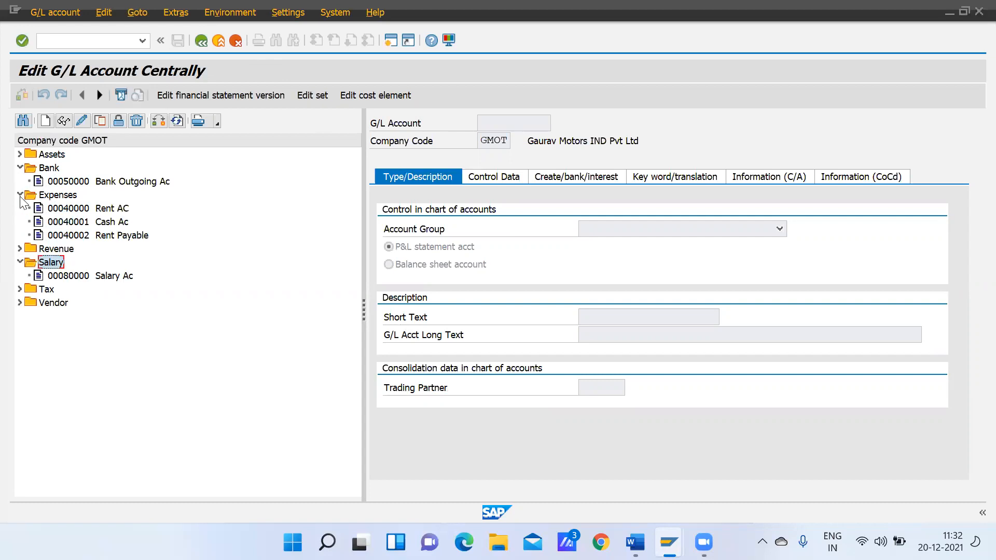
click(102, 224)
click(101, 225)
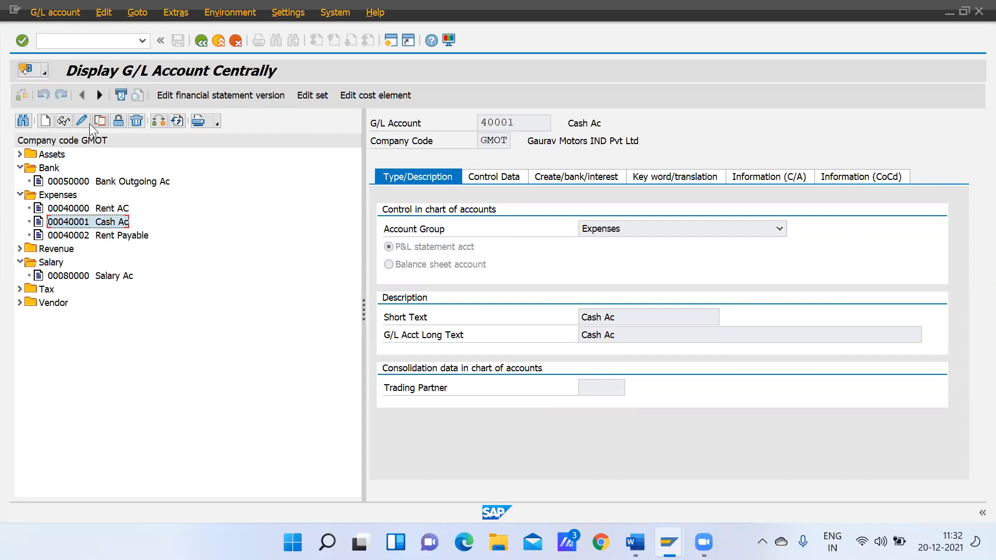
Try to enable open item management in the control data of Cash Ac (40001) and save the account
click(76, 122)
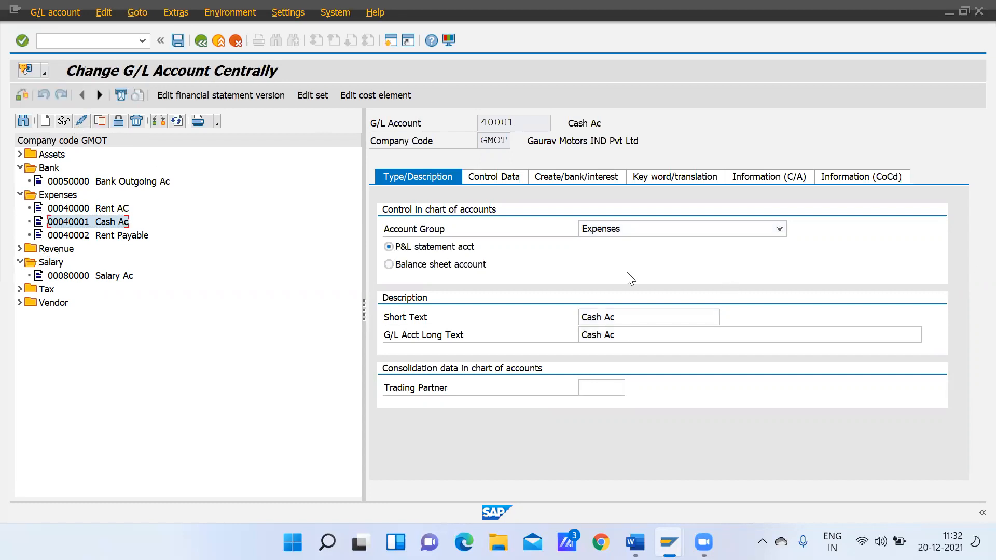
click(504, 177)
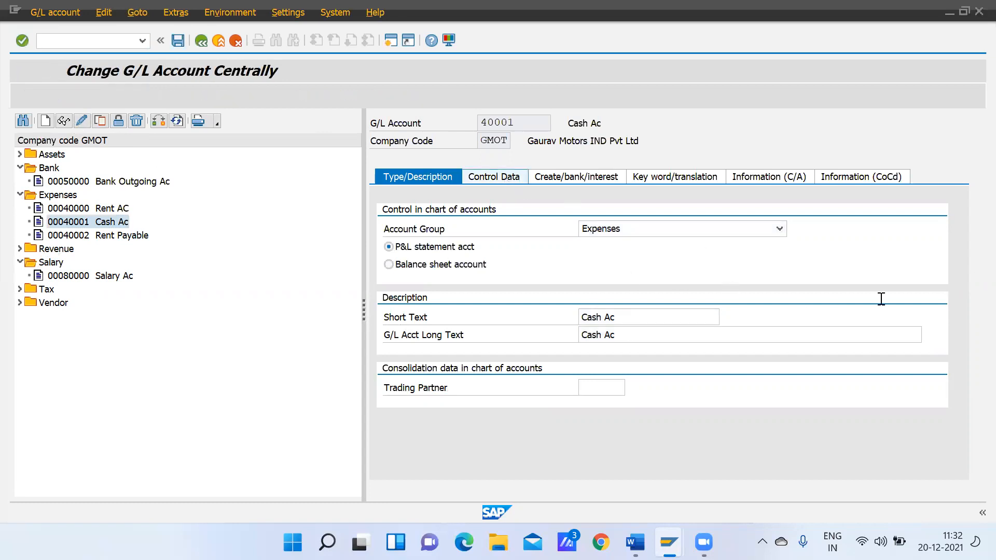
drag(957, 271, 953, 317)
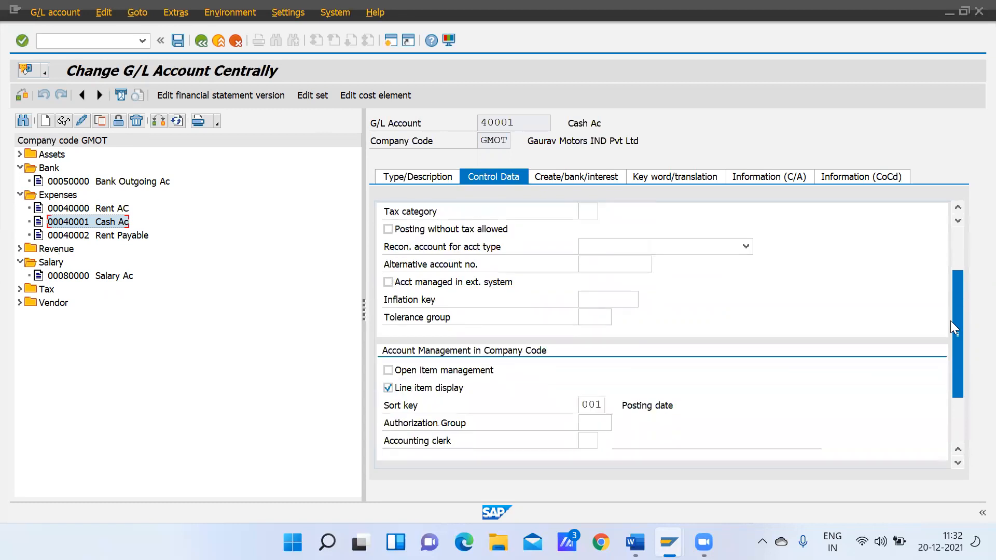
click(390, 371)
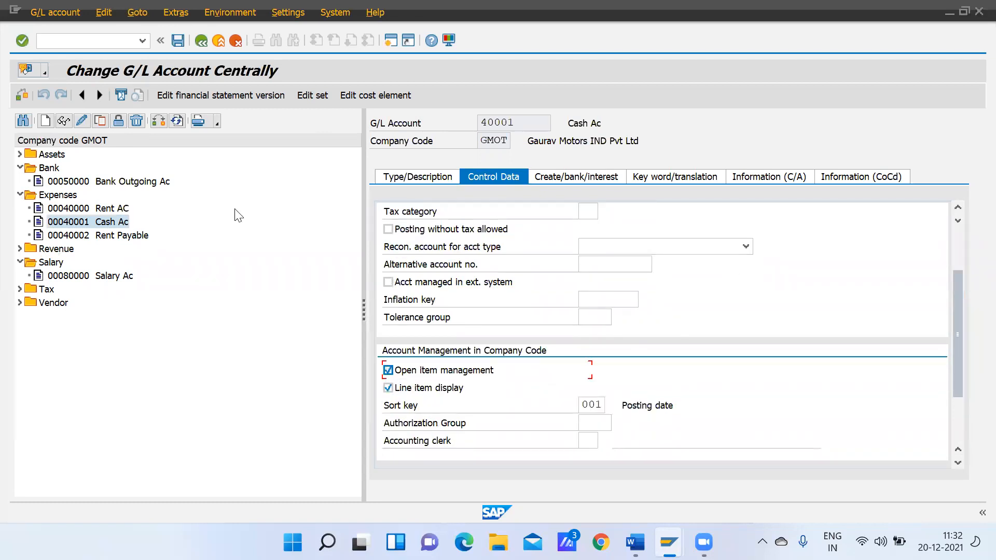
click(177, 41)
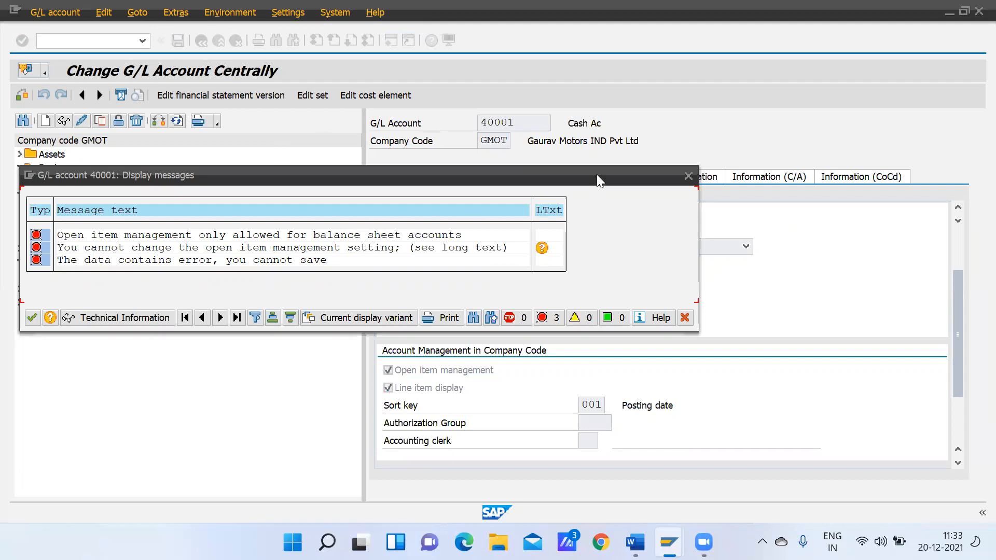
drag(596, 174, 628, 241)
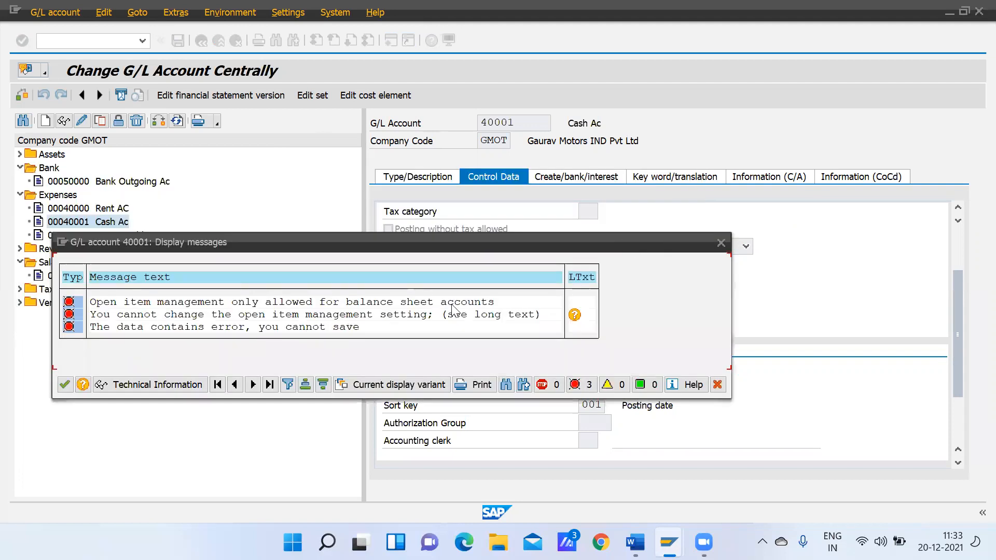
click(720, 243)
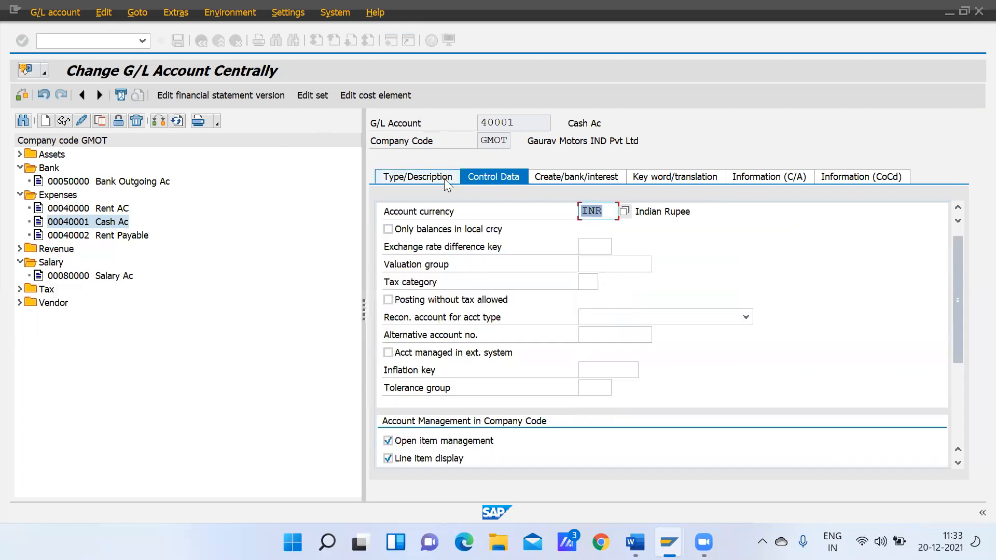
Check the account type of Cash Ac and try to switch to Rent Payable (40002) while saving the pending changes
click(430, 177)
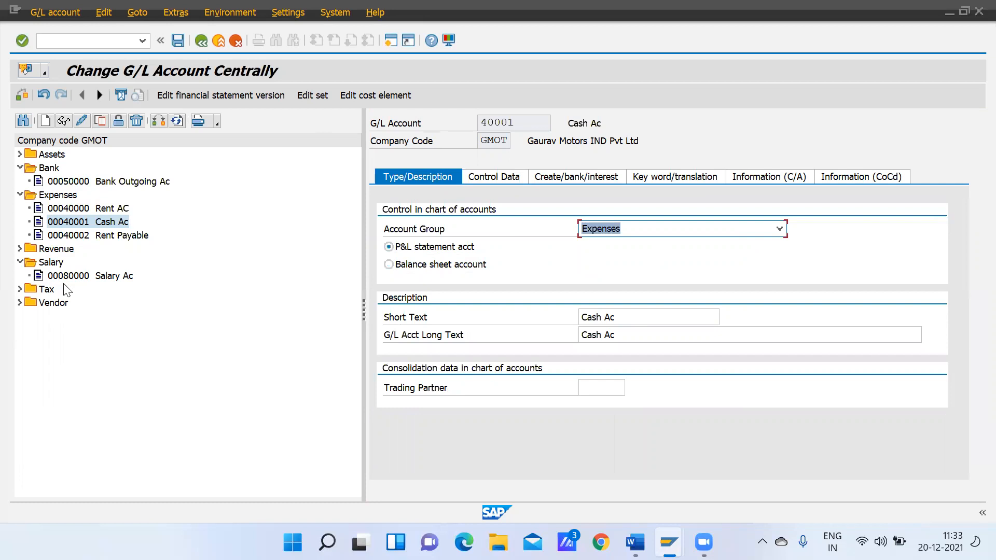
double_click(109, 236)
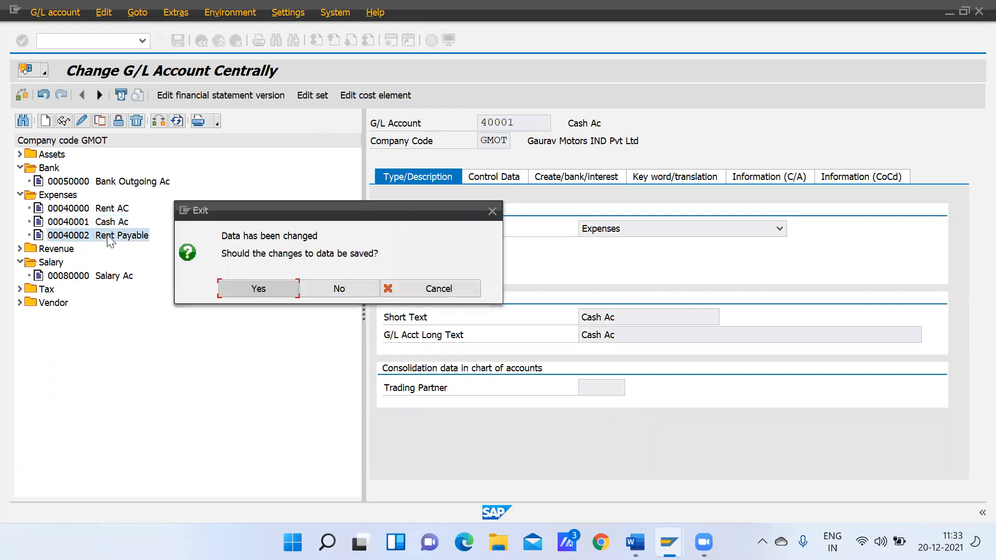
click(273, 290)
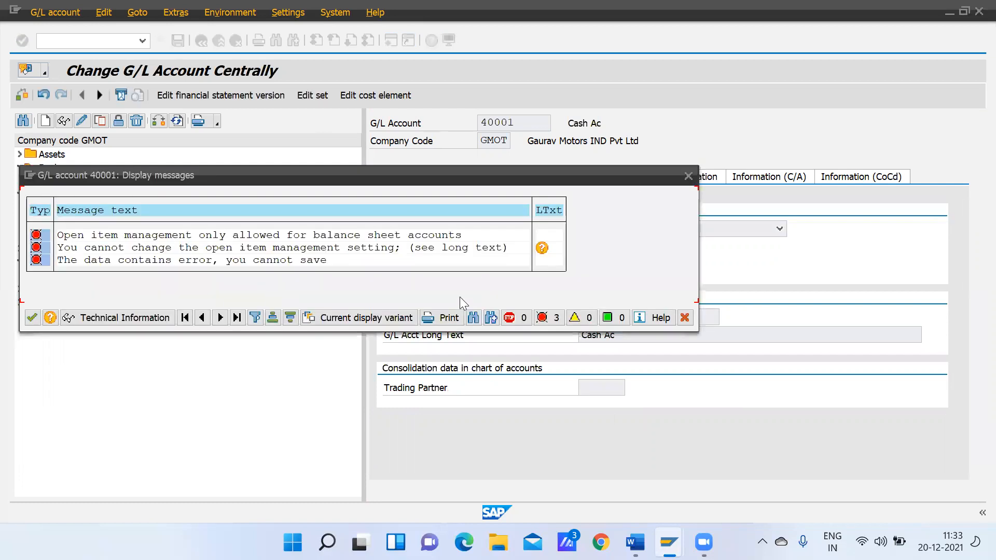
click(688, 175)
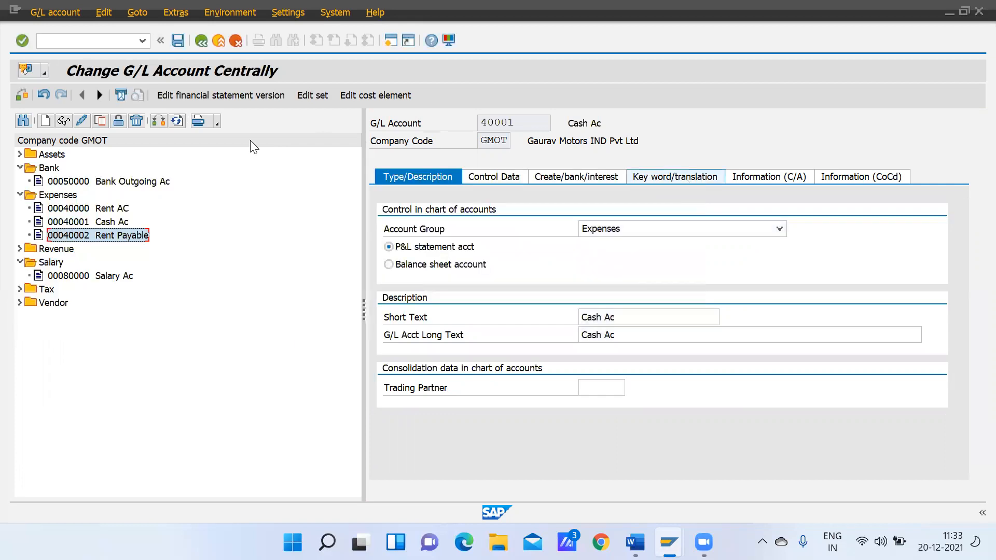
Abandon the Cash Ac changes, restart transaction FS00, and display the control data of Rent Payable (40002) from the Expenses folder
click(101, 40)
text(/n)
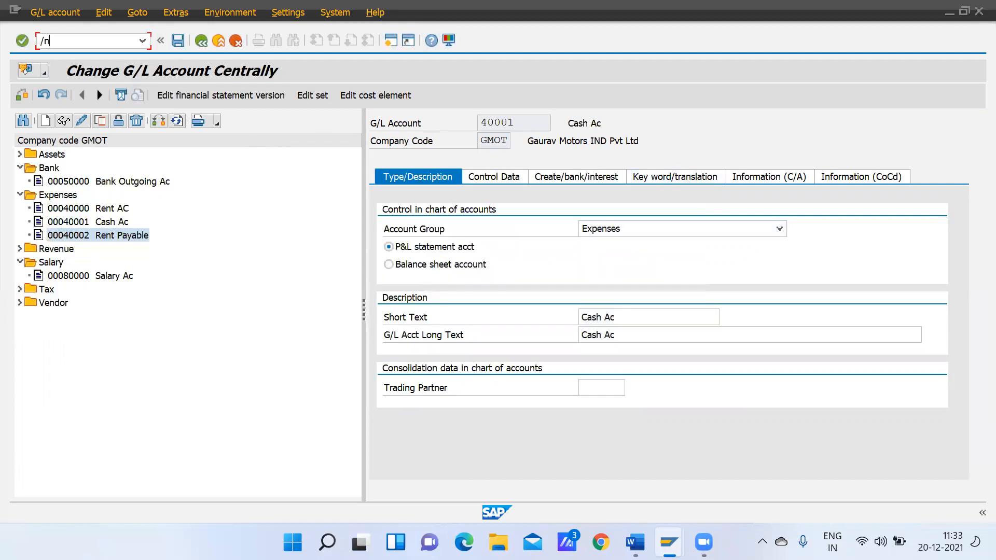
key(Return)
text(fs00)
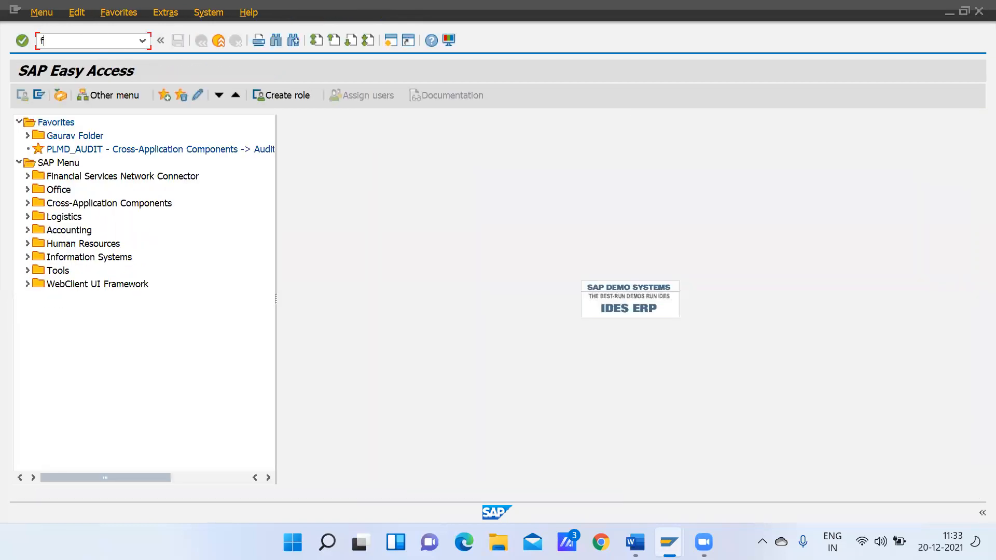
key(Return)
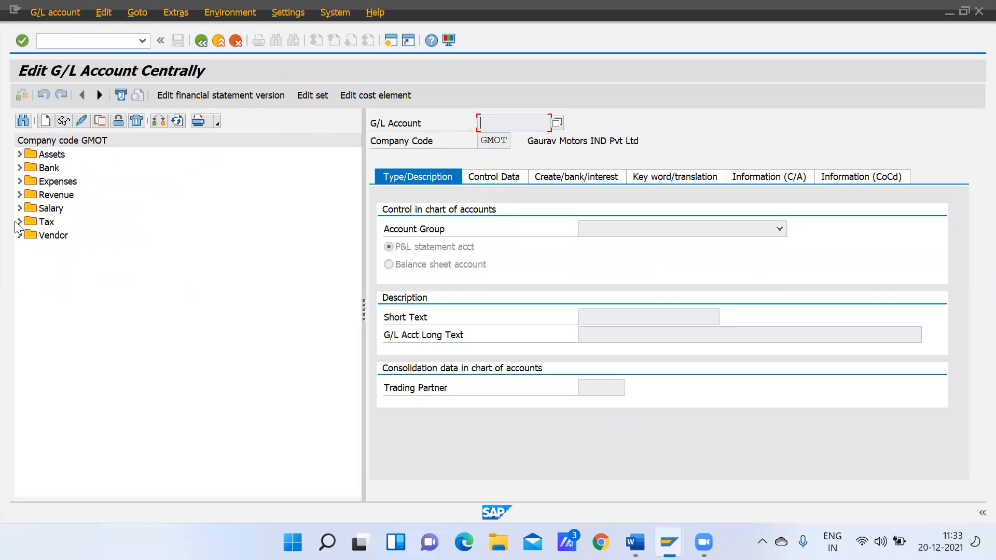
click(19, 181)
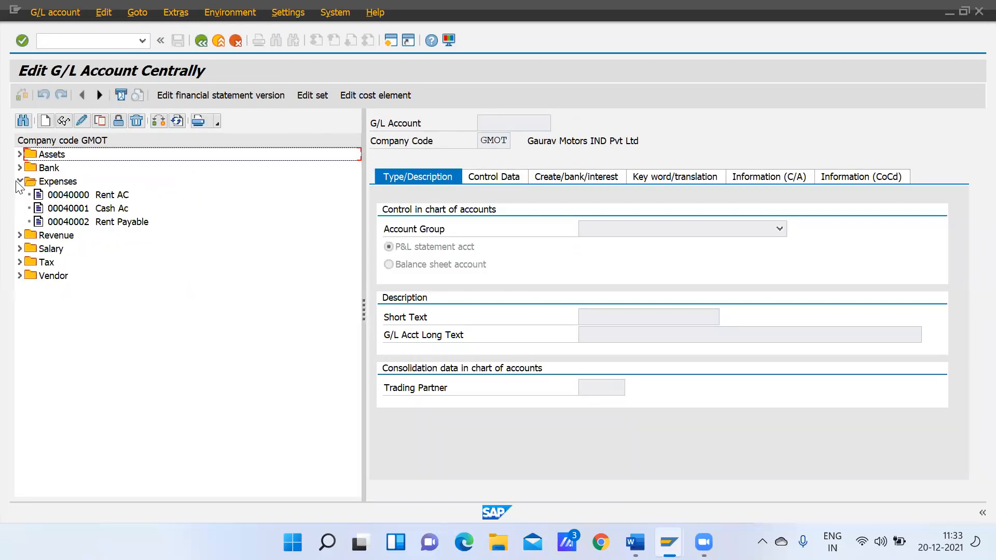
double_click(81, 223)
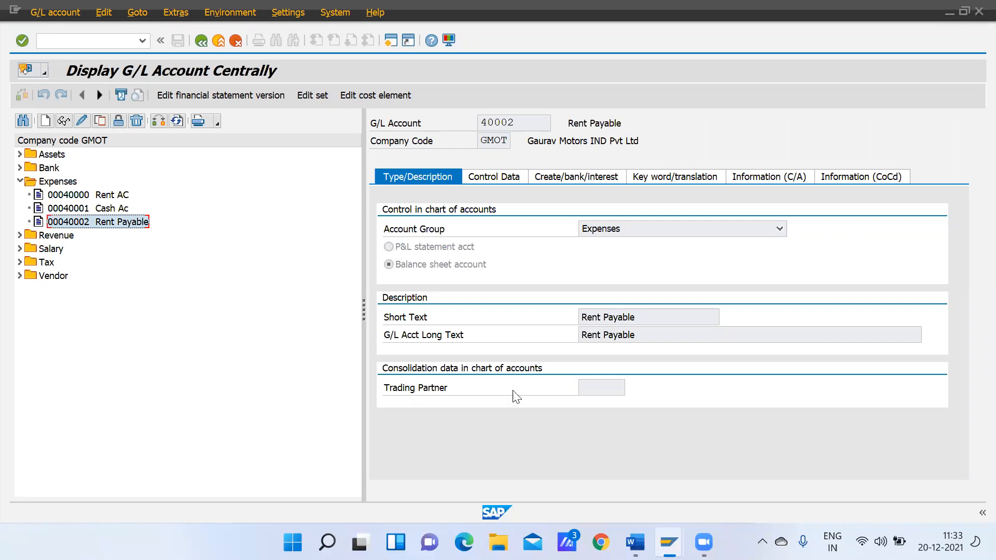
click(509, 173)
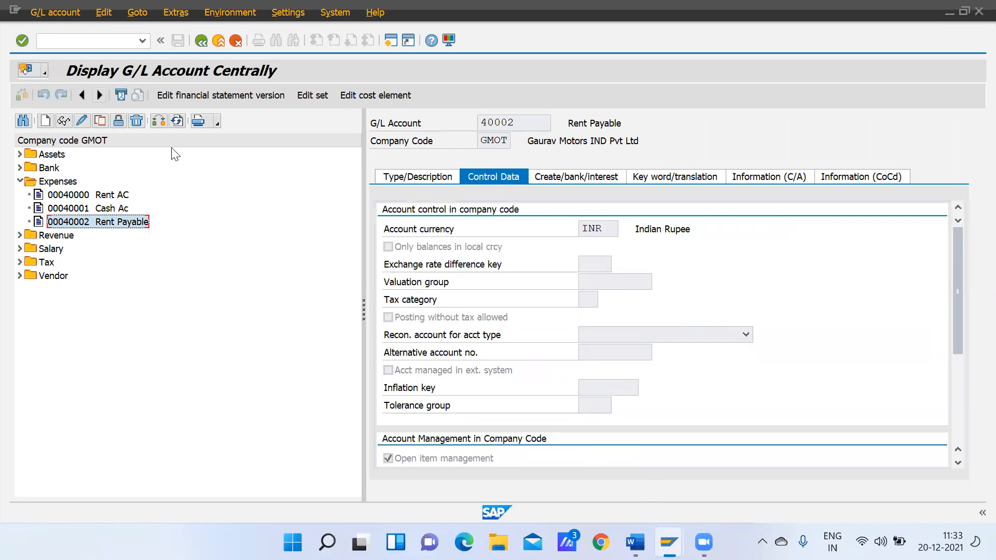
Leave the G/L account display and open the Post Outgoing Payments transaction for G/L accounts
click(72, 40)
text(f-)
text(0)
text(1)
key(Return)
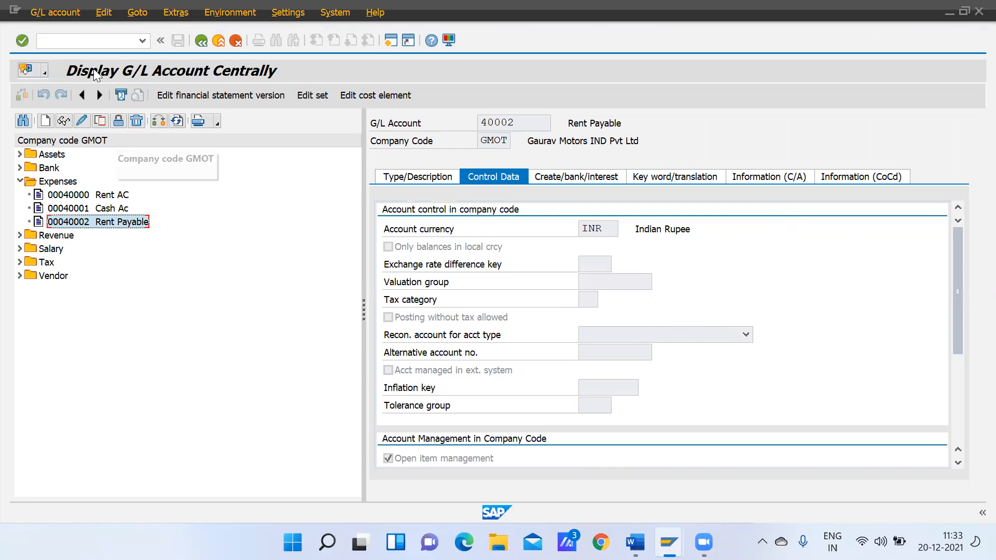
click(83, 41)
text(/n)
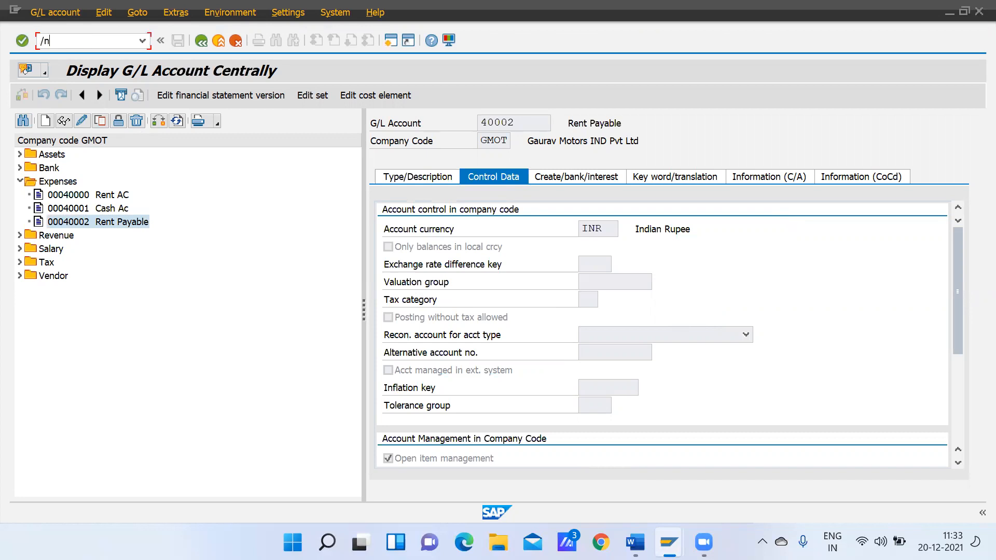
text(f-53)
key(Return)
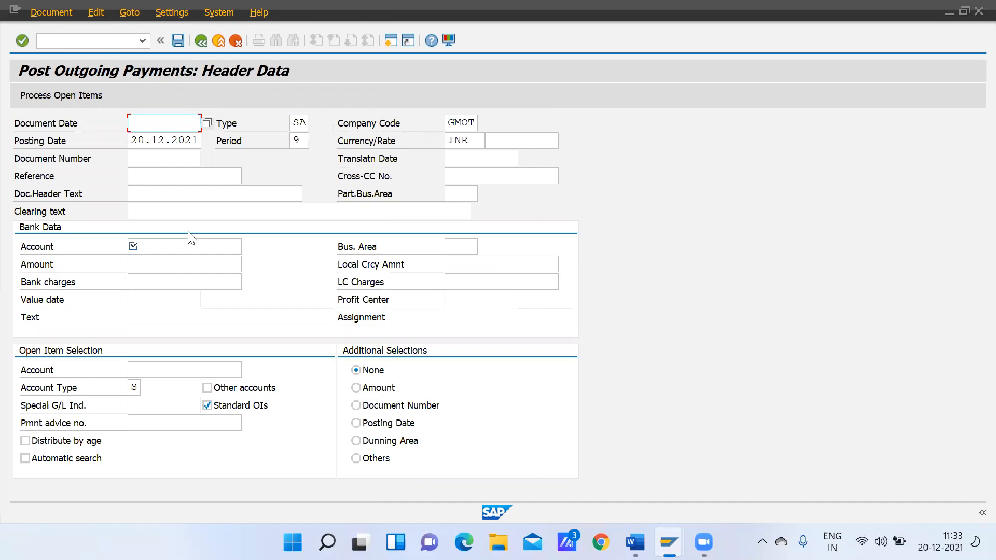
text(20)
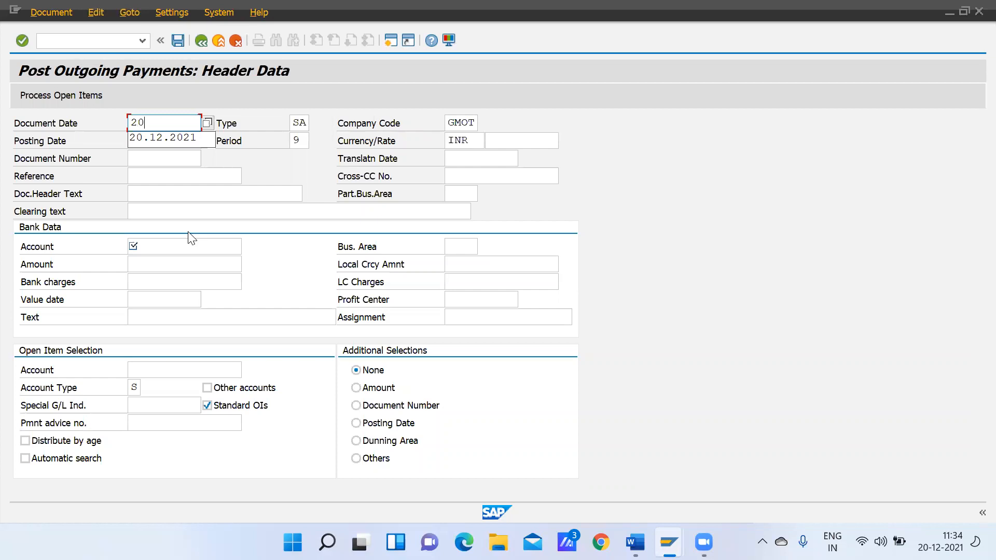
key(Down)
key(Return)
click(150, 192)
click(151, 247)
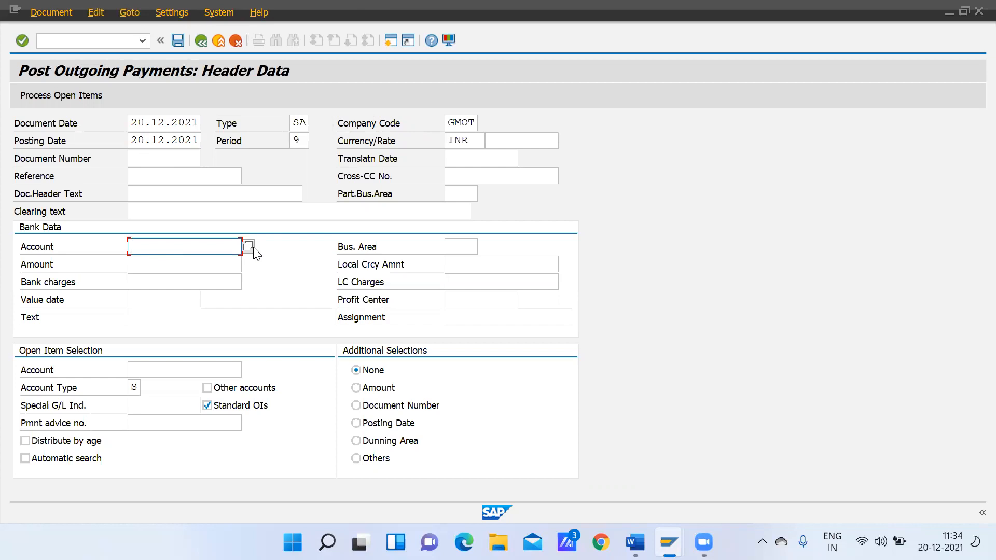
click(248, 247)
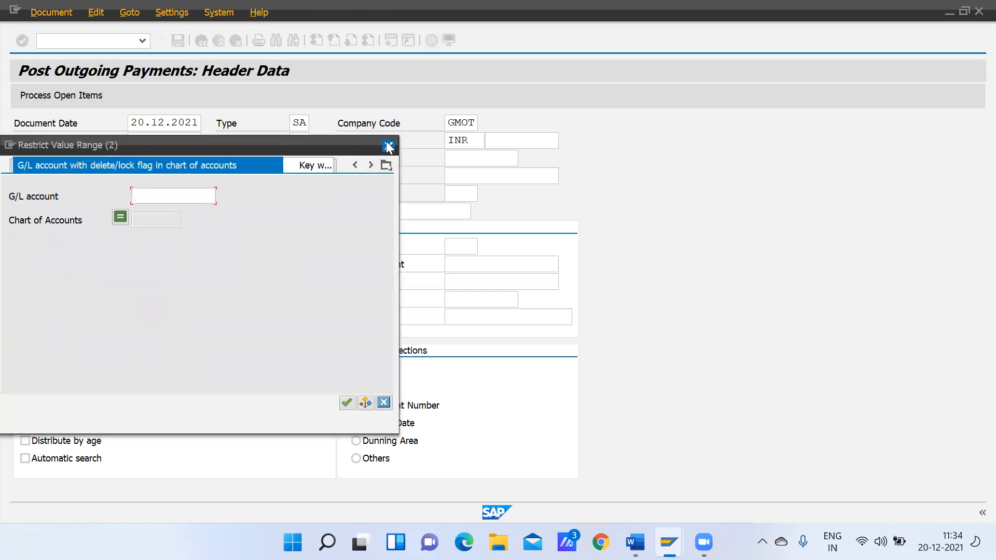
click(388, 146)
click(89, 38)
text(/n)
key(Return)
Display the open line items of G/L account 40001 in company code GMOT with transaction FBL3N, and leave the report
text(fbl3n)
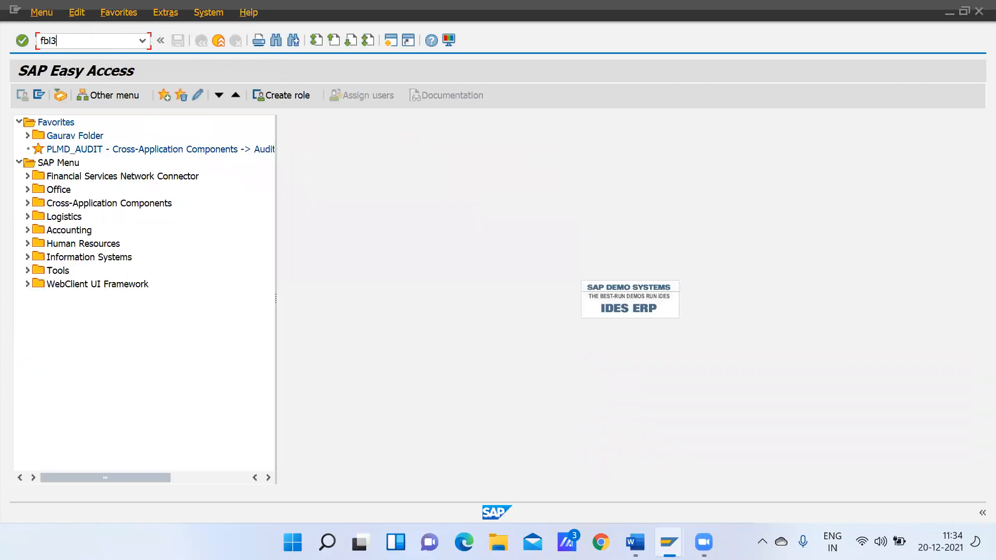
key(Return)
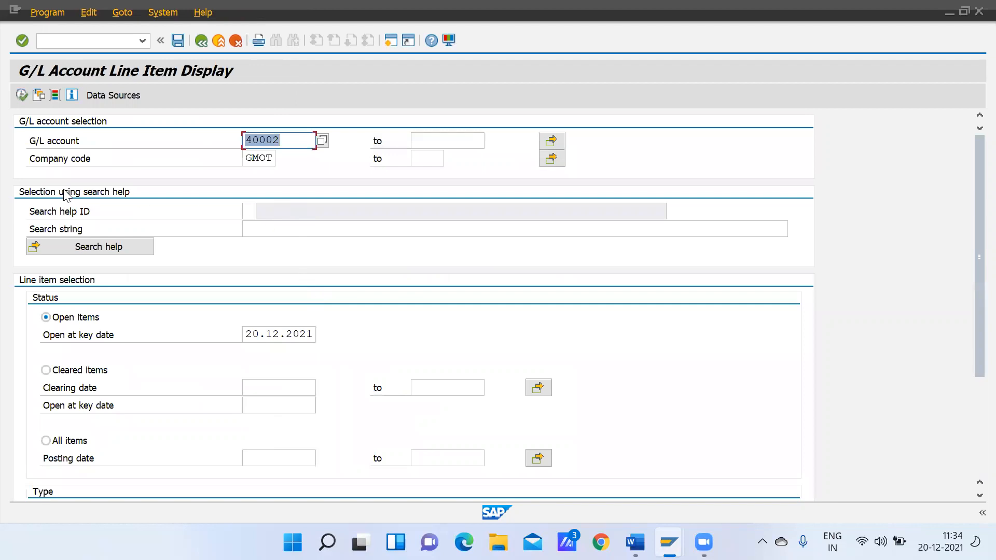
click(288, 139)
key(BackSpace)
text(1)
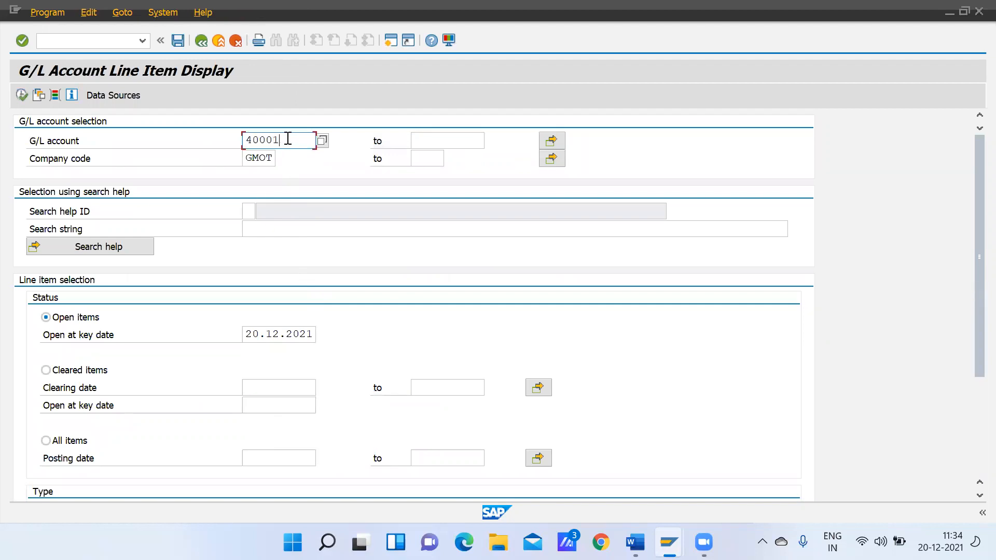
click(22, 95)
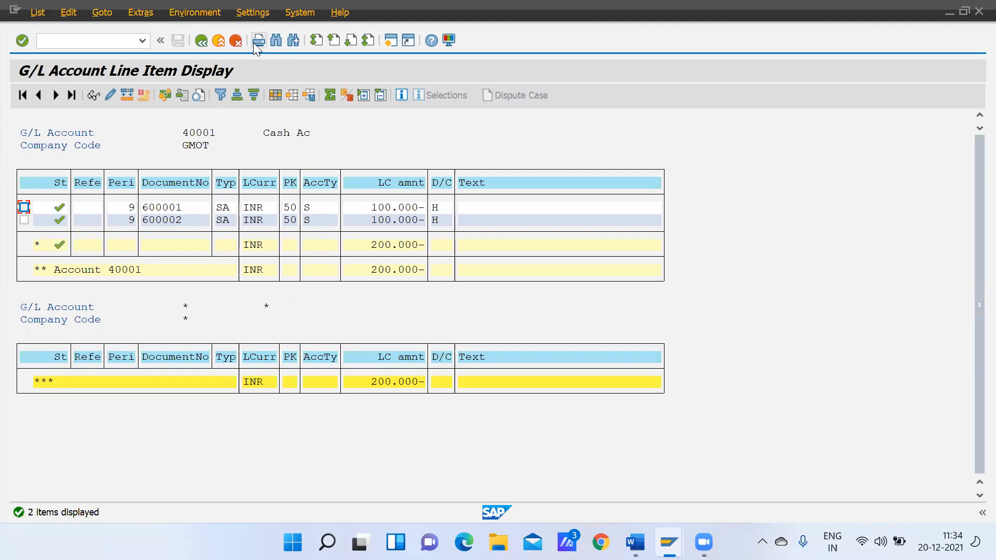
click(199, 40)
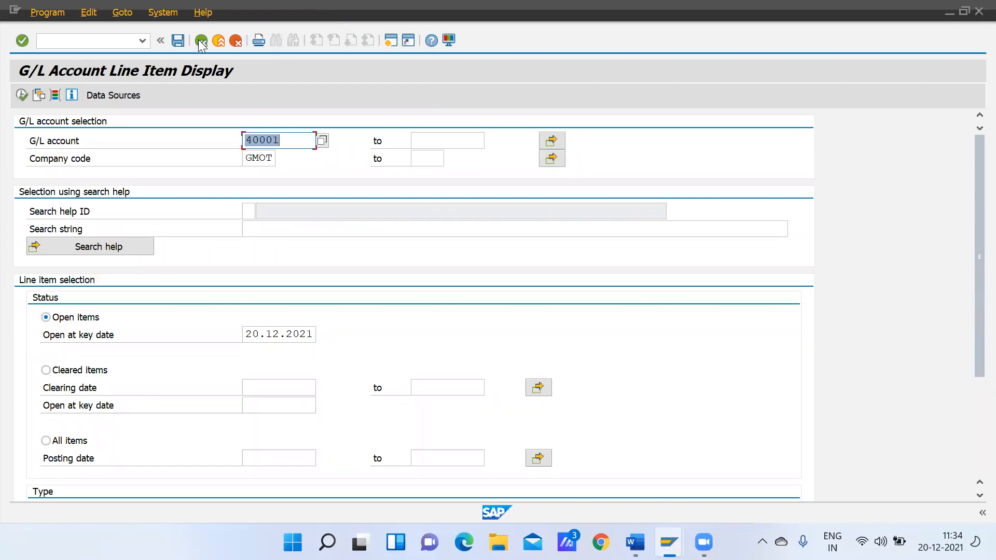
click(200, 41)
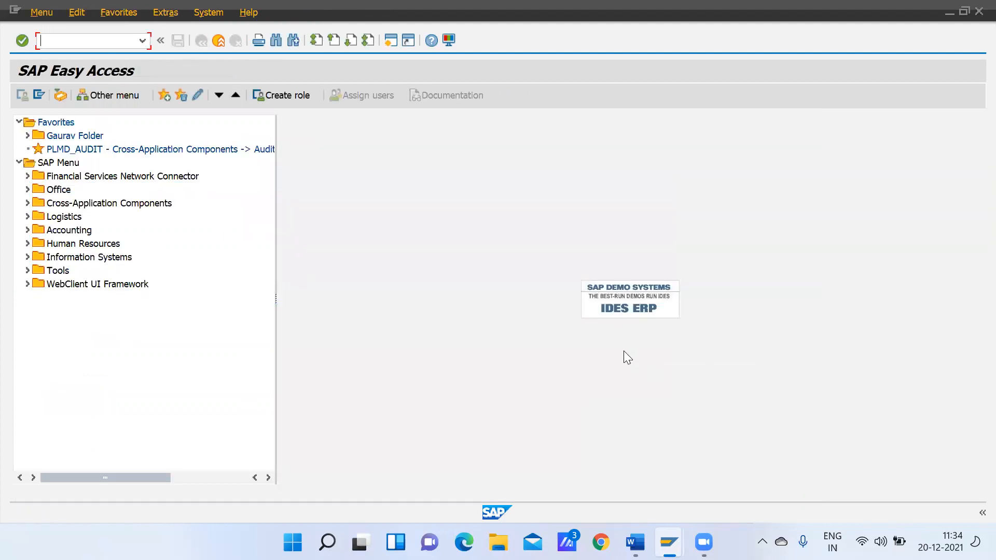
Switch to the Word notes and review the GL End User Entries list from FB50 through FB50L
click(635, 542)
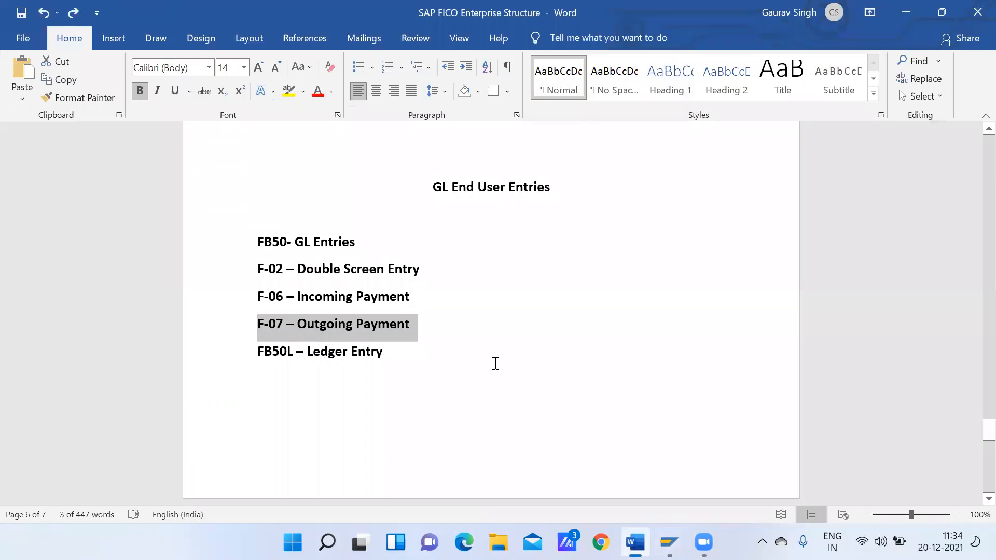
drag(258, 241, 426, 272)
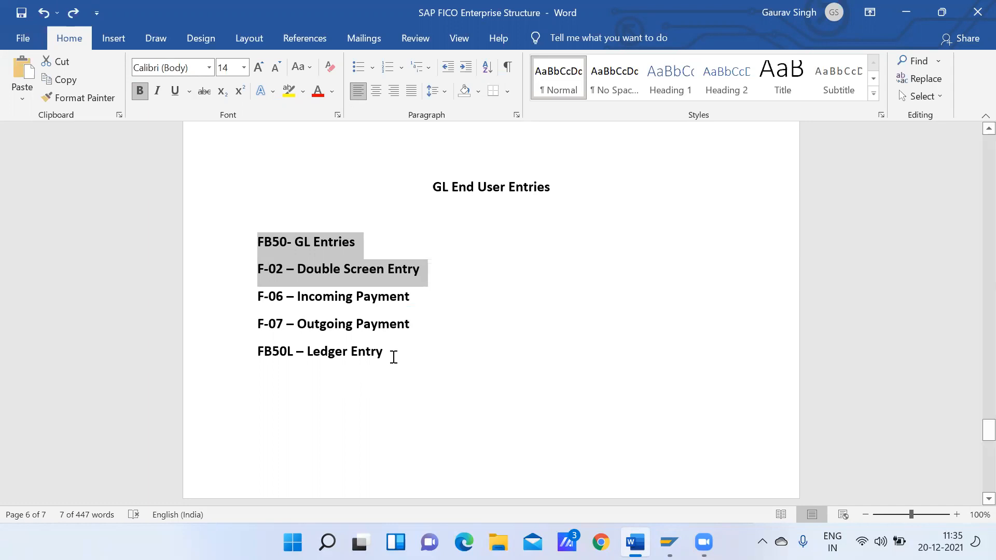
click(393, 356)
drag(386, 345, 266, 254)
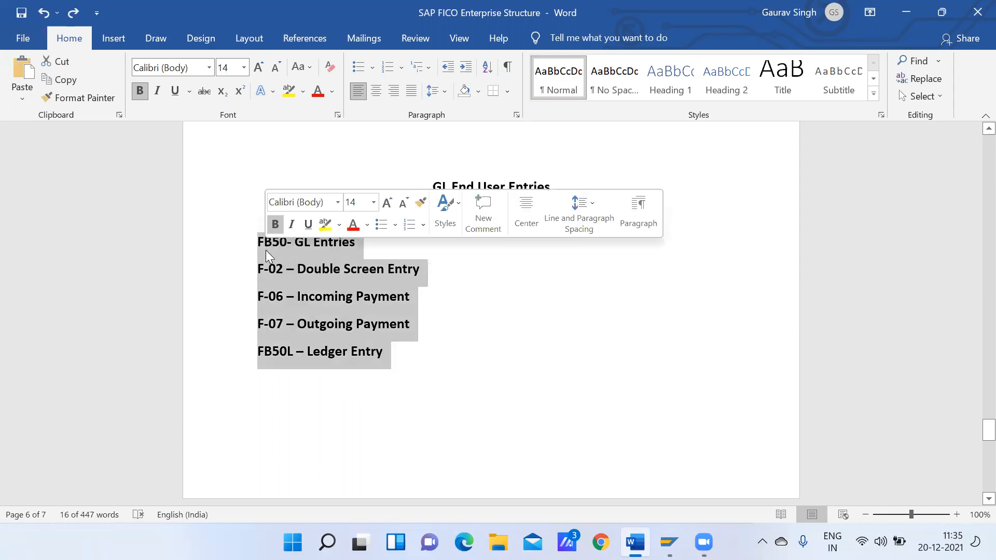
click(385, 352)
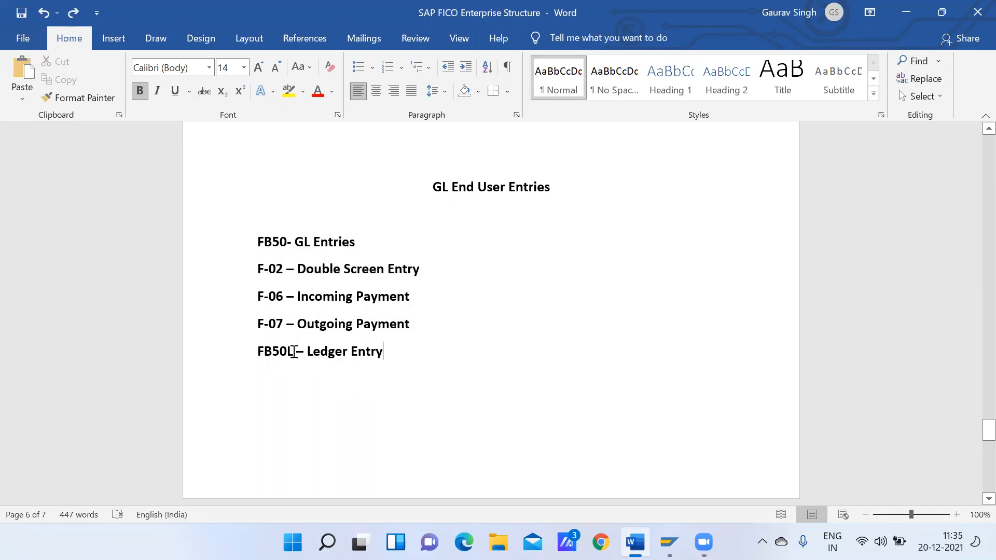
Copy the transaction code FB50L from the Word notes and start it in the SAP Easy Access session
drag(294, 353, 257, 347)
key(ctrl+c)
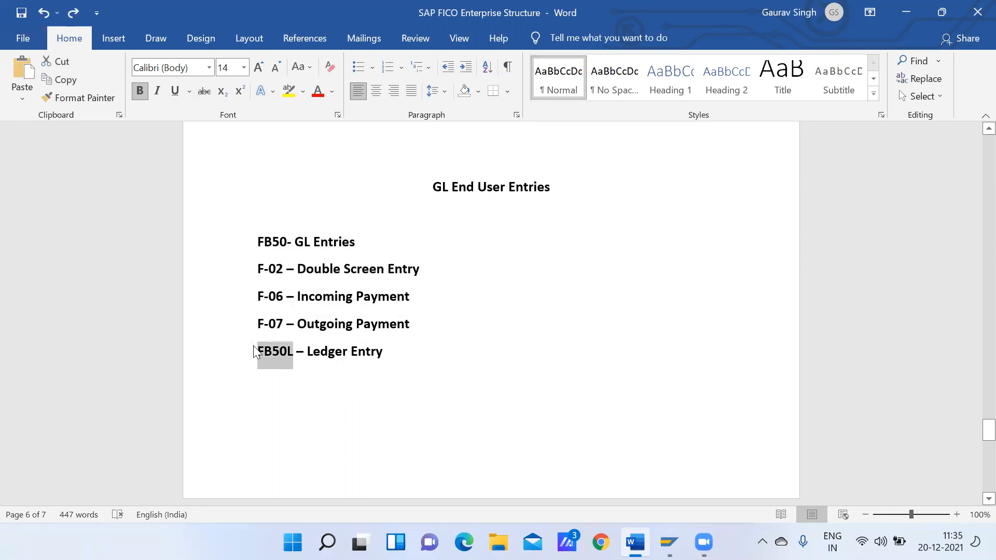
click(669, 541)
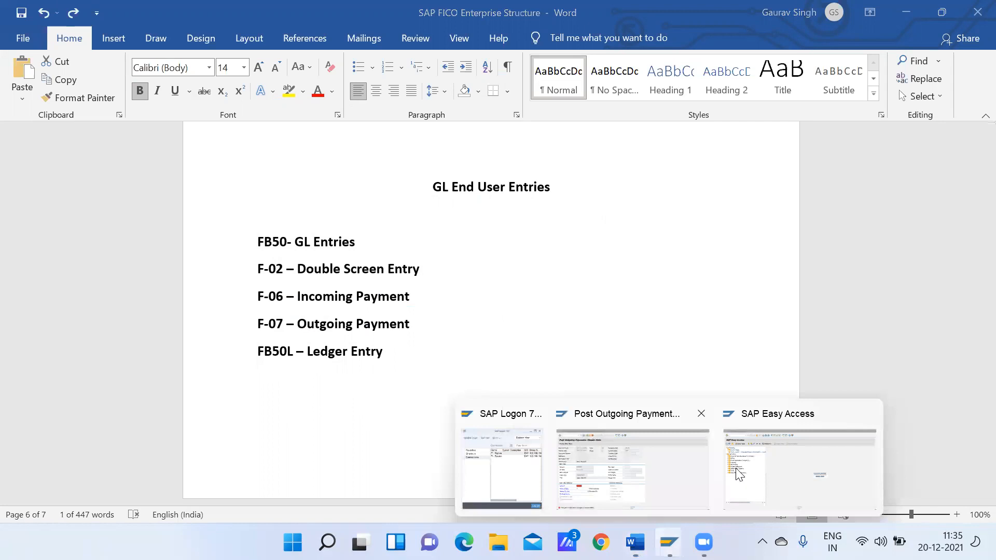
click(766, 463)
key(ctrl+v)
key(Return)
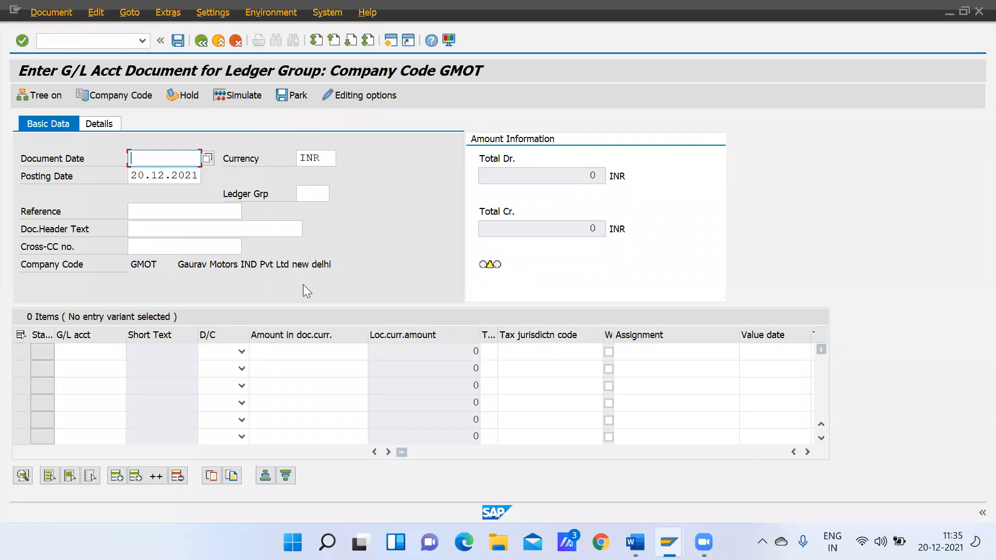
Examine the available ledger groups, comparing leading ledger 0L with non-leading ledgers 8L and 9L, and discard the pending entry
click(323, 191)
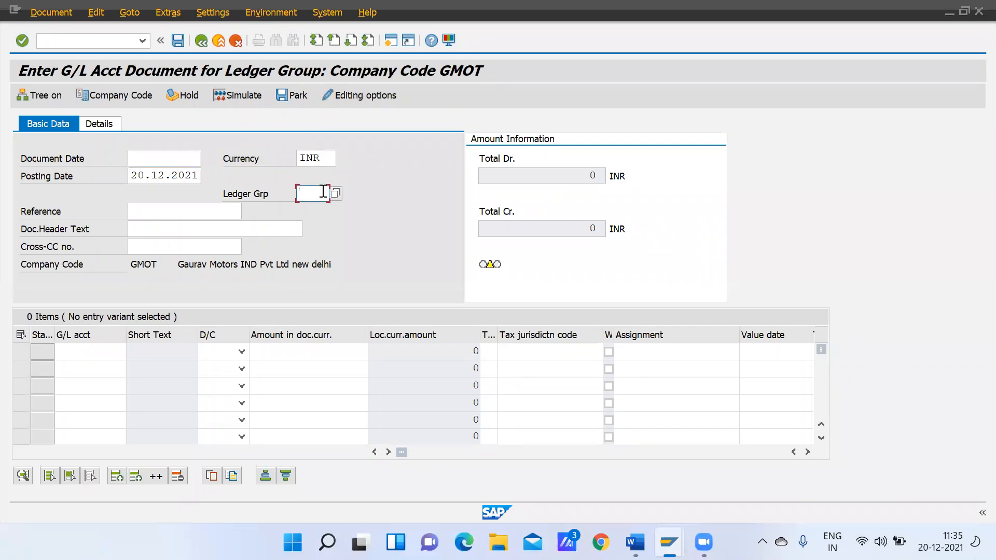
click(335, 194)
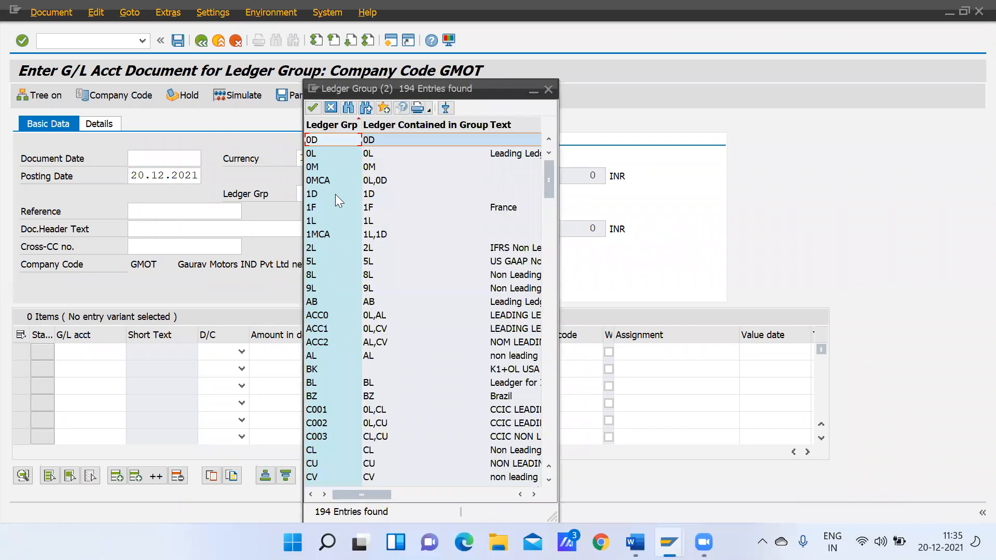
click(361, 154)
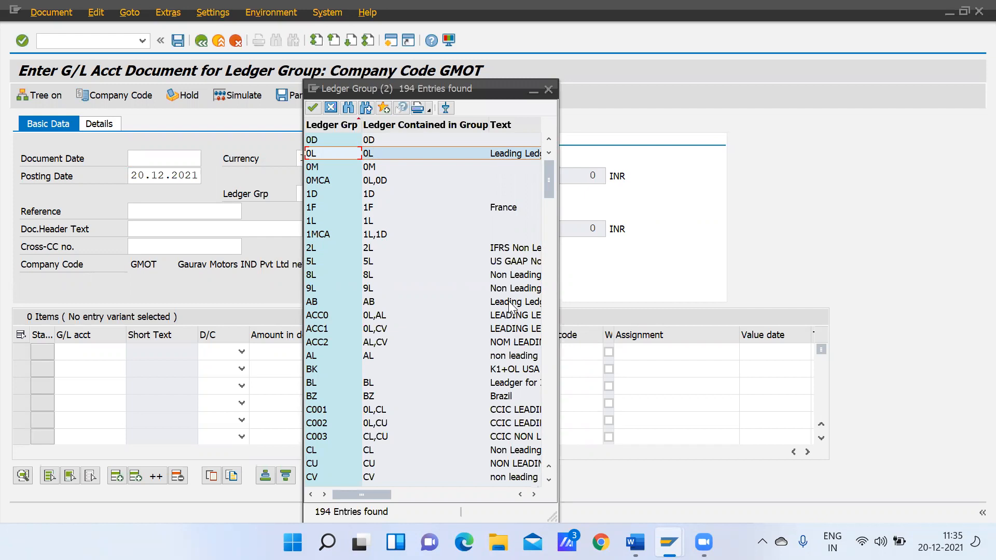
click(508, 275)
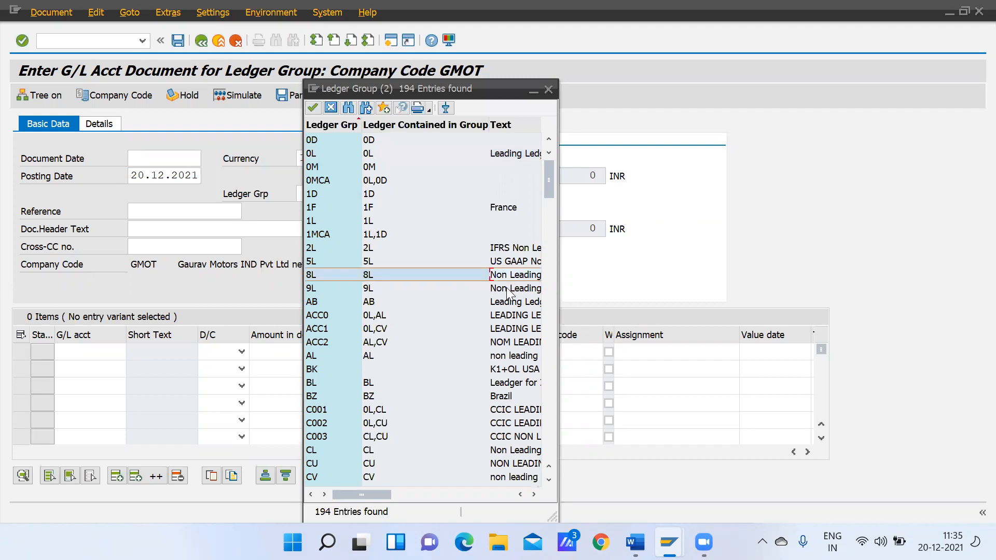
click(506, 288)
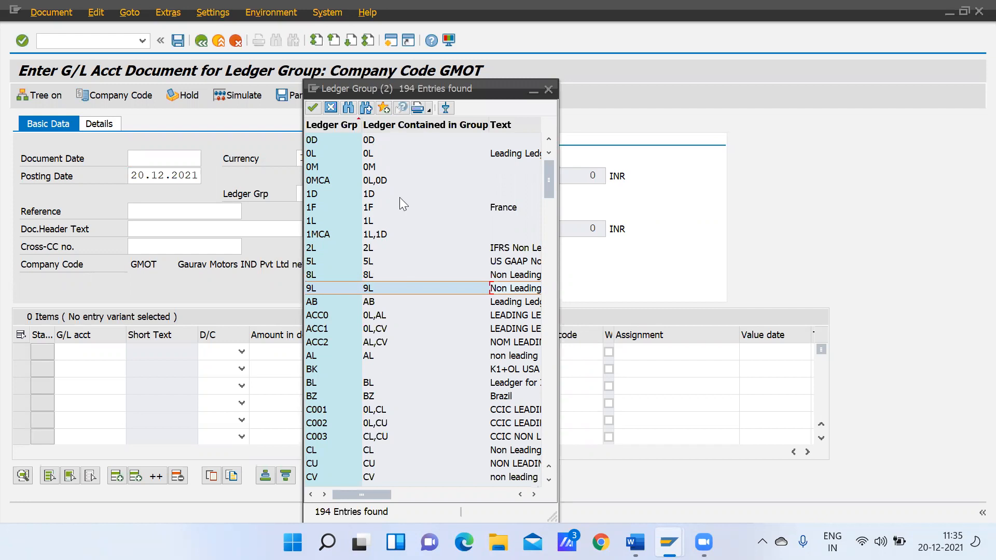
click(366, 158)
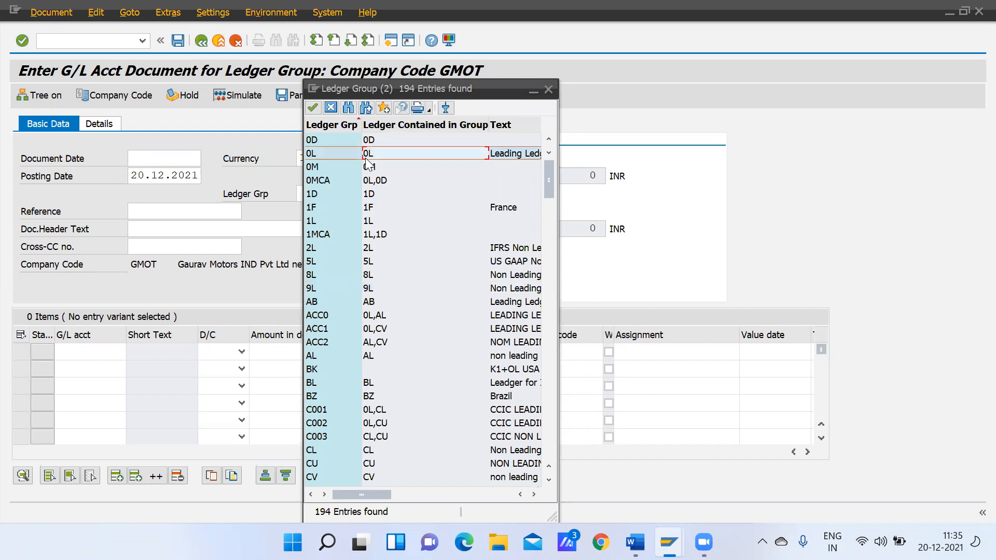
click(491, 276)
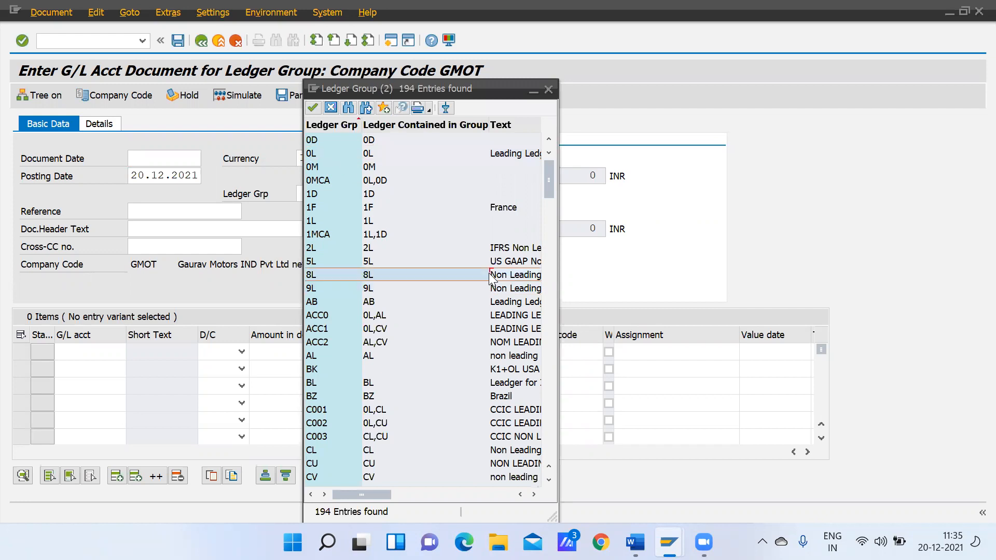
double_click(335, 272)
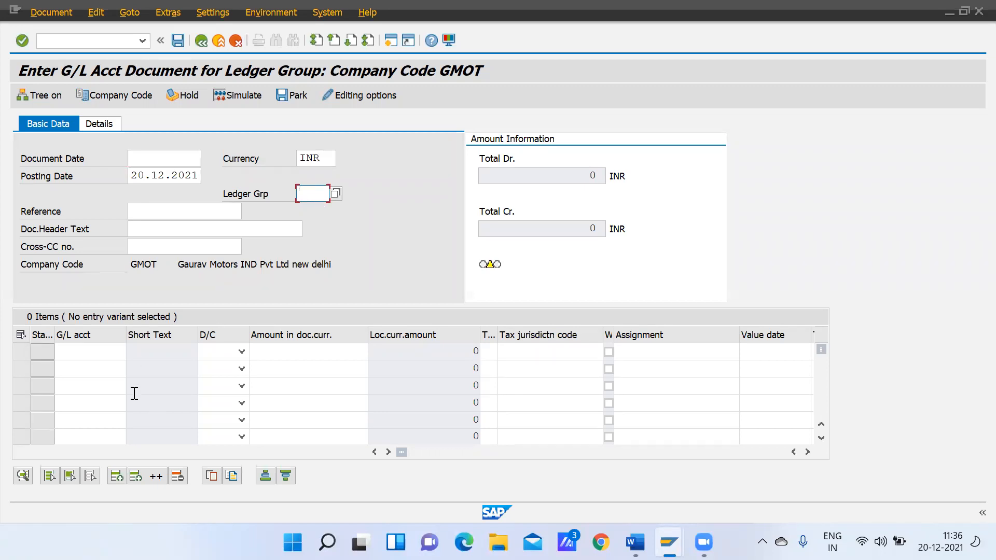
click(201, 41)
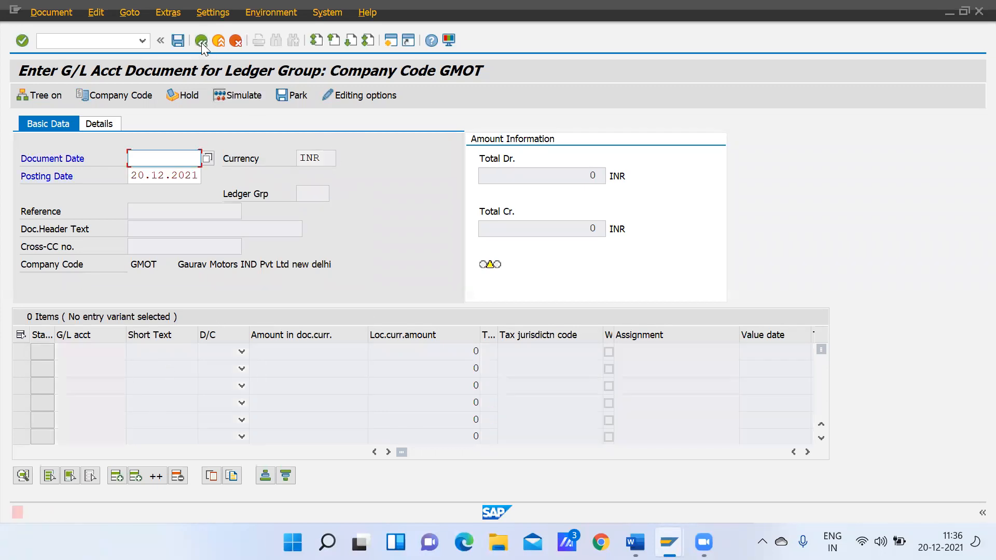
click(240, 42)
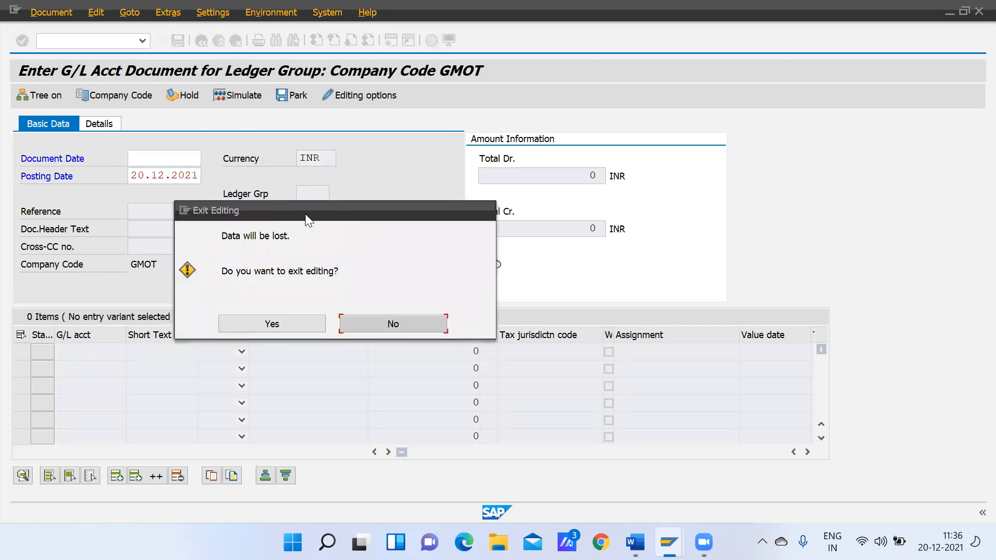
click(306, 327)
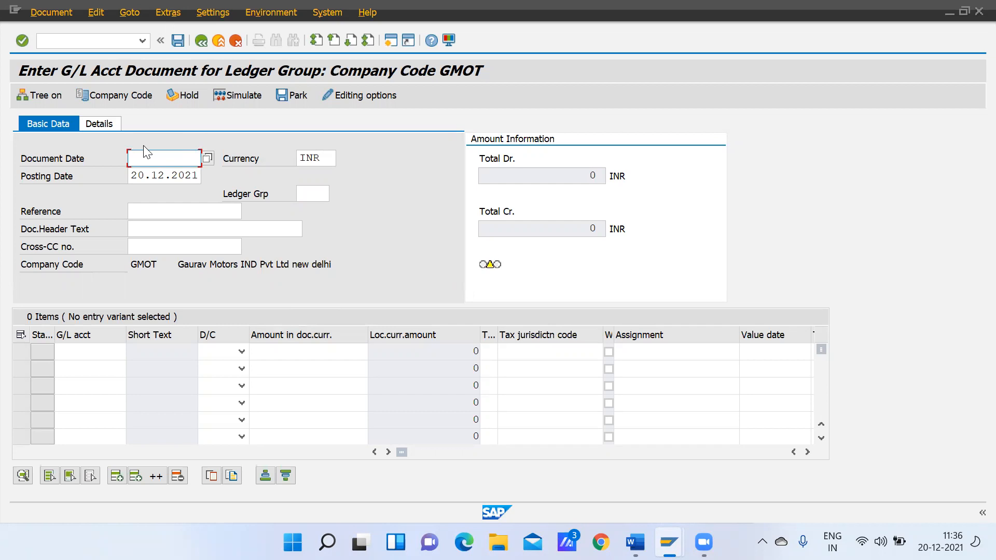
Set the document date to 20.12.2021 and the document header text to Rent in the ledger group entry
text(20)
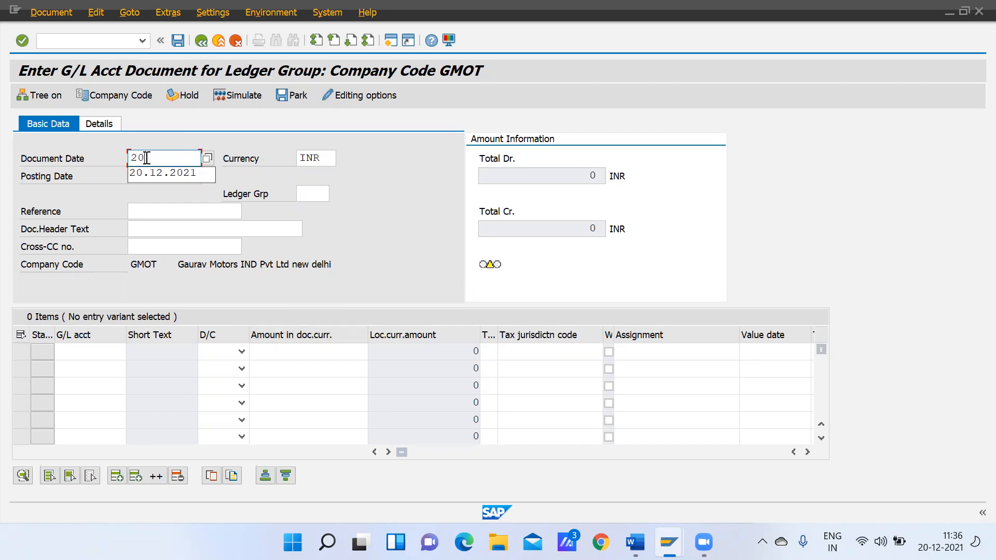
click(169, 173)
click(151, 244)
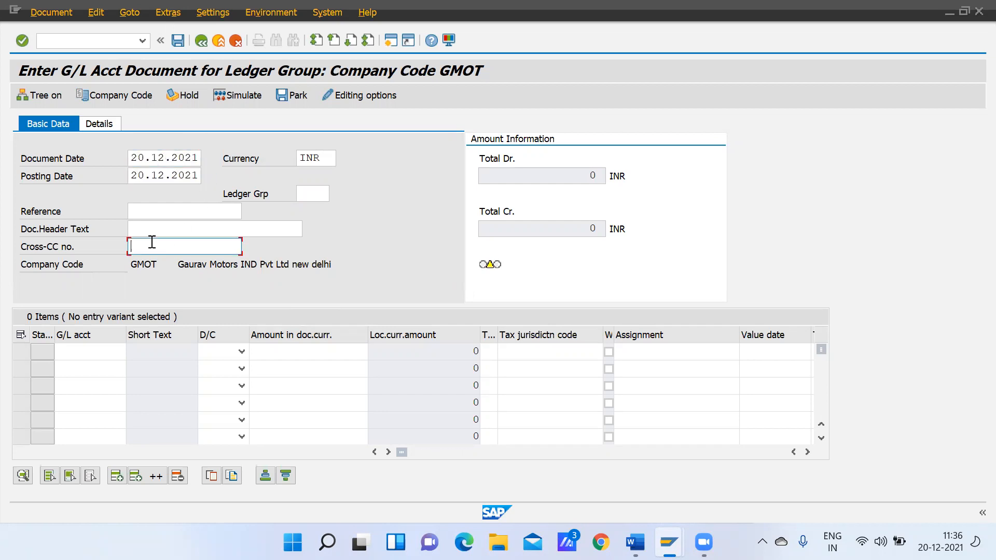
click(142, 224)
text(Rent)
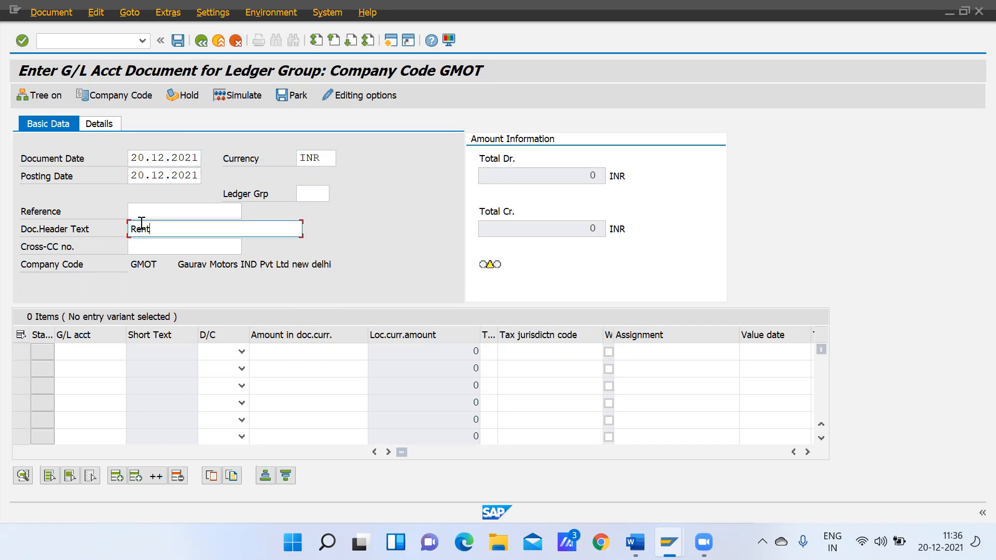
Enter Rent AC (40000) from chart of accounts GCOA as a debit in the first line item
click(87, 352)
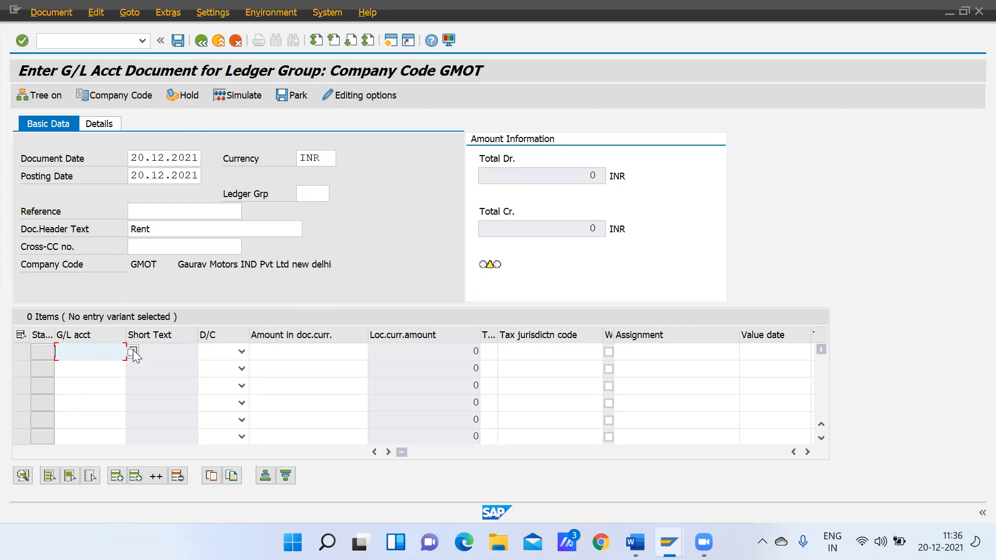
click(132, 351)
click(171, 330)
key(Return)
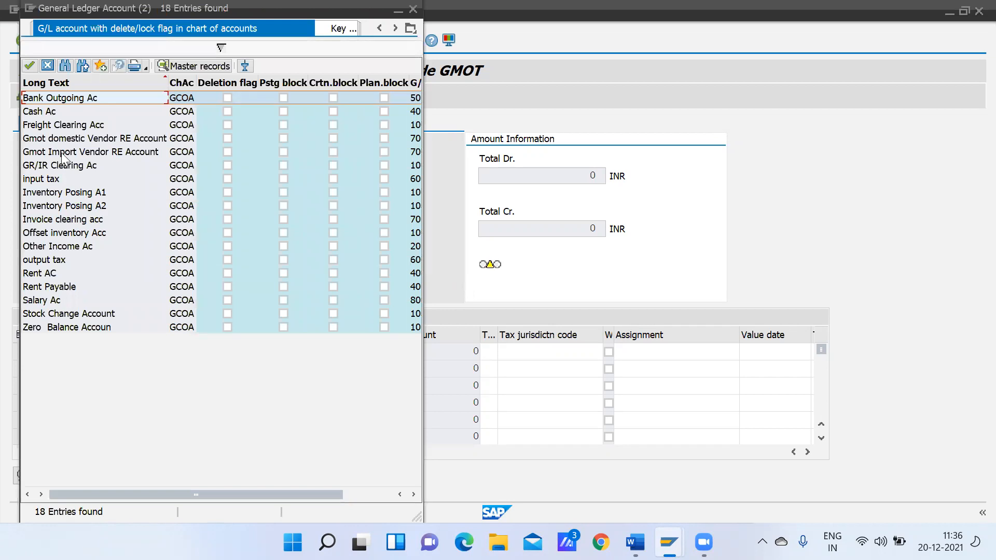
double_click(49, 273)
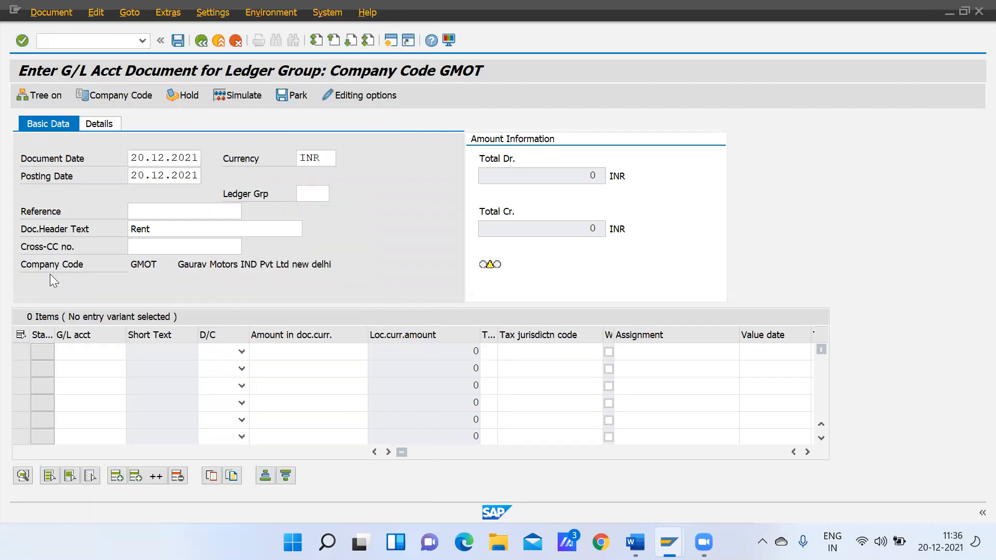
click(242, 352)
click(213, 382)
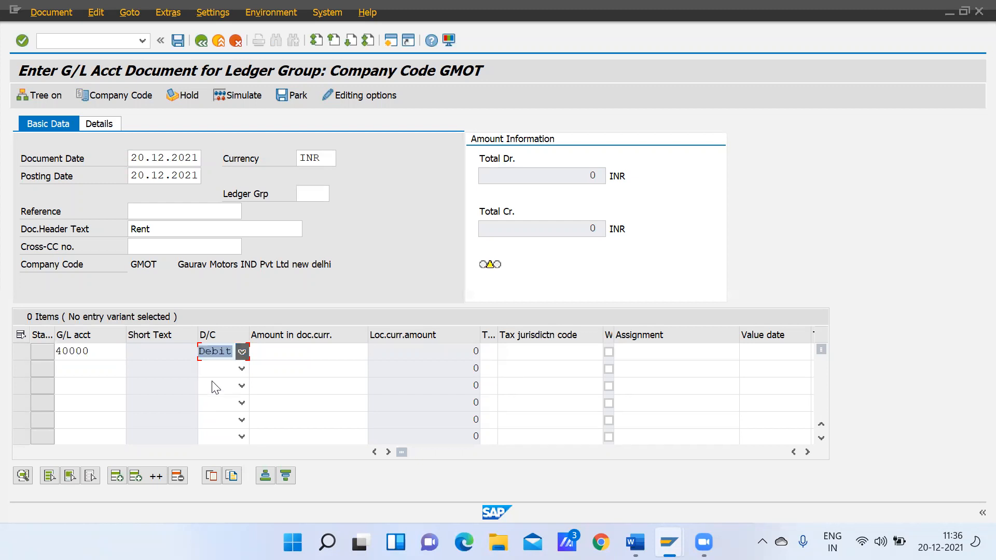
Enter Rent Payable (40002) from chart of accounts GCOA as a credit in the second line item
click(105, 368)
click(133, 368)
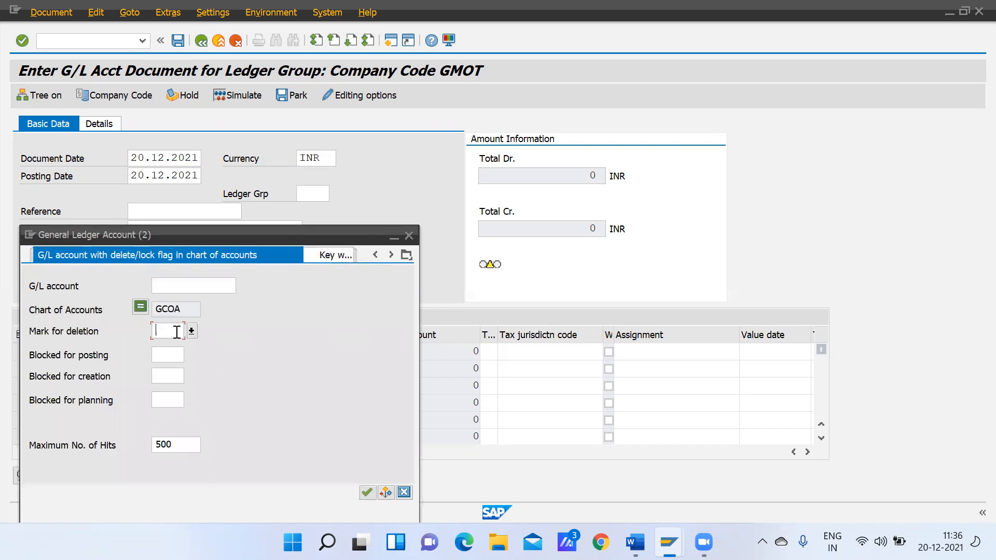
key(Return)
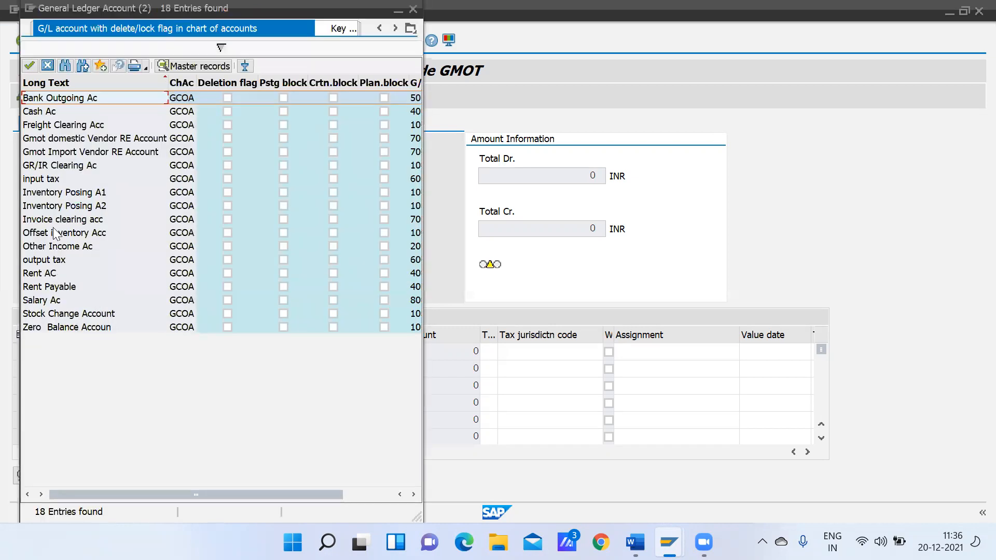
double_click(65, 287)
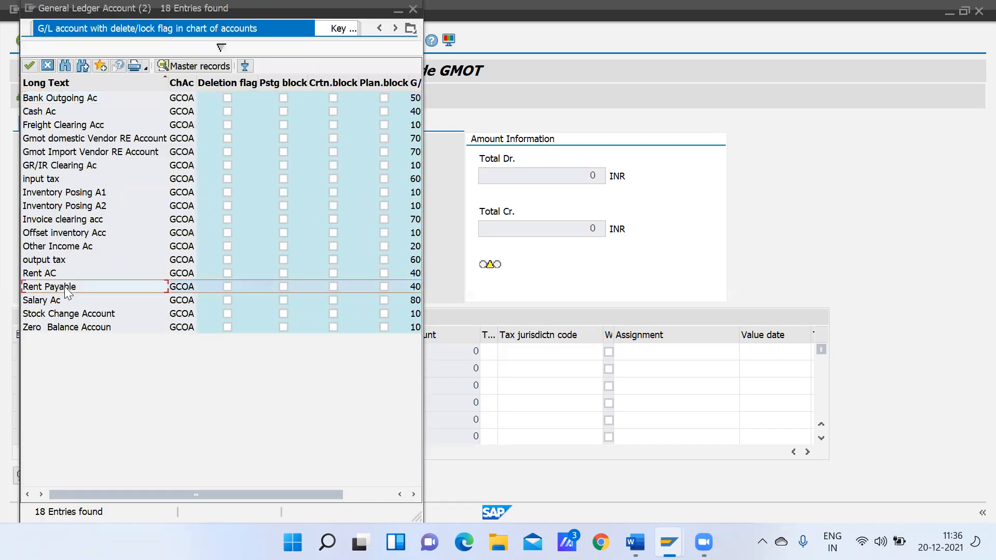
click(241, 368)
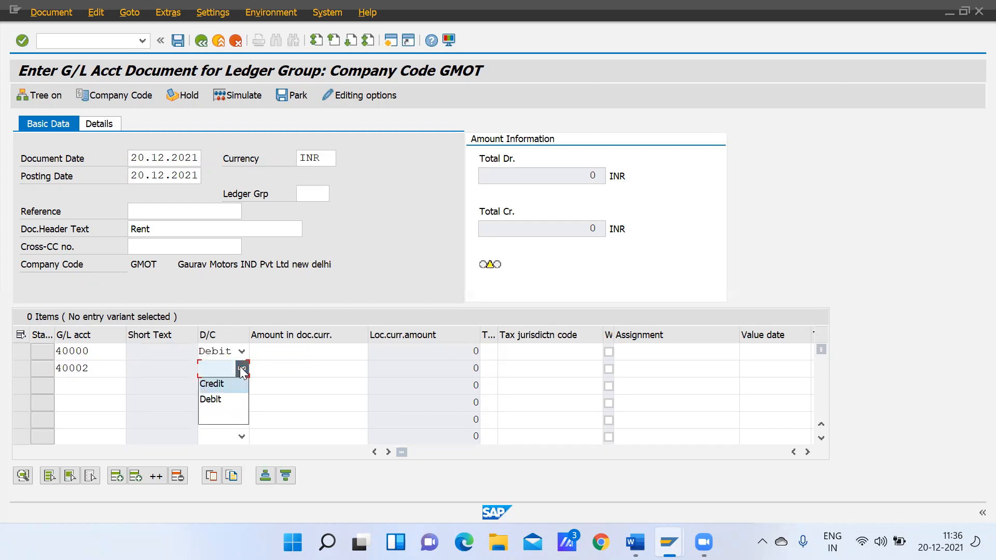
click(211, 384)
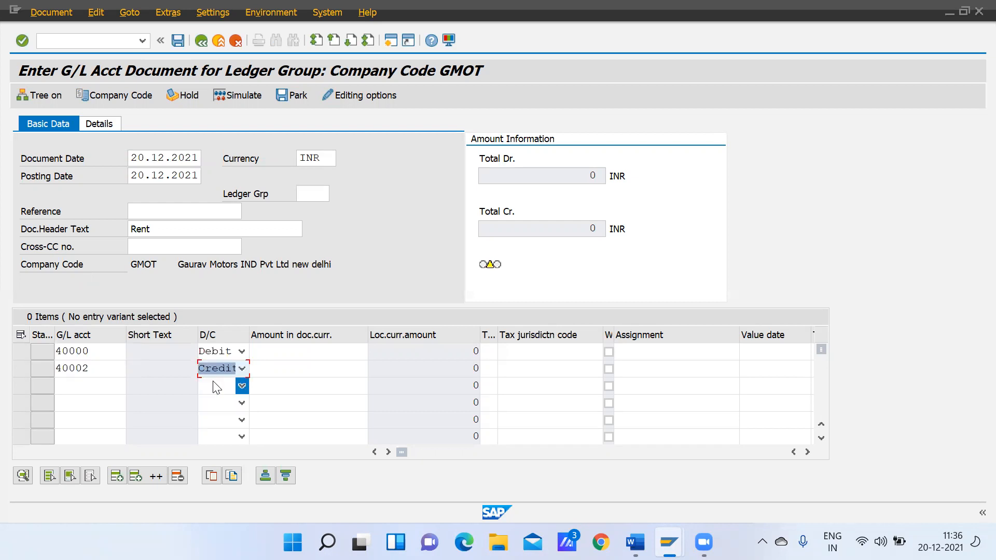
Set the amount of both the debit and credit line items to 50000 and validate the entry
click(299, 357)
text(50000)
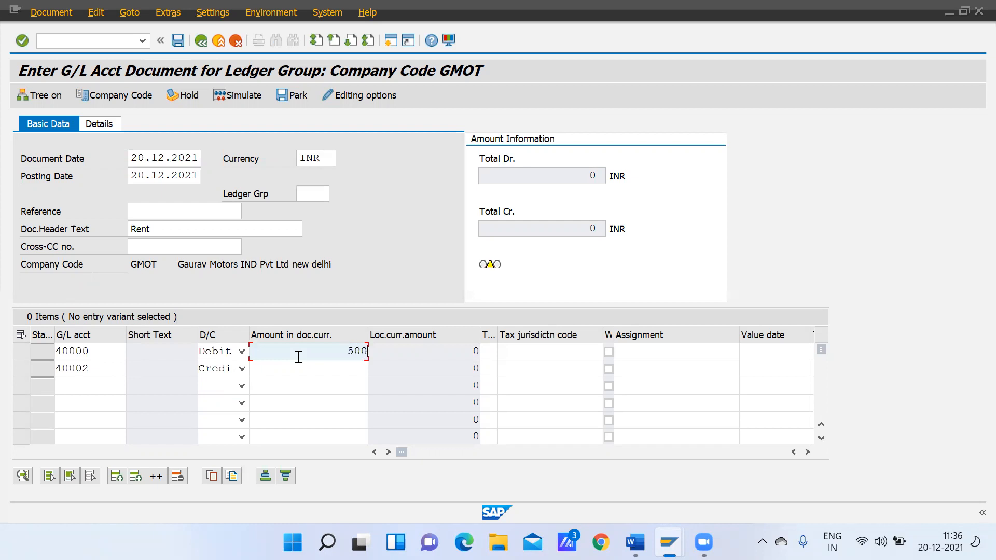
key(Down)
text(5000)
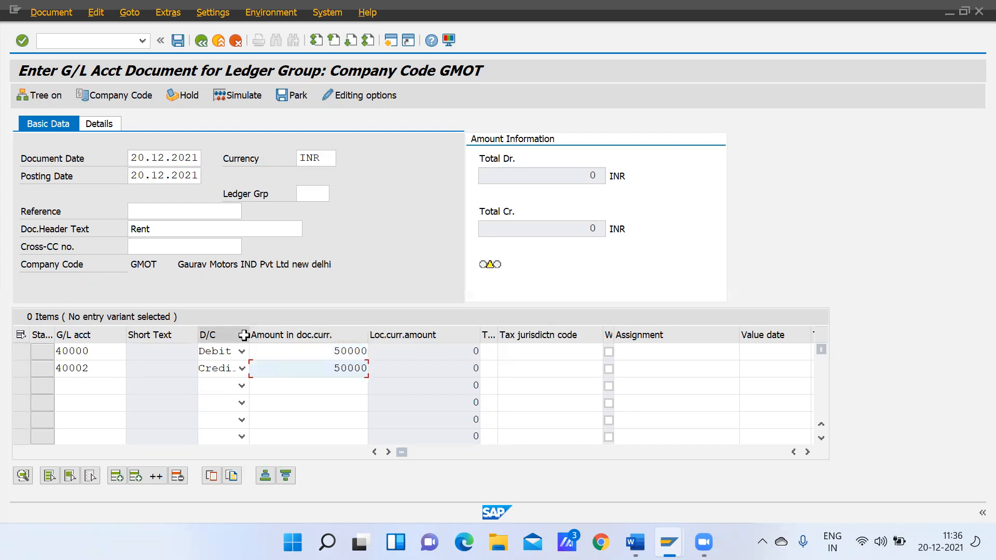
key(Return)
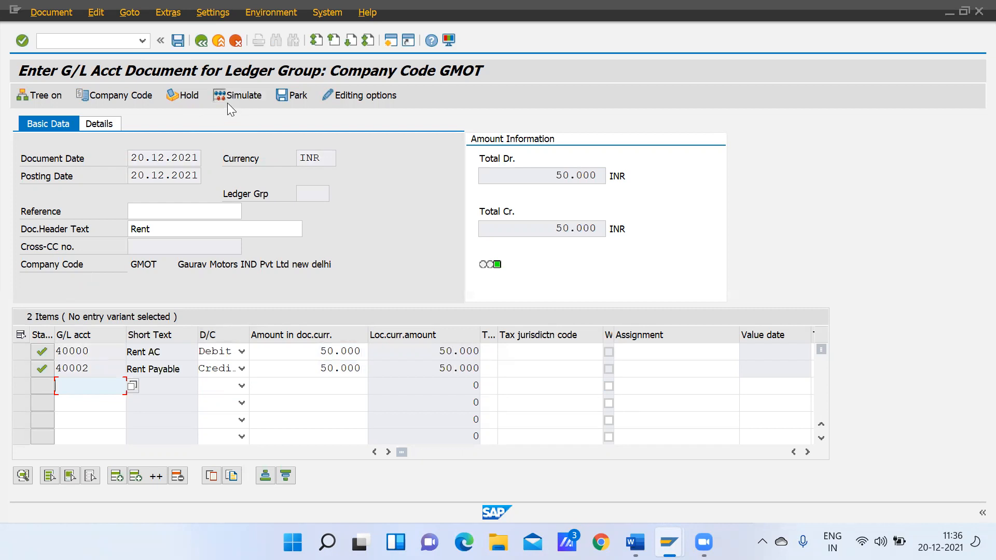
Park the balanced rent document and view the details of its status message
click(297, 102)
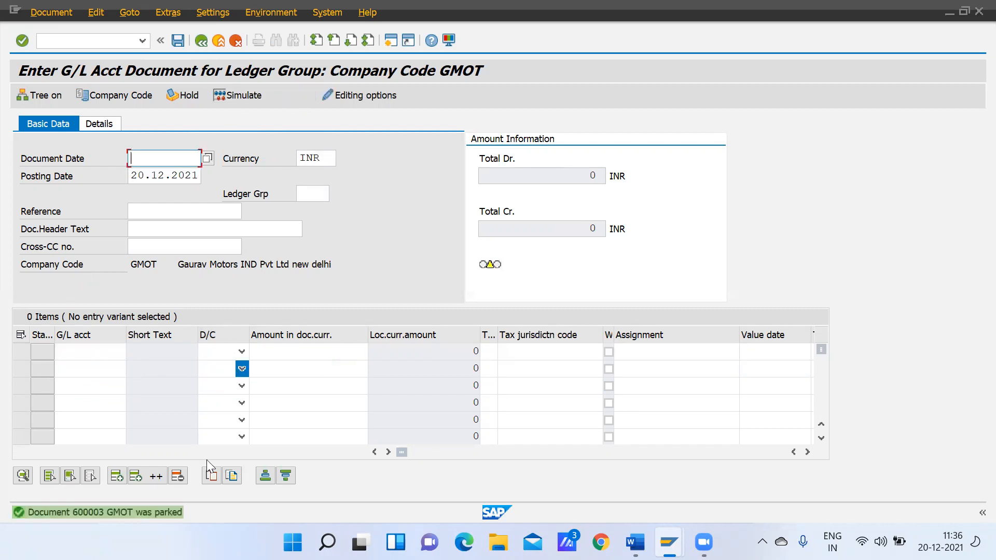
double_click(111, 515)
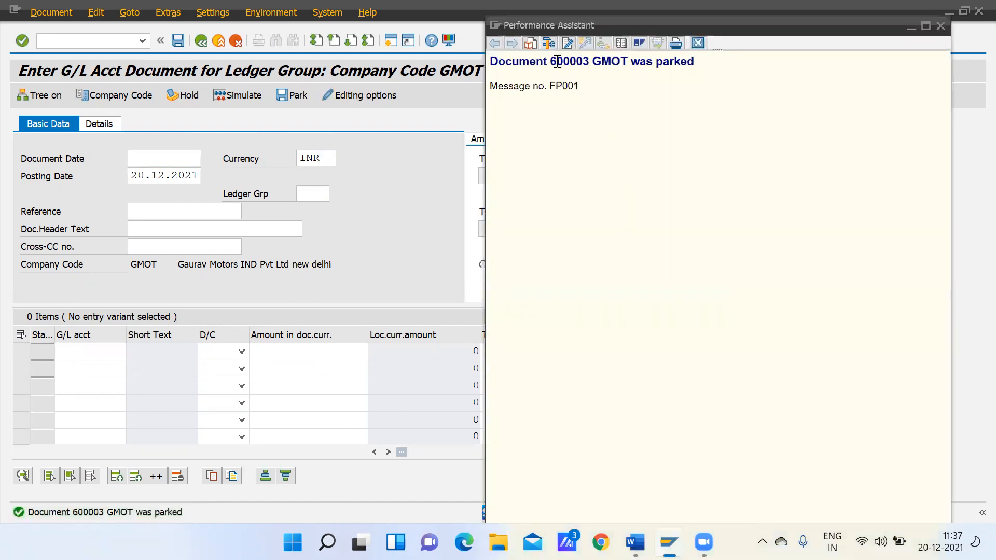
click(940, 25)
Set the new ledger group entry's document date to 20.12.2021 and its header text to Rent
text(20)
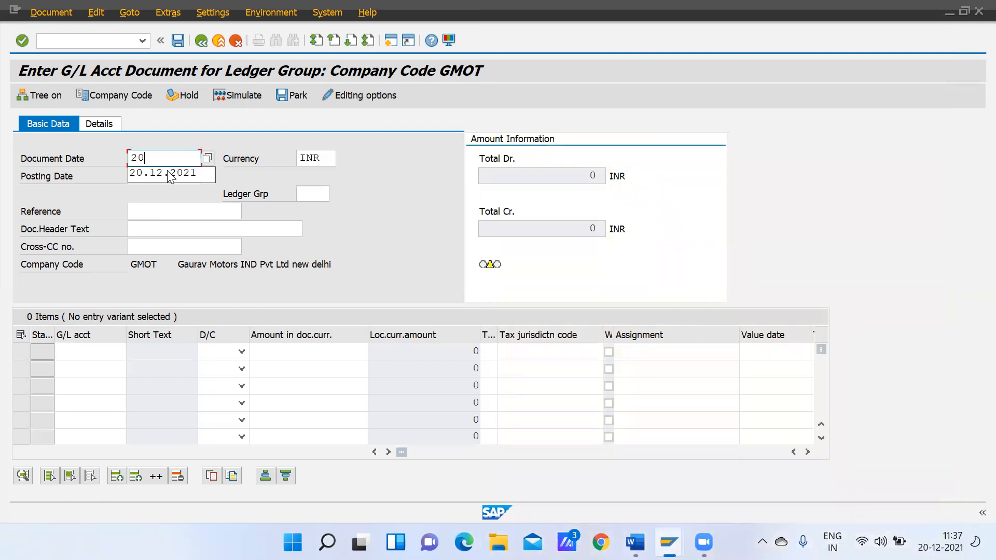
click(145, 174)
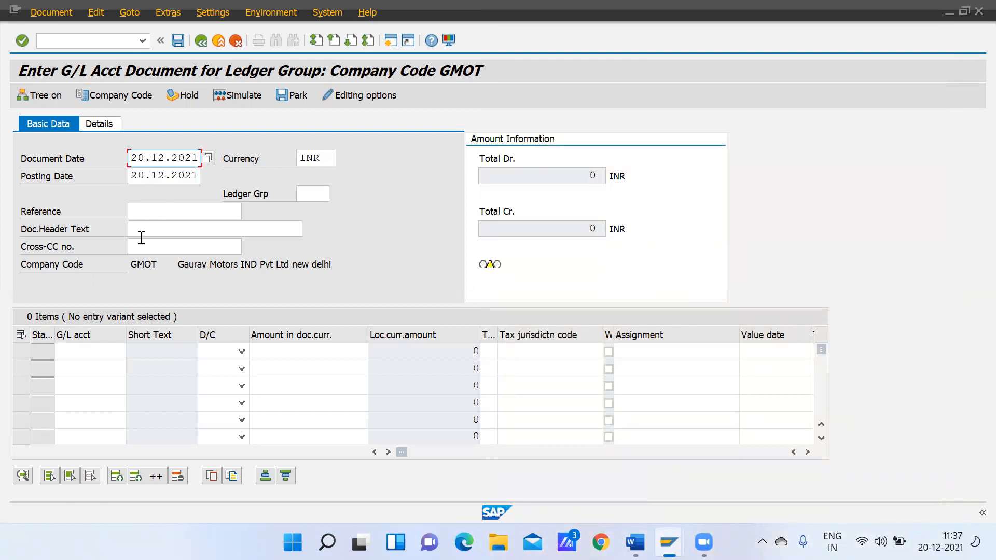
click(152, 228)
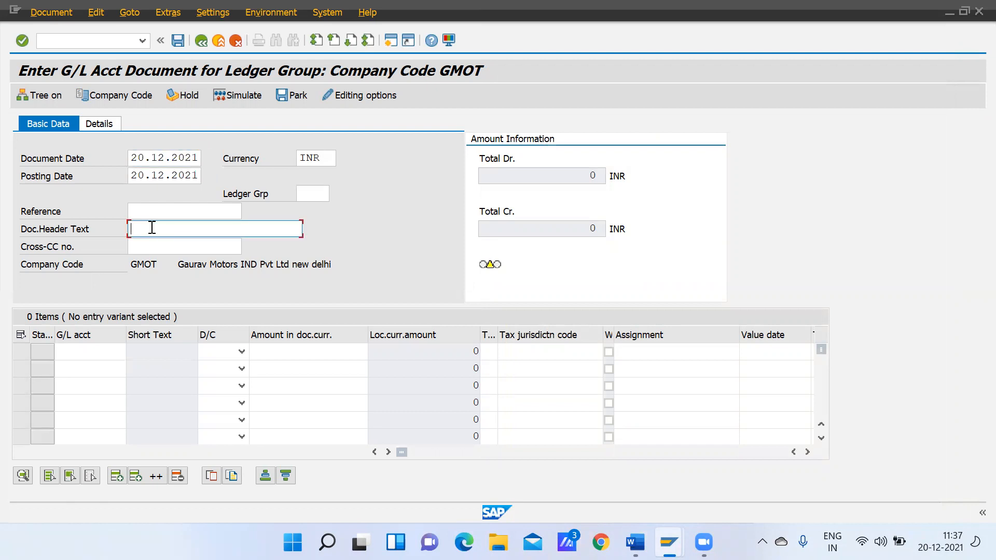
text(Rent)
Enter Rent AC (40000) in the first line item and Rent Payable (40002) in the second from chart of accounts GCOA
click(87, 351)
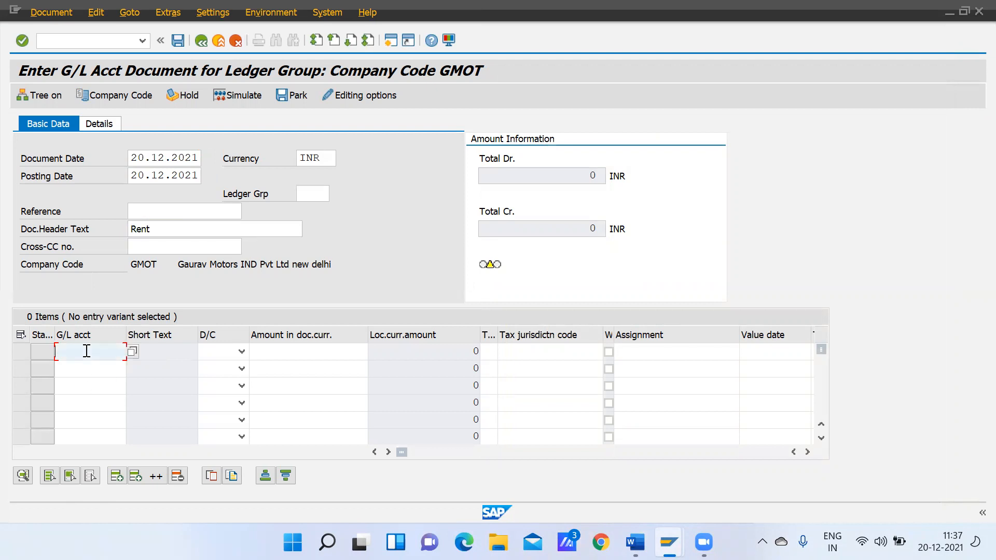
click(131, 352)
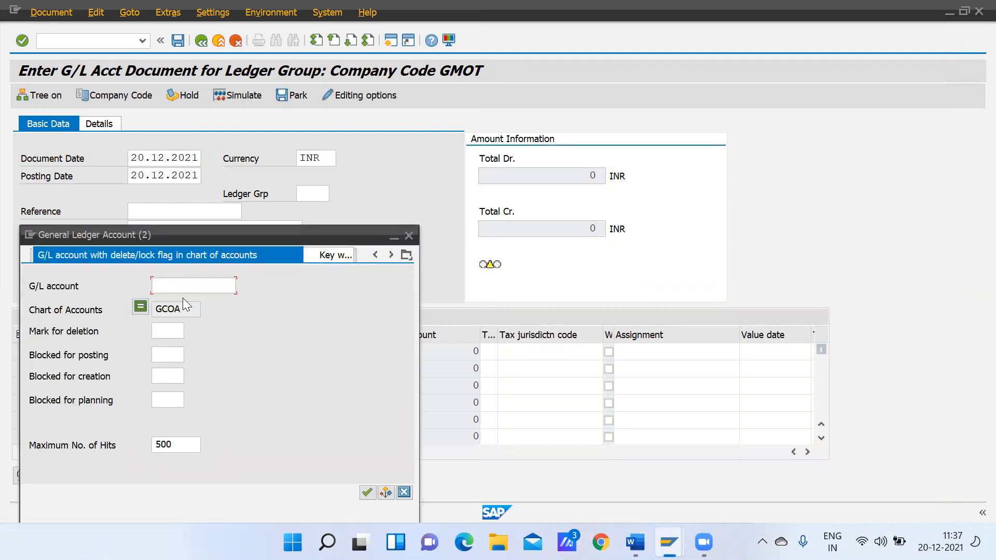
key(Return)
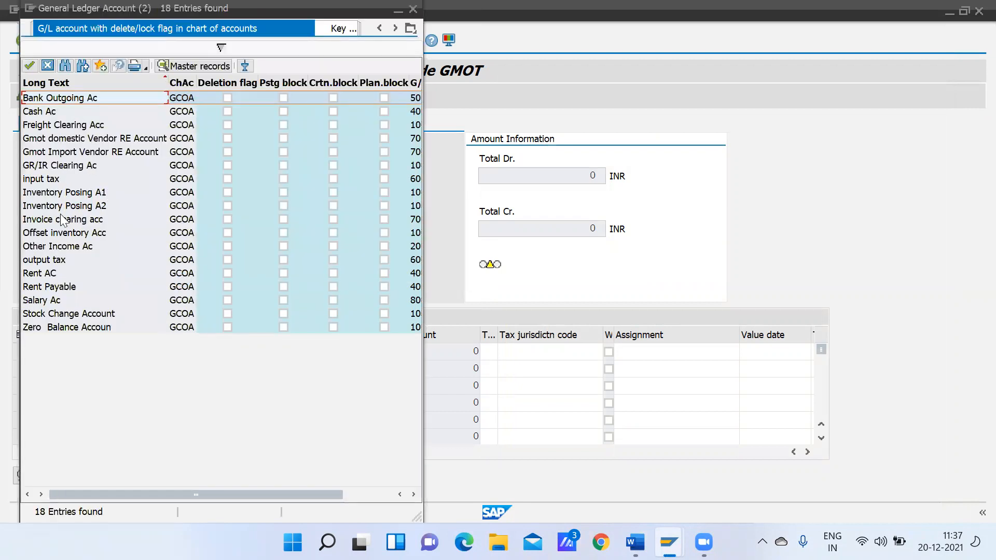
double_click(63, 273)
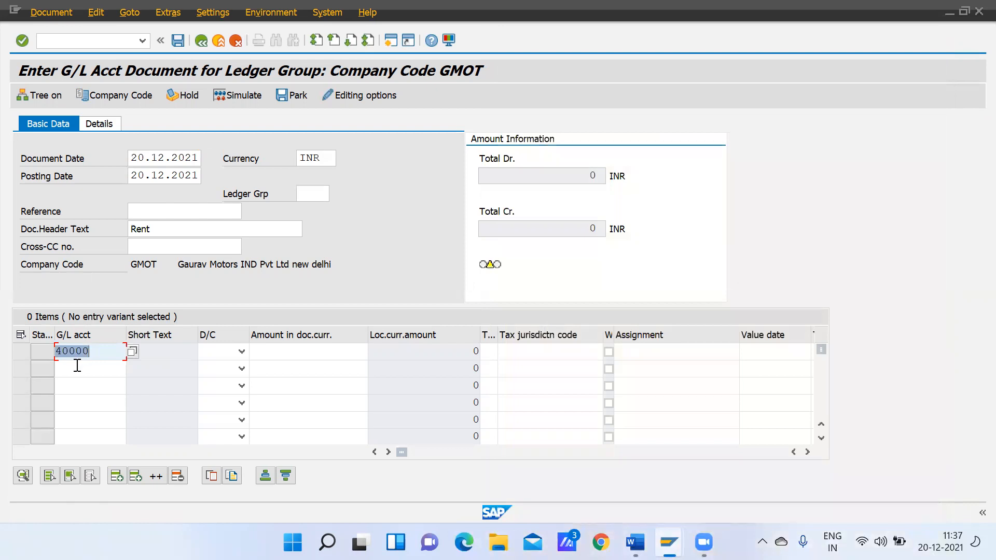
click(77, 366)
click(132, 368)
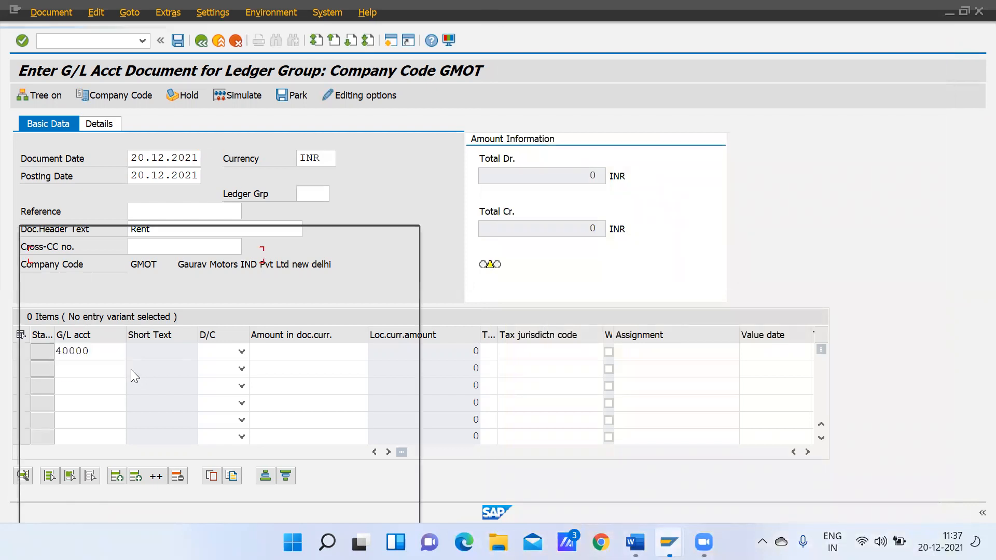
key(Return)
double_click(62, 286)
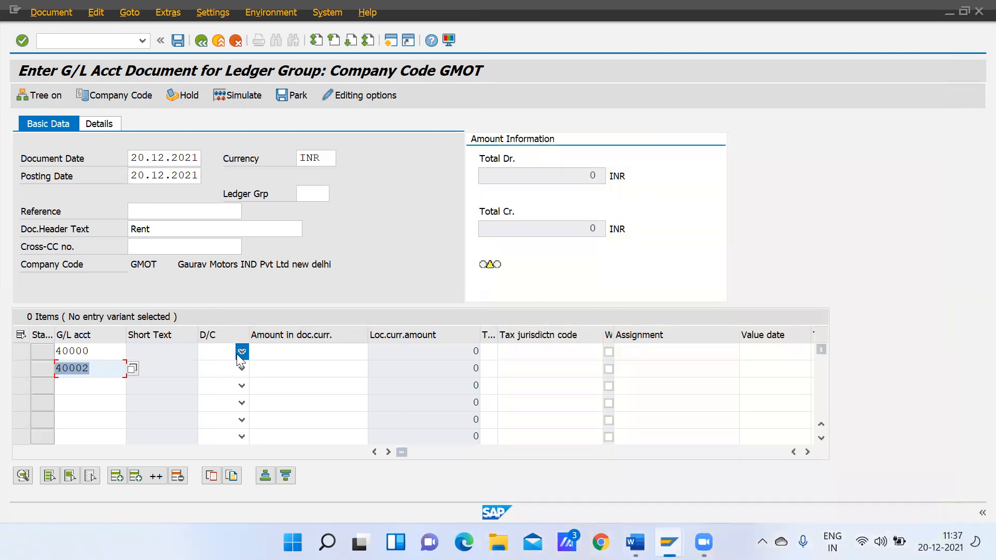
Make the Rent AC line a debit and the Rent Payable line a credit, each for 25000, and validate the entry
click(239, 352)
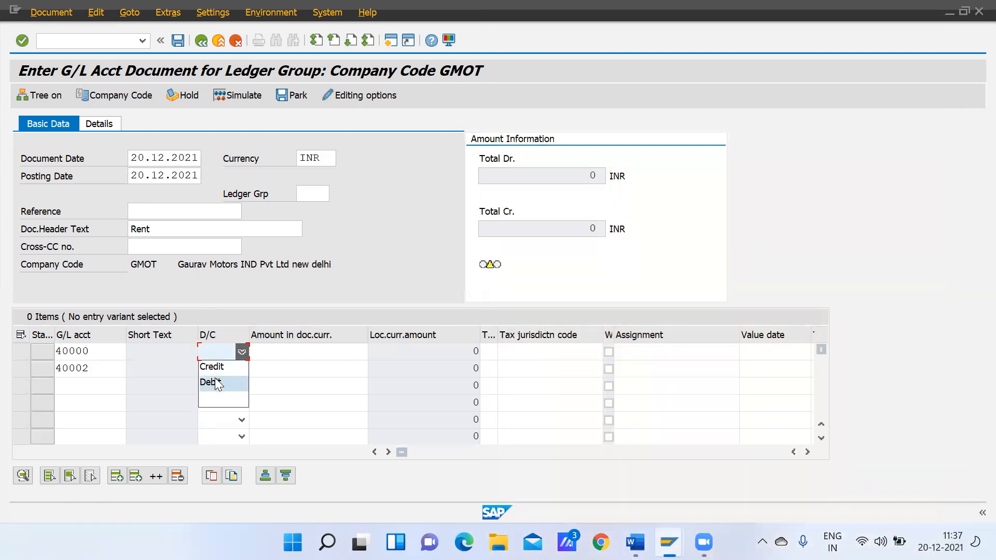
click(216, 382)
click(242, 369)
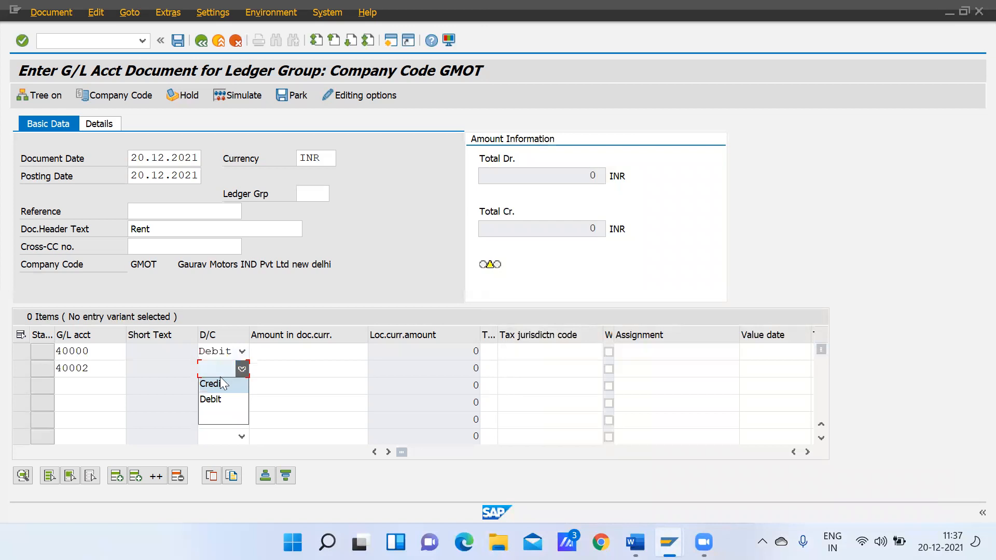
click(216, 386)
click(275, 353)
text(25000)
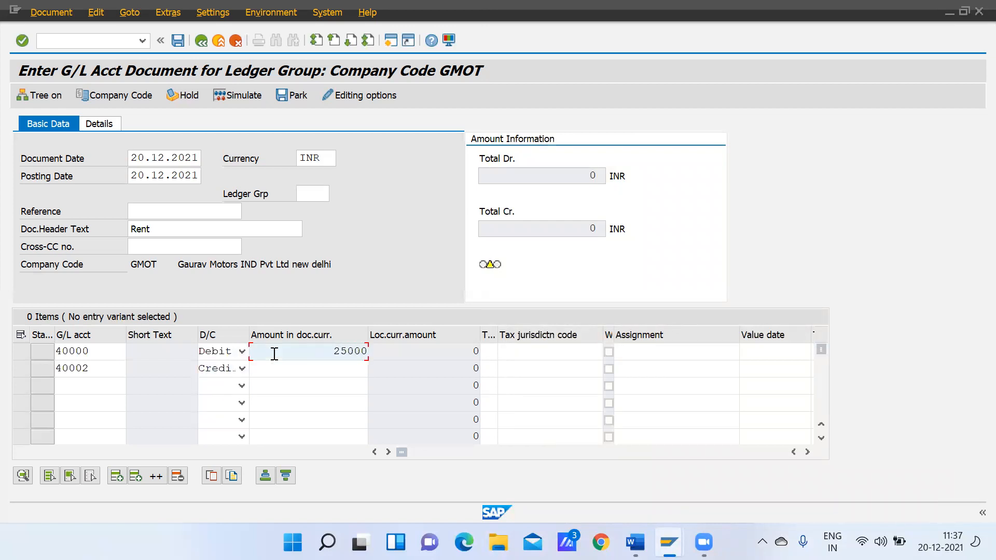
click(336, 369)
text(25.000)
key(Return)
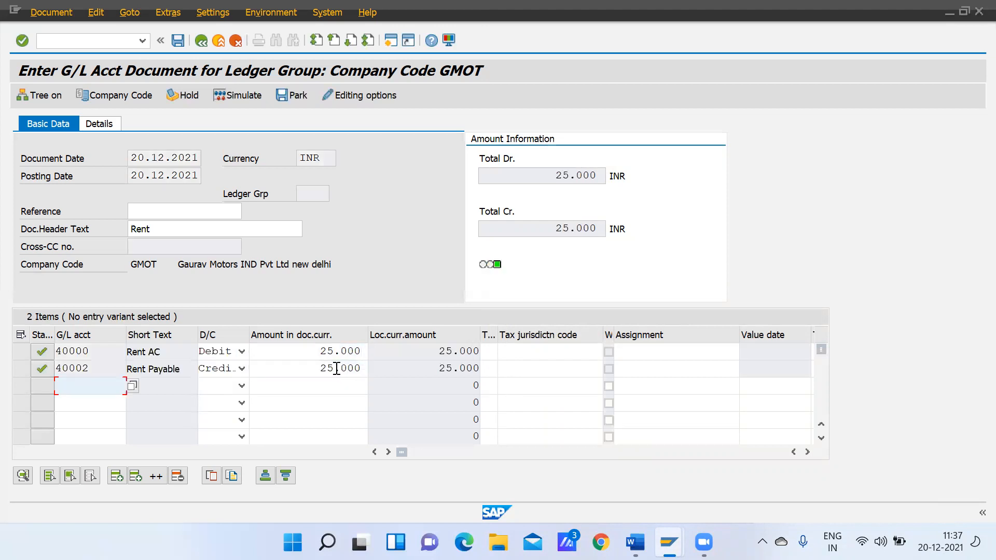
Hold the rent document under temporary document number 101
click(181, 96)
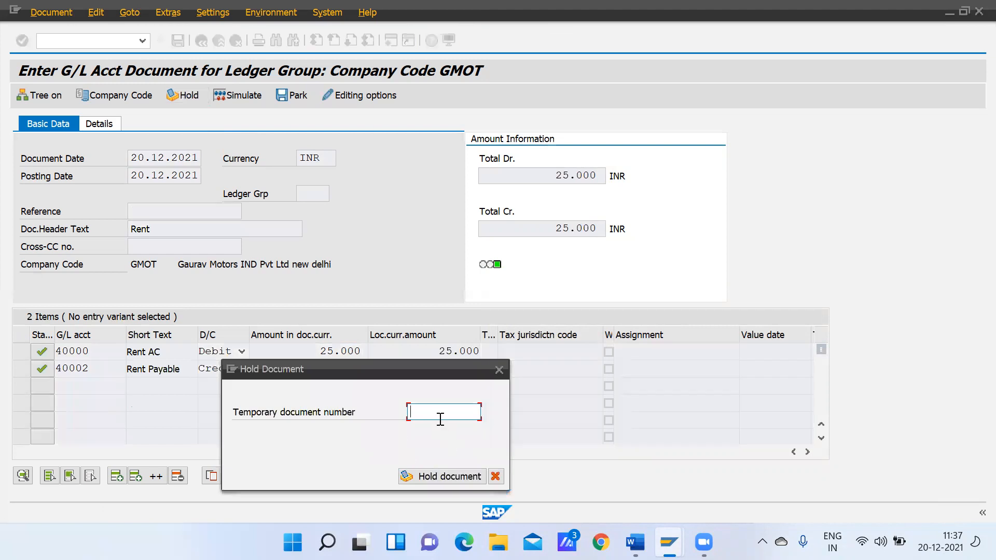
text(101)
click(462, 476)
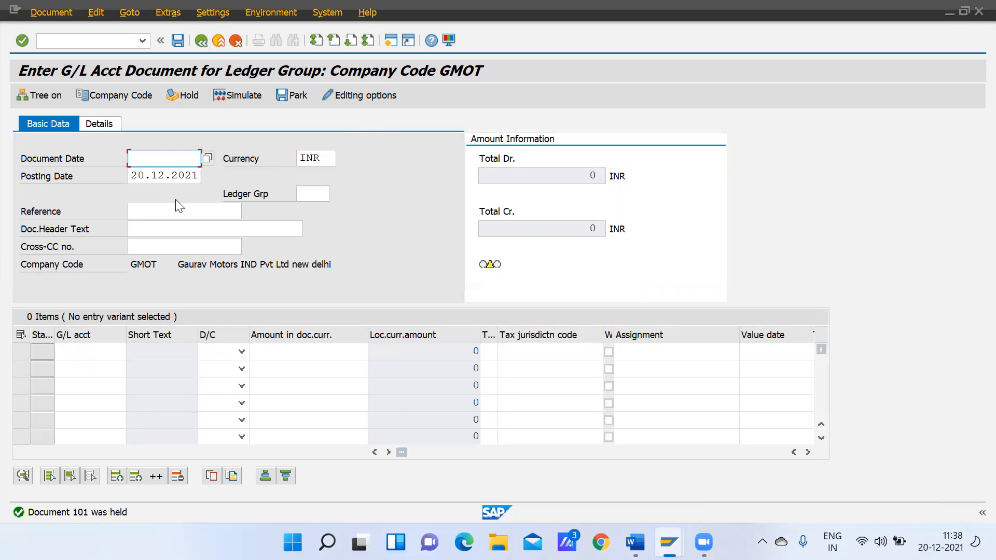
Leave the ledger group entry transaction and return to SAP Easy Access
click(195, 42)
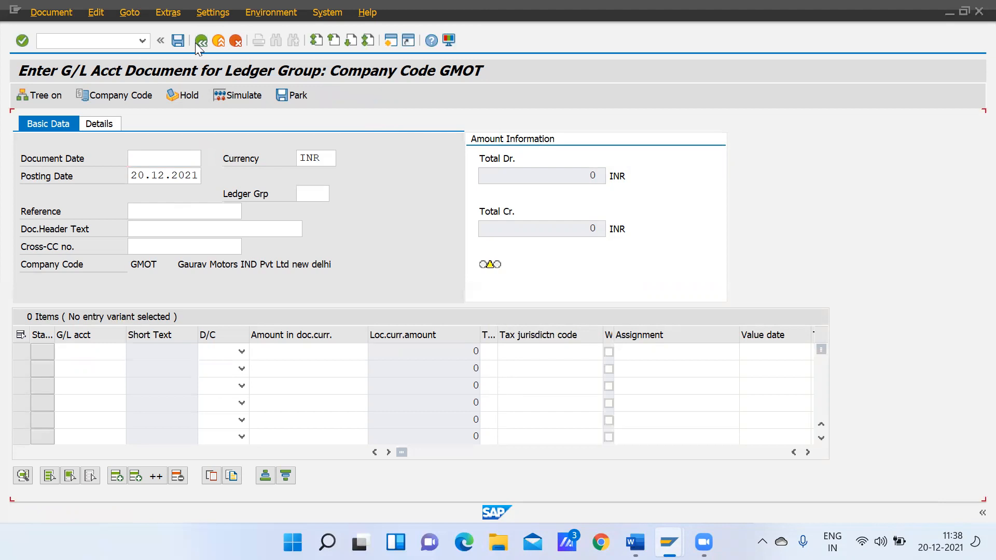
click(90, 40)
text(/n)
key(Return)
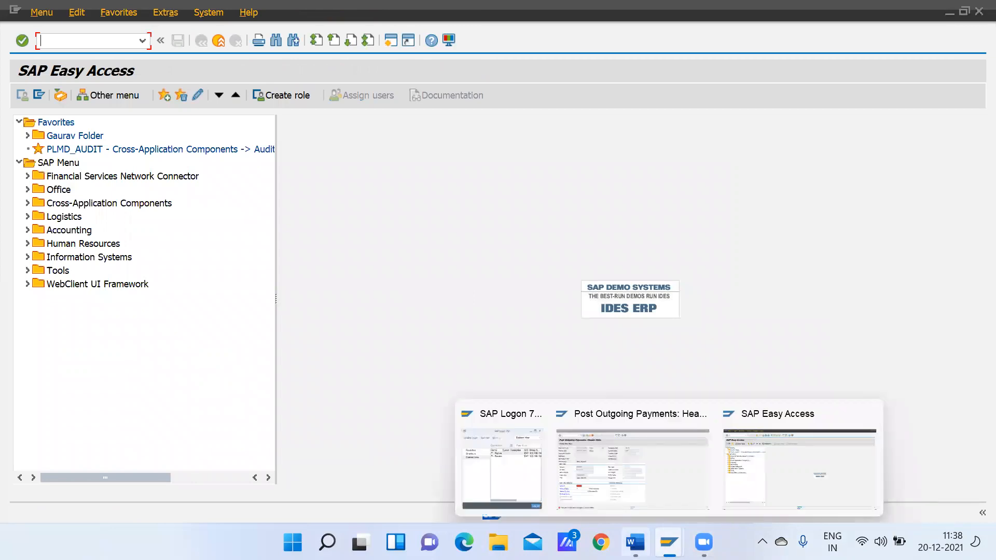
Switch to the Word notes and colour the FB50 and F-02 lines under GL End User Entries green
click(636, 542)
click(601, 310)
key(Down)
key(Down)
drag(257, 237, 439, 271)
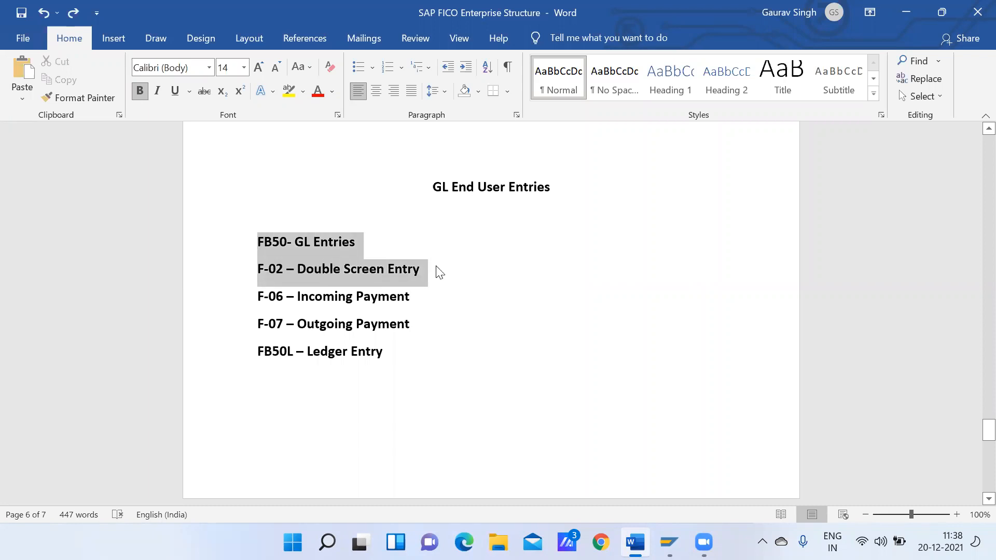
click(332, 91)
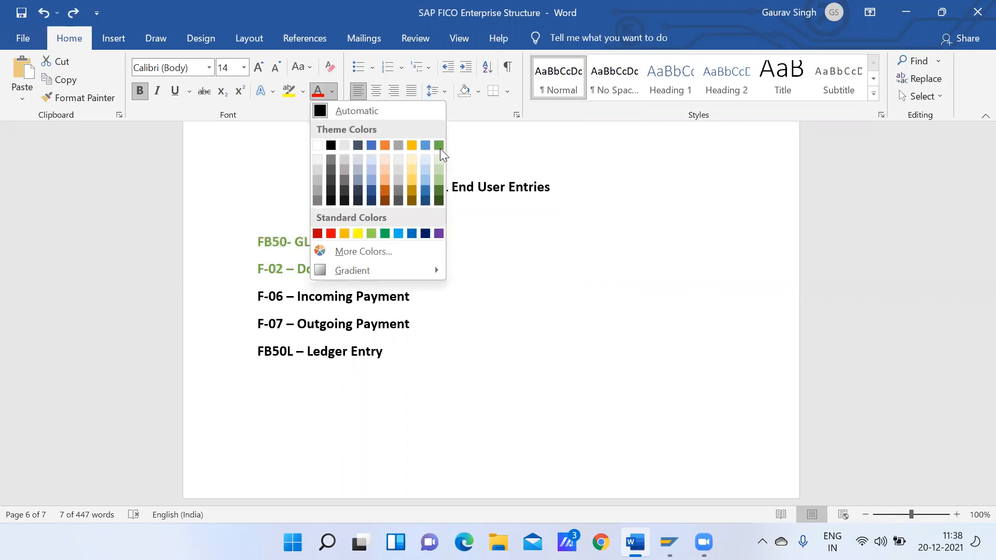
click(481, 423)
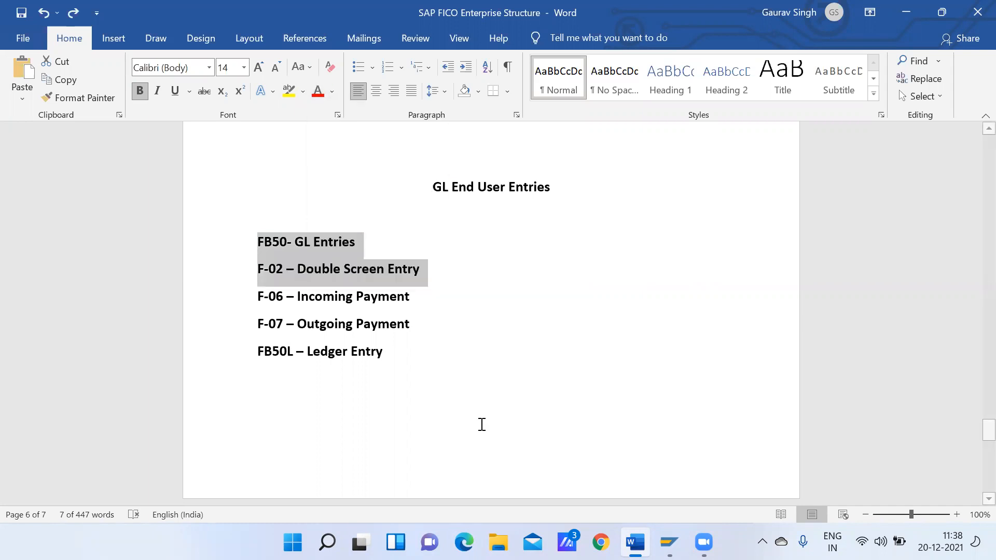
click(331, 91)
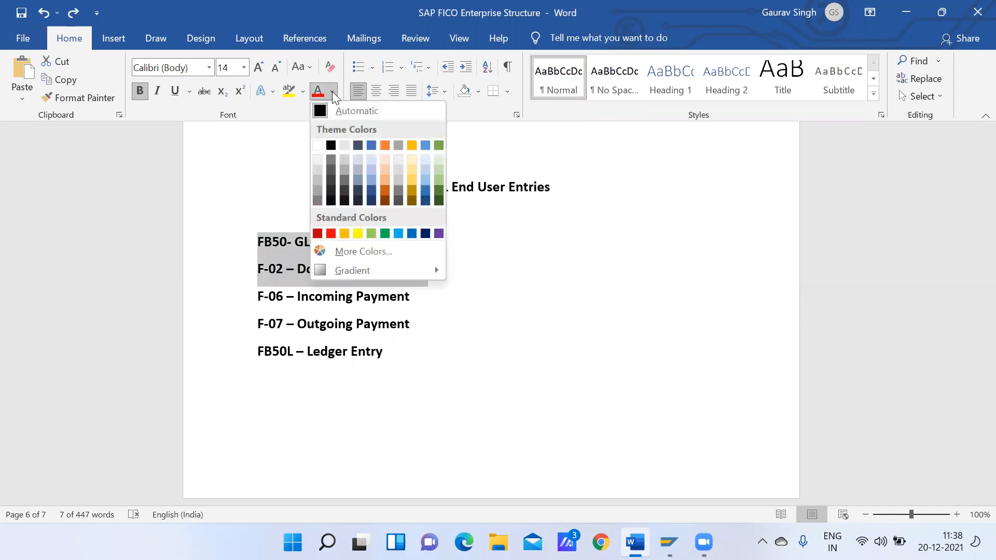
click(439, 146)
click(432, 301)
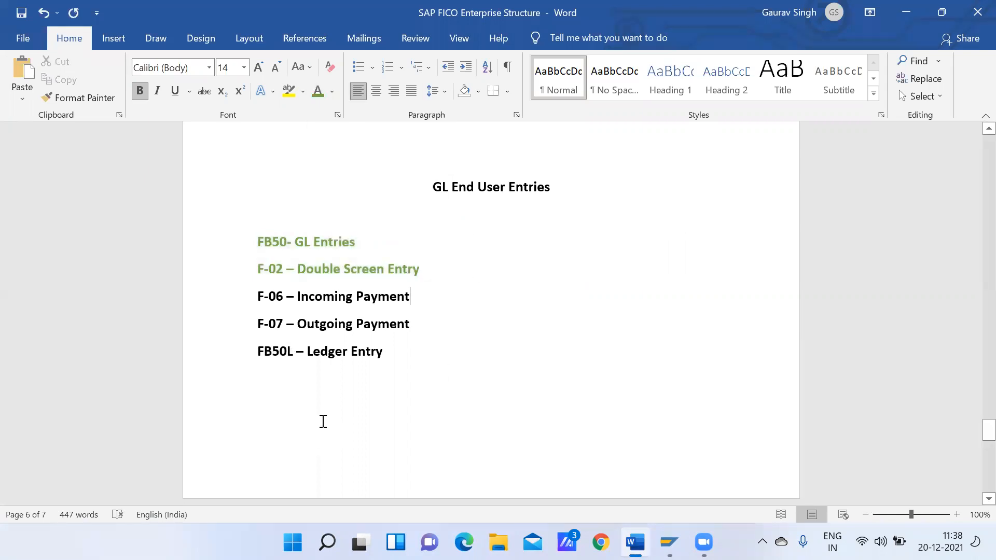
Review the remaining transaction codes in the notes for incoming and outgoing payments, ledger entry, reversals, parked documents and held documents
drag(988, 430, 989, 436)
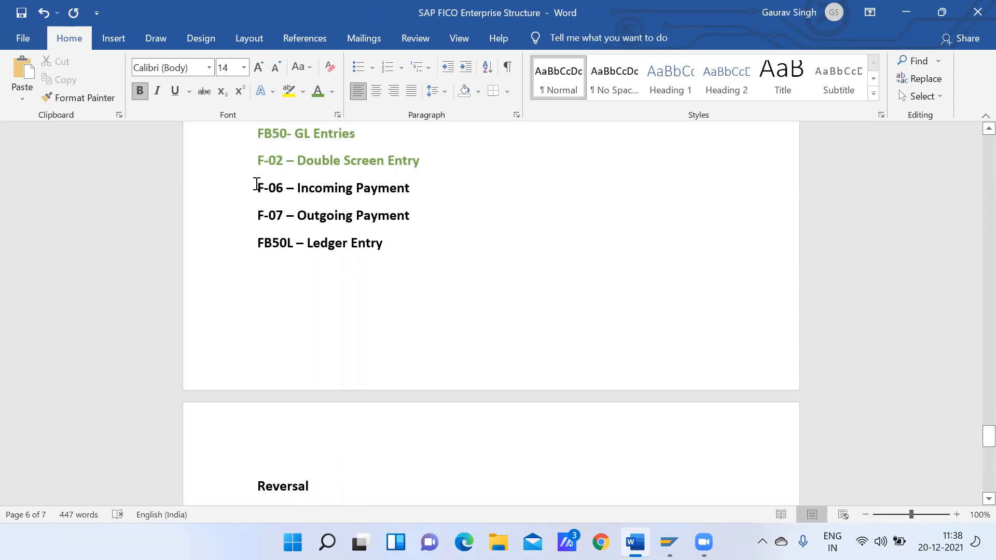
drag(256, 182, 400, 208)
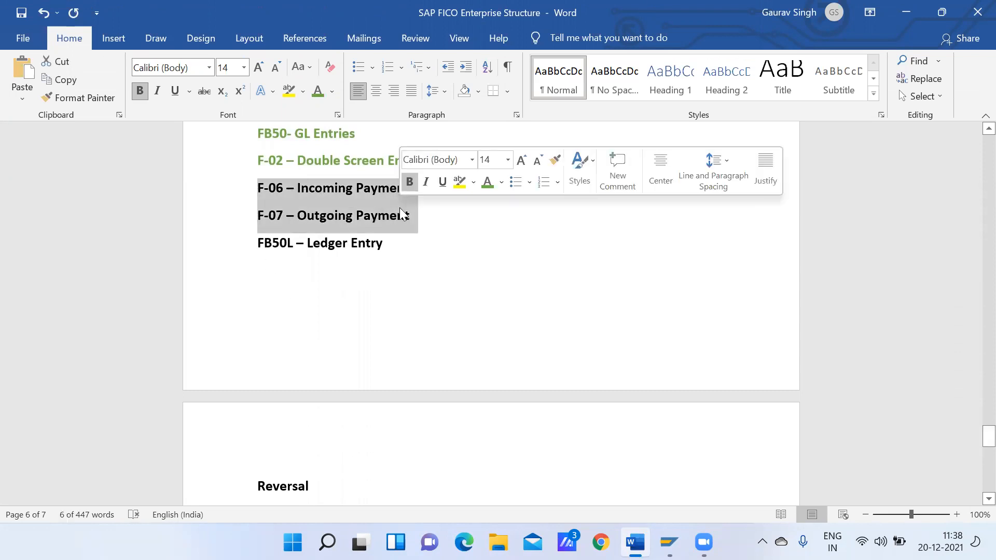
mouse_move(988, 435)
mouse_down()
mouse_move(975, 469)
mouse_move(975, 449)
mouse_up()
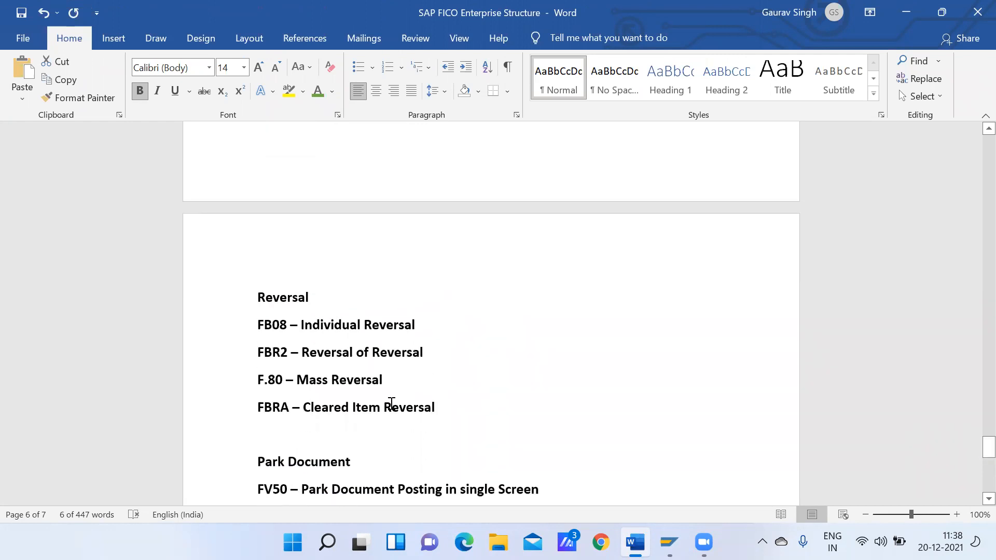
drag(260, 292, 329, 495)
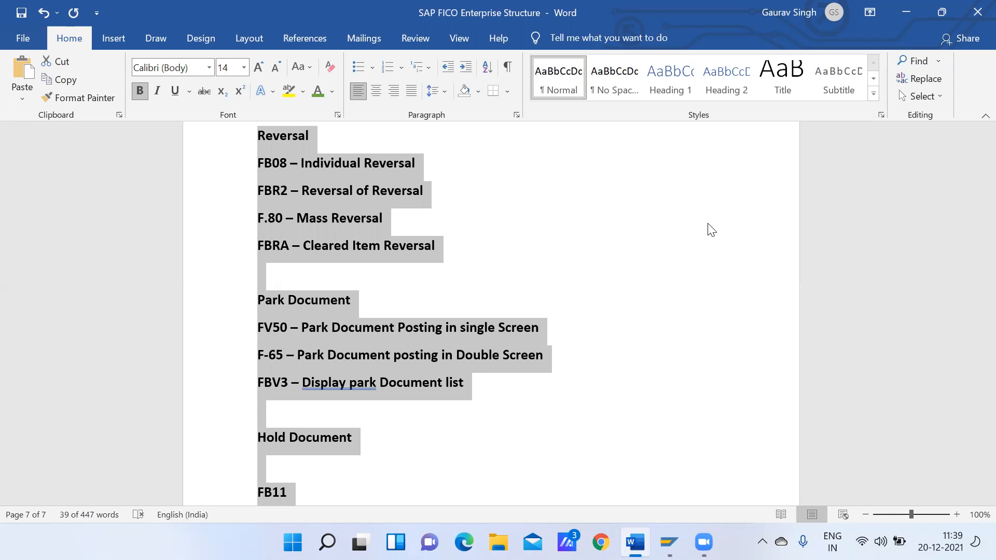
drag(970, 452, 971, 425)
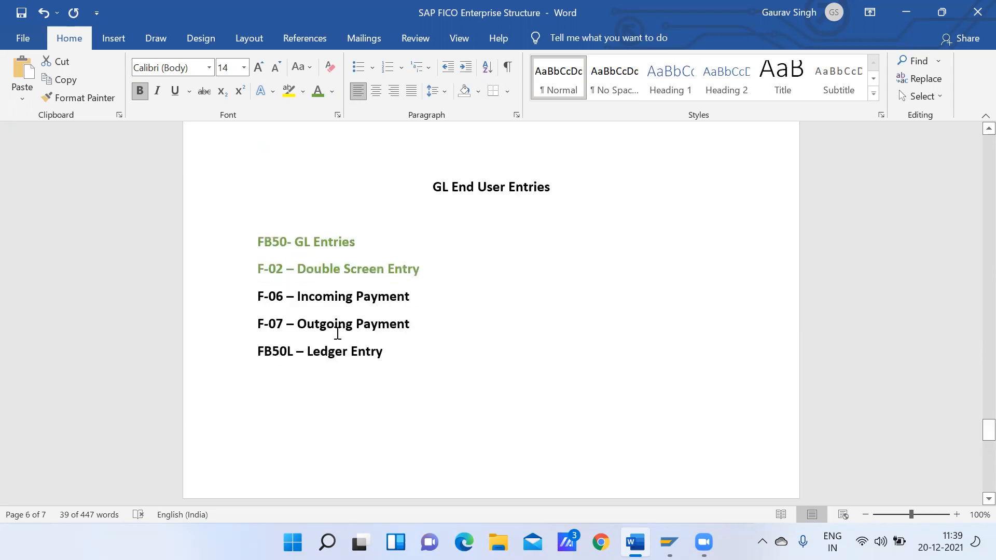
click(425, 326)
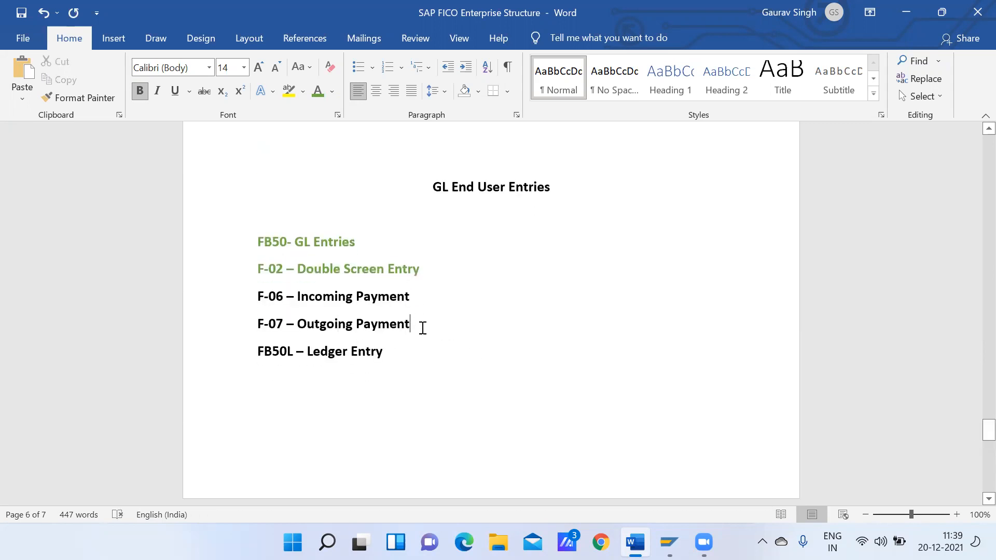
drag(425, 325, 257, 333)
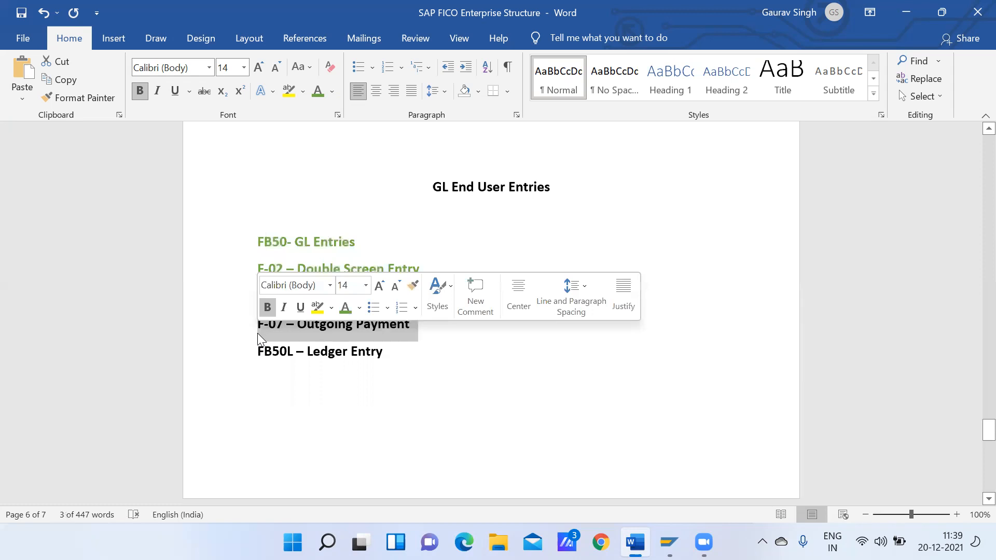
click(401, 373)
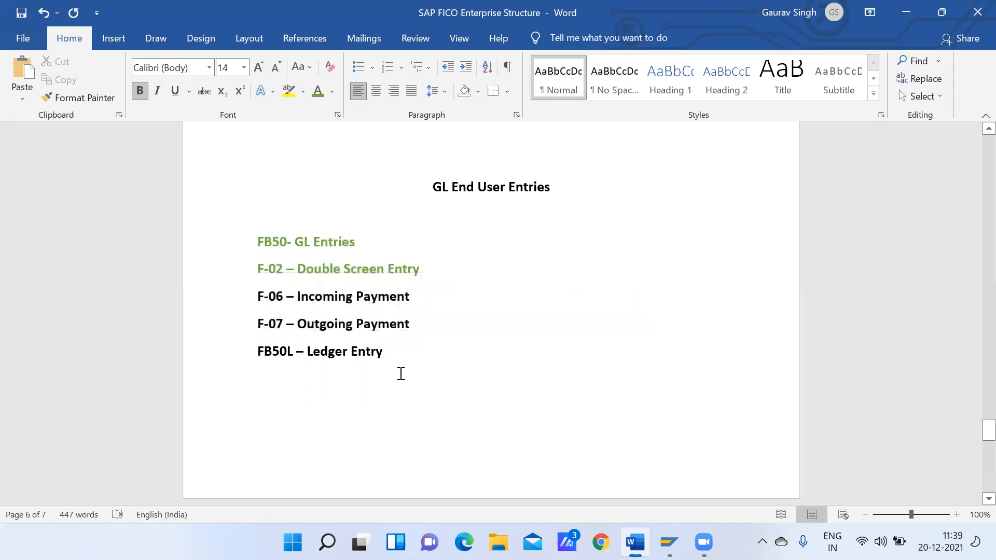